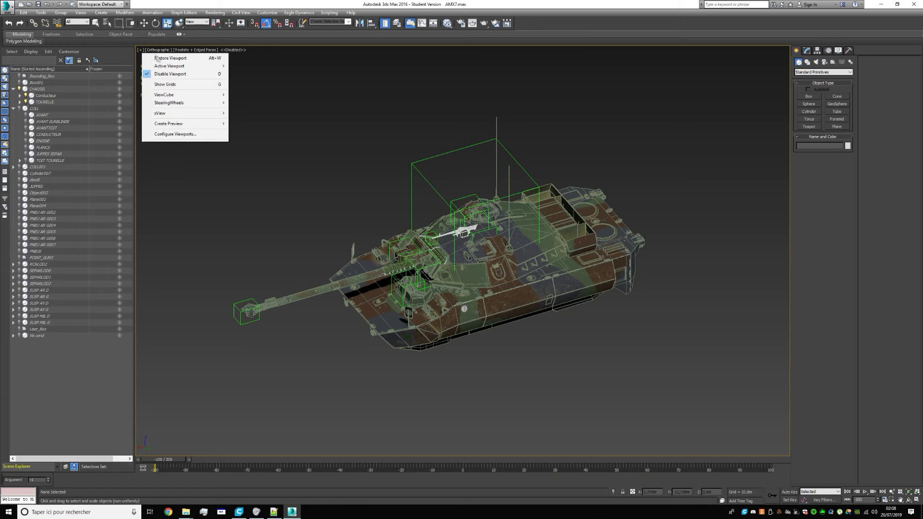
Switch to the four-viewport layout, view the tank in the wireframe viewport, and maximize the shaded orthographic viewport again
click(159, 56)
scroll(368, 383, down, 4)
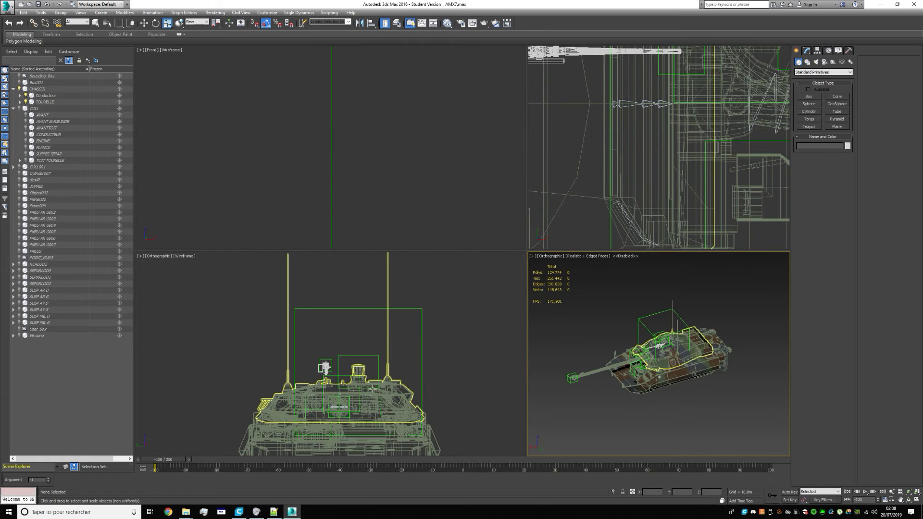
middle_drag(378, 397, 352, 344)
scroll(352, 344, down, 4)
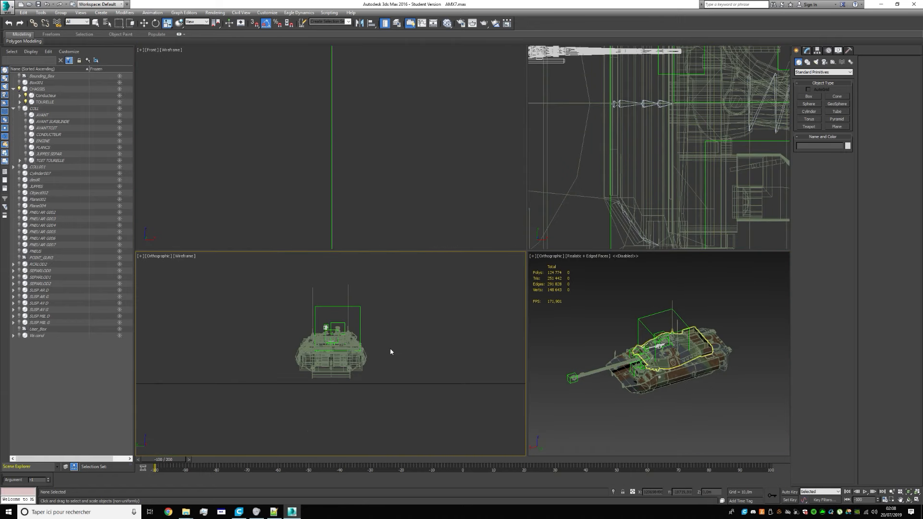
click(532, 256)
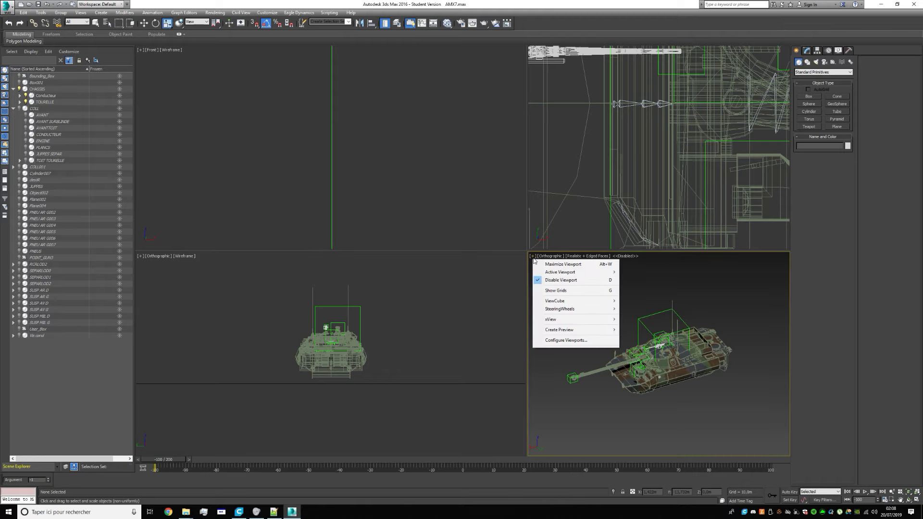
click(557, 264)
Review the maximized viewport's view-type and shading options, keeping the orthographic view with realistic shading and edged faces
click(159, 50)
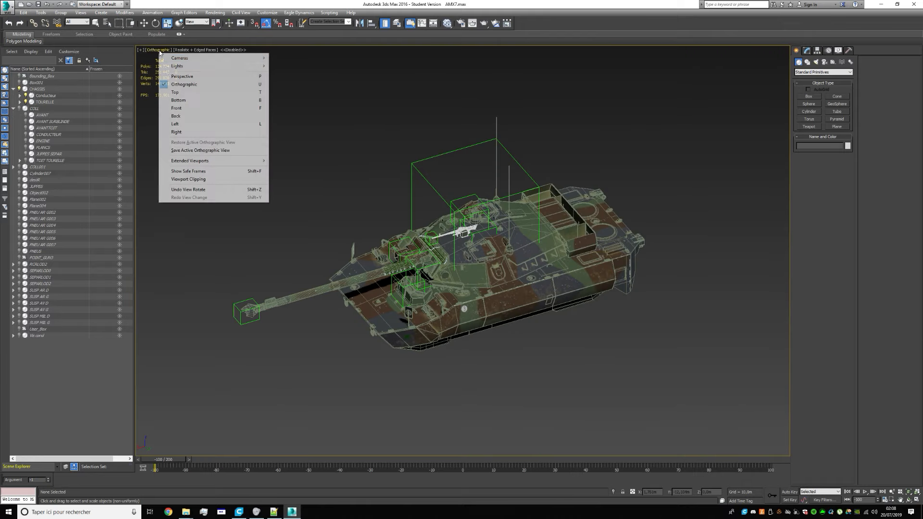
click(191, 85)
click(187, 50)
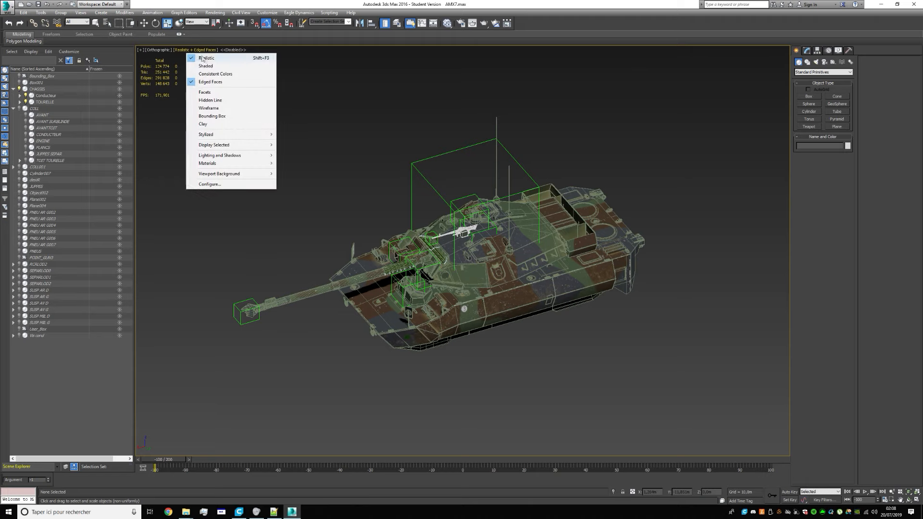
click(362, 92)
Select the tank's turret to inspect its mesh, and clear the selection
mouse_move(457, 309)
middle_down()
mouse_move(370, 308)
mouse_move(571, 298)
mouse_move(469, 321)
middle_up()
scroll(370, 307, up, 2)
scroll(573, 310, down, 4)
click(523, 260)
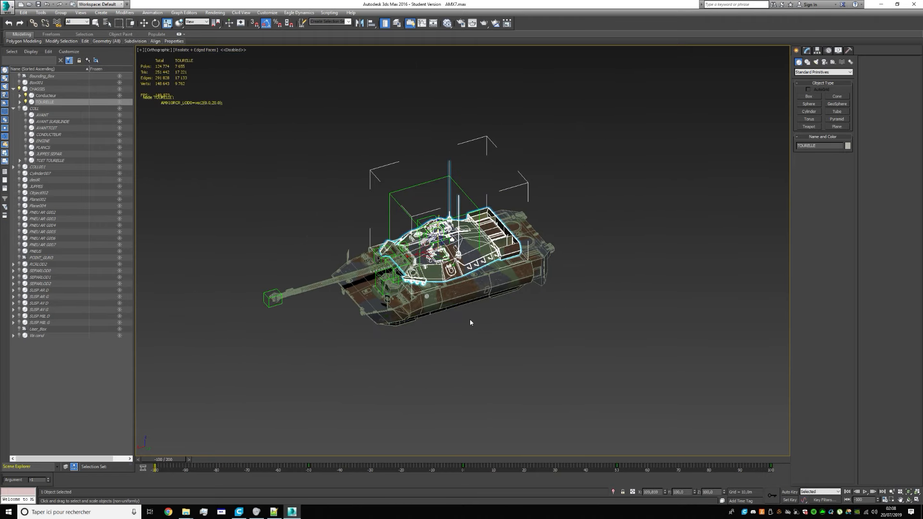
scroll(439, 295, up, 2)
click(548, 355)
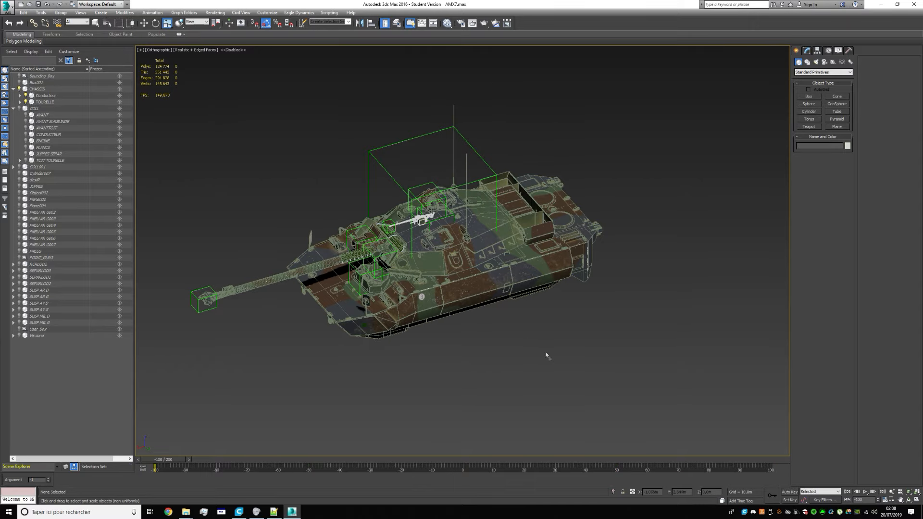
Select the tank's chassis and examine its mesh from the side and from above
click(425, 261)
alt+middle_drag(420, 292, 569, 324)
scroll(518, 275, up, 6)
click(547, 295)
scroll(572, 272, down, 7)
scroll(567, 304, up, 6)
alt+middle_drag(499, 315, 434, 284)
scroll(508, 320, down, 5)
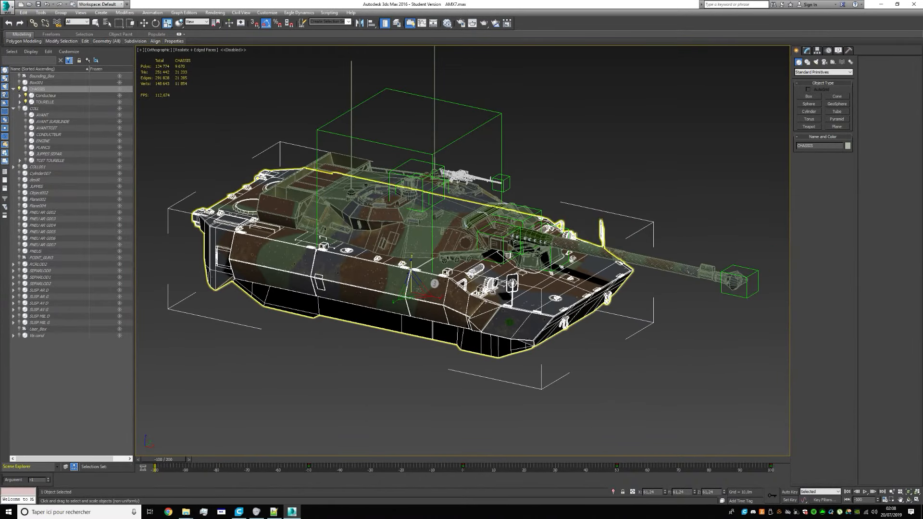
alt+middle_drag(434, 283, 445, 343)
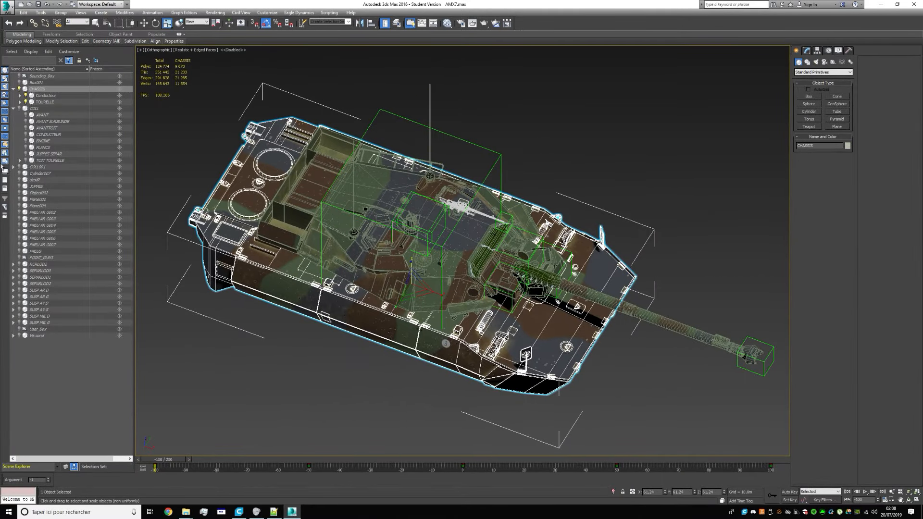
Hide the Conducteur and TOURELLE objects with their children, leaving only the chassis displayed
double_click(42, 102)
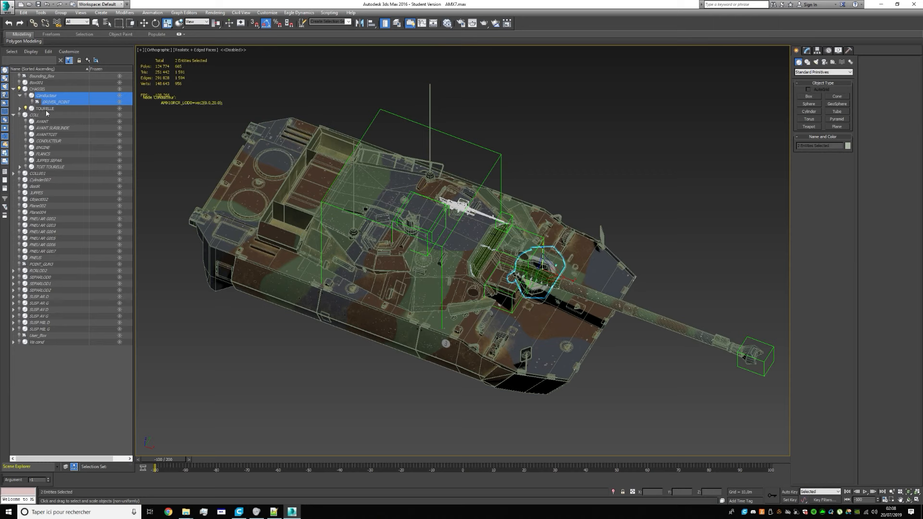
click(26, 108)
click(288, 330)
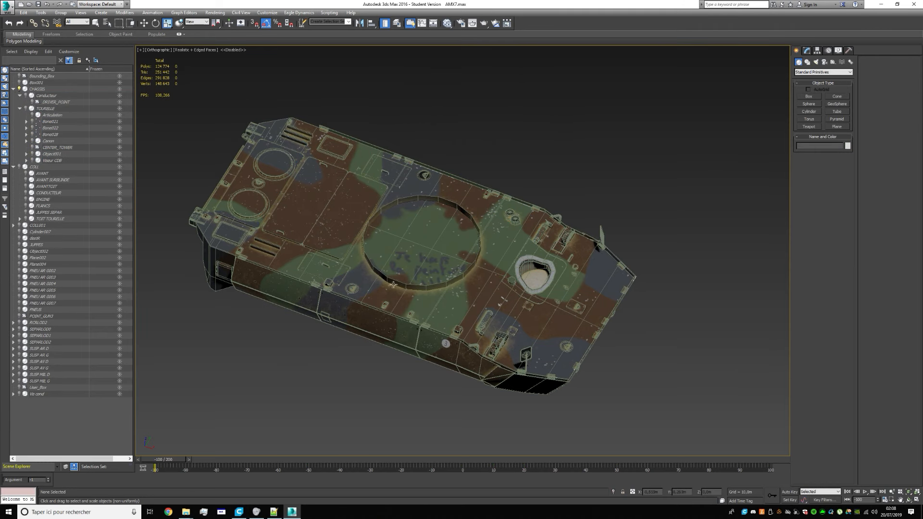
In the chassis's Element sub-object mode, select both halves of the main hull together
click(395, 284)
click(806, 51)
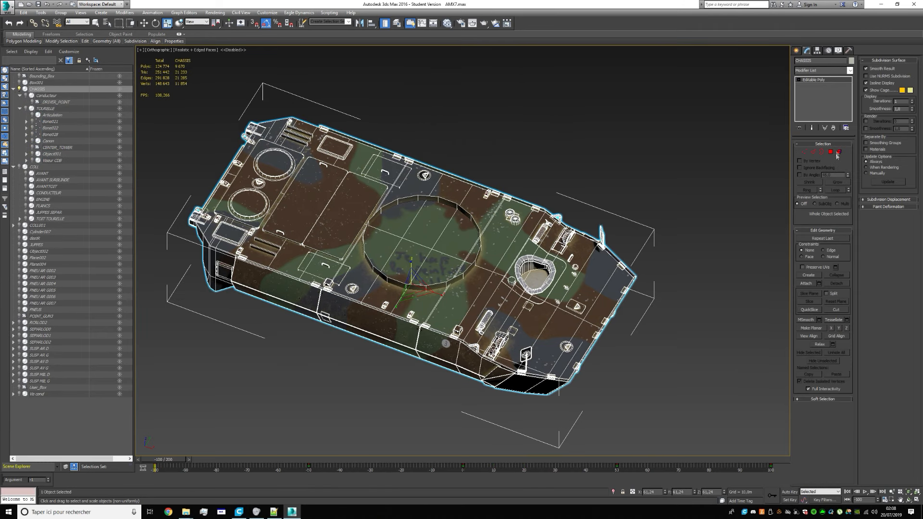
click(805, 145)
click(839, 152)
scroll(436, 262, up, 3)
scroll(436, 262, up, 2)
click(436, 261)
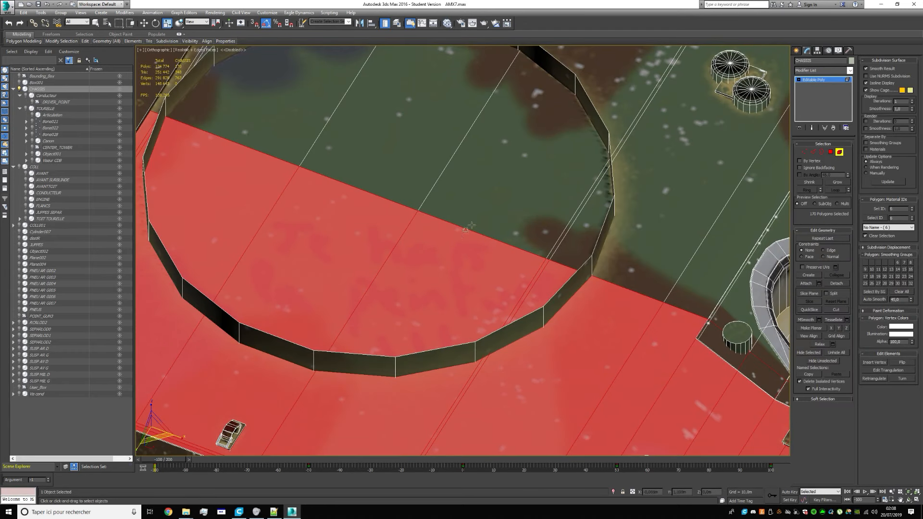
click(495, 209)
ctrl+click(464, 251)
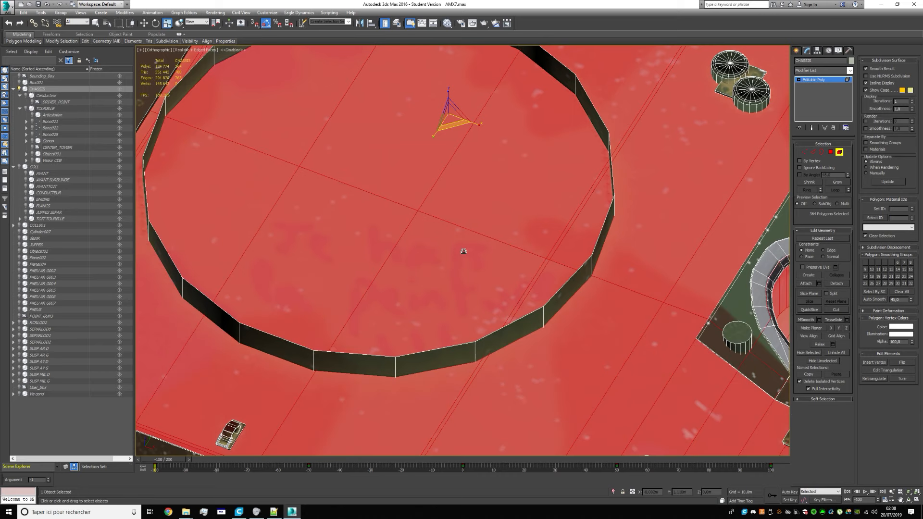
Hide the chassis's unselected detail elements and leave Element sub-object mode
scroll(464, 251, down, 5)
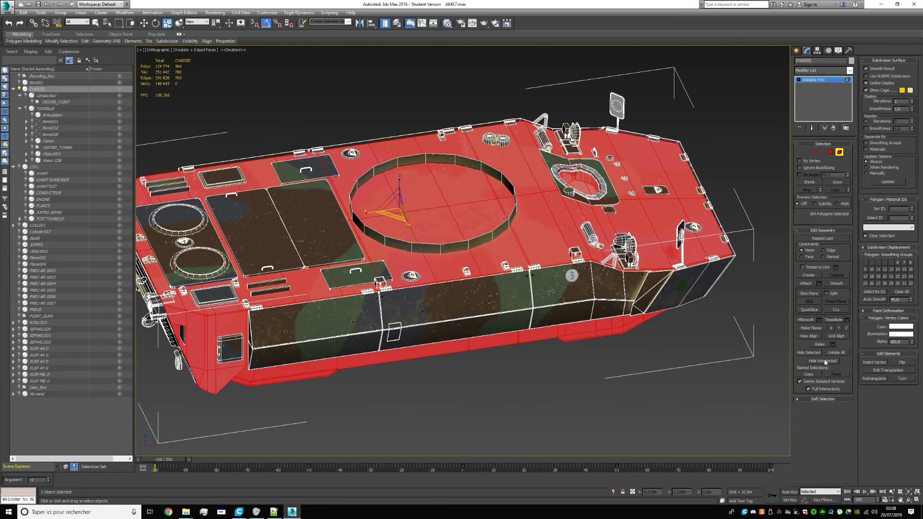
click(828, 362)
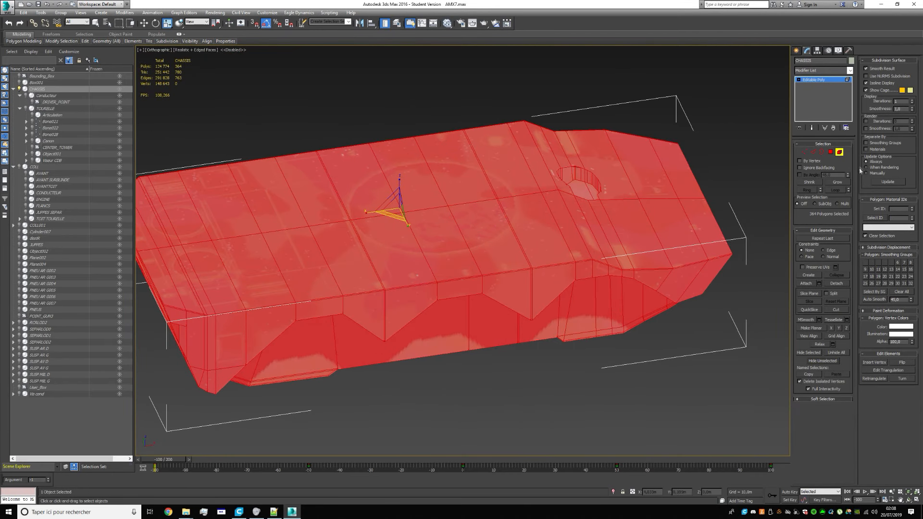
click(839, 153)
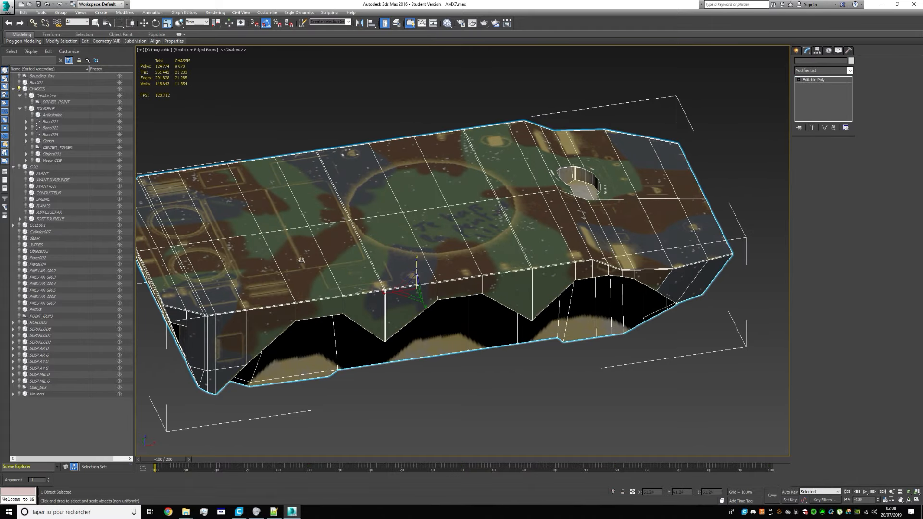
Examine the simplified hull's polygons up close and from several angles, including the wheel arches and driver's opening
scroll(470, 244, down, 3)
alt+middle_drag(470, 244, 390, 272)
click(471, 350)
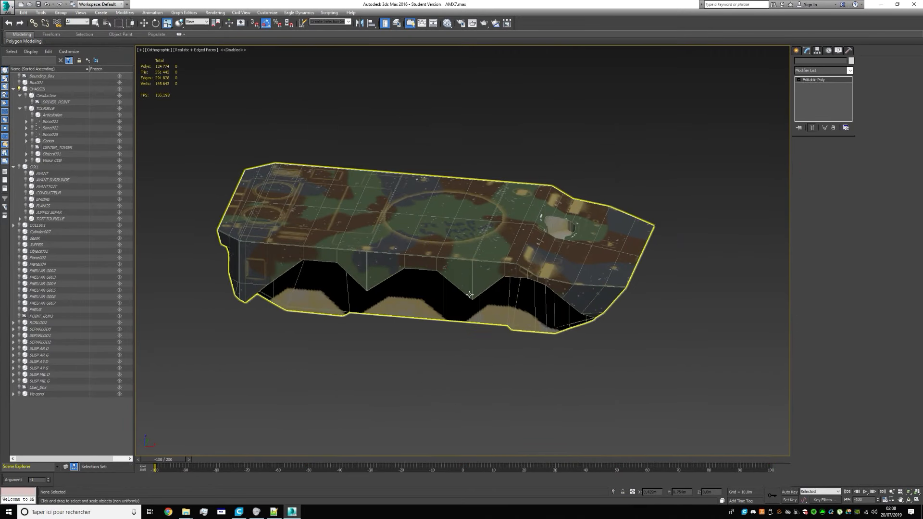
click(539, 216)
scroll(453, 296, up, 4)
scroll(454, 297, down, 3)
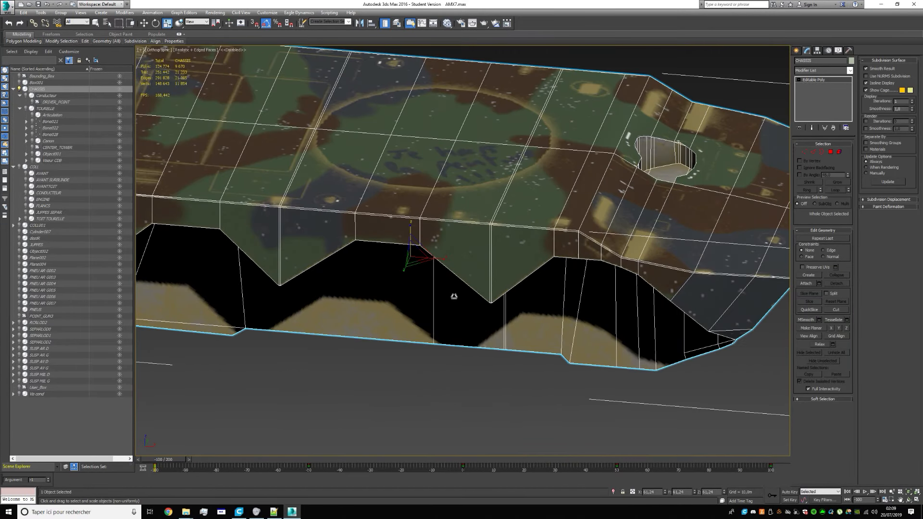
alt+middle_drag(455, 292, 455, 254)
scroll(505, 165, up, 6)
scroll(486, 171, down, 4)
alt+middle_drag(485, 171, 470, 258)
scroll(486, 268, down, 4)
scroll(474, 246, up, 5)
scroll(475, 245, down, 5)
click(717, 287)
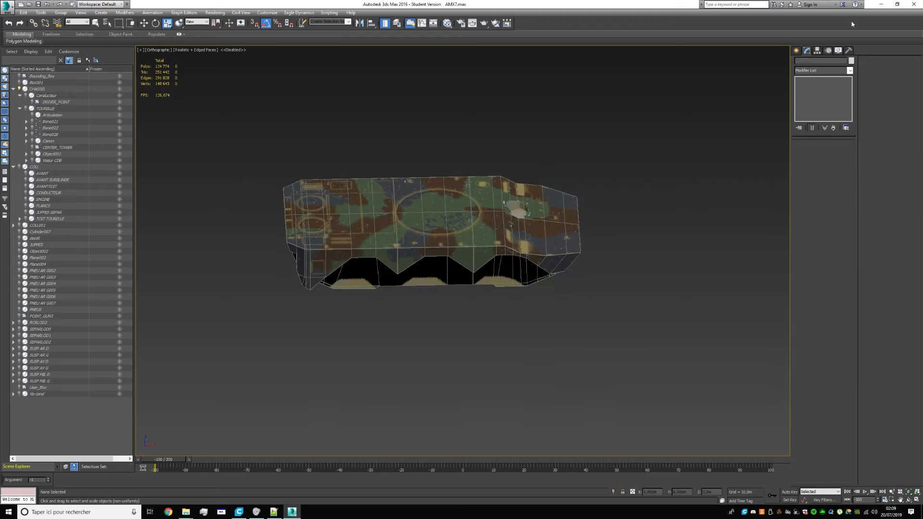
Create a standard-primitive box about 4.6 m high in front of the chassis
click(797, 51)
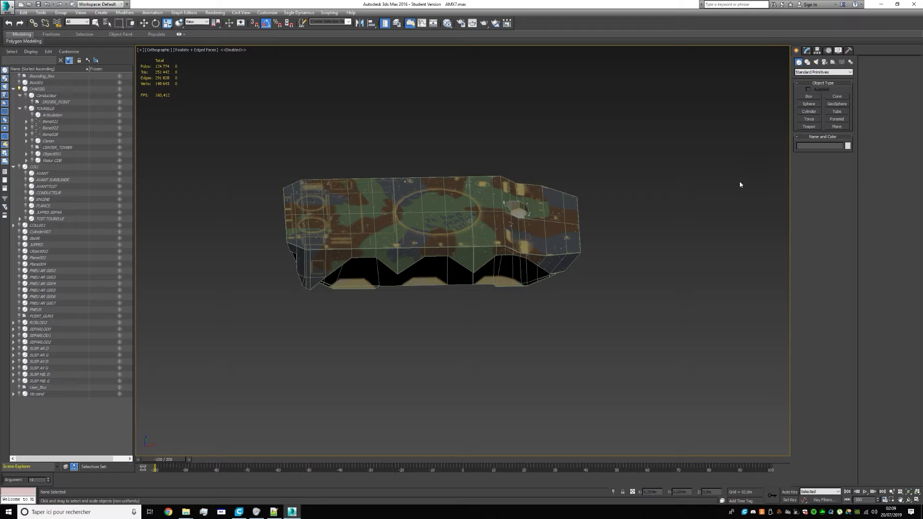
click(836, 73)
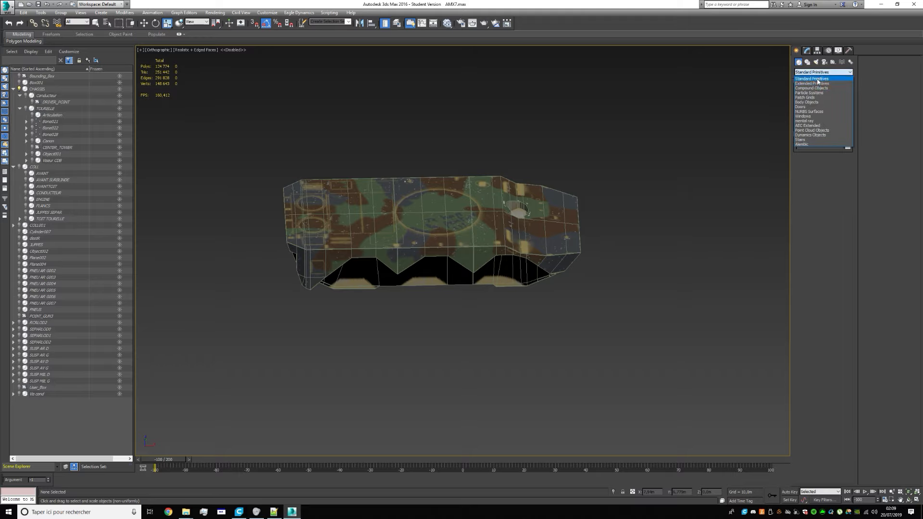
click(913, 115)
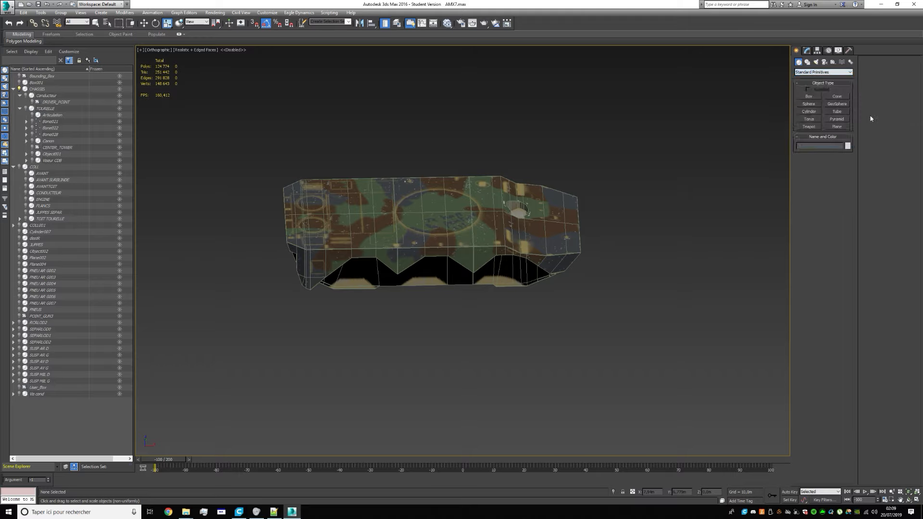
click(810, 97)
drag(380, 349, 551, 409)
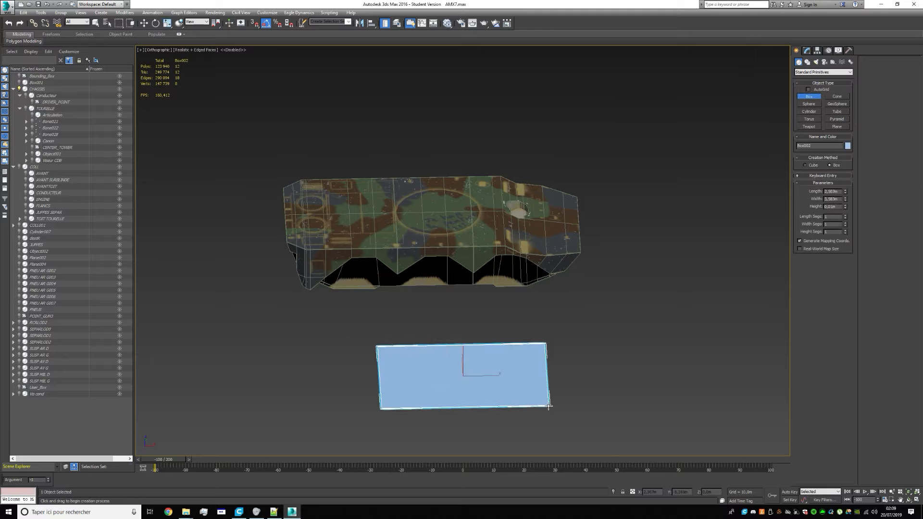
click(736, 273)
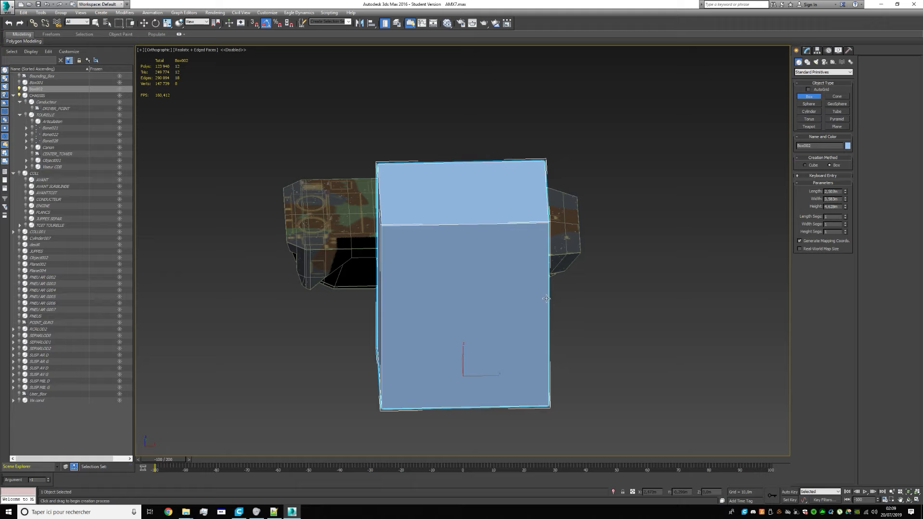
Compare the box with the chassis from several angles and delete the box
mouse_move(545, 297)
alt+middle_down()
mouse_move(490, 304)
mouse_move(551, 280)
alt+middle_up()
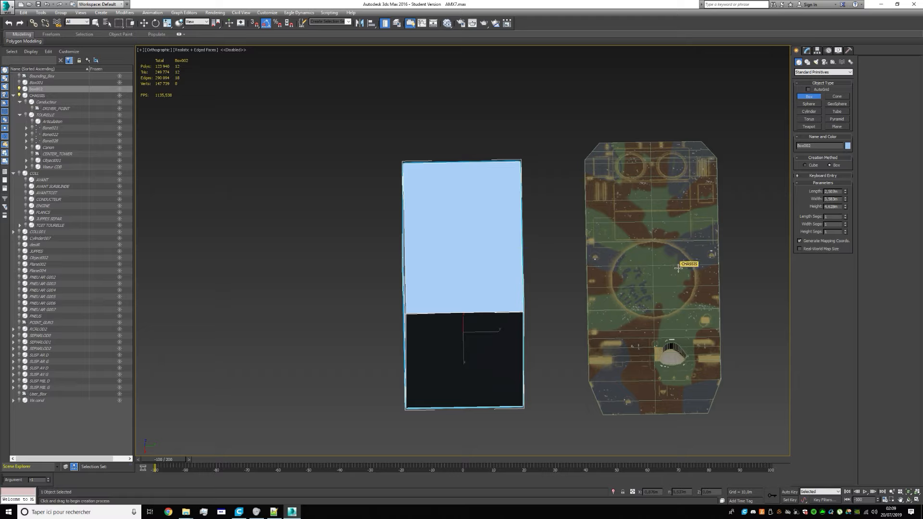
alt+middle_drag(586, 292, 642, 256)
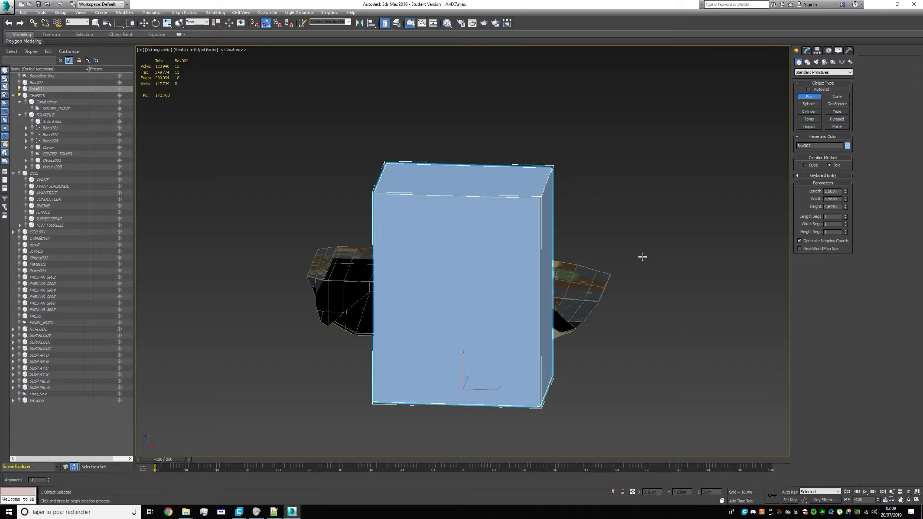
mouse_move(642, 256)
alt+middle_down()
mouse_move(567, 267)
mouse_move(587, 291)
mouse_move(622, 291)
mouse_move(646, 309)
mouse_move(645, 252)
mouse_move(578, 261)
mouse_move(625, 236)
mouse_move(662, 281)
mouse_move(631, 254)
alt+middle_up()
key(Delete)
alt+middle_drag(566, 284, 587, 277)
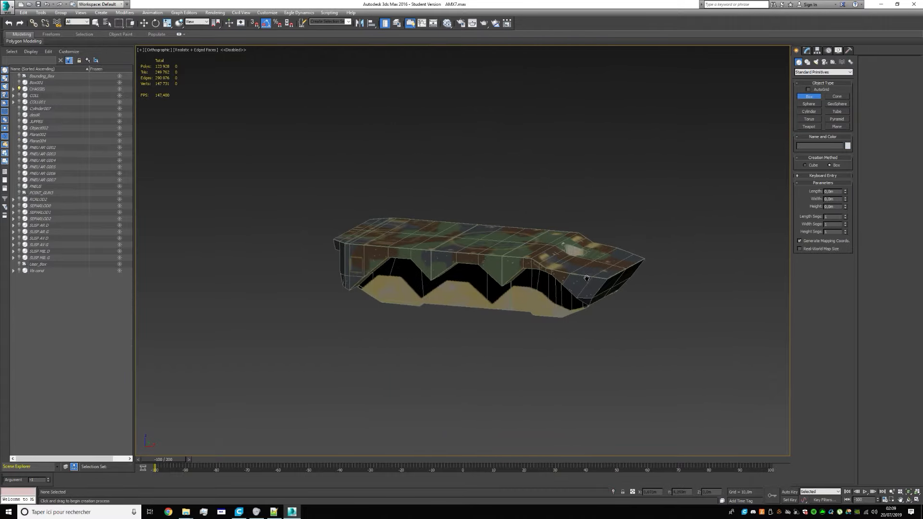
Create a tapered cone about 2.5 m high in front of the chassis and delete it
click(837, 98)
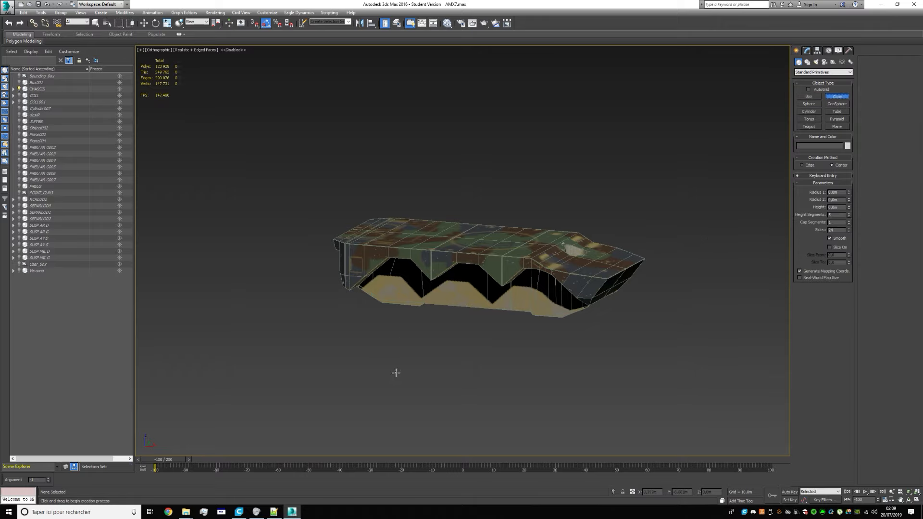
drag(396, 373, 439, 391)
click(439, 274)
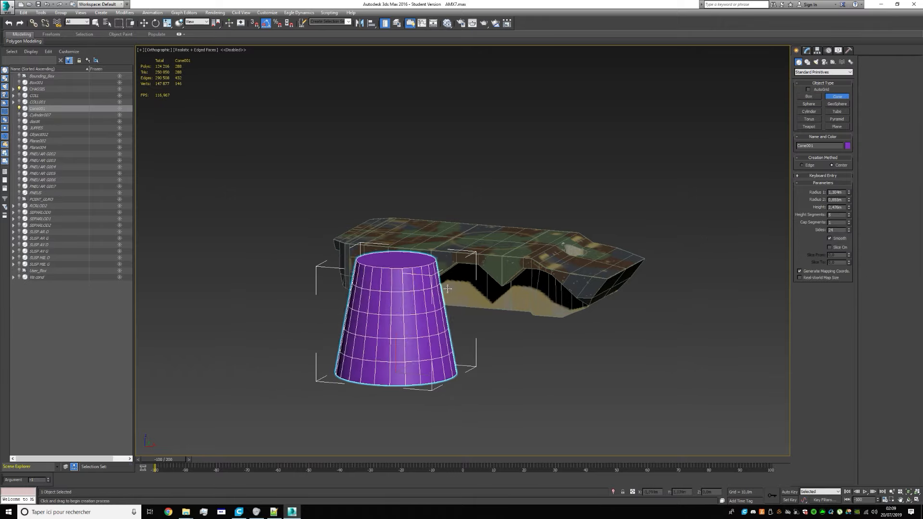
click(443, 309)
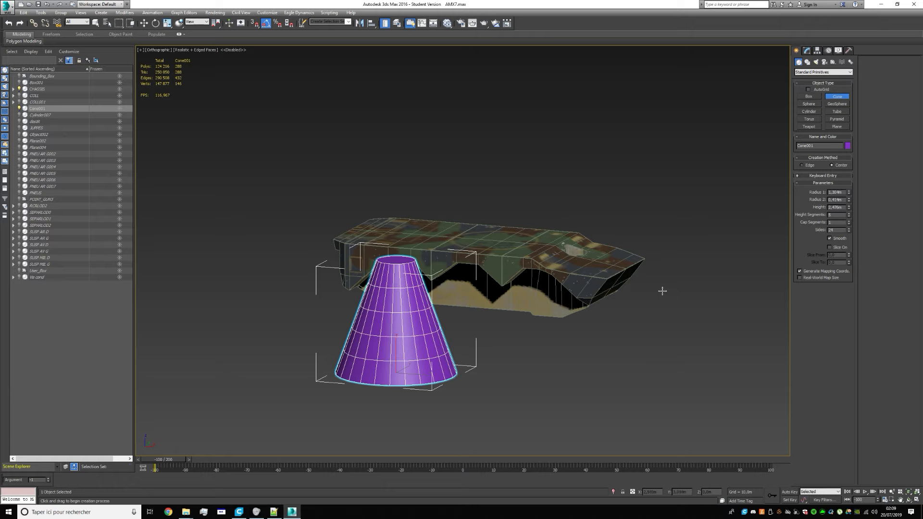
key(Delete)
Create a trial sphere in front of the chassis and delete it
click(809, 104)
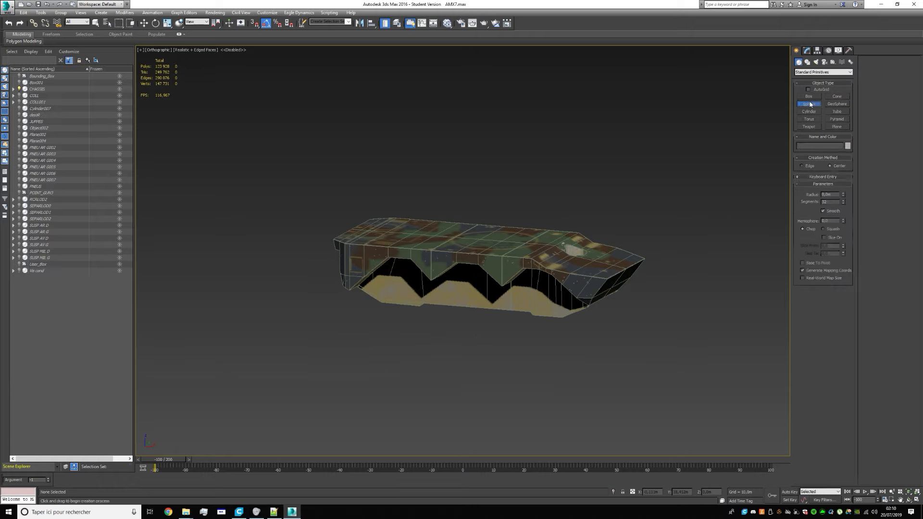
drag(391, 336, 476, 354)
key(Delete)
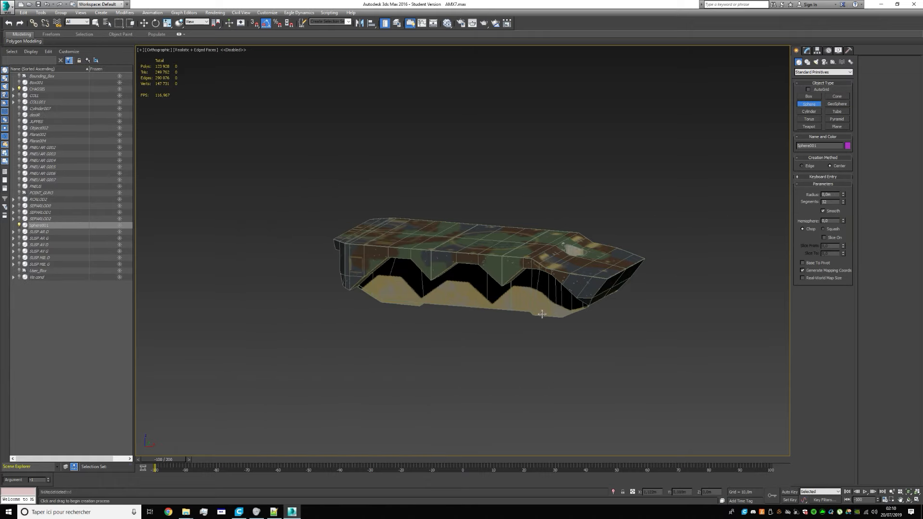
Create a trial geosphere in front of the chassis and delete it
click(836, 104)
drag(495, 366, 574, 368)
key(Delete)
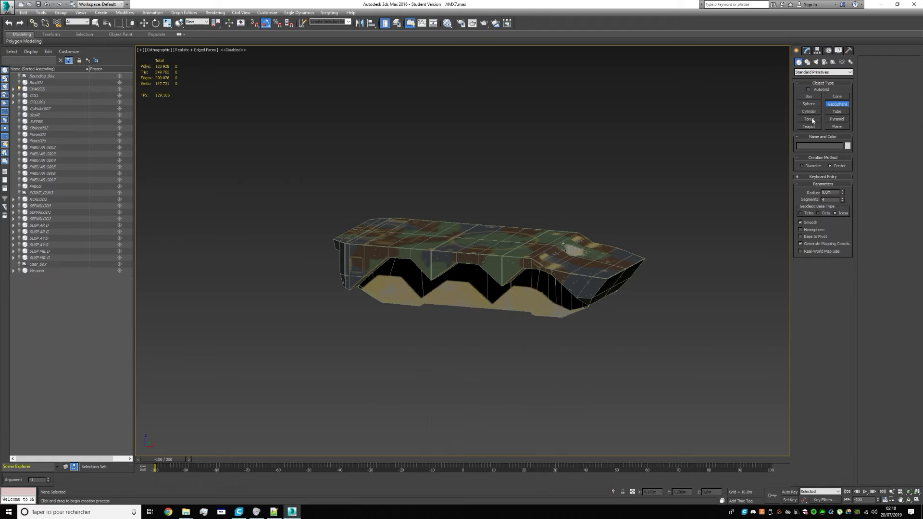
Create a trial cylinder about 5.9 m high in front of the chassis and delete it
click(808, 111)
drag(367, 349, 405, 359)
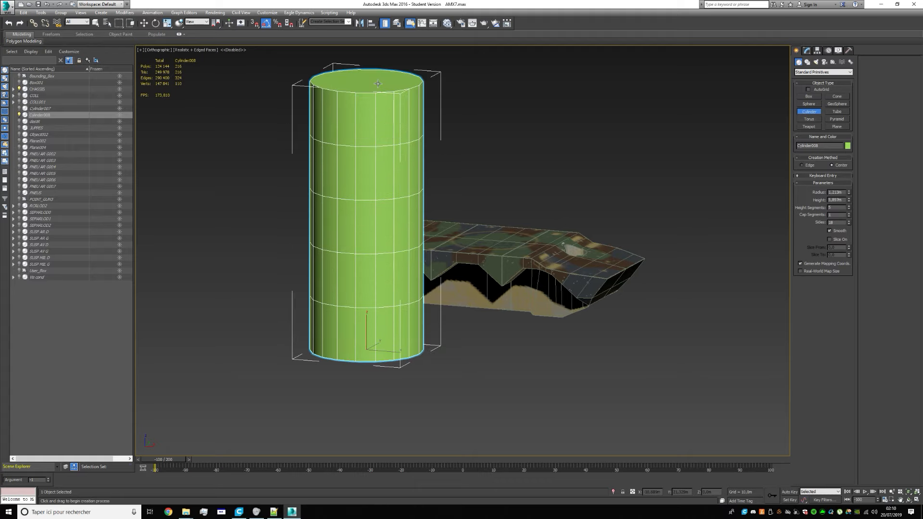
click(377, 84)
scroll(479, 223, up, 2)
middle_drag(427, 223, 467, 261)
key(Delete)
scroll(468, 261, down, 5)
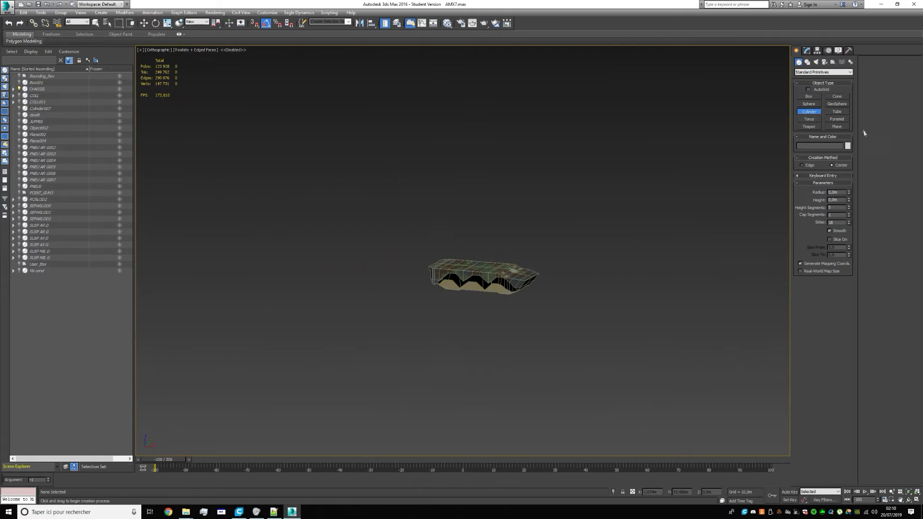
Create a thin ring-shaped trial tube in front of the chassis and remove it
click(834, 113)
middle_drag(582, 328, 548, 296)
scroll(548, 296, up, 2)
drag(442, 293, 463, 305)
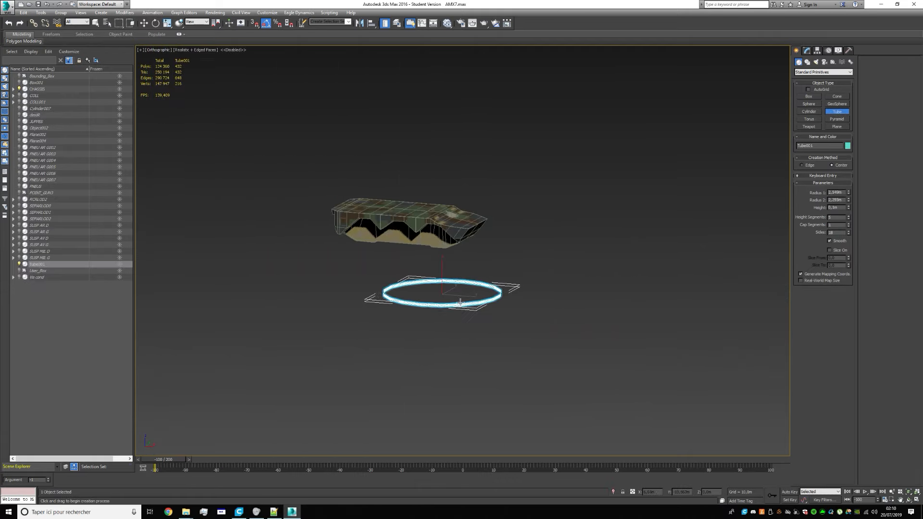
click(453, 298)
right_click(759, 297)
Create a trial torus in front of the chassis and remove it
click(808, 119)
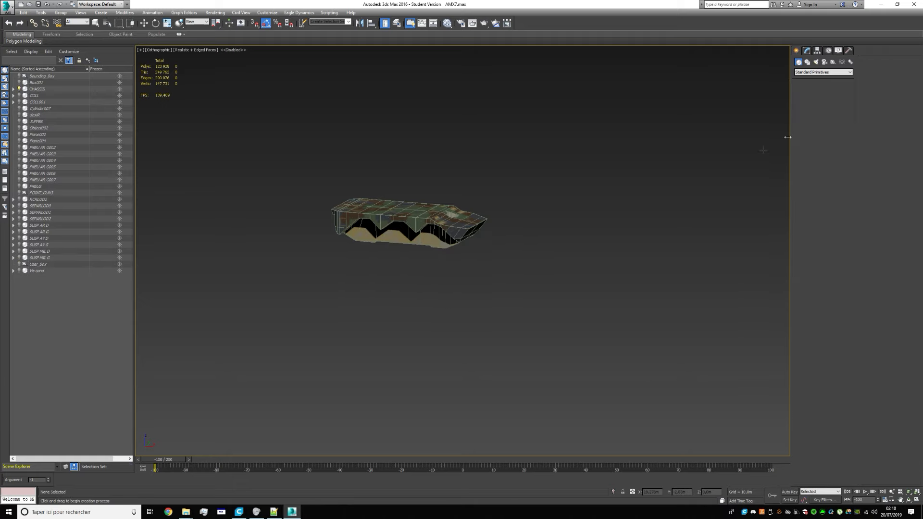
drag(357, 287, 410, 303)
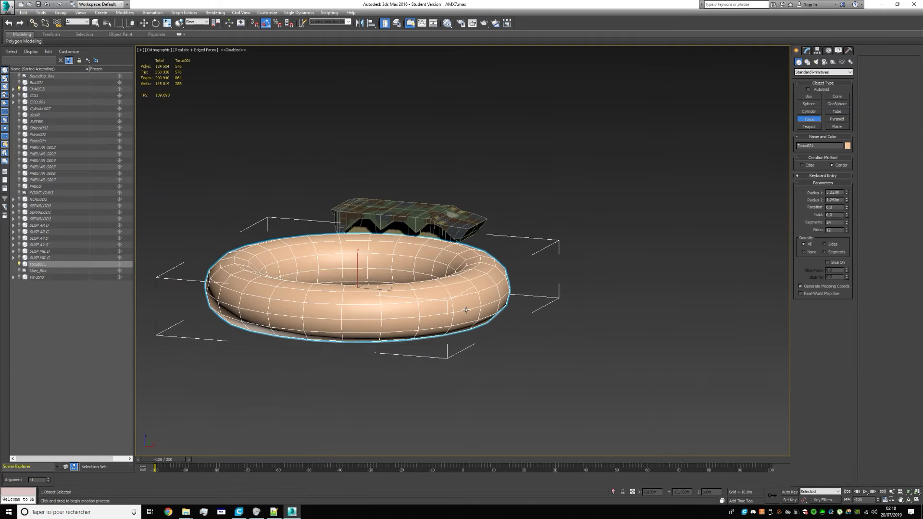
right_click(465, 310)
Start a trial pyramid in front of the chassis and cancel it
click(836, 119)
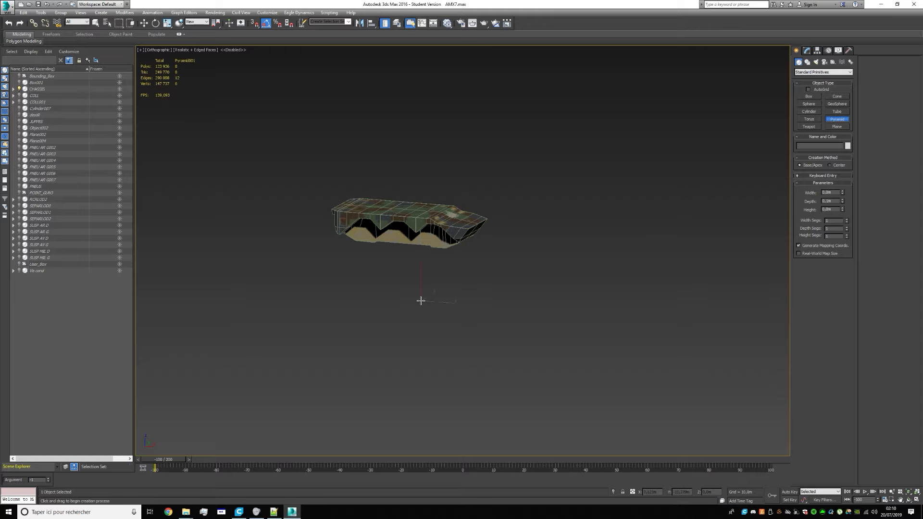
drag(420, 301, 477, 310)
scroll(388, 289, up, 6)
right_click(387, 288)
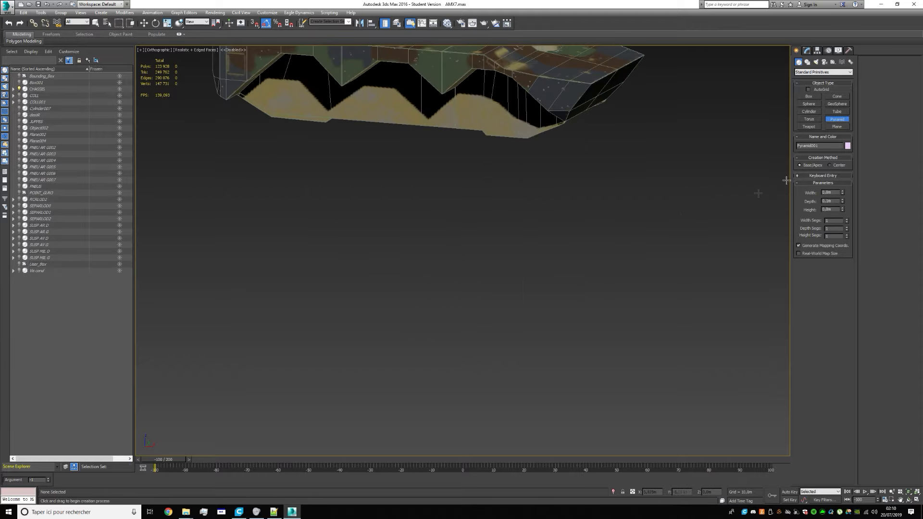
Create a trial teapot in front of the chassis and delete it
click(808, 126)
drag(398, 267, 556, 322)
scroll(556, 321, down, 6)
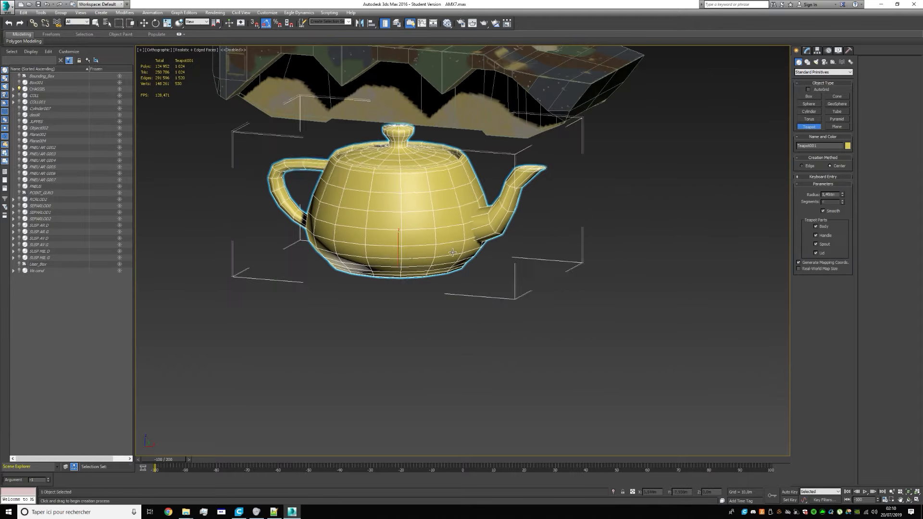
key(Delete)
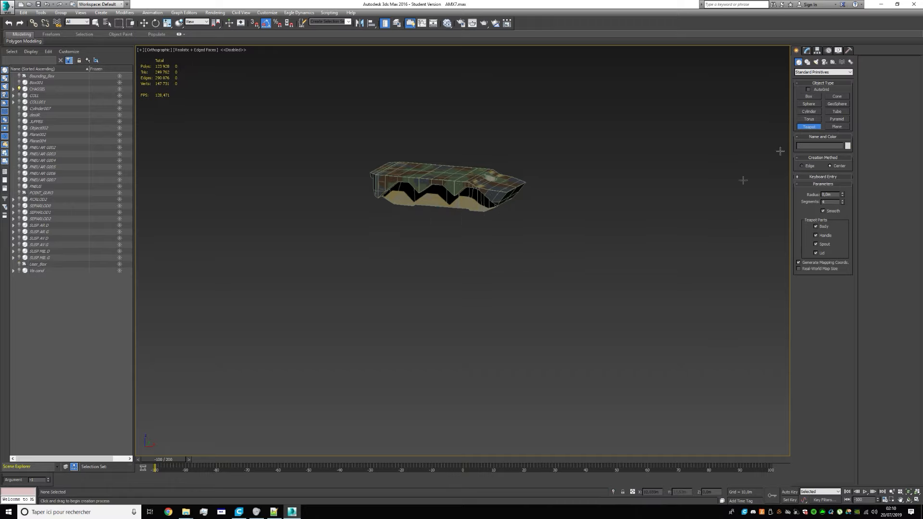
Create a flat plane about 1.9 m long and 4.3 m wide in front of the chassis
click(836, 129)
drag(353, 238, 452, 251)
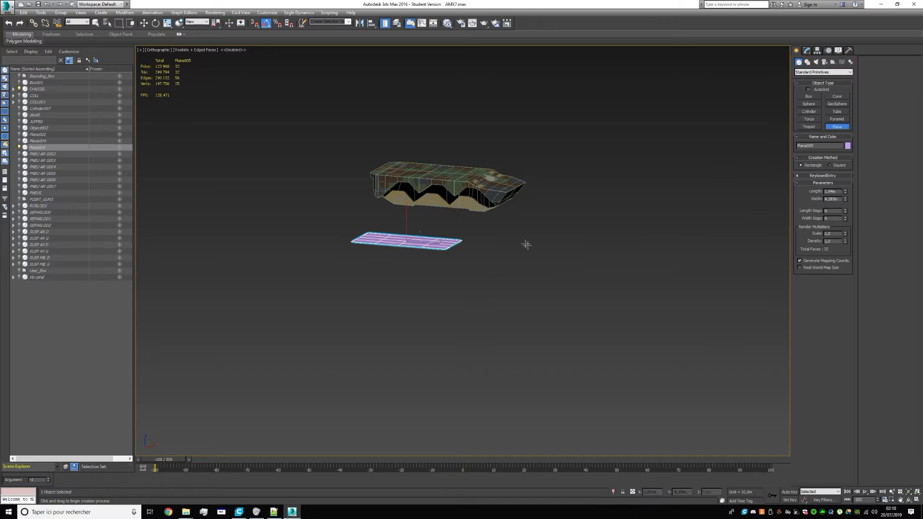
scroll(525, 243, up, 5)
scroll(649, 363, down, 4)
middle_drag(561, 342, 433, 336)
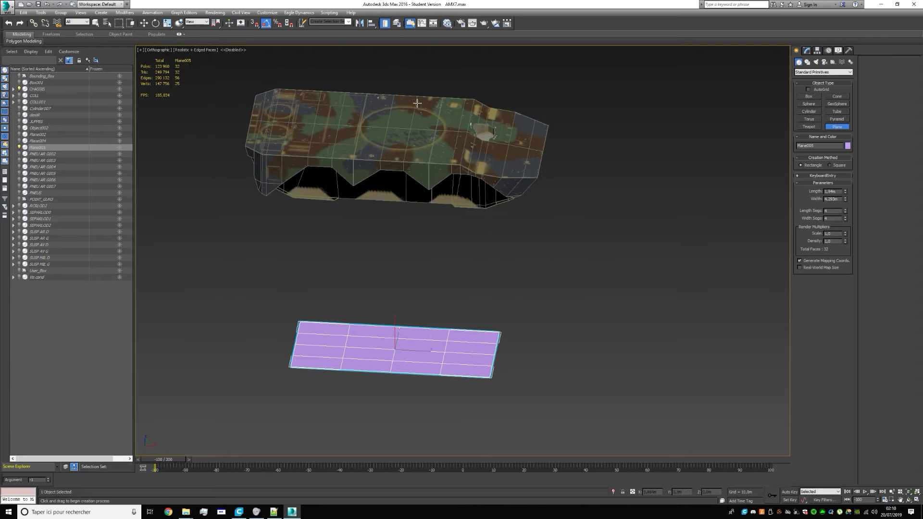
Compare the chassis's upper surface with the plane and its segment grid
scroll(356, 235, up, 2)
middle_drag(358, 237, 428, 311)
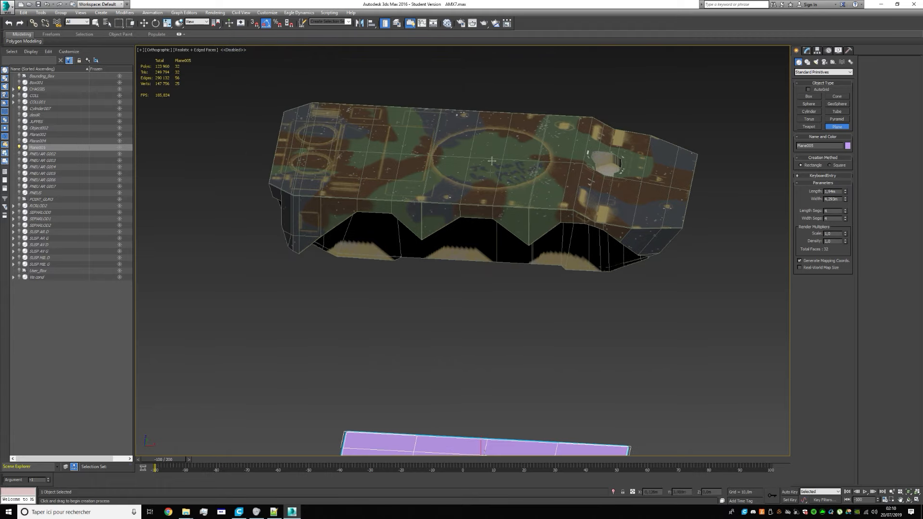
scroll(494, 214, up, 2)
middle_drag(495, 216, 479, 298)
scroll(445, 254, down, 2)
scroll(390, 193, down, 2)
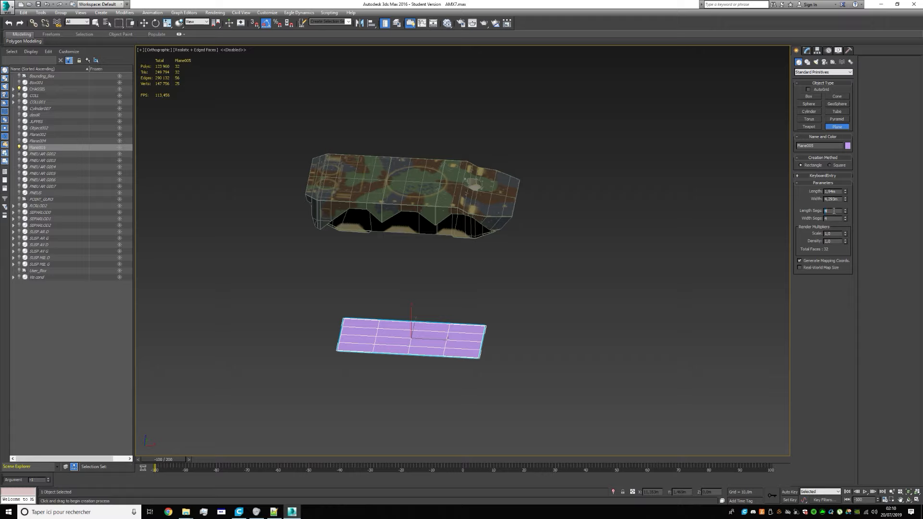
Show the plane from the top view and frame it to examine its segment grid
click(729, 211)
scroll(400, 346, up, 3)
key(t)
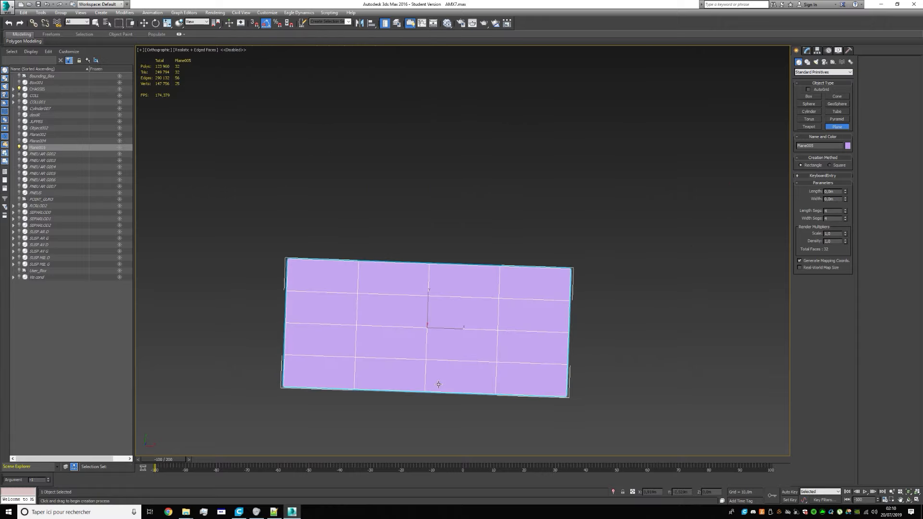
key(z)
scroll(493, 265, down, 1)
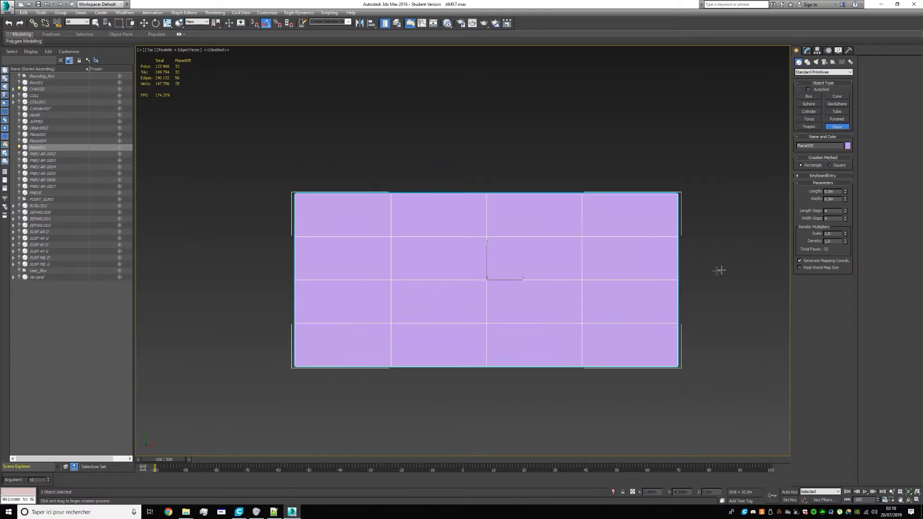
middle_drag(713, 317, 666, 311)
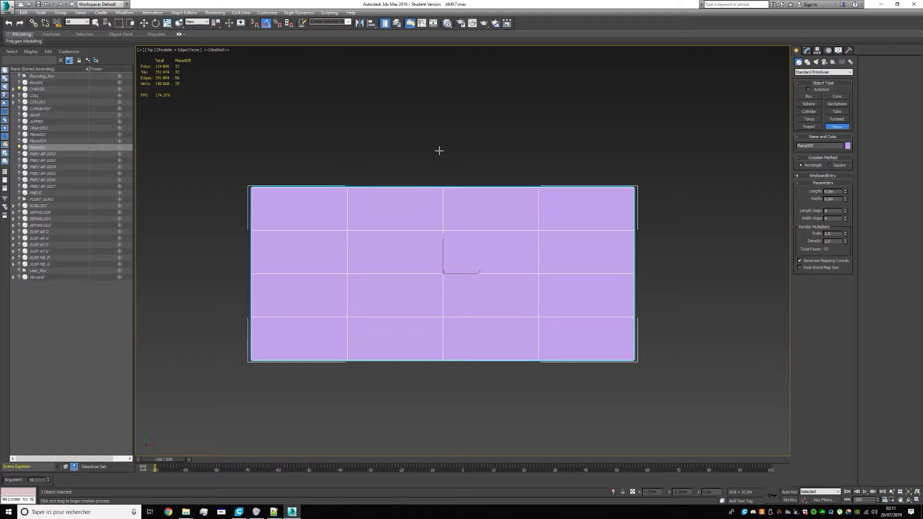
click(346, 164)
click(404, 253)
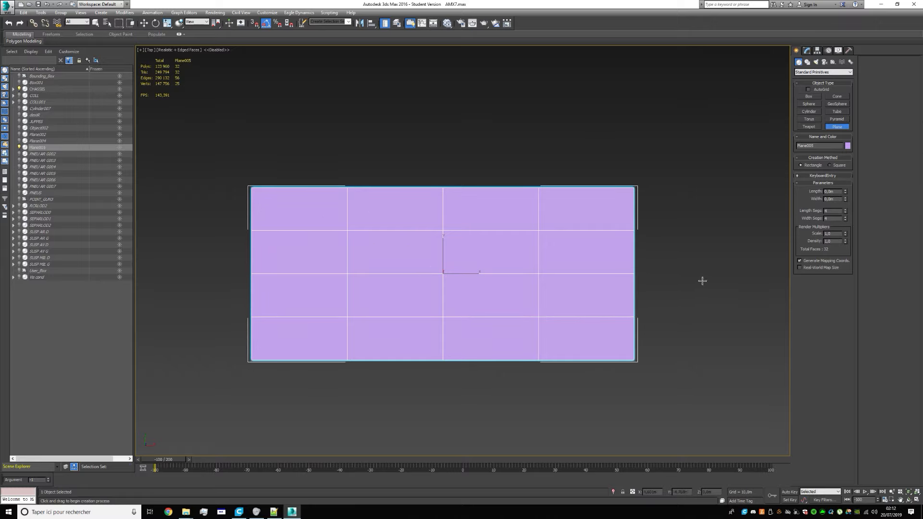
Draw a second trial plane near the first plane's lower right corner and undo it
drag(673, 416, 492, 340)
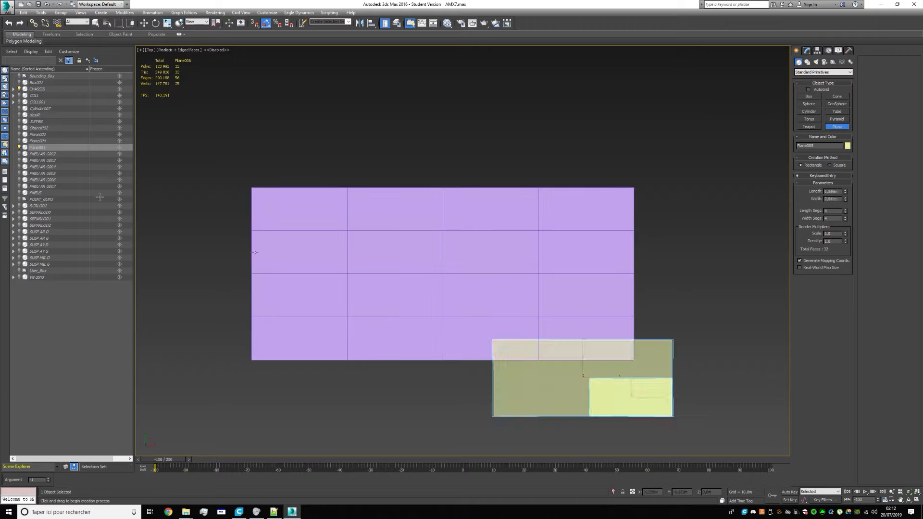
drag(254, 252, 738, 330)
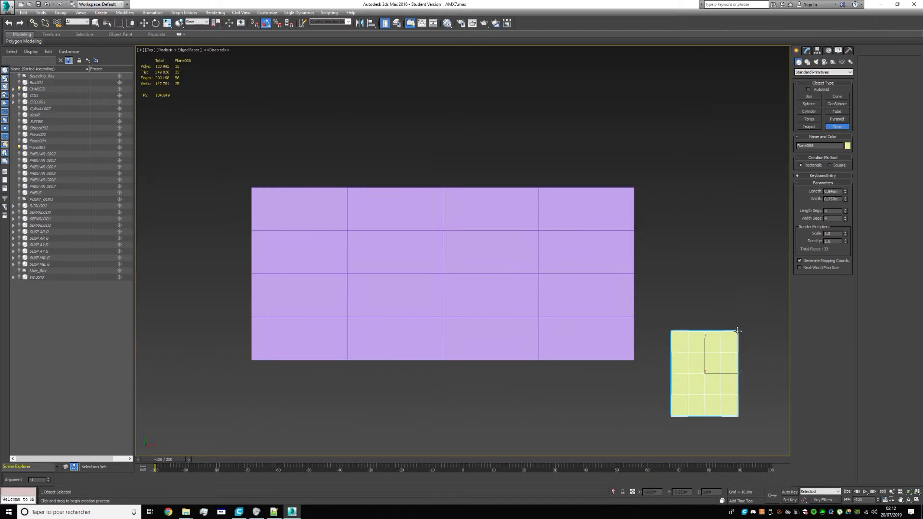
key(ctrl+z)
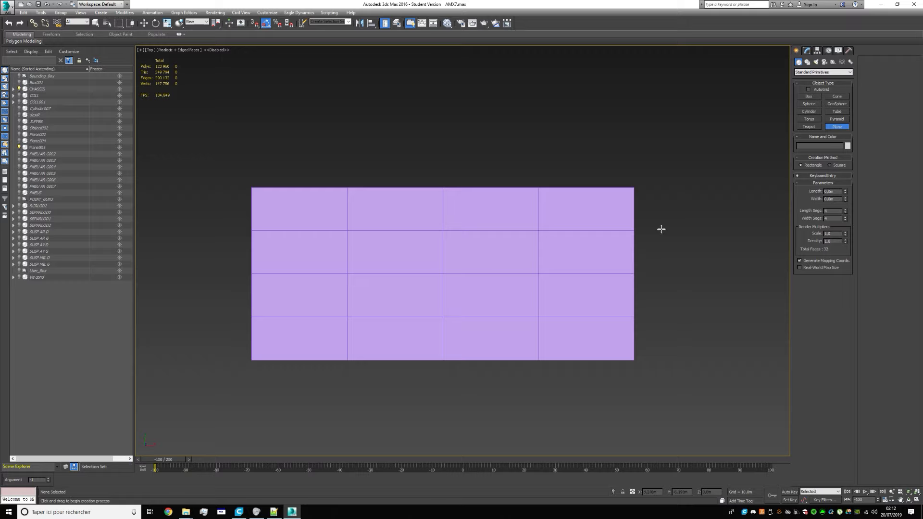
scroll(424, 266, up, 3)
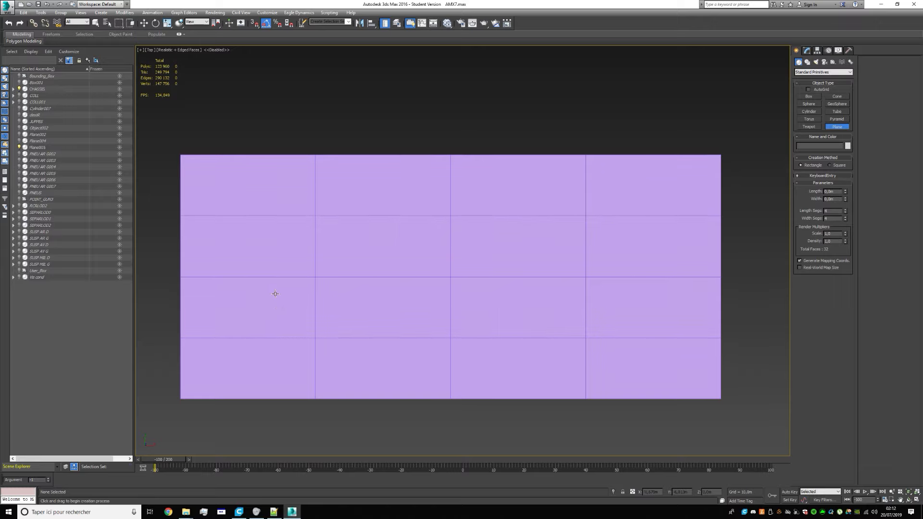
Draw another trial plane about 0.6 m by 2.2 m between the first plane and the chassis, and delete it
scroll(276, 293, down, 6)
drag(304, 153, 441, 194)
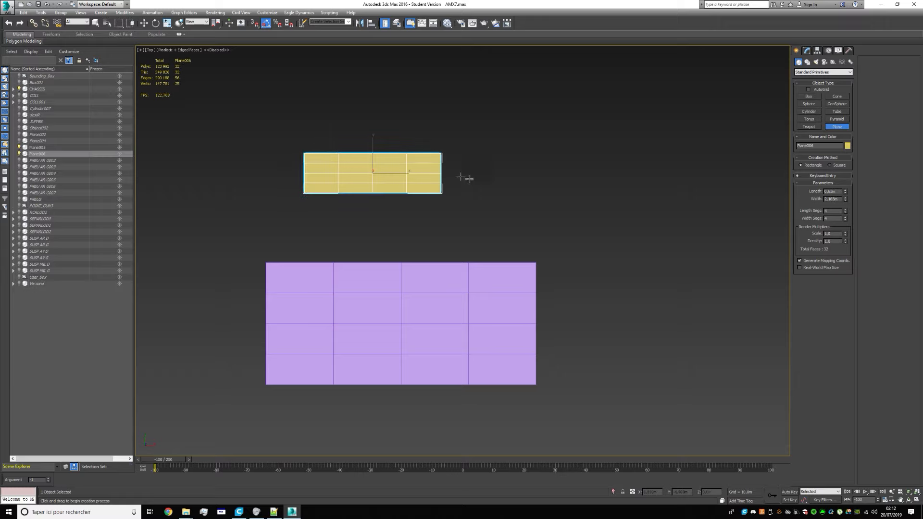
scroll(379, 168, up, 3)
scroll(474, 207, down, 3)
middle_drag(499, 215, 472, 198)
key(Delete)
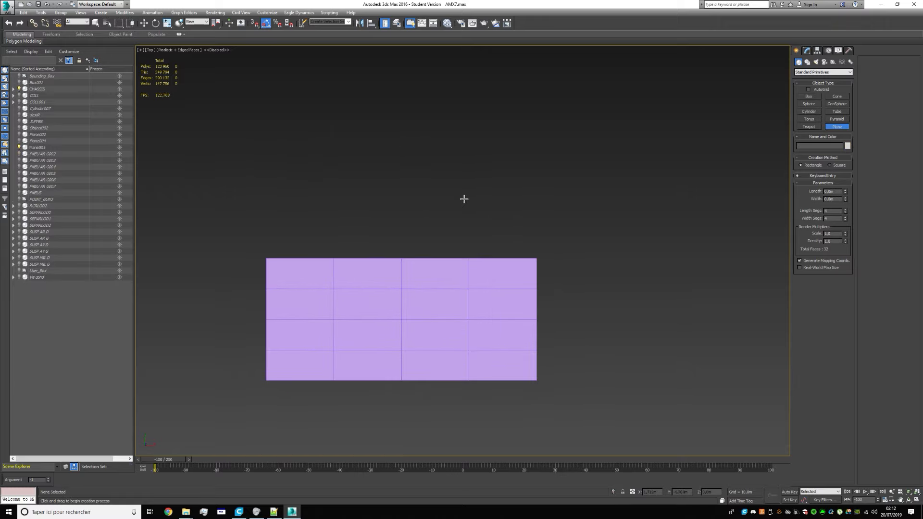
Set the plane's length segments and width segments to 1 in its modifier parameters
scroll(370, 292, up, 3)
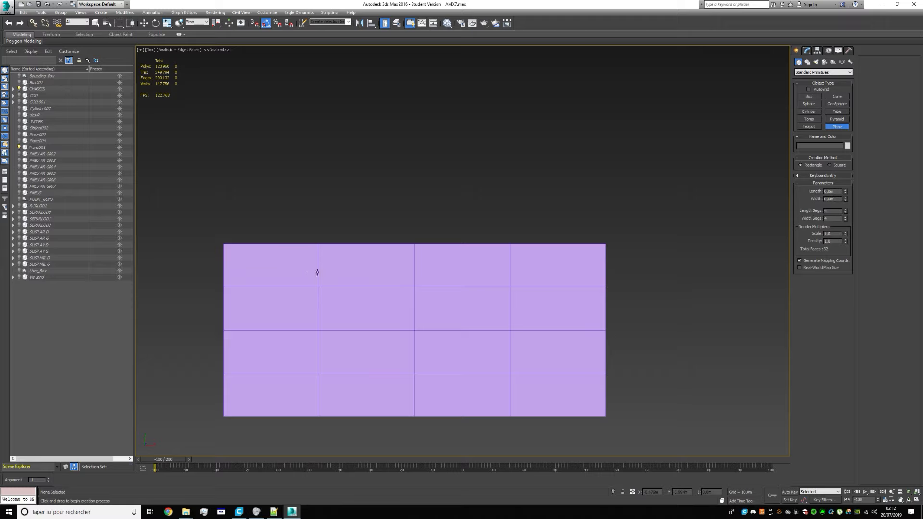
scroll(481, 353, down, 5)
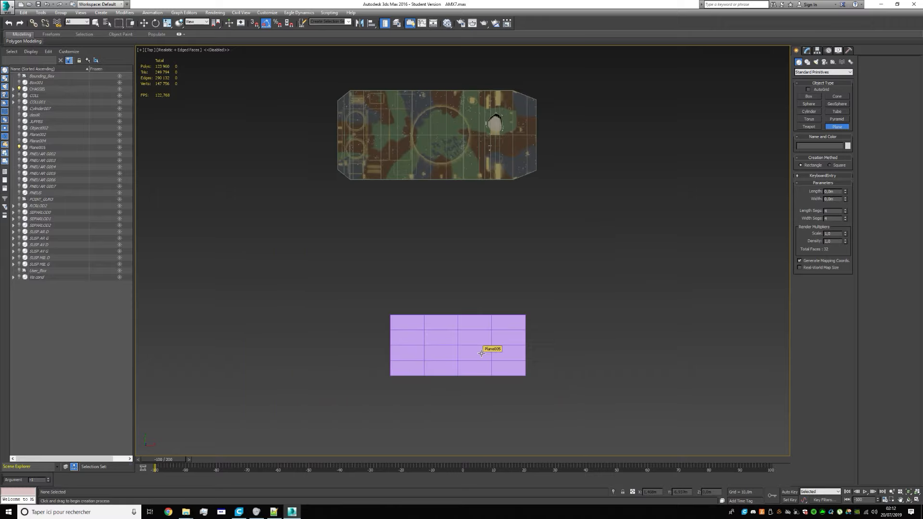
scroll(477, 347, up, 5)
middle_drag(477, 347, 484, 325)
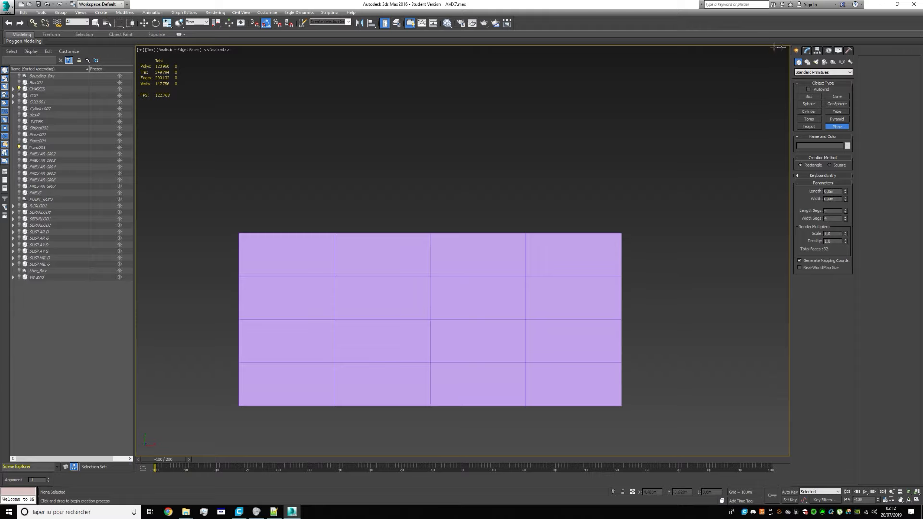
click(807, 51)
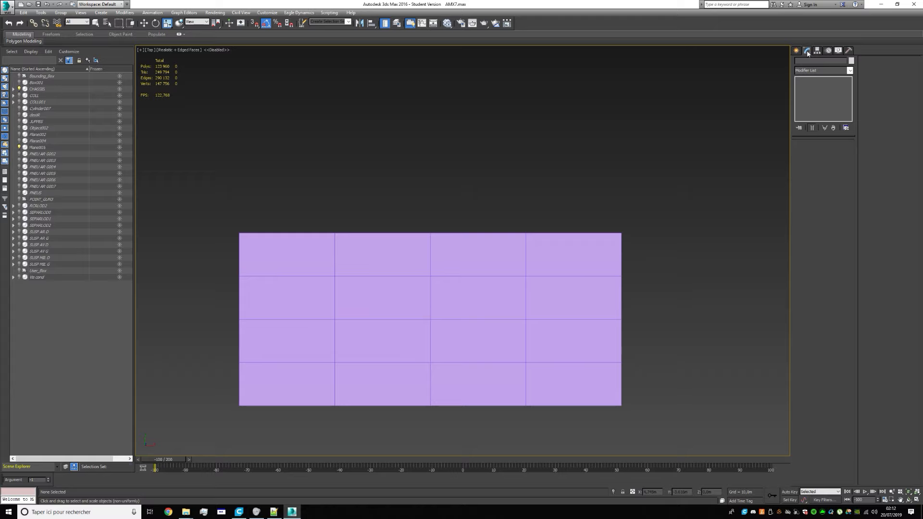
click(486, 294)
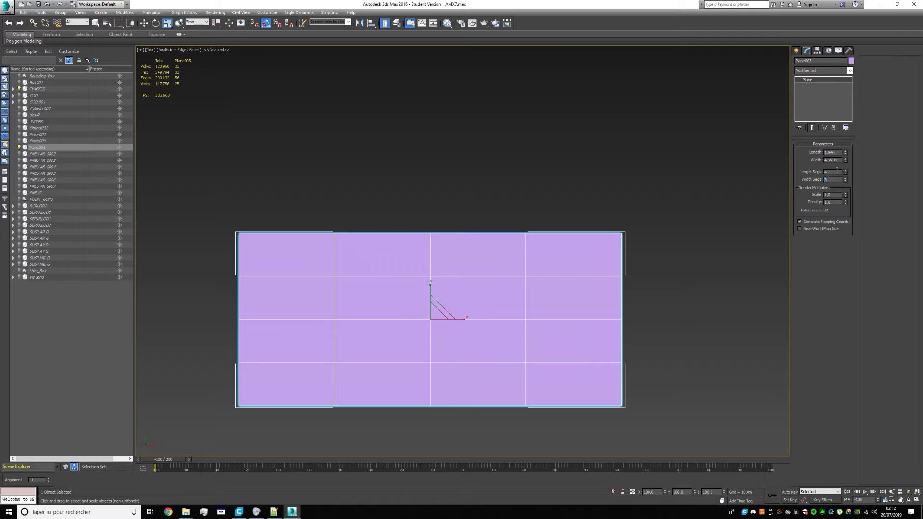
key(Return)
drag(830, 180, 809, 180)
text(1)
key(Return)
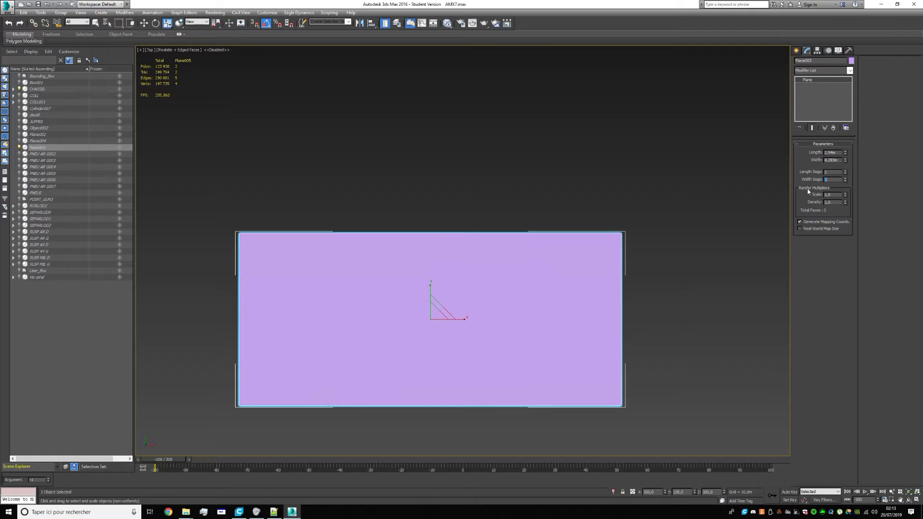
click(735, 227)
click(519, 276)
Select the chassis and bring it fully into the top view
scroll(535, 282, down, 2)
scroll(536, 283, down, 2)
middle_drag(539, 251, 506, 321)
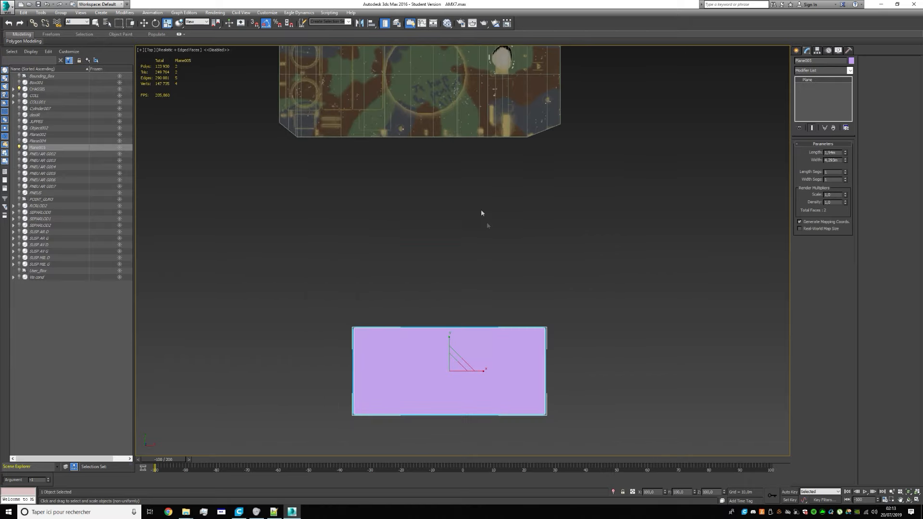
click(460, 128)
middle_drag(458, 220, 453, 321)
scroll(411, 187, up, 1)
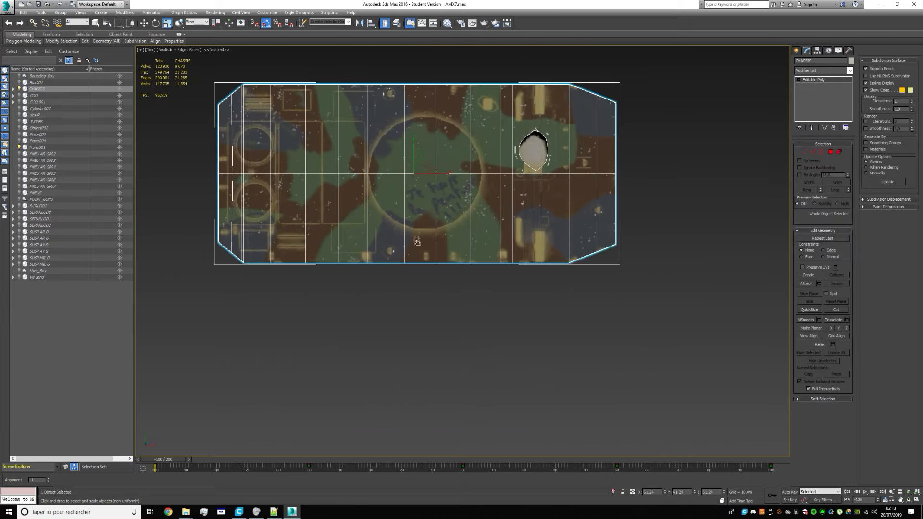
scroll(427, 259, down, 2)
middle_drag(450, 232, 449, 289)
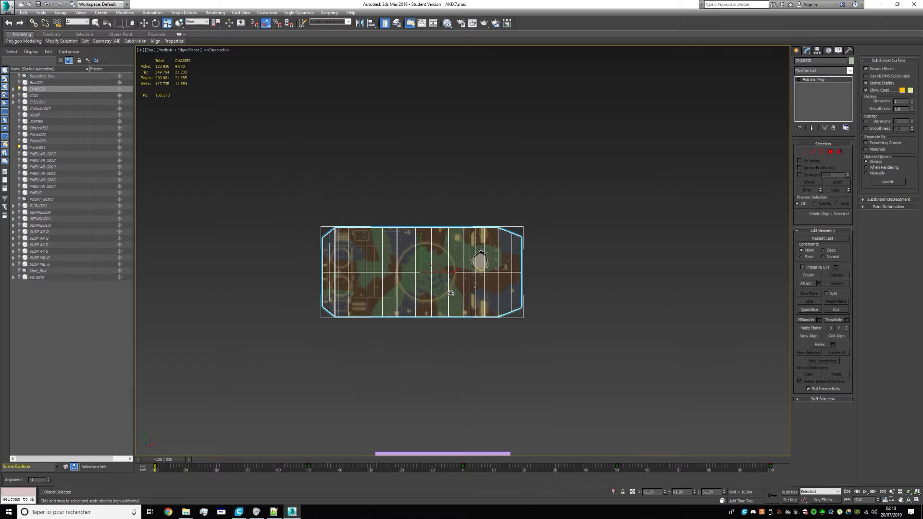
Examine the edges and polygons of the chassis's upper surface up close and from several angles
middle_drag(464, 359, 450, 245)
scroll(462, 278, up, 3)
scroll(463, 278, down, 4)
scroll(450, 245, up, 3)
scroll(350, 51, up, 2)
middle_drag(357, 196, 409, 327)
mouse_move(421, 275)
middle_down()
mouse_move(422, 298)
mouse_move(438, 301)
mouse_move(389, 252)
mouse_move(348, 241)
mouse_move(334, 254)
mouse_move(333, 275)
mouse_move(387, 297)
mouse_move(471, 277)
mouse_move(519, 216)
middle_up()
scroll(533, 212, up, 5)
key(4)
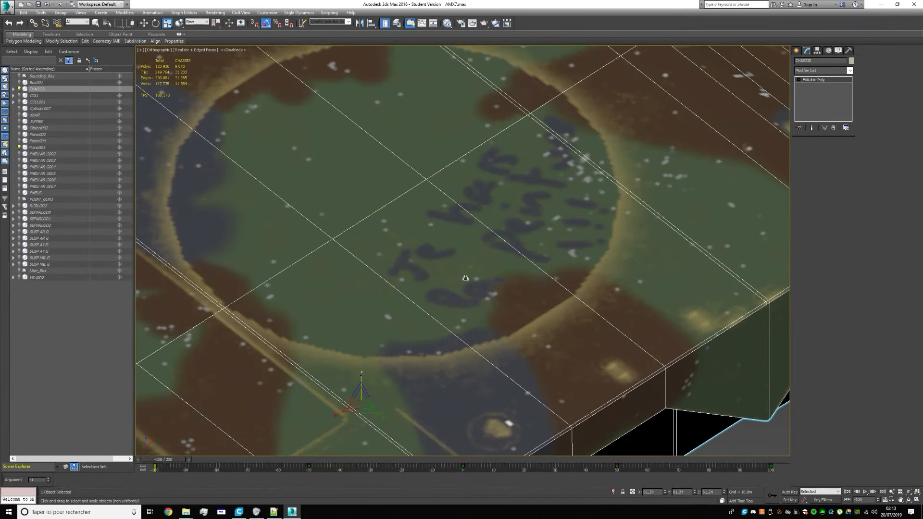
mouse_move(370, 126)
alt+middle_down()
mouse_move(494, 273)
mouse_move(435, 181)
alt+middle_up()
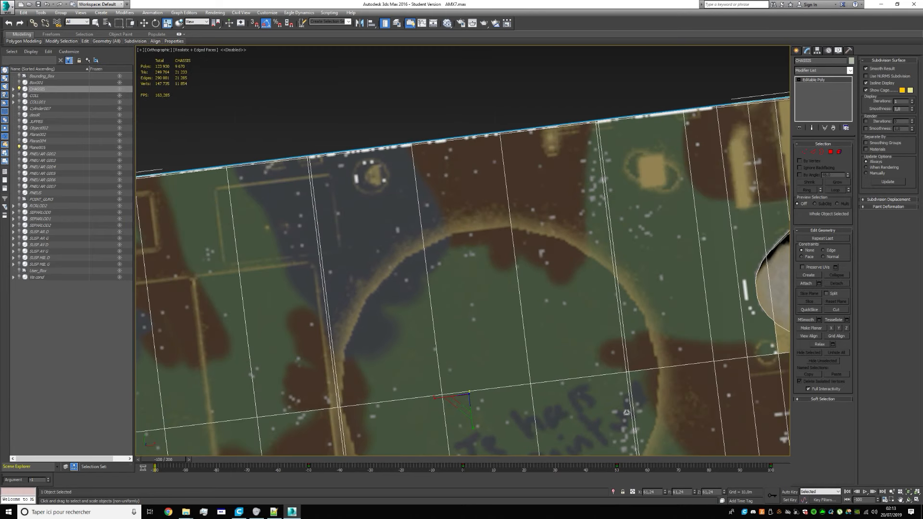
middle_drag(627, 412, 560, 248)
scroll(553, 298, down, 10)
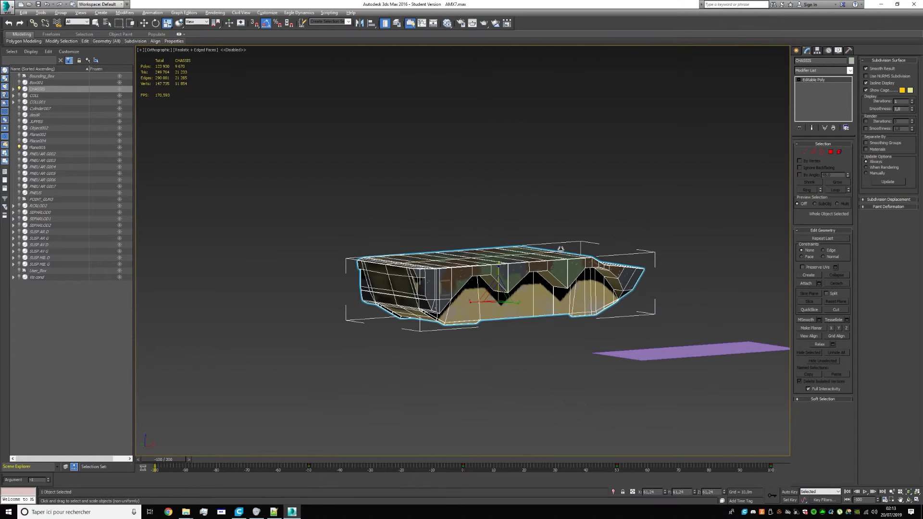
Examine the edges and vertices around the chassis's rear corner and rear face up close and from several angles
scroll(437, 314, up, 15)
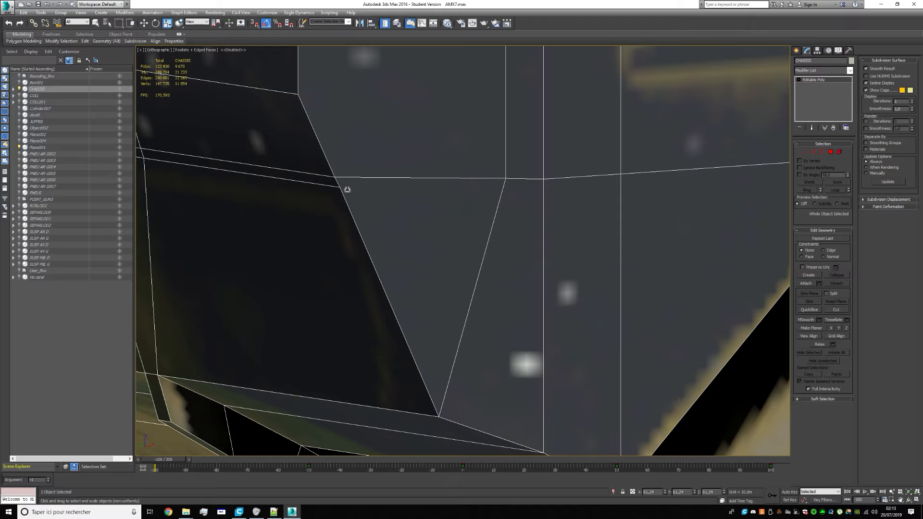
middle_drag(346, 190, 324, 192)
scroll(355, 196, down, 2)
scroll(324, 192, up, 2)
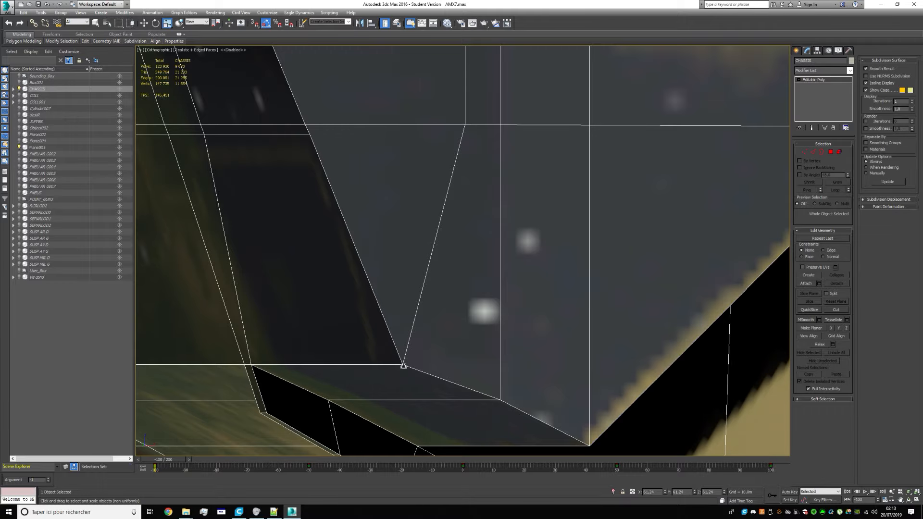
scroll(490, 250, down, 4)
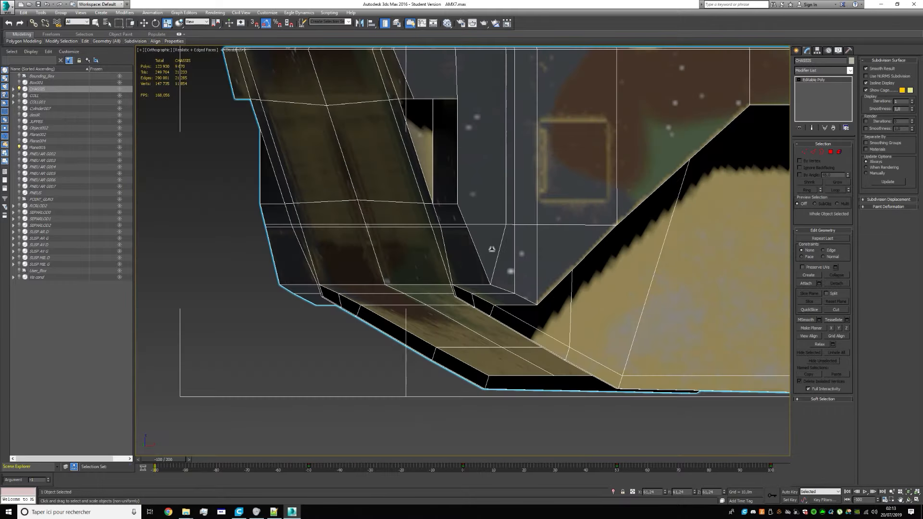
alt+middle_drag(491, 249, 567, 258)
middle_drag(785, 242, 436, 175)
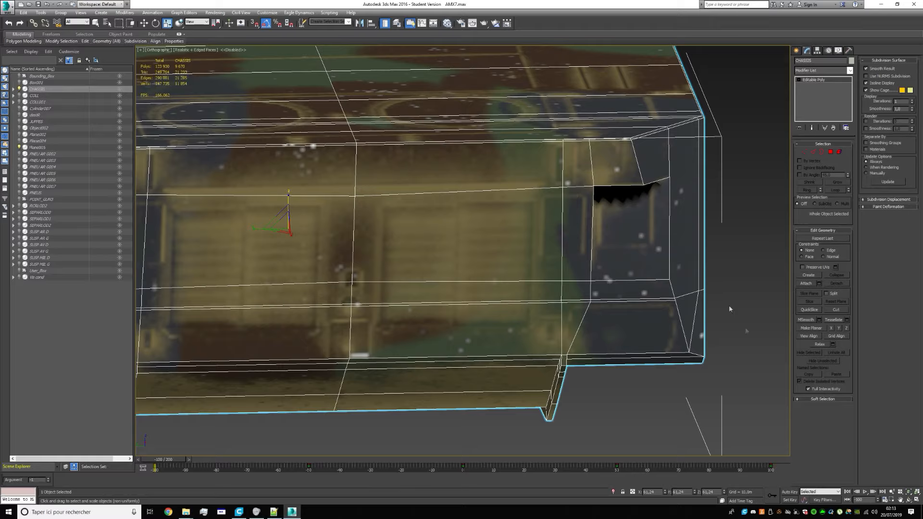
scroll(684, 347, up, 3)
scroll(469, 247, down, 5)
alt+middle_drag(461, 248, 625, 267)
scroll(408, 252, down, 2)
middle_drag(409, 252, 360, 230)
scroll(354, 218, down, 3)
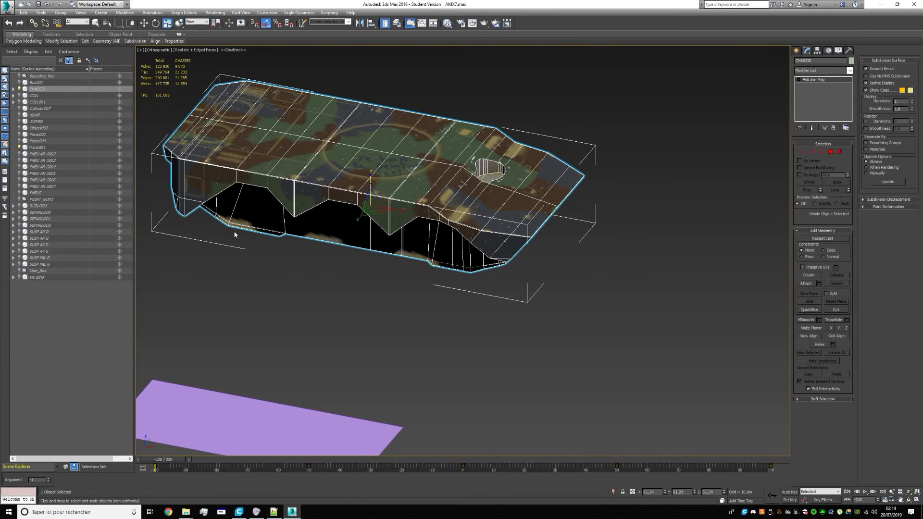
Select the plane and the chassis alternately to compare the single-segment plane with the chassis's side and top polygons
middle_drag(337, 292, 423, 248)
click(433, 367)
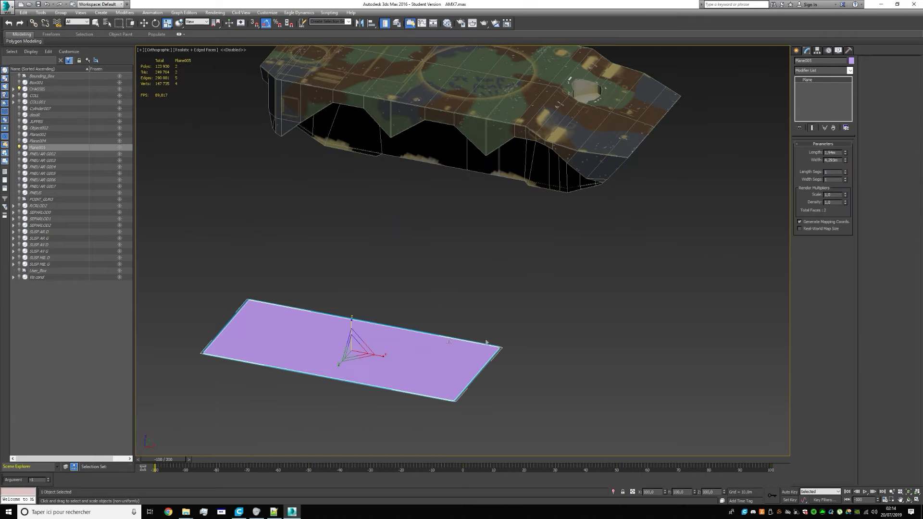
middle_drag(432, 368, 558, 375)
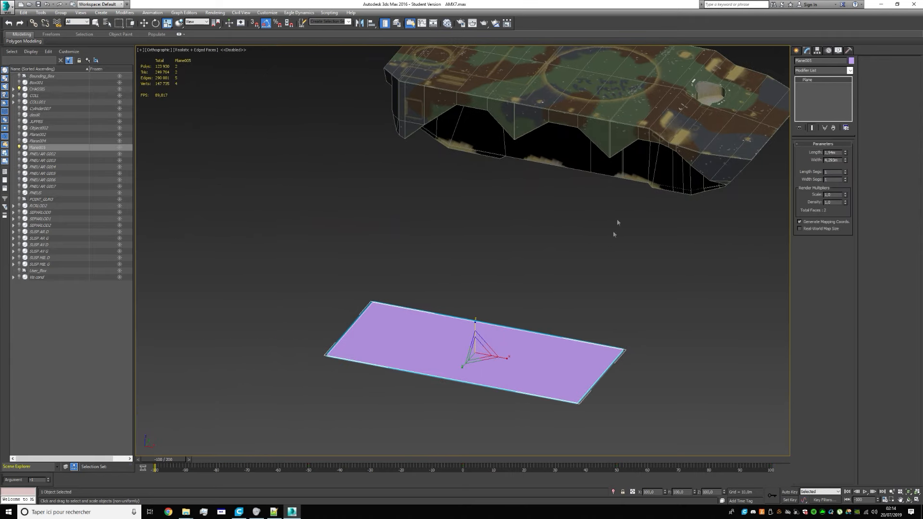
scroll(617, 222, up, 2)
click(605, 95)
scroll(528, 312, down, 2)
click(479, 394)
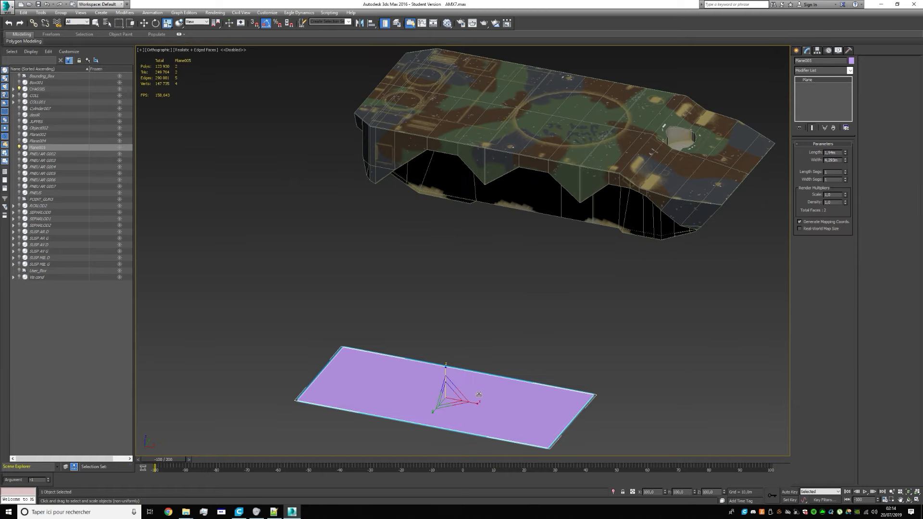
scroll(532, 261, up, 3)
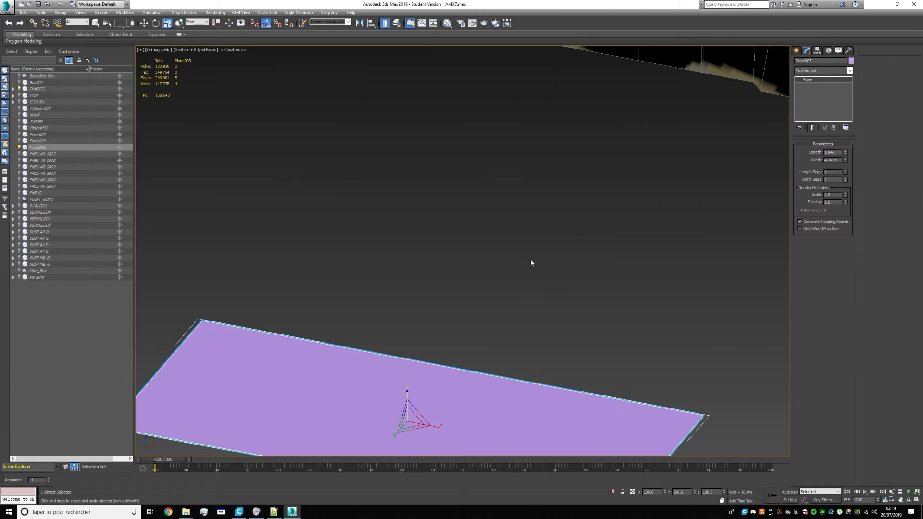
scroll(527, 274, down, 2)
scroll(538, 221, up, 2)
scroll(548, 171, up, 3)
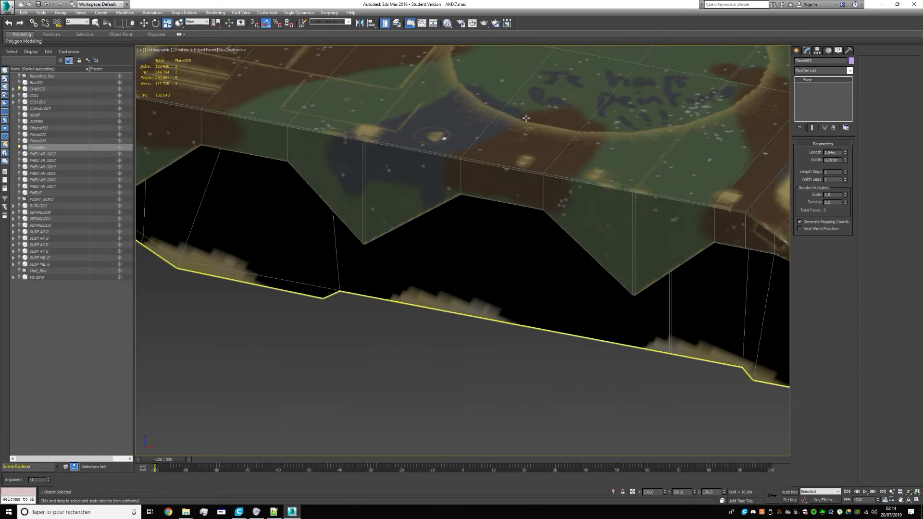
click(504, 186)
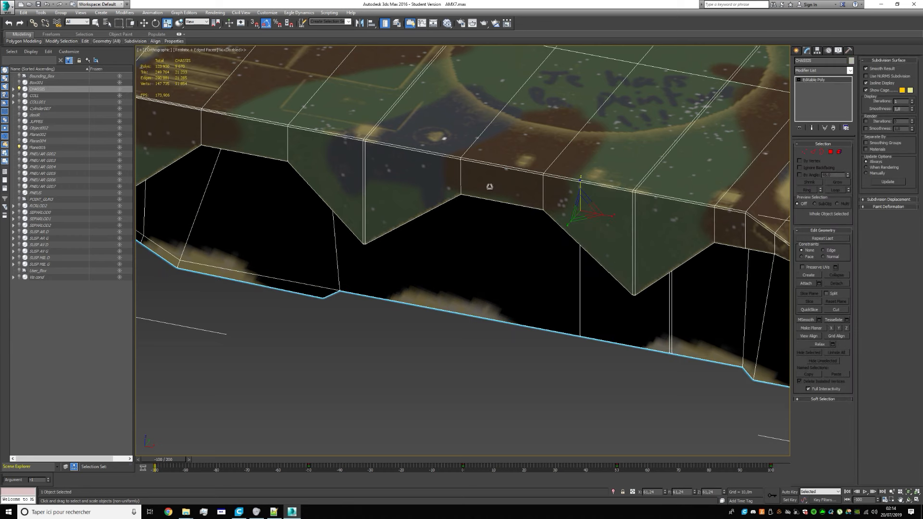
scroll(491, 187, down, 5)
Select the plane and rotate it 90° about the X axis so it stands upright
click(426, 325)
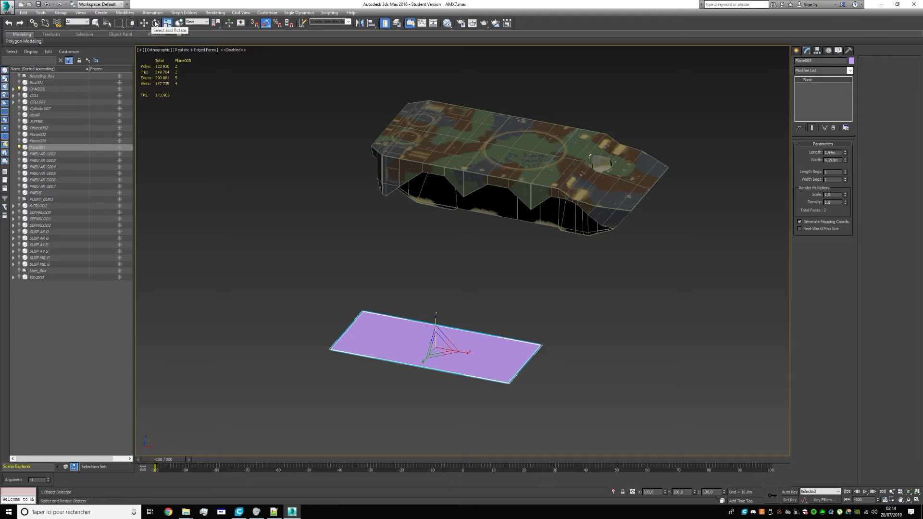
click(155, 22)
drag(426, 358, 419, 371)
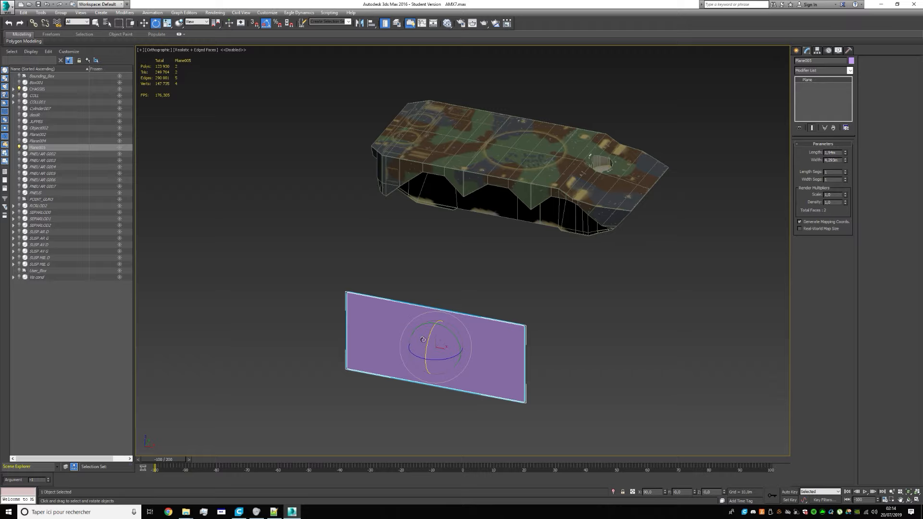
Switch to the front view and frame the upright plane together with the chassis
key(f)
scroll(484, 233, up, 5)
middle_drag(358, 329, 443, 283)
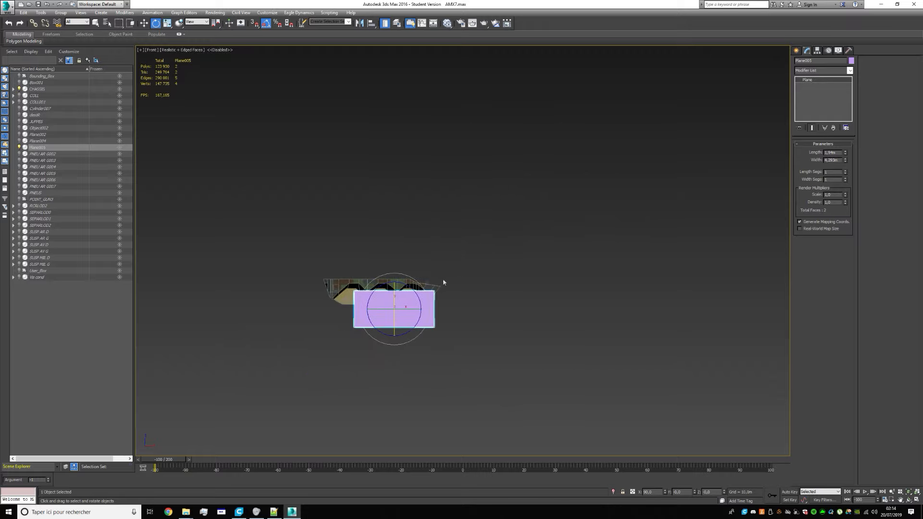
scroll(399, 288, up, 4)
middle_drag(415, 315, 470, 275)
scroll(432, 289, up, 3)
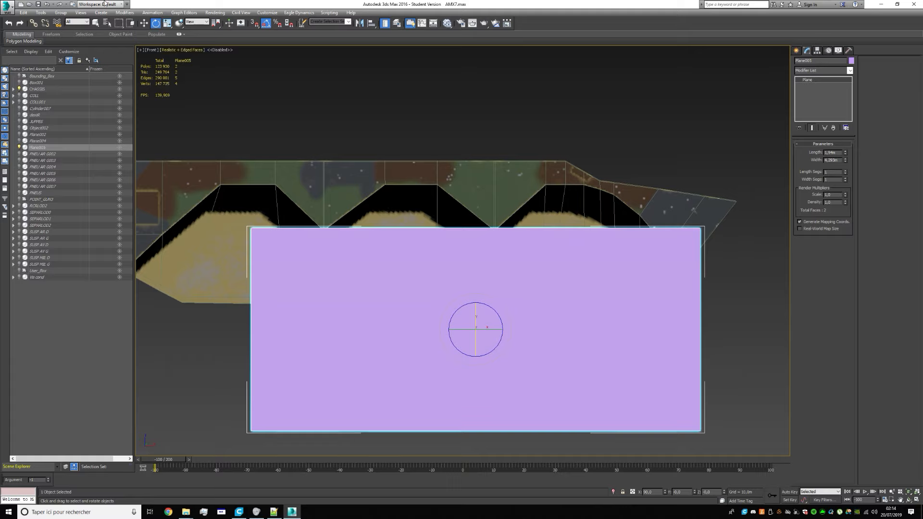
Display the ViewCube in the viewport and frame the whole chassis and plane in the front view
click(140, 50)
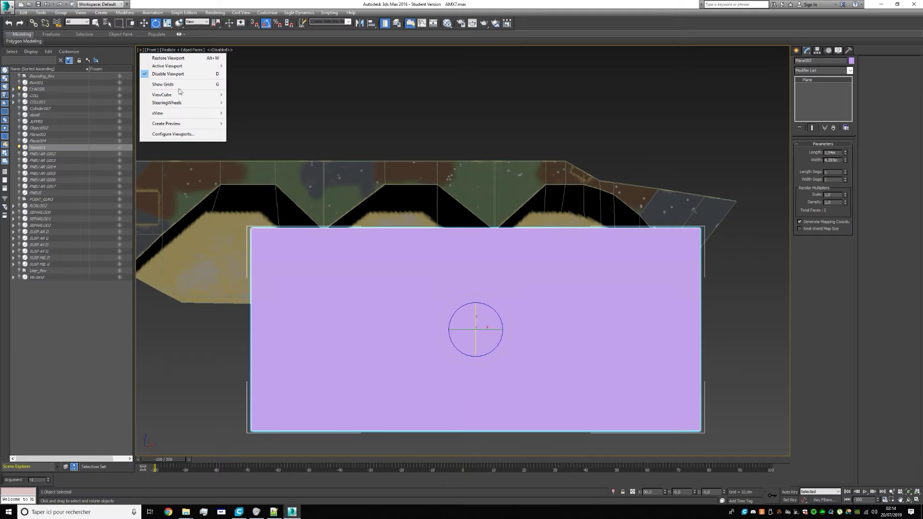
mouse_move(173, 95)
click(235, 95)
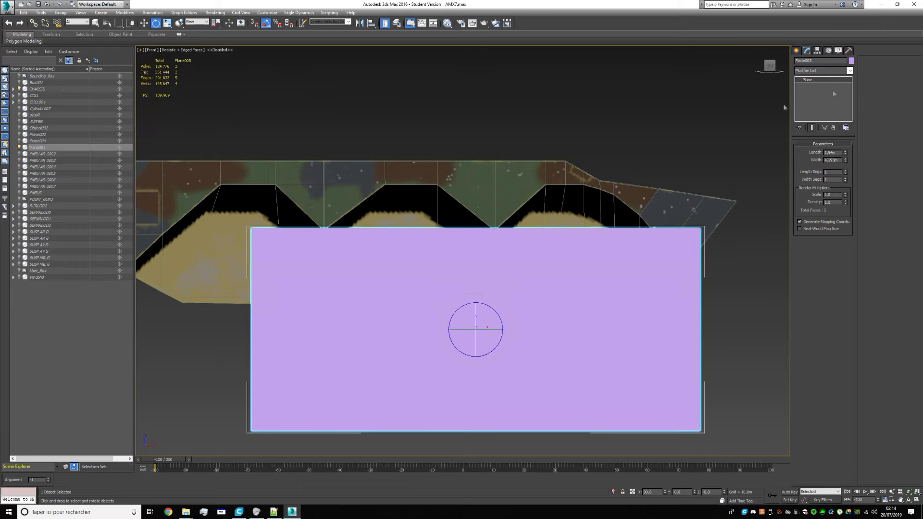
middle_drag(574, 146, 564, 171)
scroll(622, 151, down, 3)
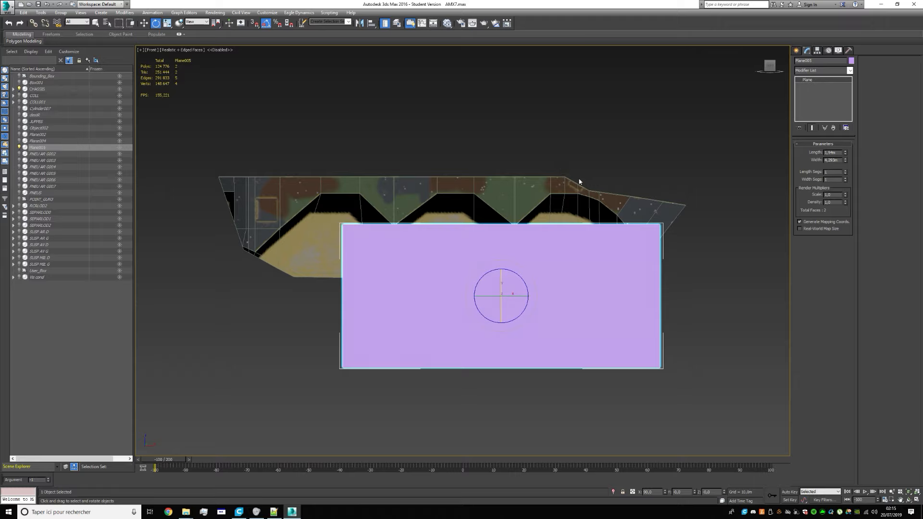
middle_drag(579, 181, 380, 228)
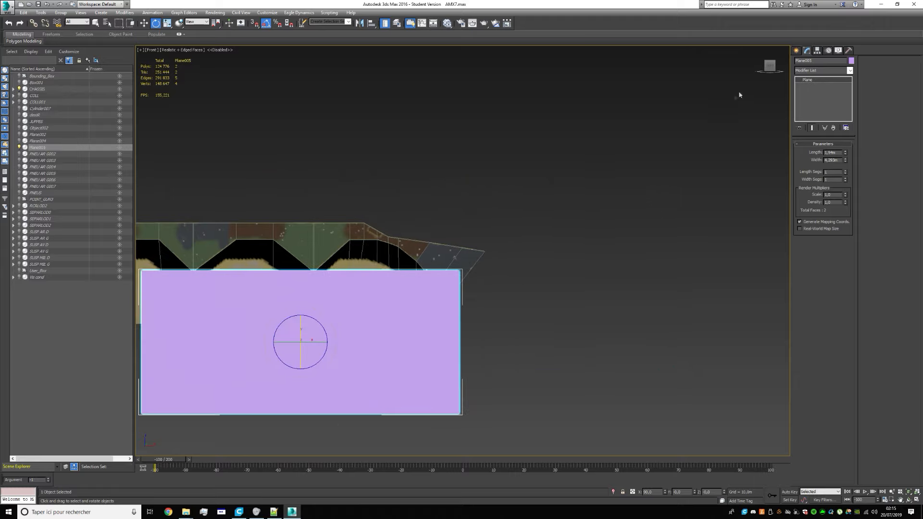
middle_drag(382, 295, 567, 223)
Select the chassis and orbit around it to examine its top and side surfaces from several angles
click(457, 173)
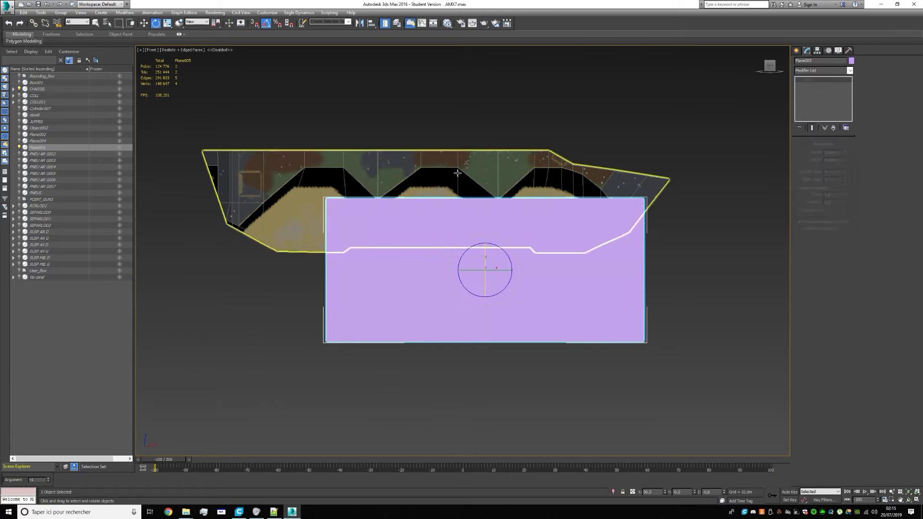
click(511, 241)
click(450, 191)
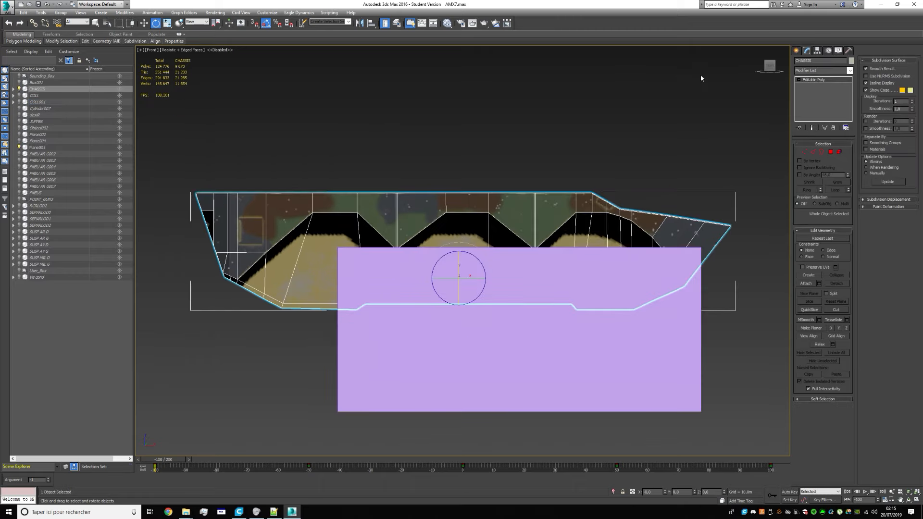
alt+middle_drag(632, 209, 530, 231)
scroll(529, 231, up, 12)
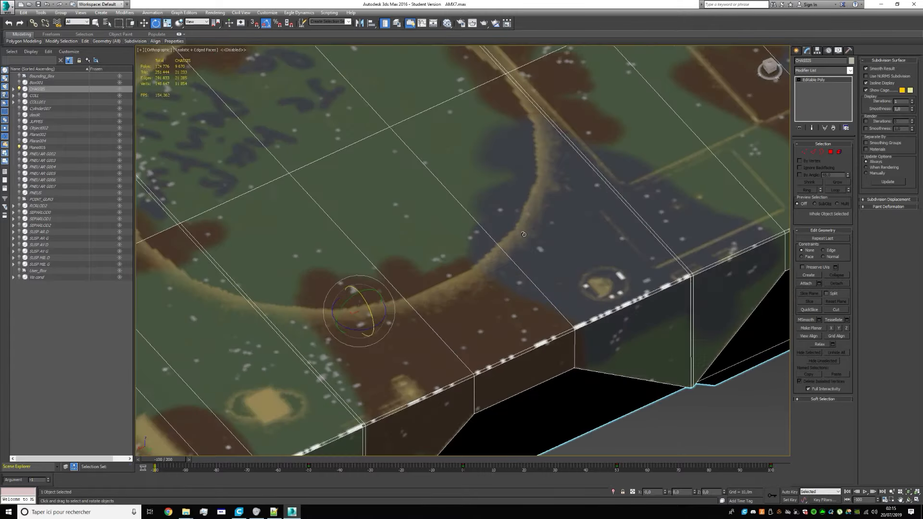
scroll(529, 231, down, 5)
right_click(528, 231)
middle_drag(586, 320, 602, 328)
scroll(602, 328, down, 15)
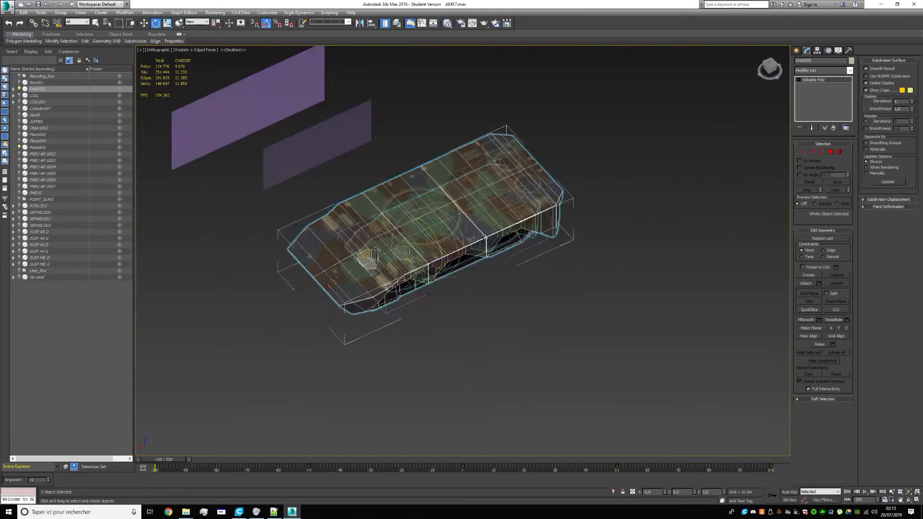
key(z)
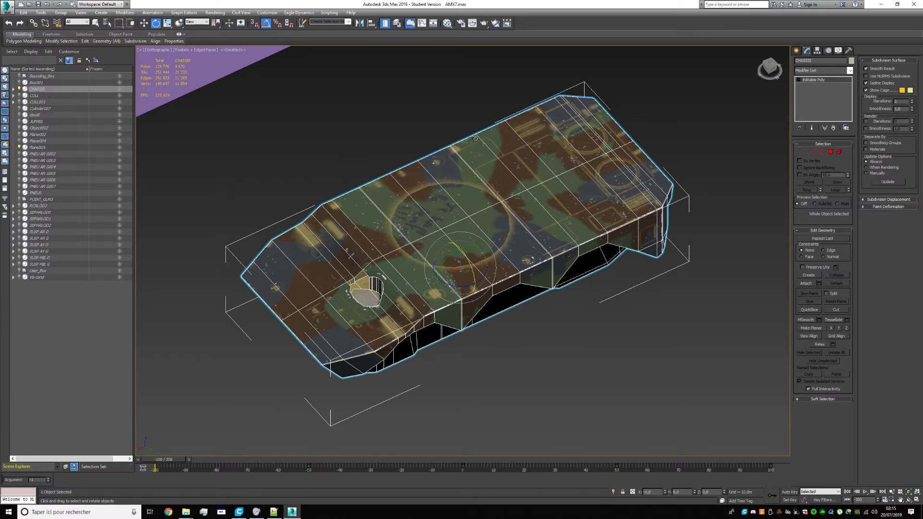
alt+middle_drag(420, 148, 432, 319)
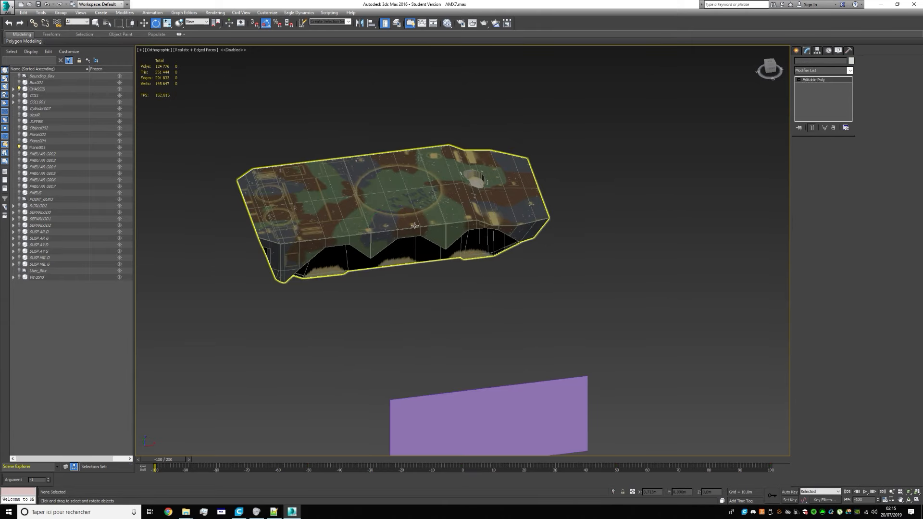
scroll(414, 204, up, 5)
scroll(413, 204, down, 5)
Select the plane in the front view, then use the ViewCube to show the right view and return to the front
click(486, 300)
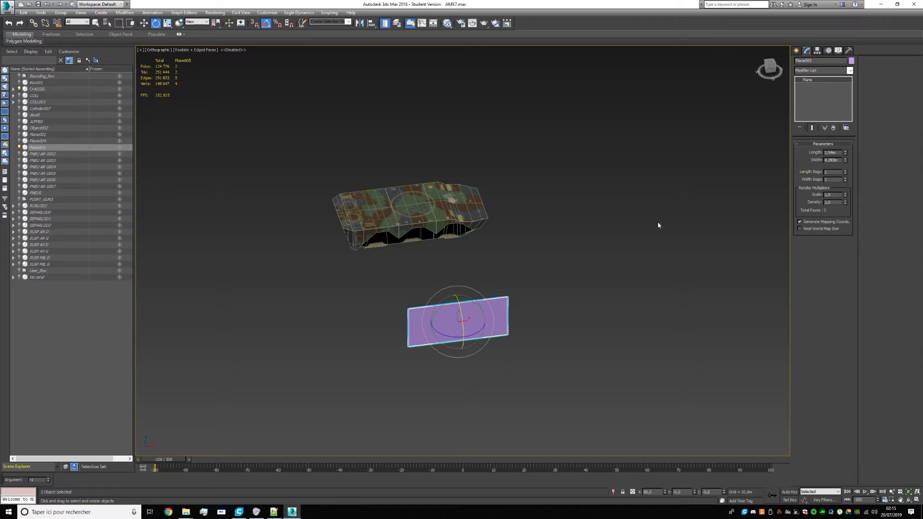
key(f)
scroll(445, 276, up, 5)
scroll(536, 181, up, 5)
middle_drag(669, 184, 604, 232)
scroll(530, 235, up, 4)
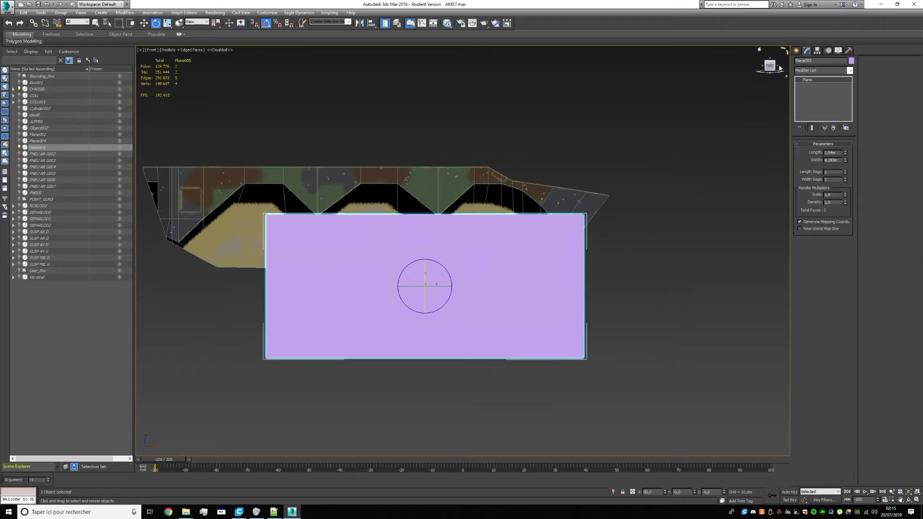
drag(779, 68, 763, 69)
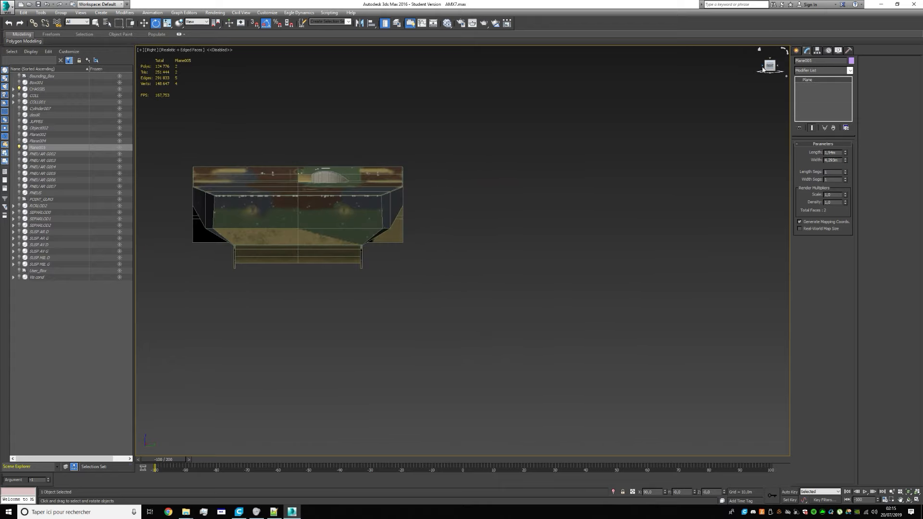
click(762, 68)
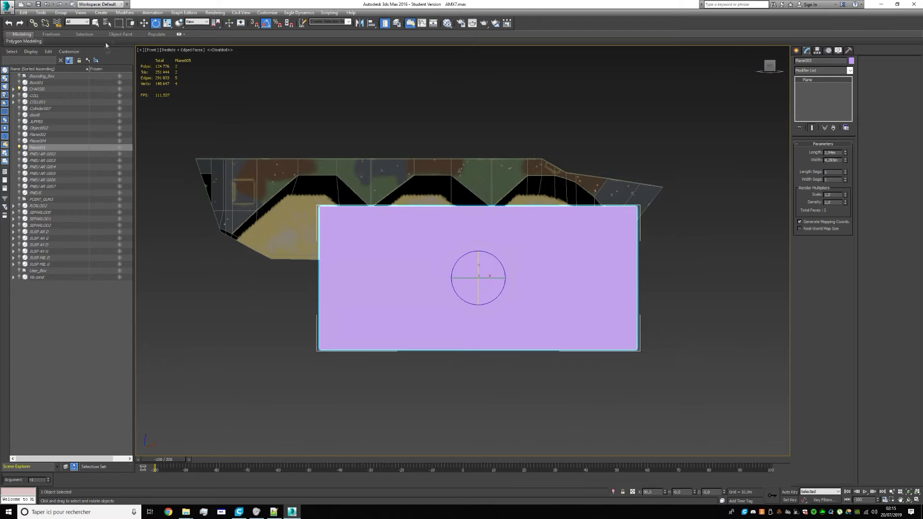
Switch the plane through the Move, Rotate and non-uniform Scale tools to compare their gizmos
click(144, 23)
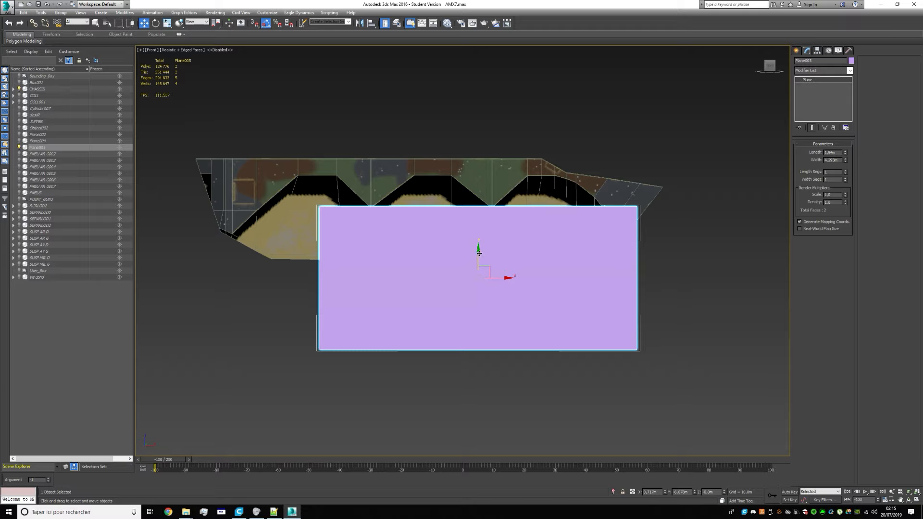
click(156, 24)
click(166, 24)
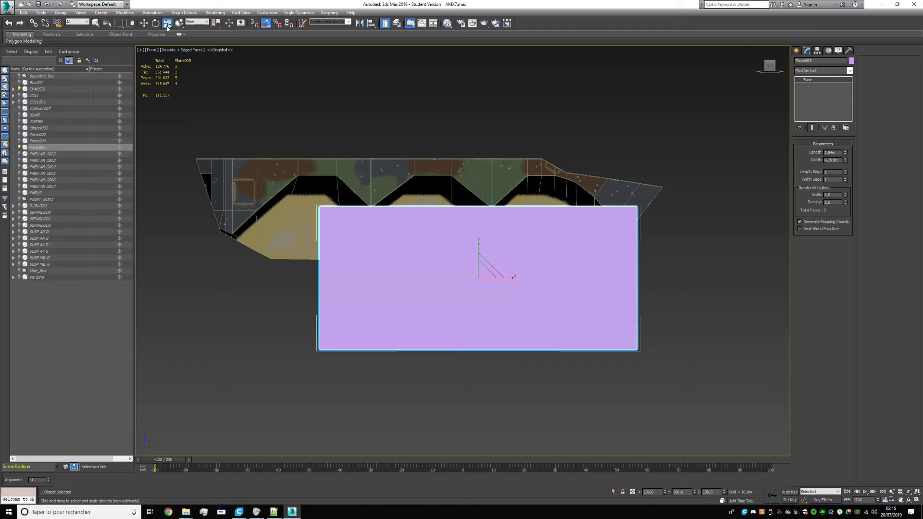
Move the plane in front of the chassis's middle, to about X -0.19 m and Z 1.3 m
click(145, 24)
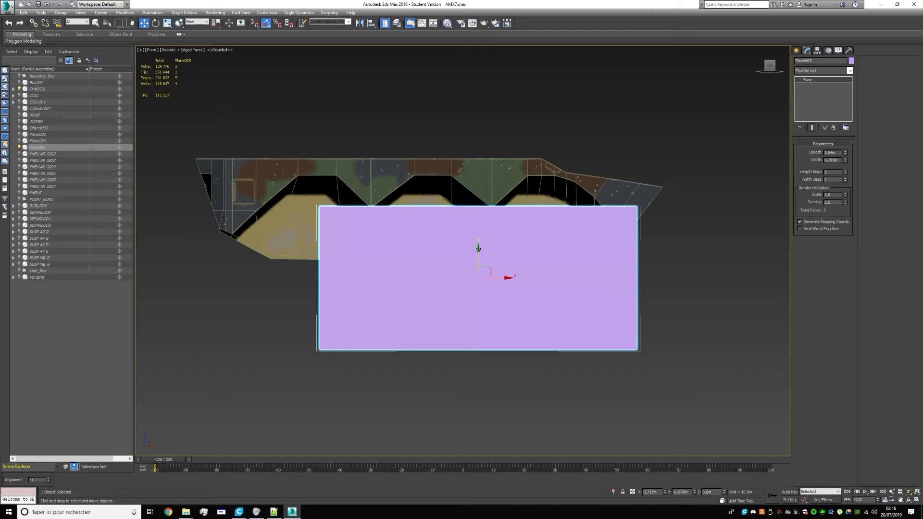
drag(478, 248, 460, 138)
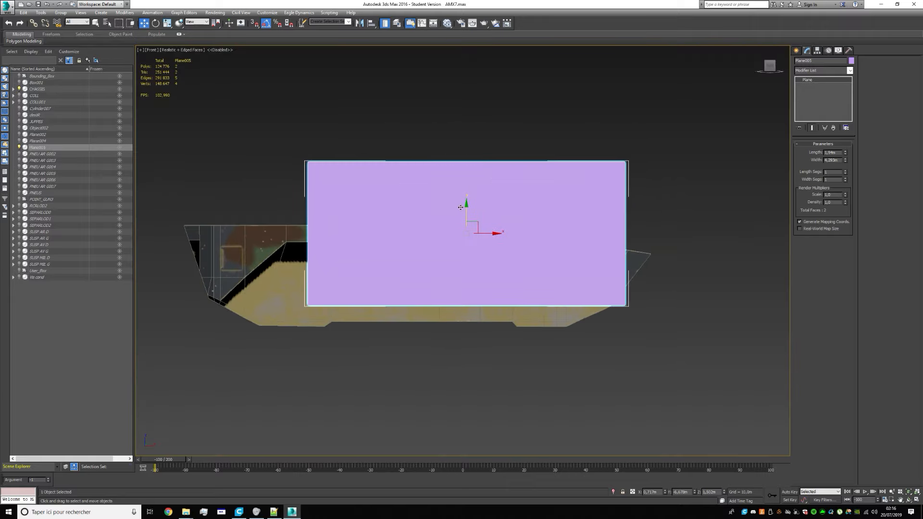
middle_drag(490, 221, 401, 260)
scroll(371, 231, up, 2)
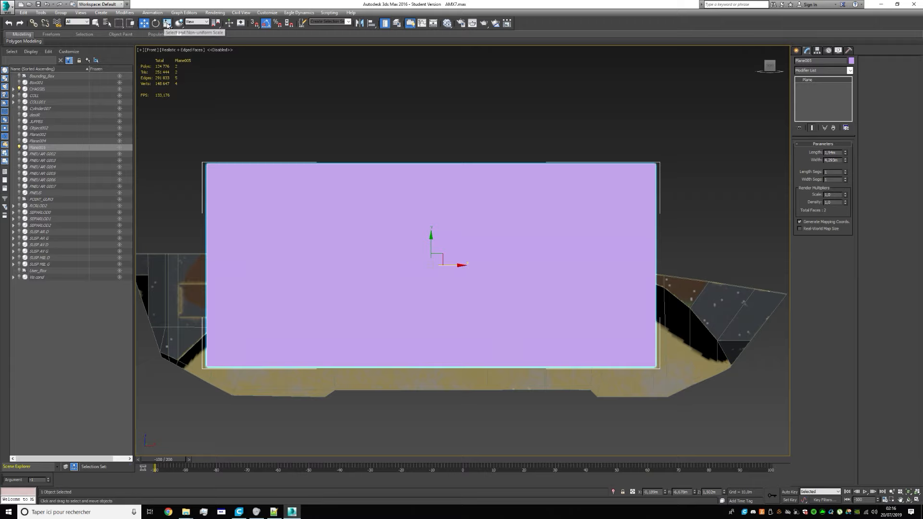
Scale the plane non-uniformly to about 12% in height and width, shrinking it to fit the chassis's upper band
click(167, 23)
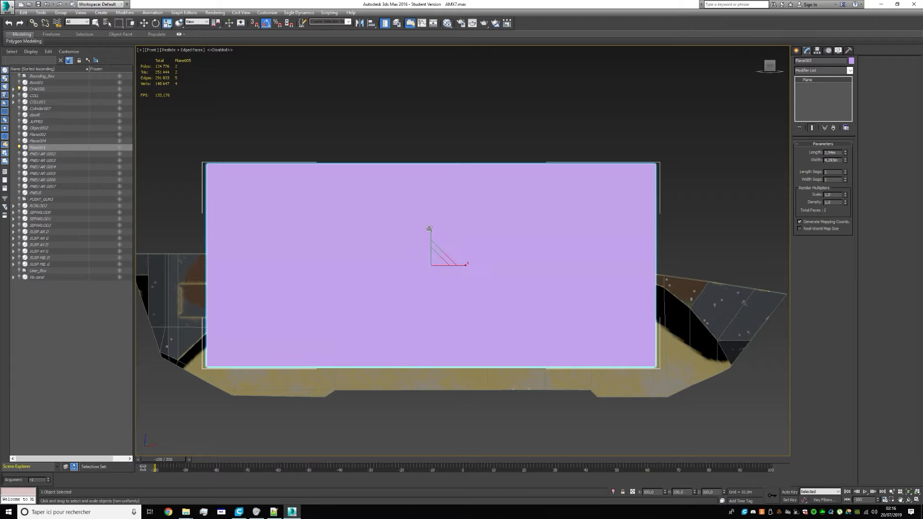
scroll(431, 232, up, 2)
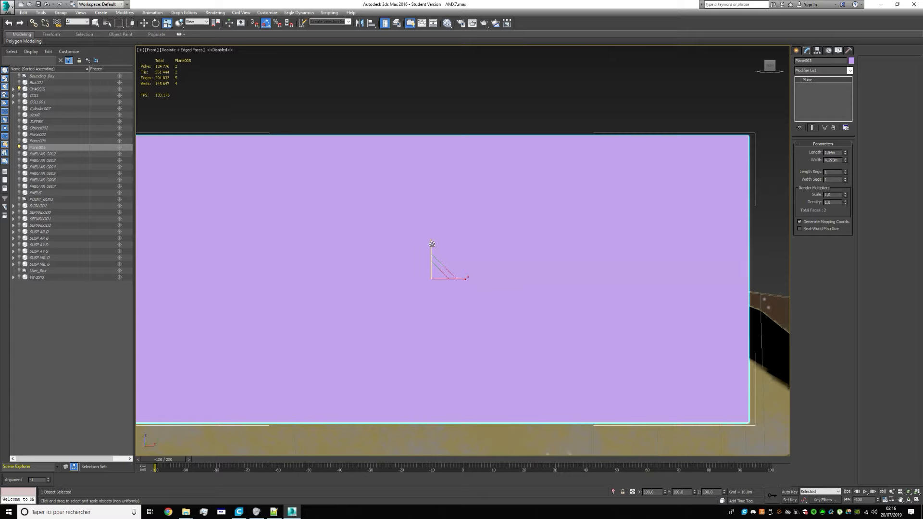
drag(432, 243, 444, 451)
scroll(439, 360, down, 3)
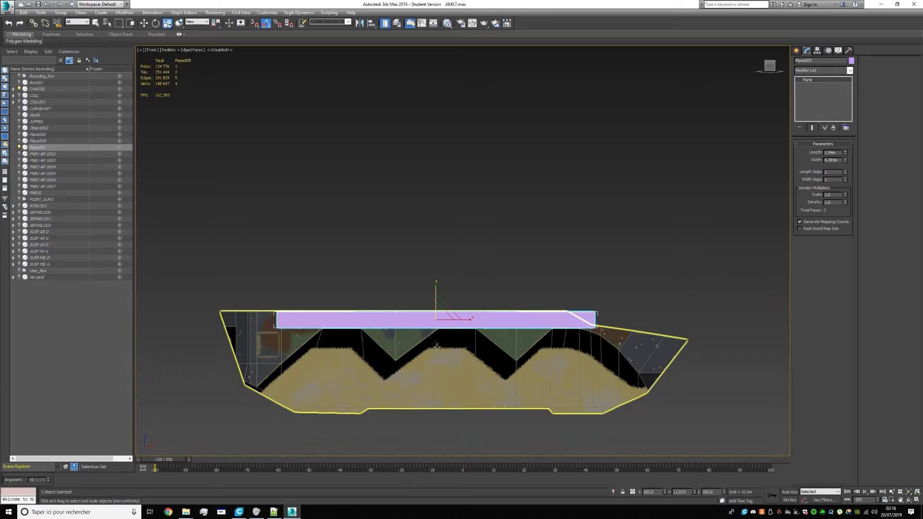
scroll(437, 336, up, 3)
drag(461, 317, 267, 317)
scroll(365, 266, up, 4)
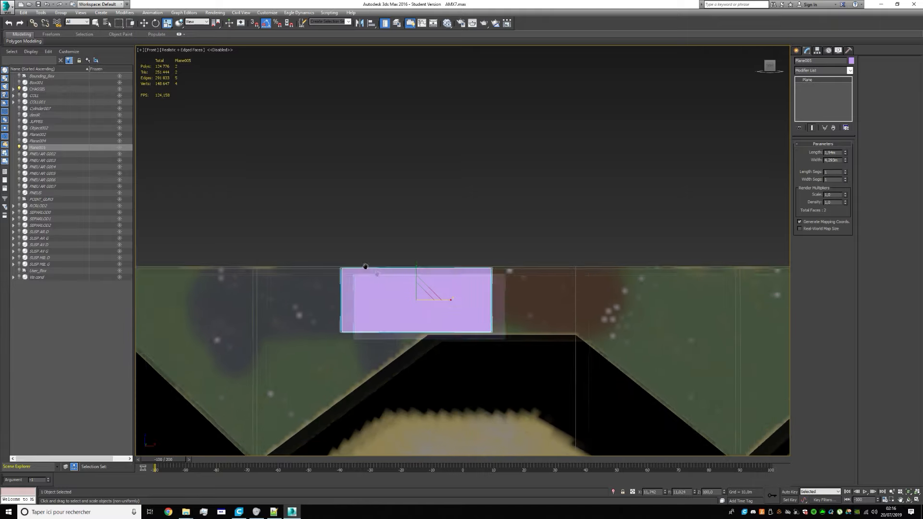
Move the plane over the short flat section between the two V-shaped panels on the chassis's side
key(w)
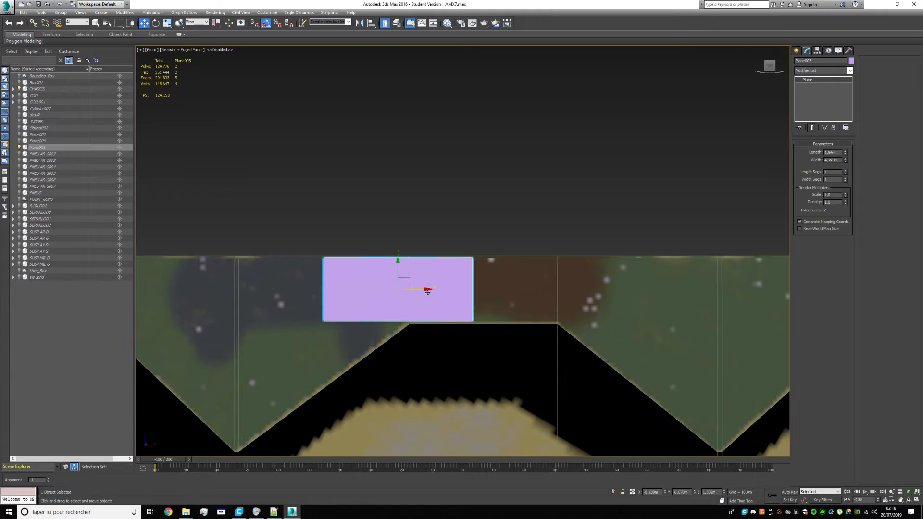
drag(427, 291, 507, 288)
scroll(495, 260, up, 3)
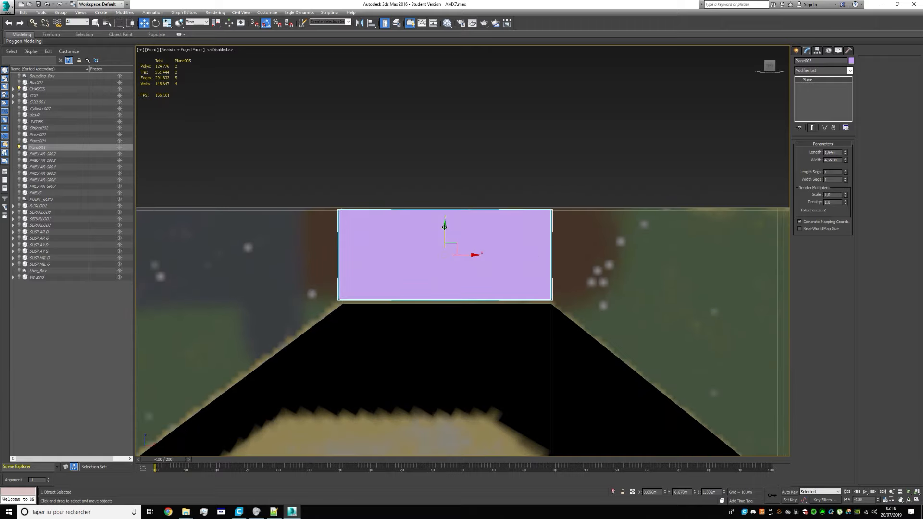
drag(444, 226, 443, 229)
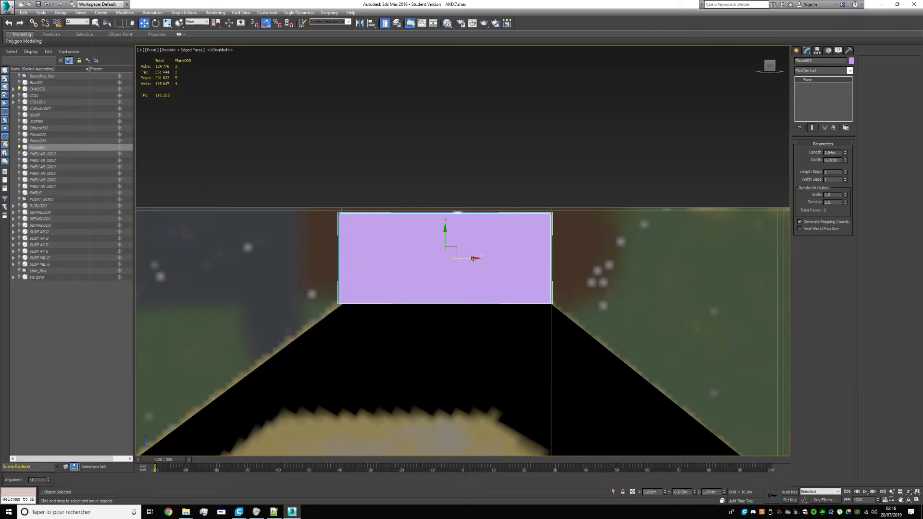
drag(473, 258, 475, 258)
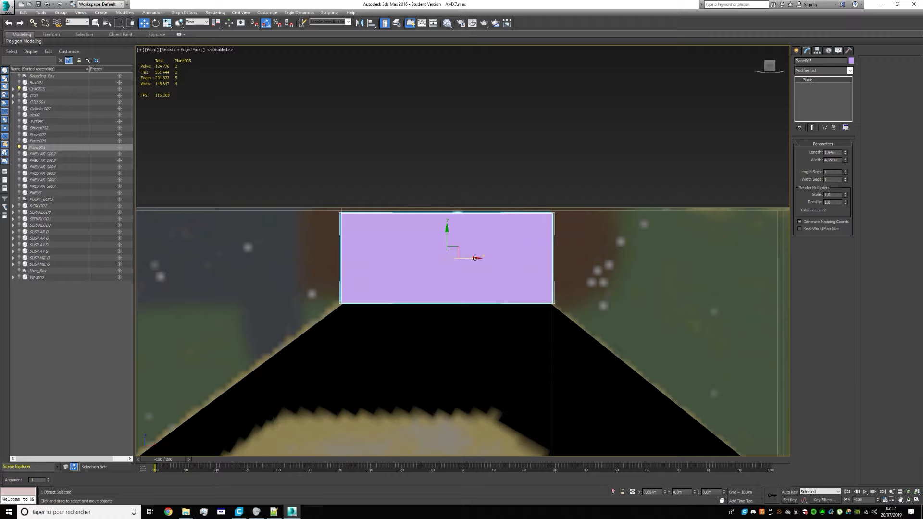
Select the chassis and the plane in turn to compare the plane's size and placement with the chassis's side
scroll(522, 233, down, 5)
click(631, 183)
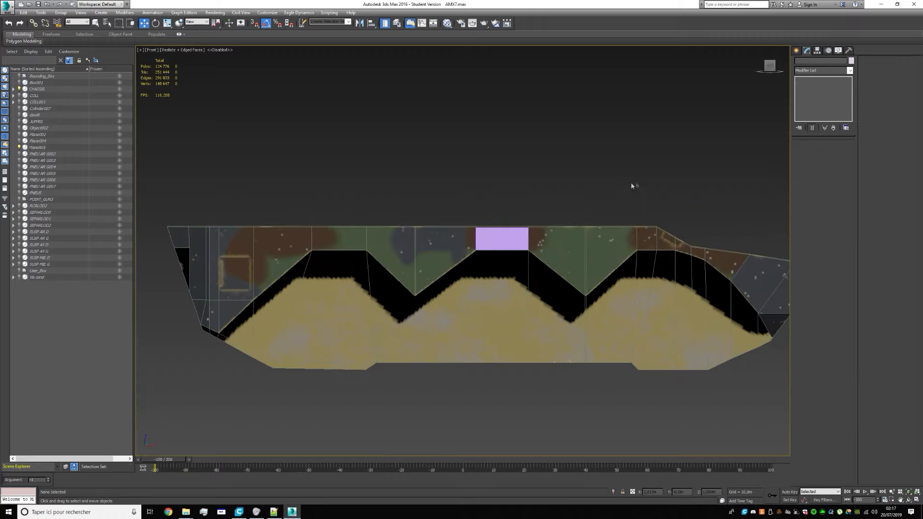
middle_drag(630, 182, 521, 162)
scroll(520, 162, down, 3)
click(513, 253)
scroll(427, 206, up, 2)
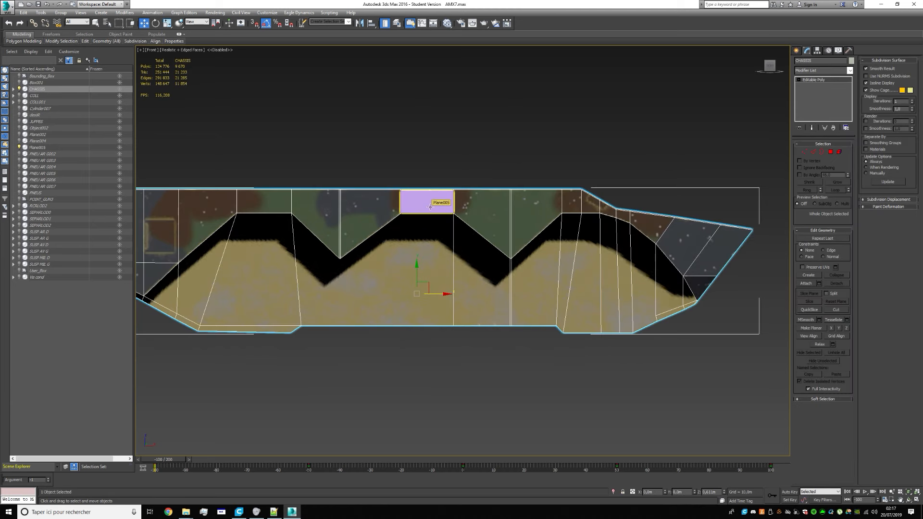
click(430, 207)
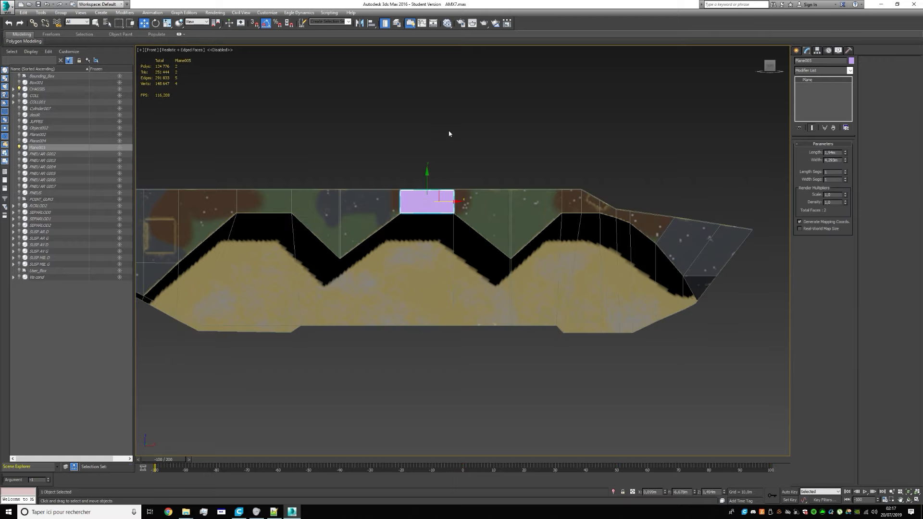
scroll(439, 192, up, 3)
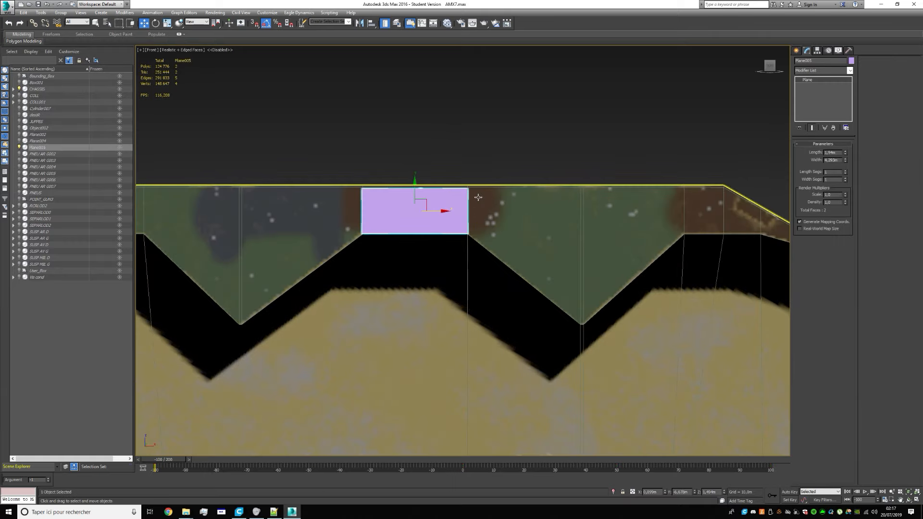
scroll(478, 198, down, 6)
click(572, 291)
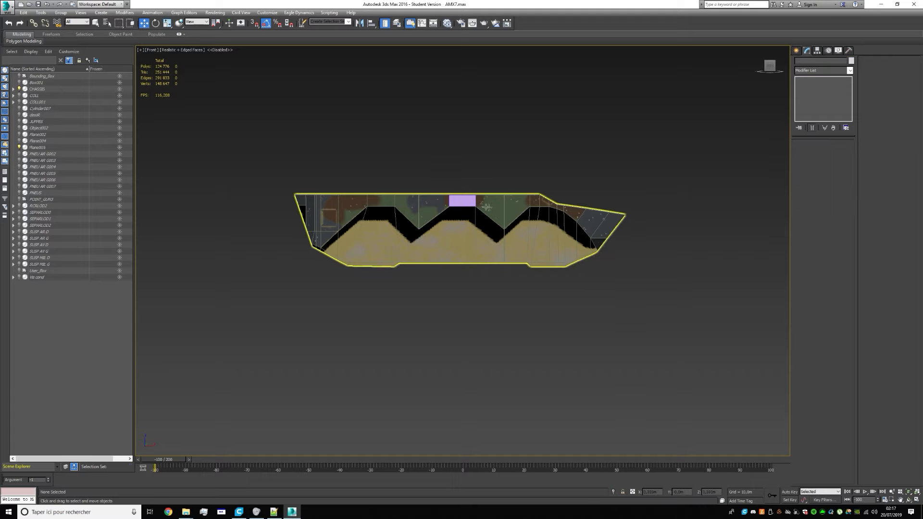
click(461, 201)
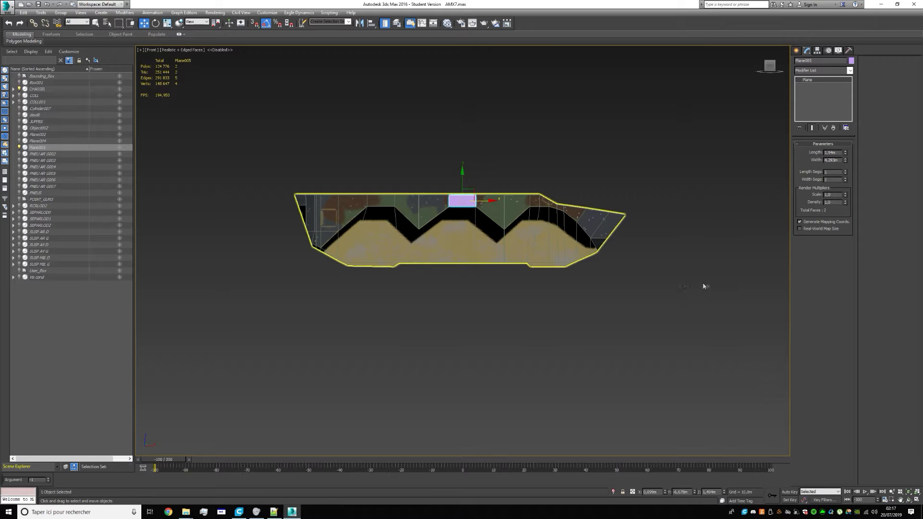
Nudge the plane up so its upper edge meets the chassis's top edge
scroll(637, 217, up, 5)
scroll(356, 224, down, 3)
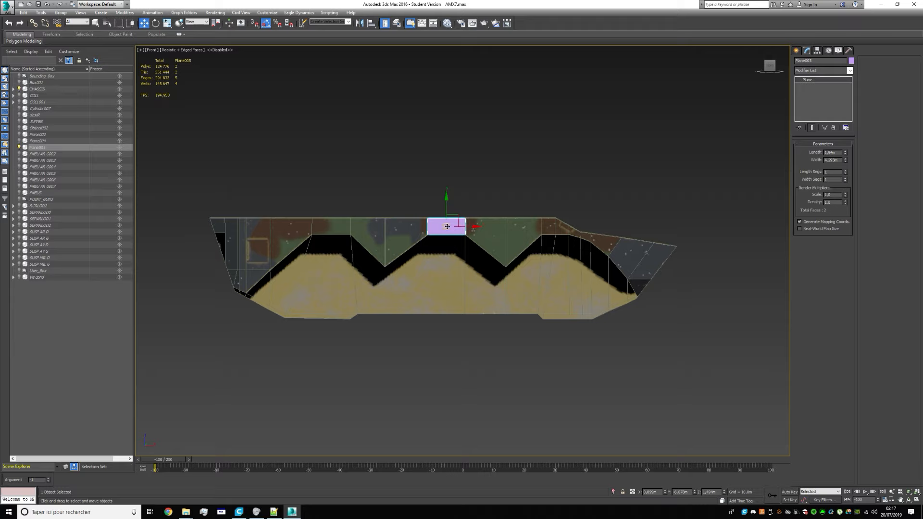
mouse_move(445, 198)
mouse_down()
mouse_move(447, 184)
mouse_move(450, 197)
mouse_up()
scroll(451, 221, up, 4)
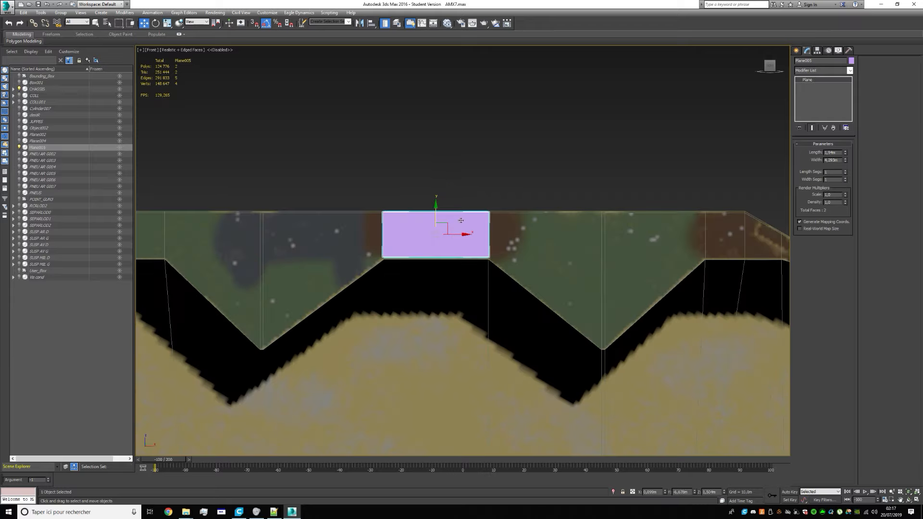
Examine how the plane's corners line up with the chassis's edges and the neighbouring V-shaped panels
click(554, 250)
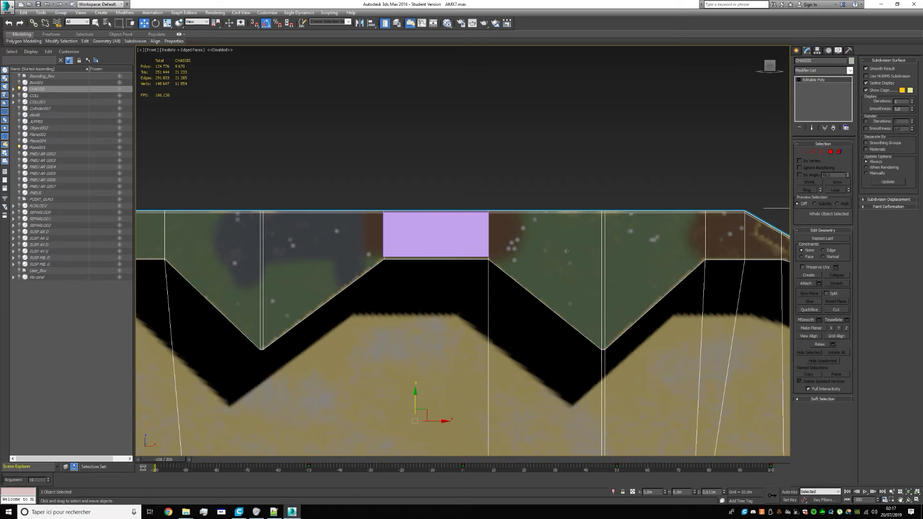
click(472, 234)
click(529, 239)
scroll(548, 241, up, 3)
click(398, 233)
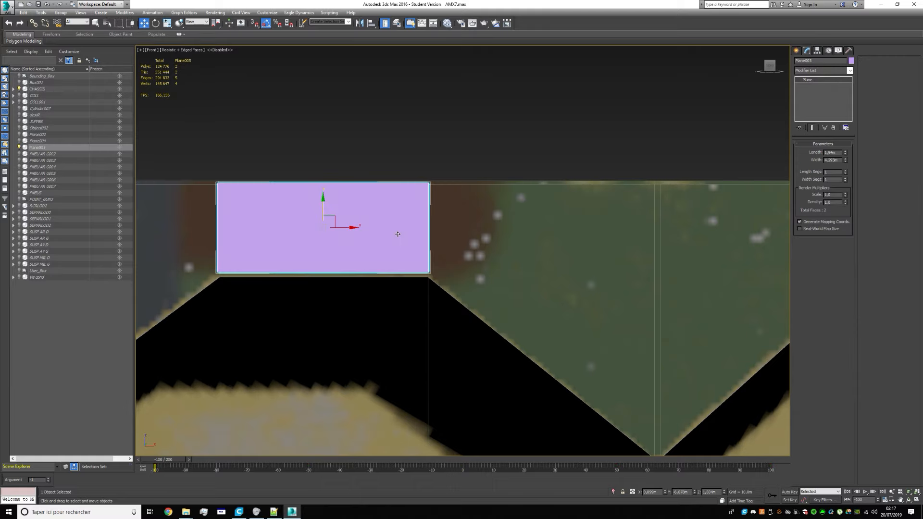
middle_drag(435, 229, 388, 206)
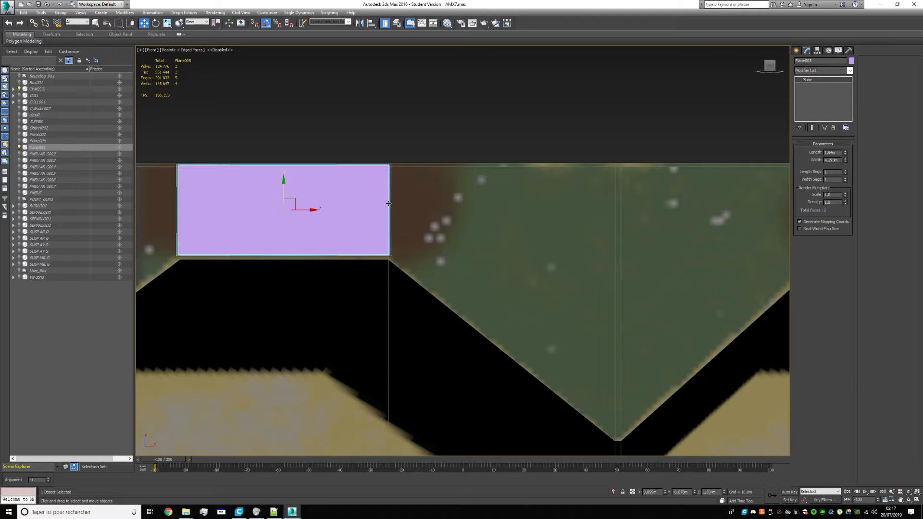
middle_drag(600, 214, 541, 117)
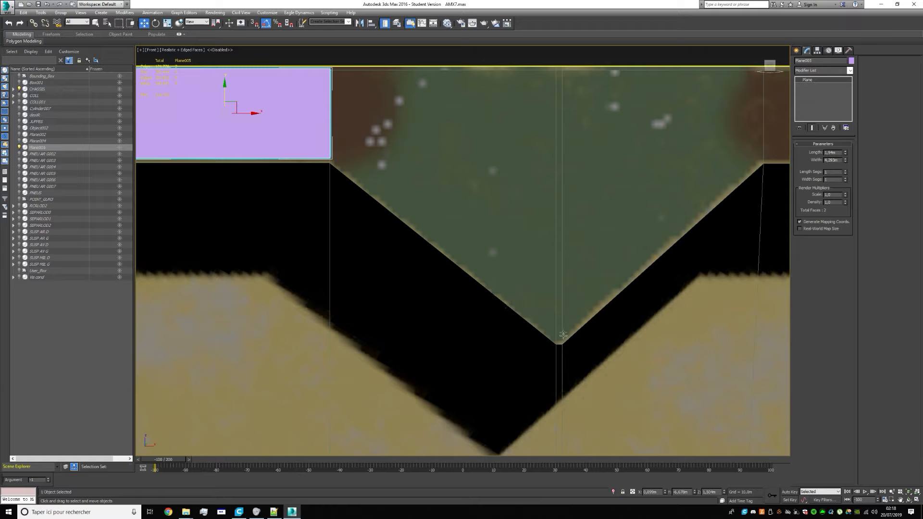
middle_drag(570, 205, 437, 236)
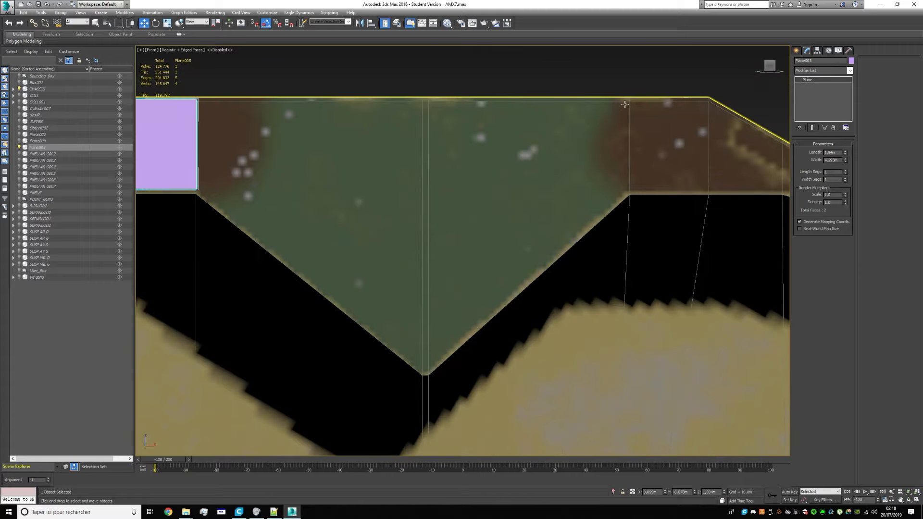
scroll(272, 233, down, 4)
key(z)
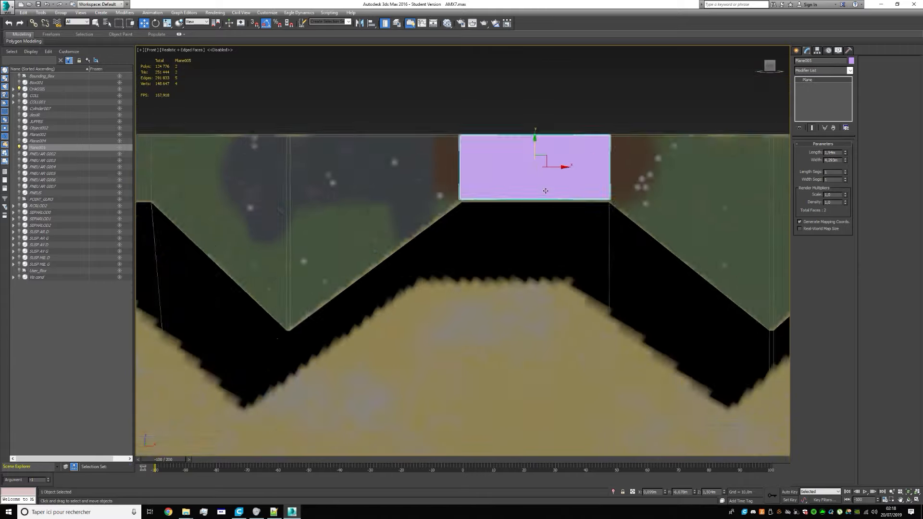
scroll(569, 197, down, 10)
scroll(570, 197, up, 10)
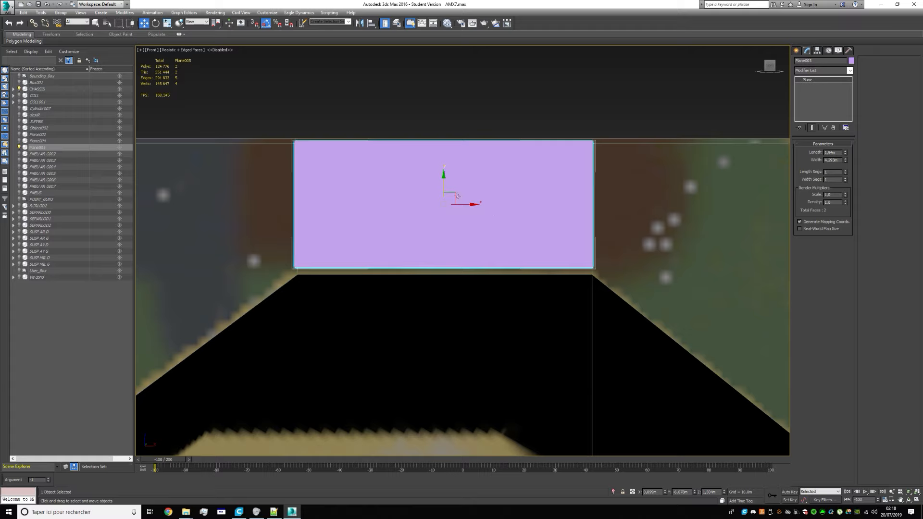
Move the plane down slightly so its lower edge meets the lower edge of the chassis's flat section
drag(444, 179, 441, 185)
scroll(497, 178, up, 2)
middle_drag(660, 193, 620, 193)
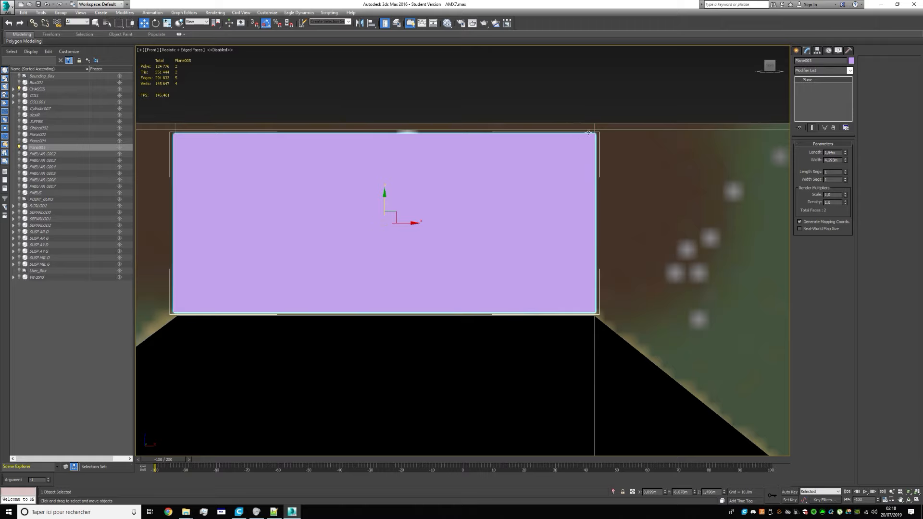
middle_drag(287, 198, 320, 196)
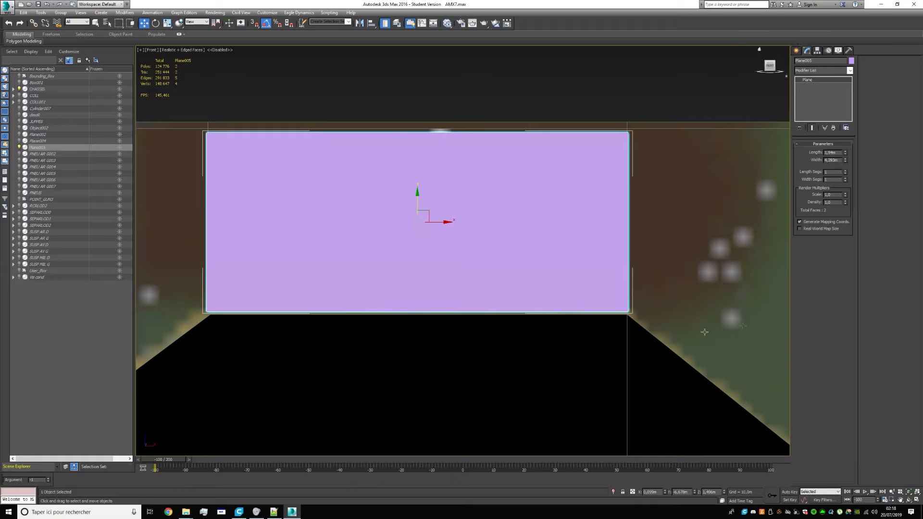
Convert the plane to an Editable Poly
right_click(388, 184)
mouse_move(434, 257)
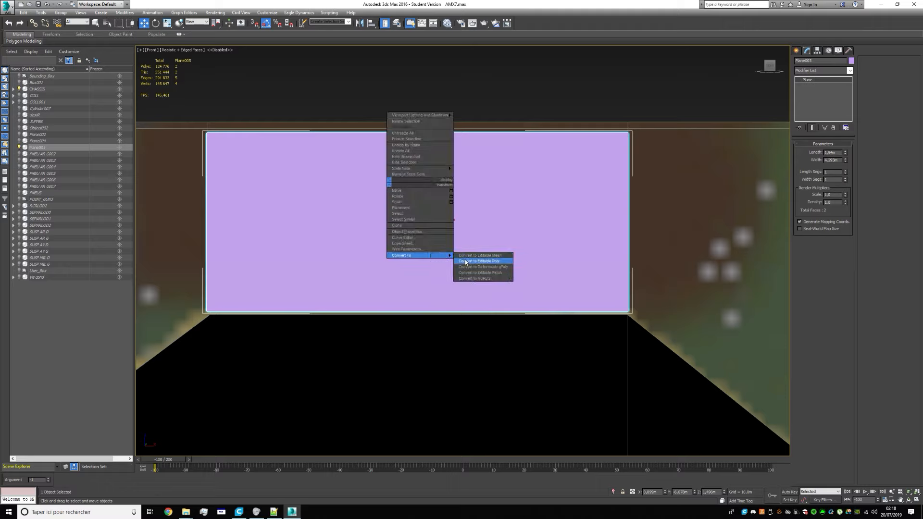
click(811, 83)
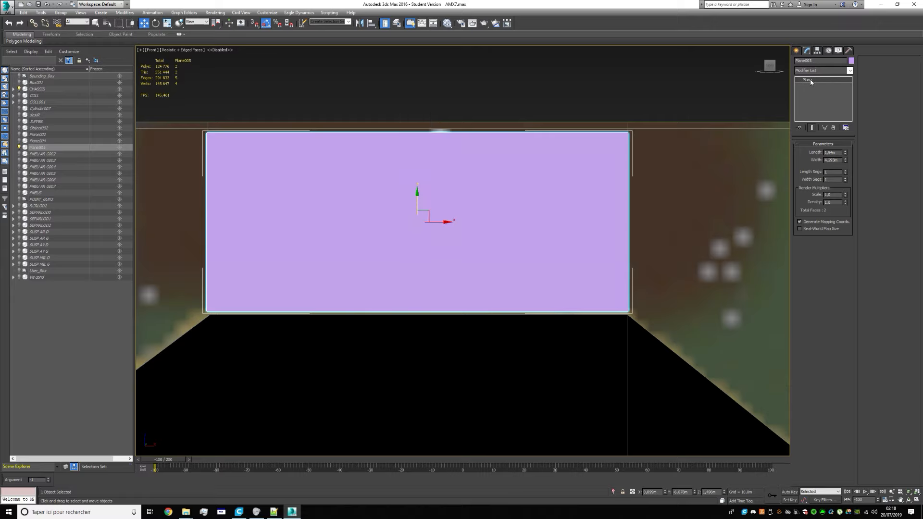
right_click(811, 82)
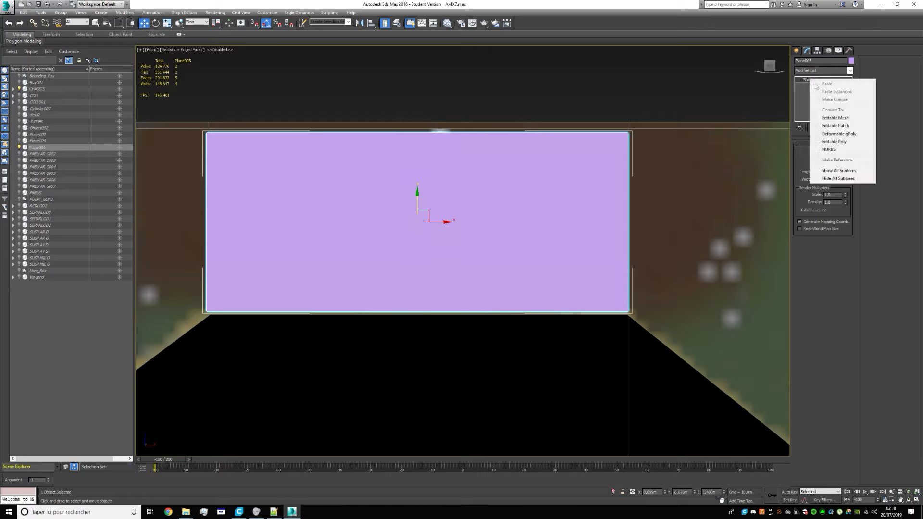
click(844, 141)
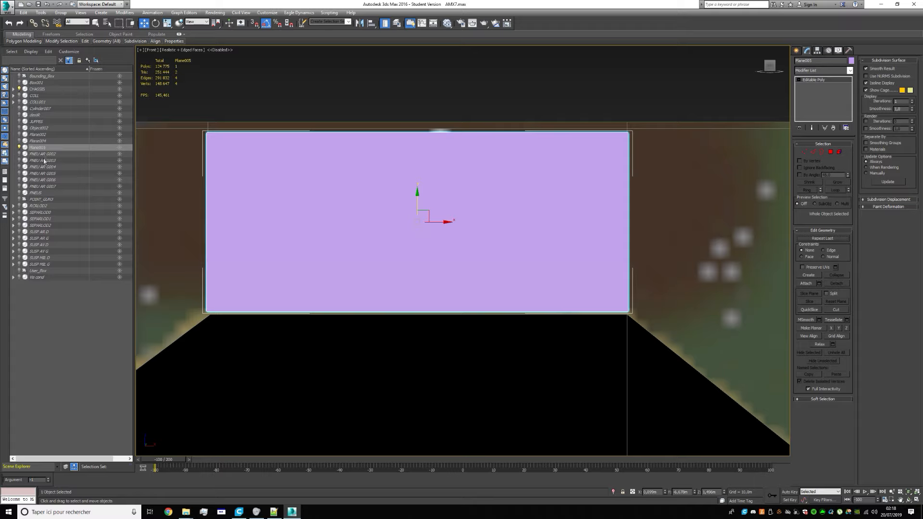
Hide the plane so the chassis surface behind it is uncovered
scroll(557, 144, down, 4)
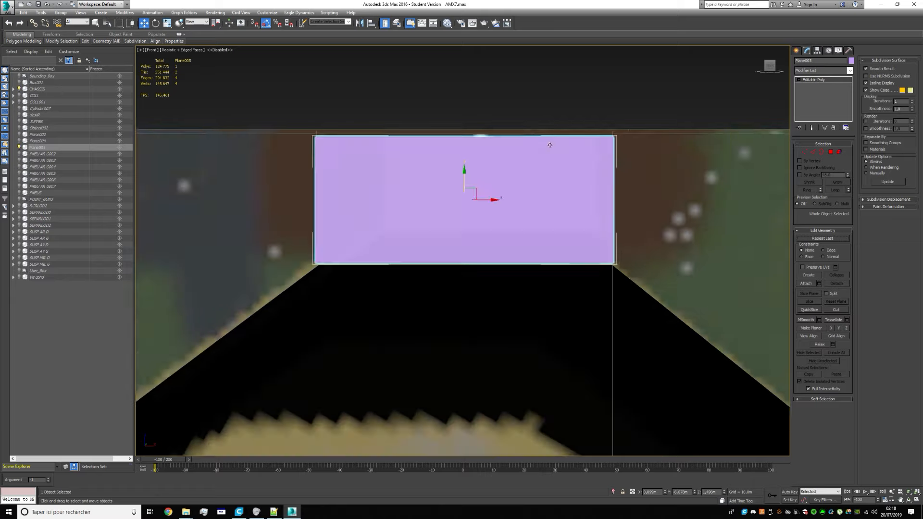
scroll(503, 155, up, 3)
middle_drag(503, 155, 393, 191)
scroll(393, 192, up, 2)
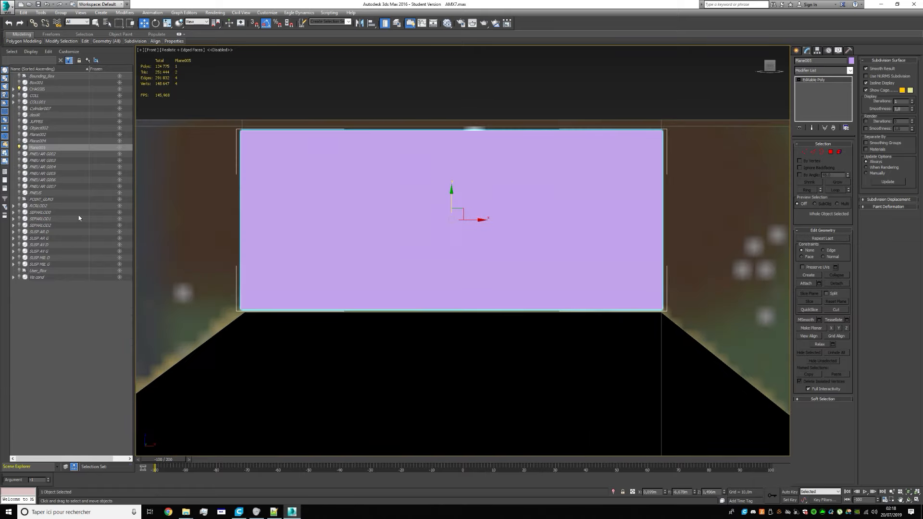
scroll(451, 204, down, 2)
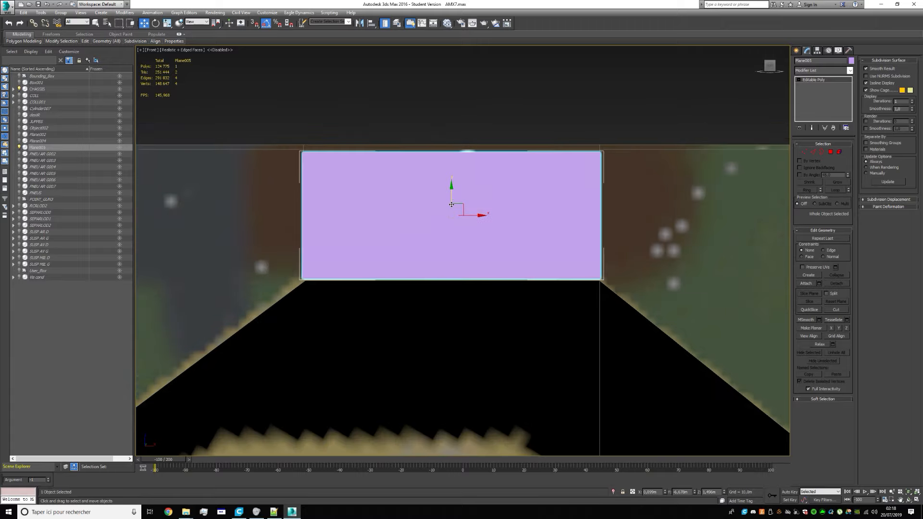
scroll(449, 206, up, 2)
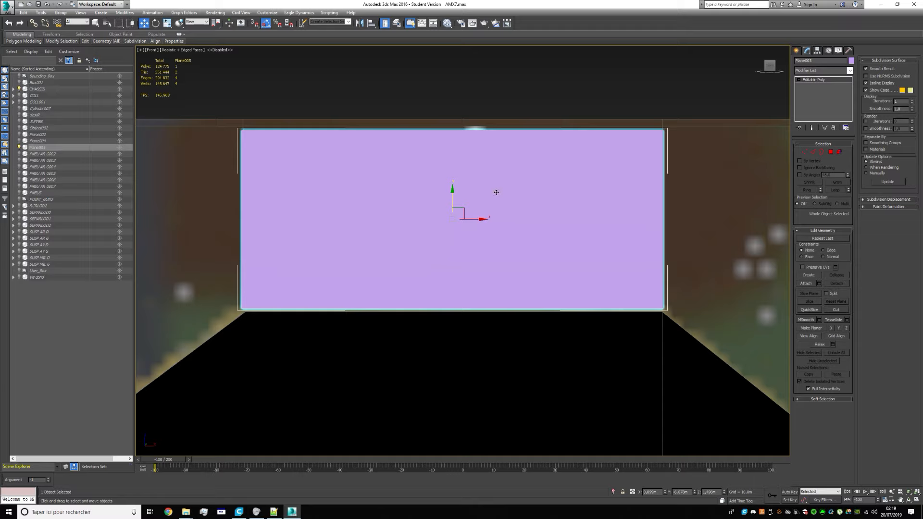
click(20, 149)
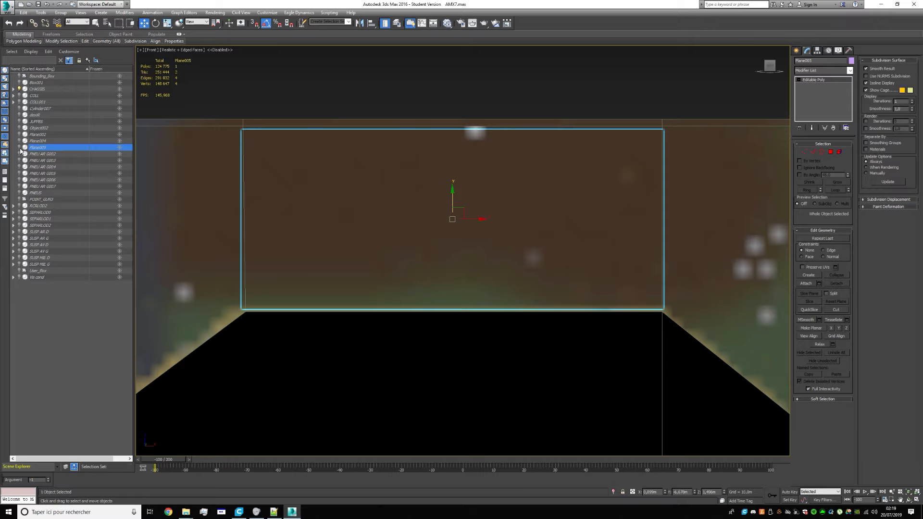
click(169, 512)
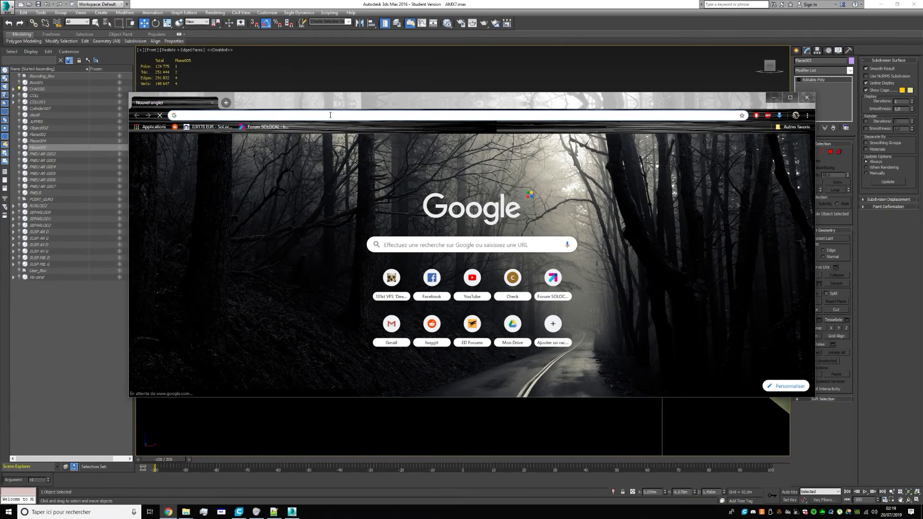
text(deepl)
key(Return)
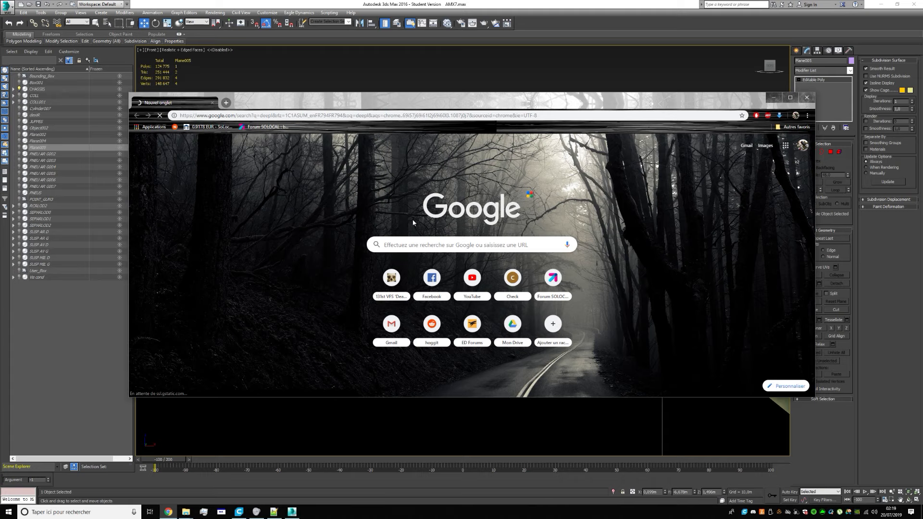
click(806, 97)
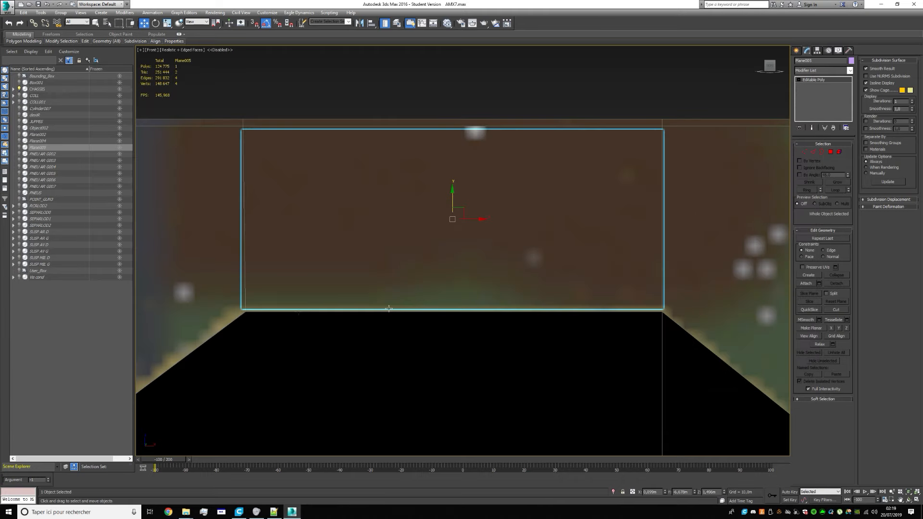
Unhide the plane covering the chassis's flat section
click(29, 147)
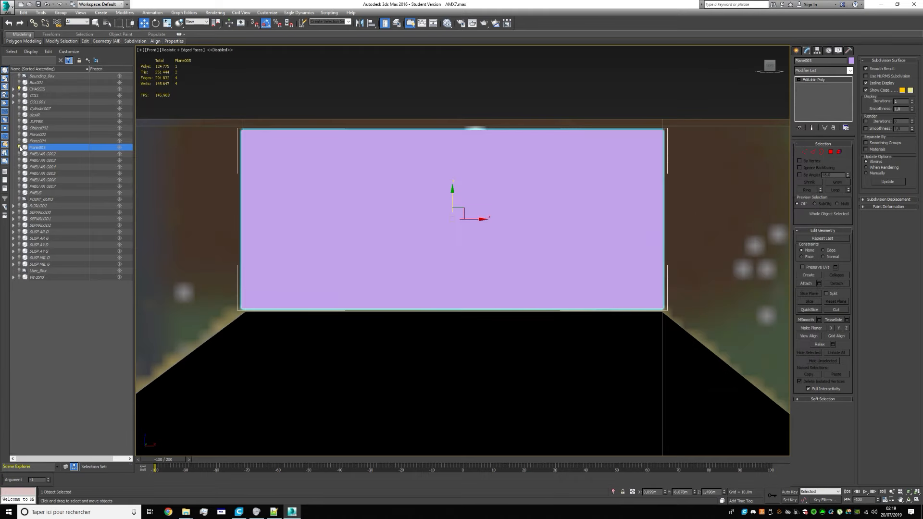
scroll(473, 231, up, 3)
scroll(473, 236, down, 5)
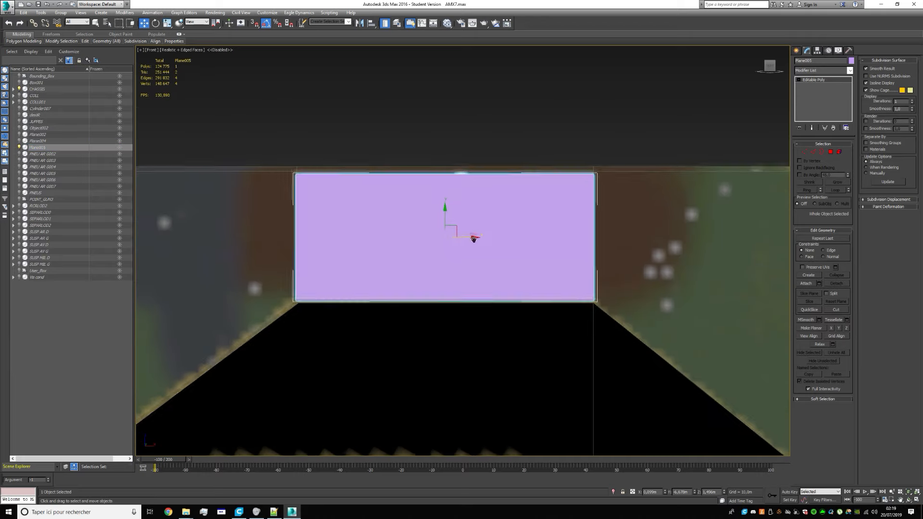
scroll(488, 253, up, 3)
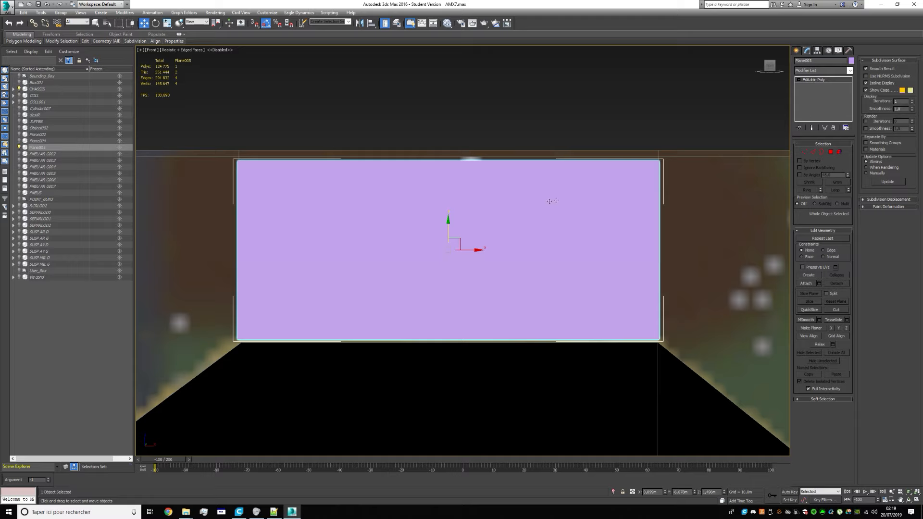
Undo the plane's conversion, and convert it to an Editable Poly again
key(ctrl+z)
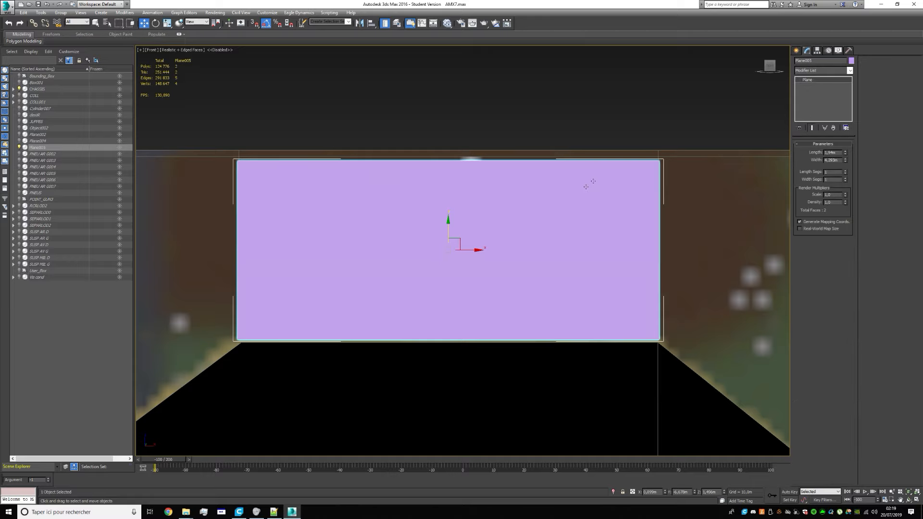
right_click(611, 195)
mouse_move(653, 269)
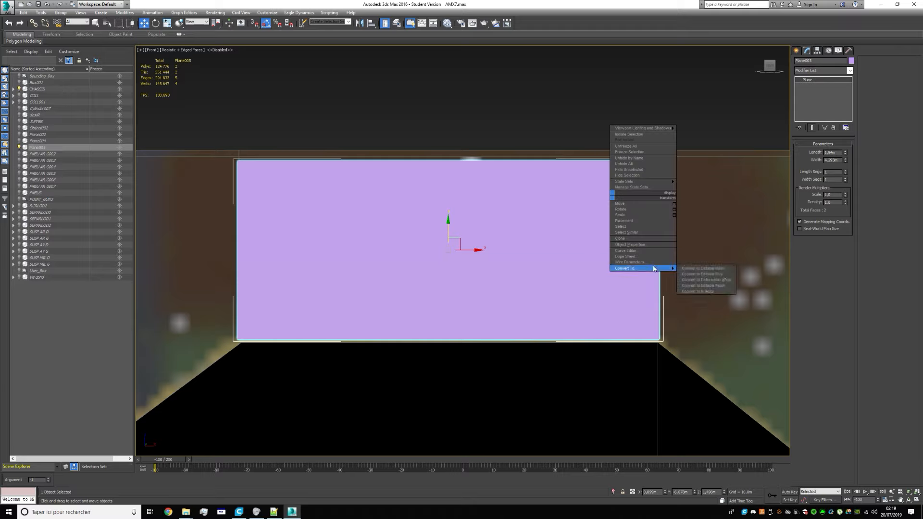
click(702, 274)
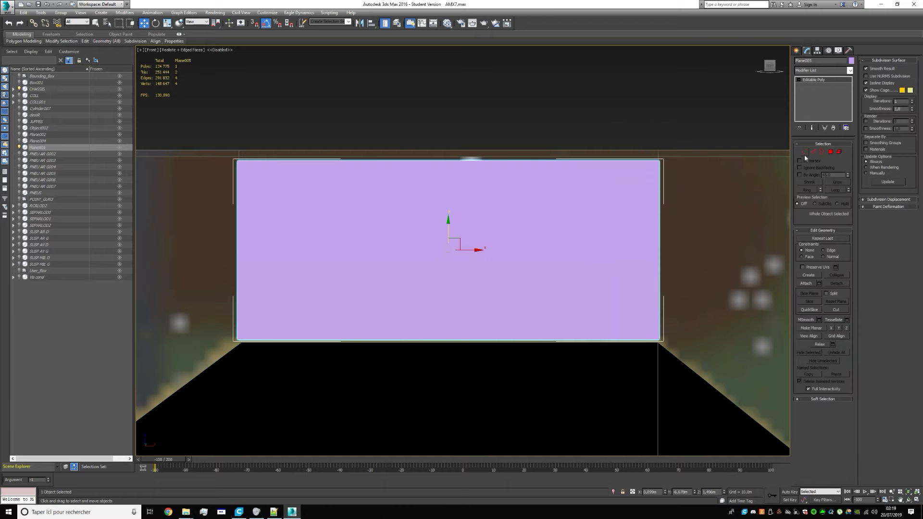
middle_drag(512, 244, 479, 235)
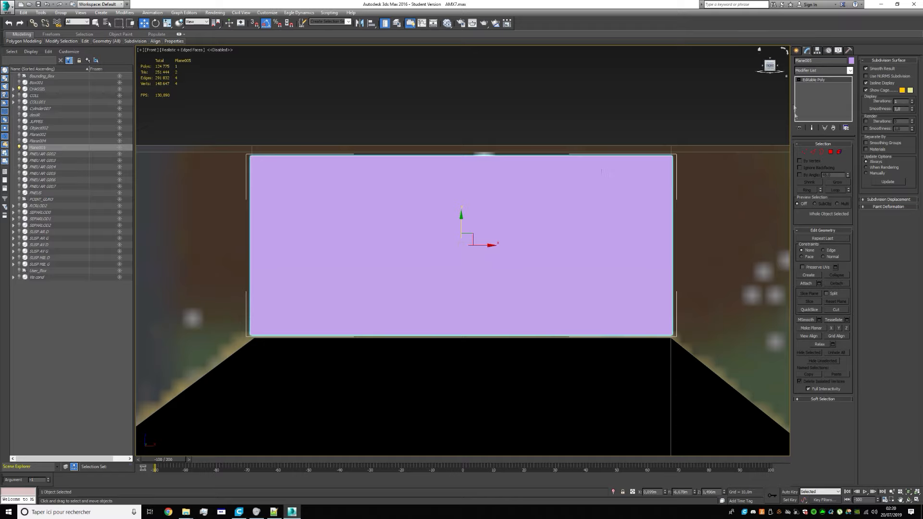
click(805, 153)
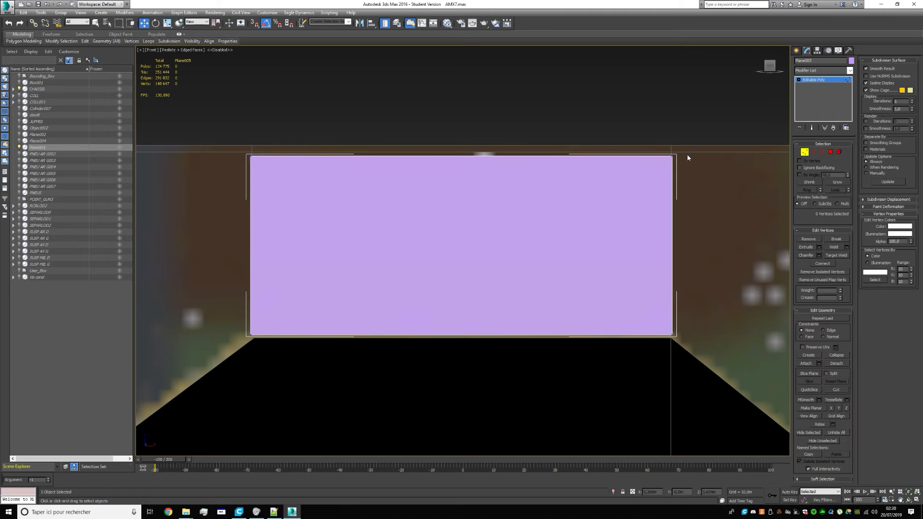
scroll(687, 154, up, 4)
scroll(609, 159, up, 2)
scroll(661, 156, down, 6)
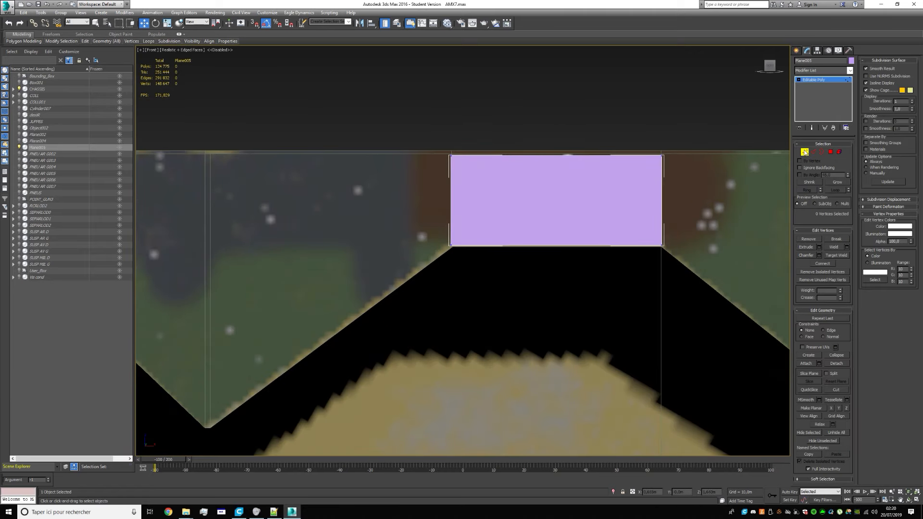
click(805, 153)
Move the plane straight up until it is clear of the chassis, and deselect it
middle_drag(631, 154, 599, 175)
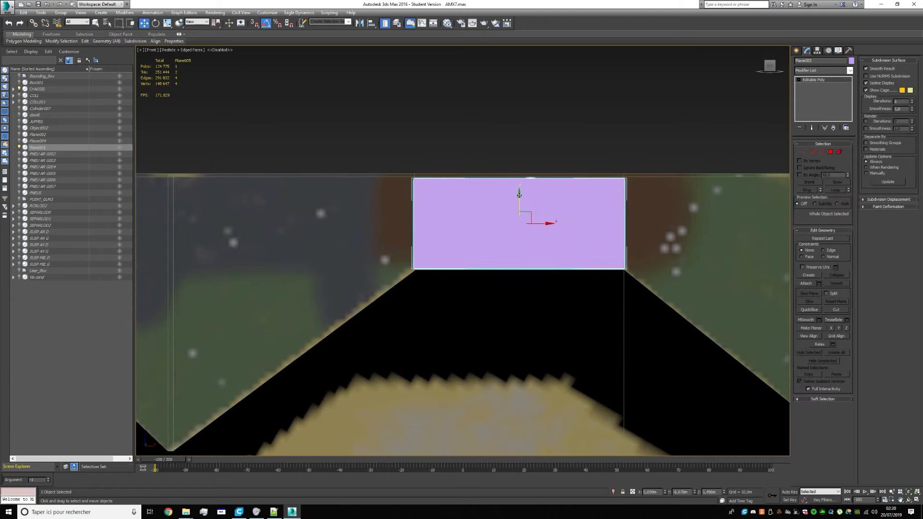
drag(519, 195, 519, 70)
key(z)
click(612, 232)
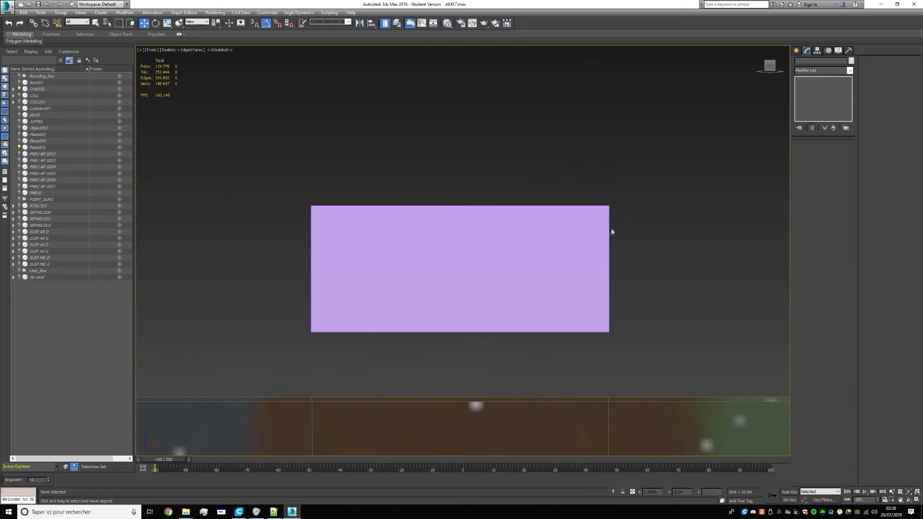
Edit the plane at vertex level and select its upper-right and lower-right vertices one after the other
click(603, 232)
click(805, 153)
scroll(617, 210, up, 5)
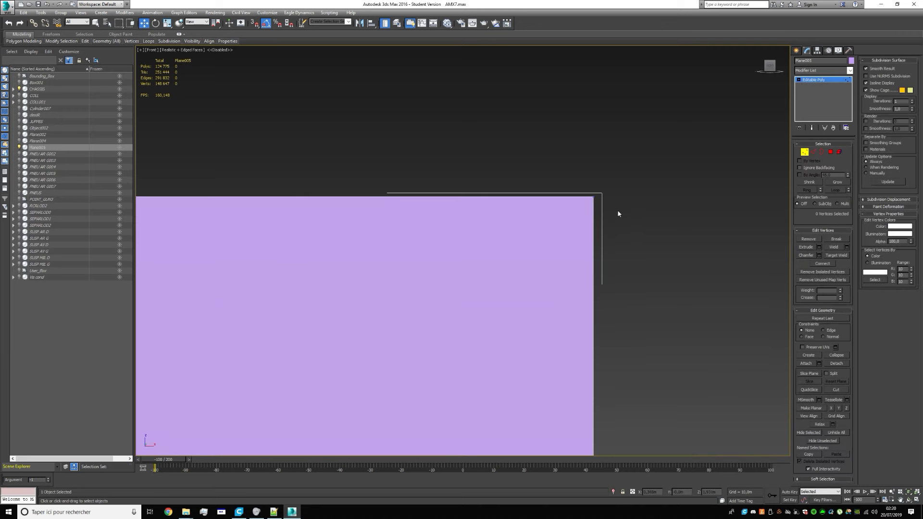
scroll(604, 197, up, 2)
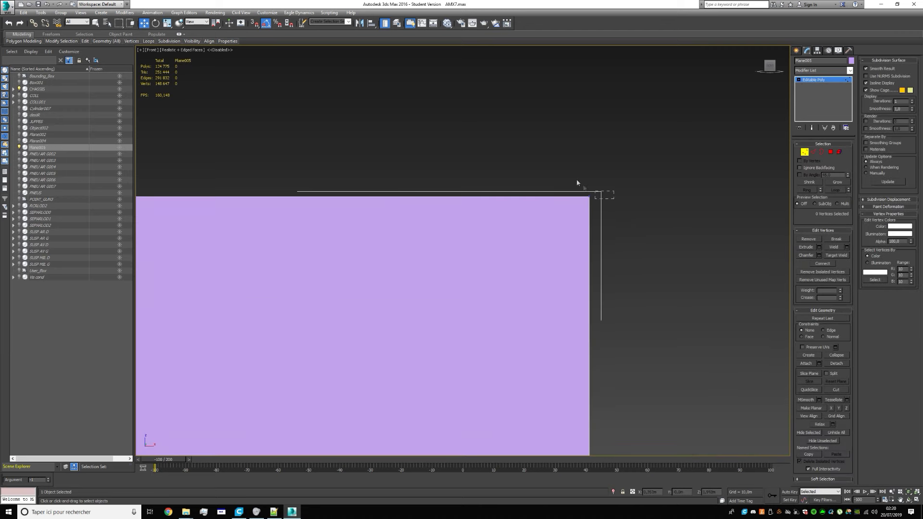
click(589, 196)
scroll(566, 212, down, 4)
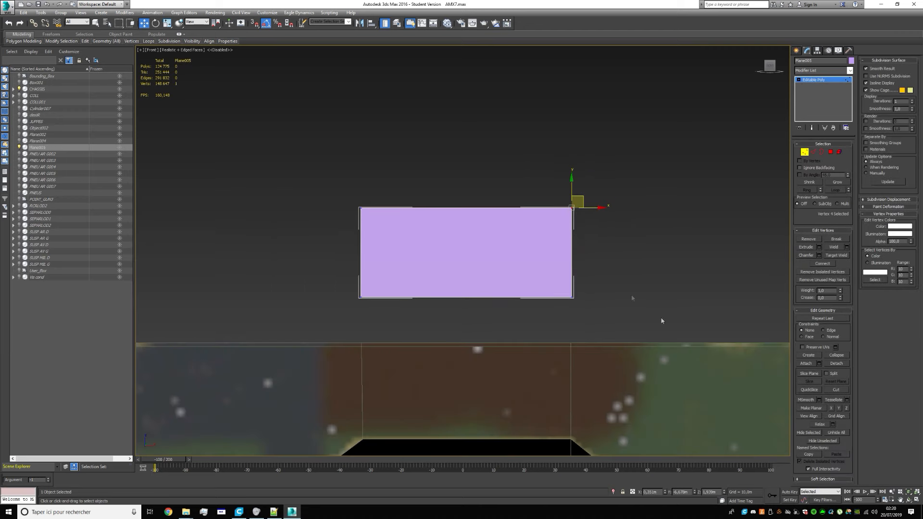
click(573, 297)
Try moving the plane's lower-left vertex along X towards the lower-right corner, and undo the move
click(360, 297)
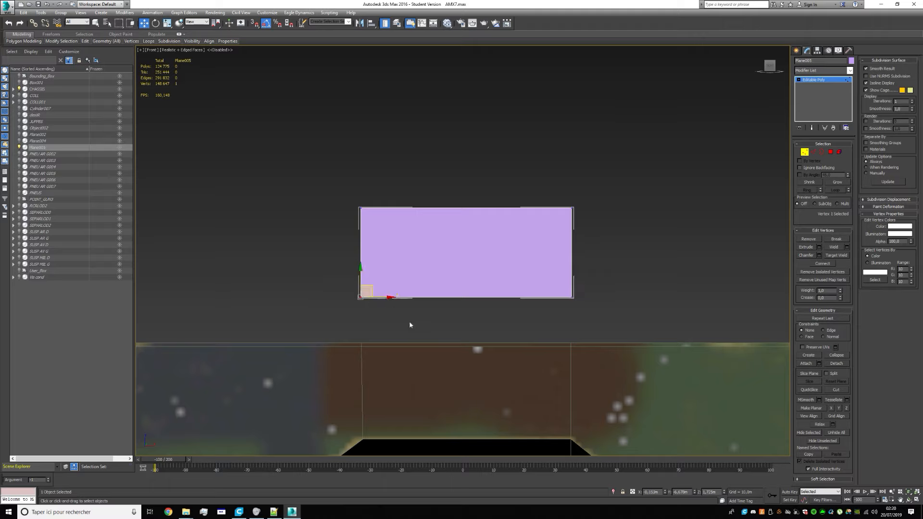
drag(390, 297, 574, 299)
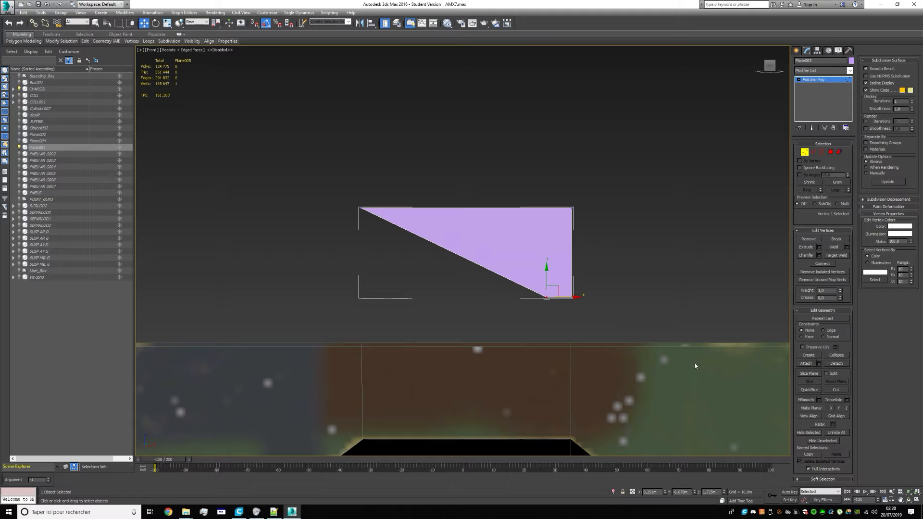
key(ctrl+z)
key(ctrl+z)
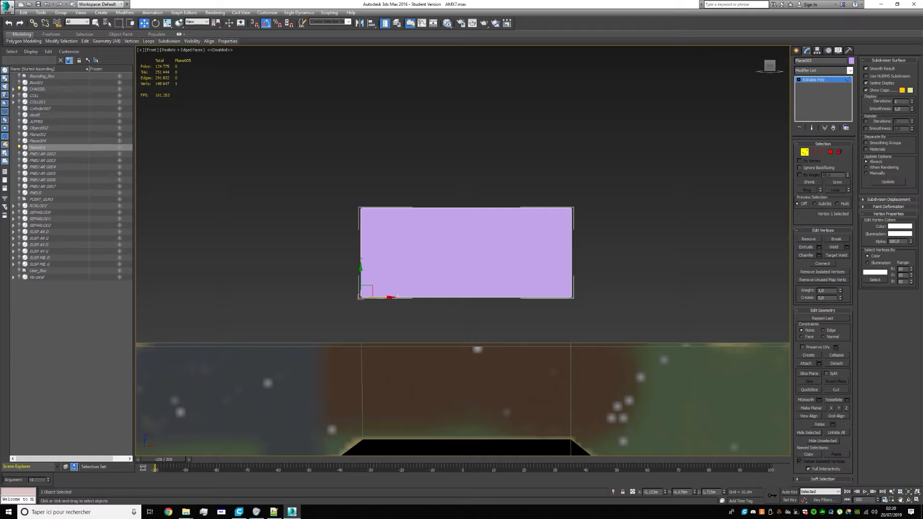
Examine the AutoBackup01 to AutoBackup03 scene files in the autoback folder from the Open File dialog, without opening any of them
click(8, 8)
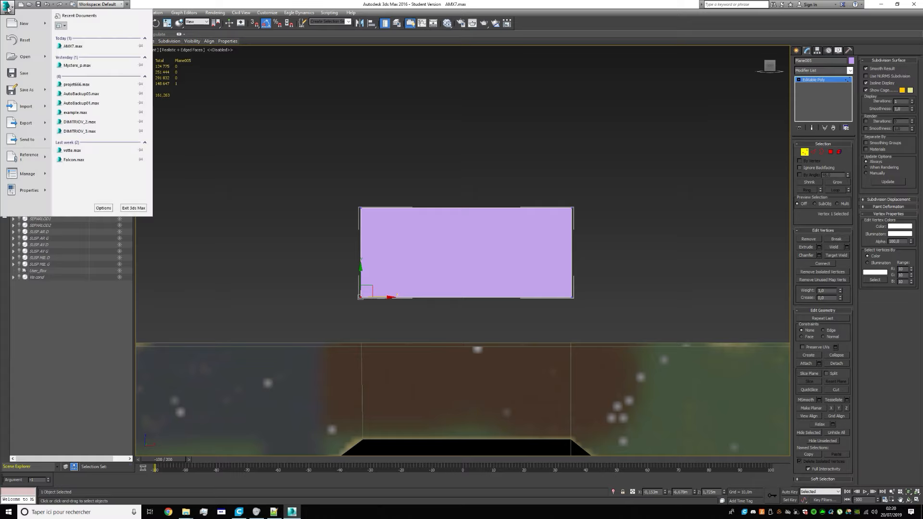
click(30, 56)
click(451, 266)
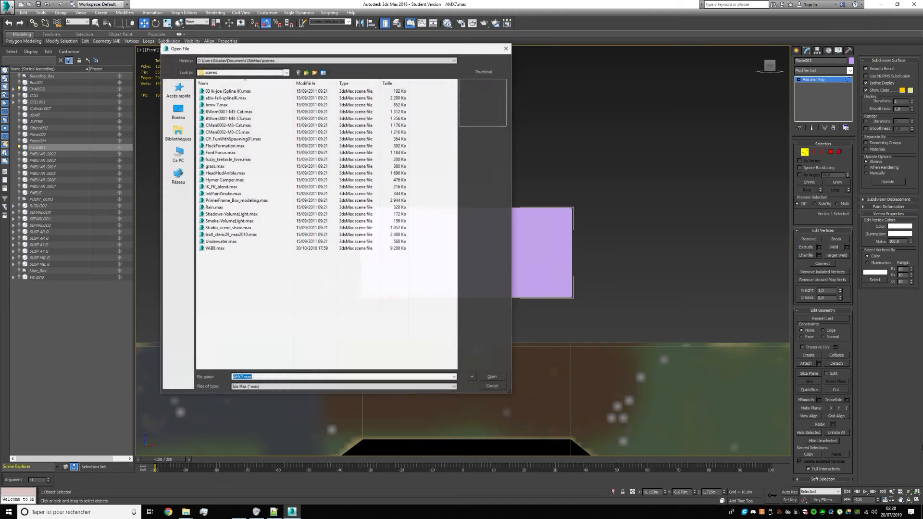
click(307, 73)
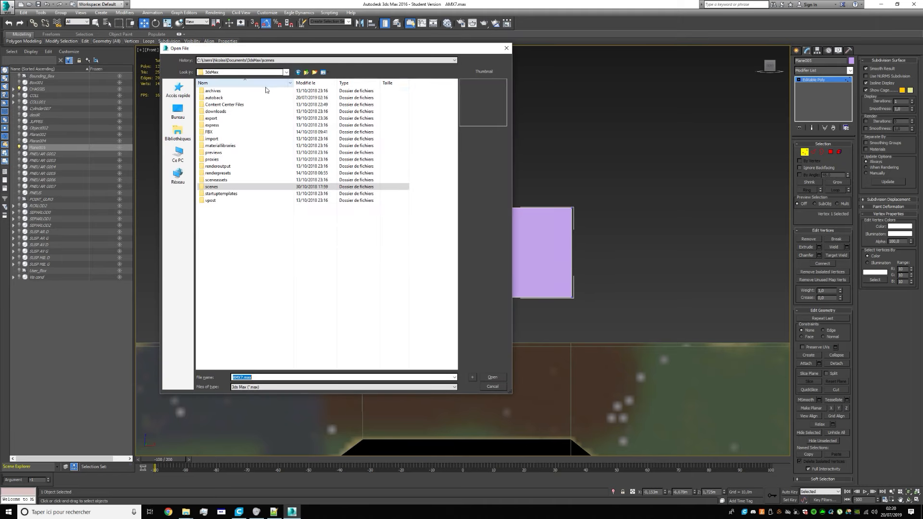
double_click(236, 98)
click(249, 97)
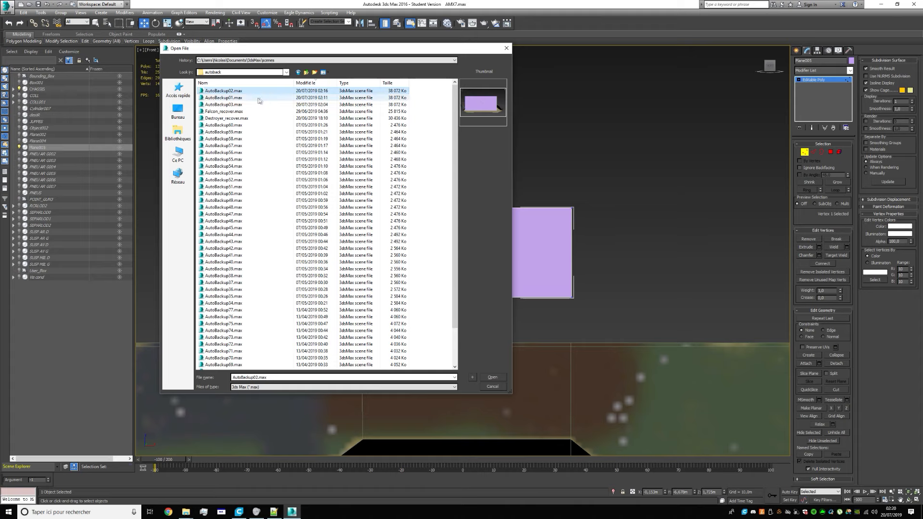
click(249, 105)
click(248, 97)
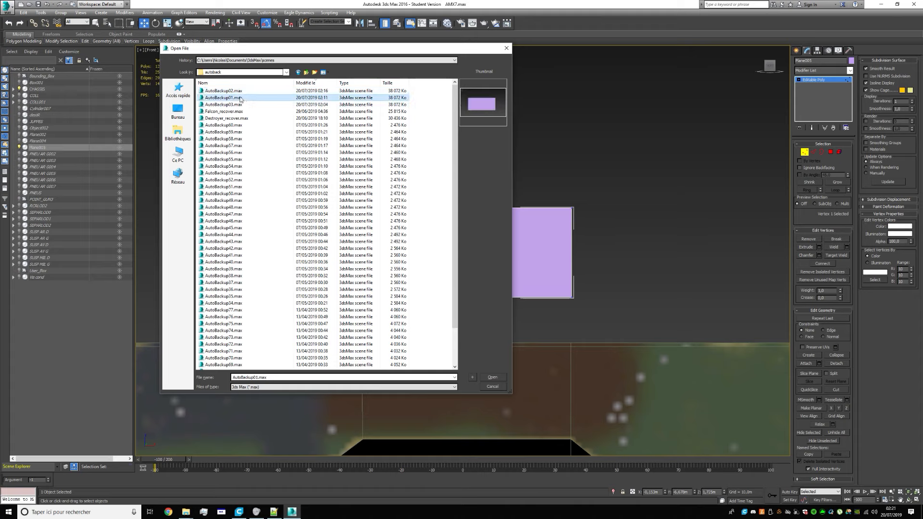
click(244, 90)
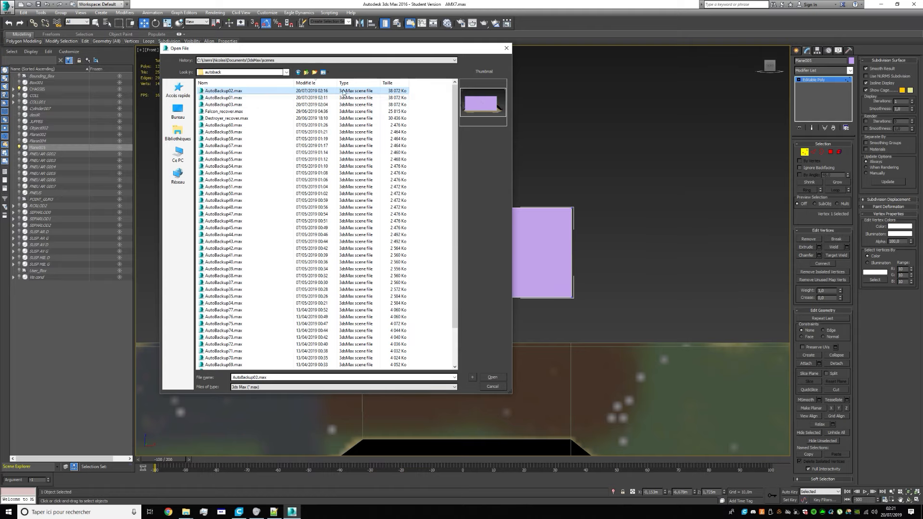
click(506, 48)
Move the plane's two left vertices inward along X to narrow the plane, and clear the vertex selection
scroll(483, 234, up, 5)
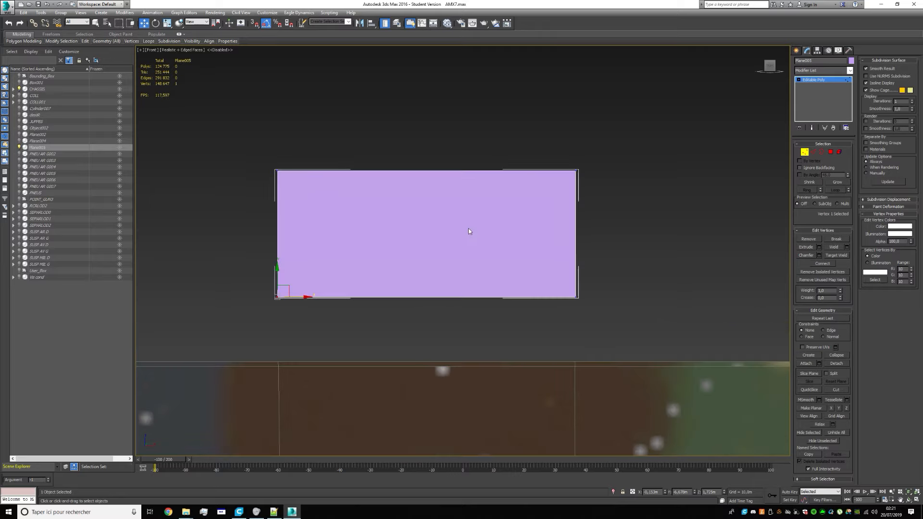
middle_drag(451, 247, 473, 246)
scroll(470, 249, down, 5)
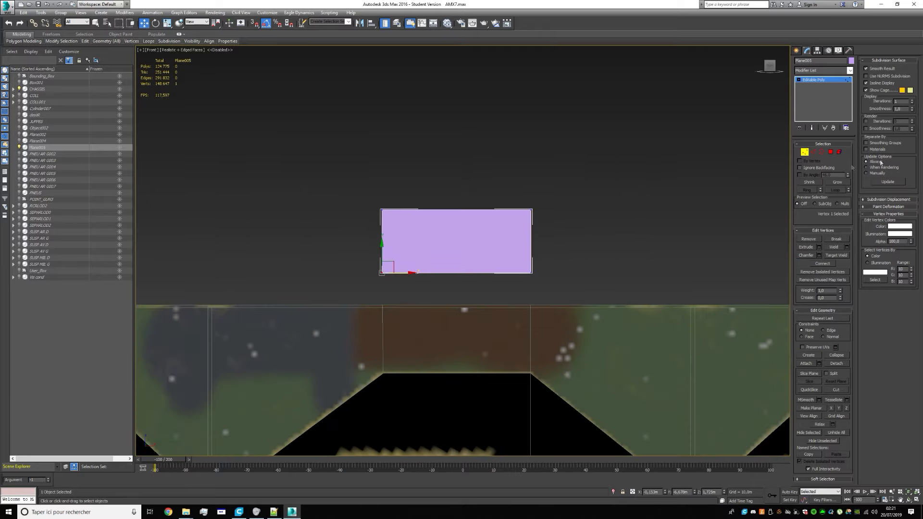
scroll(366, 262, up, 4)
drag(336, 91, 481, 317)
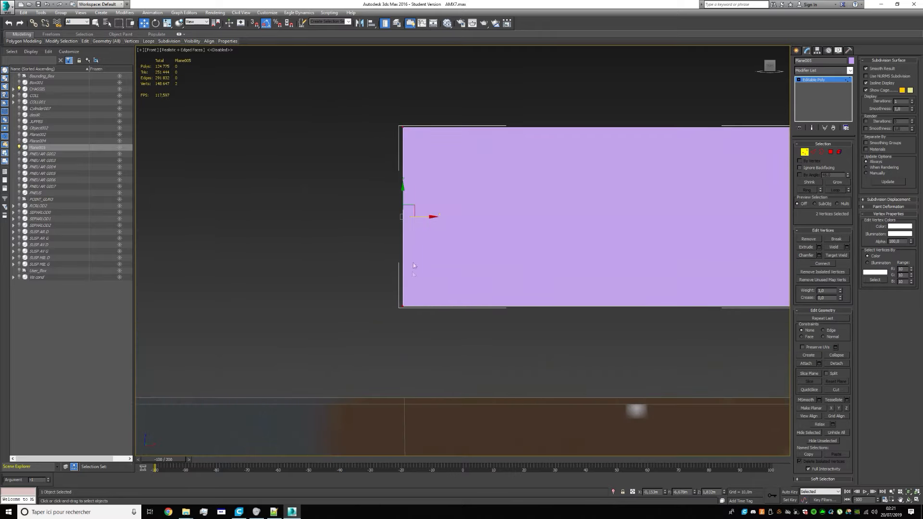
drag(688, 207, 489, 216)
middle_drag(575, 200, 429, 224)
click(286, 139)
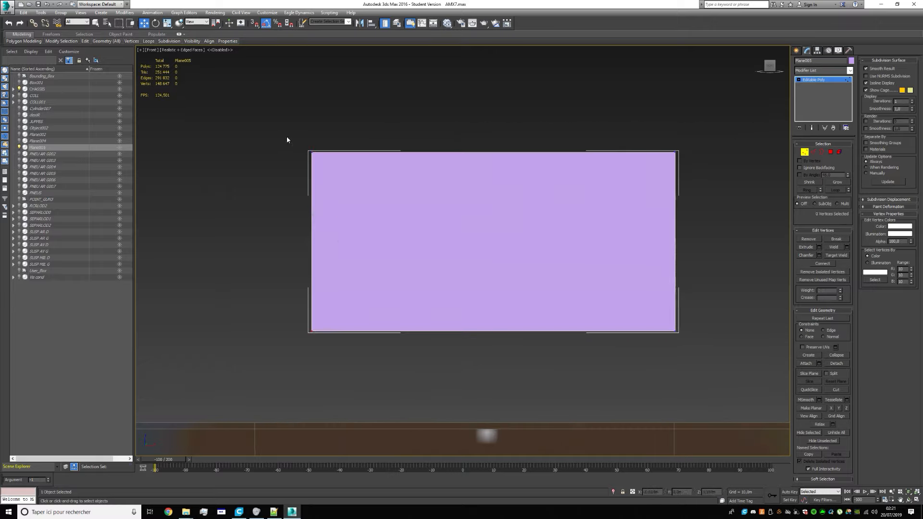
Select the plane's upper-left vertex alone and both upper vertices with a selection window, and clear the selection
click(312, 152)
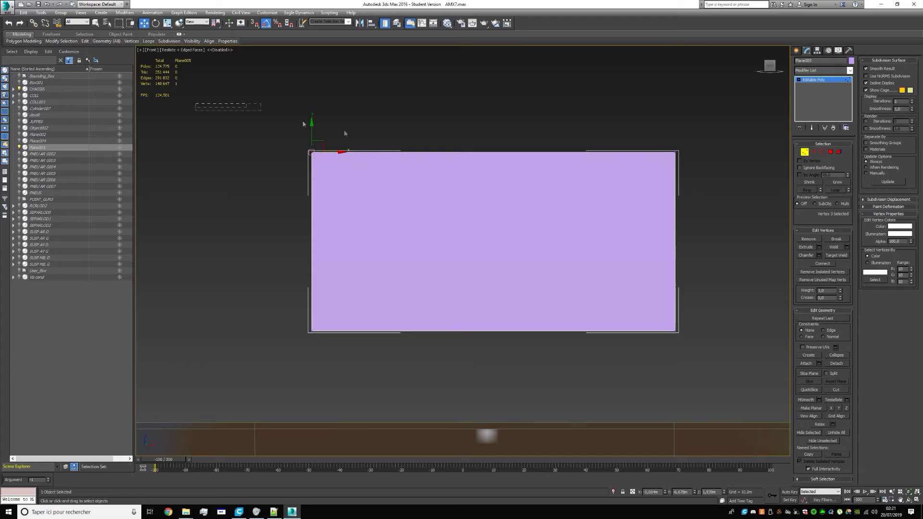
drag(821, 217, 367, 99)
drag(239, 102, 725, 211)
middle_drag(734, 227, 713, 229)
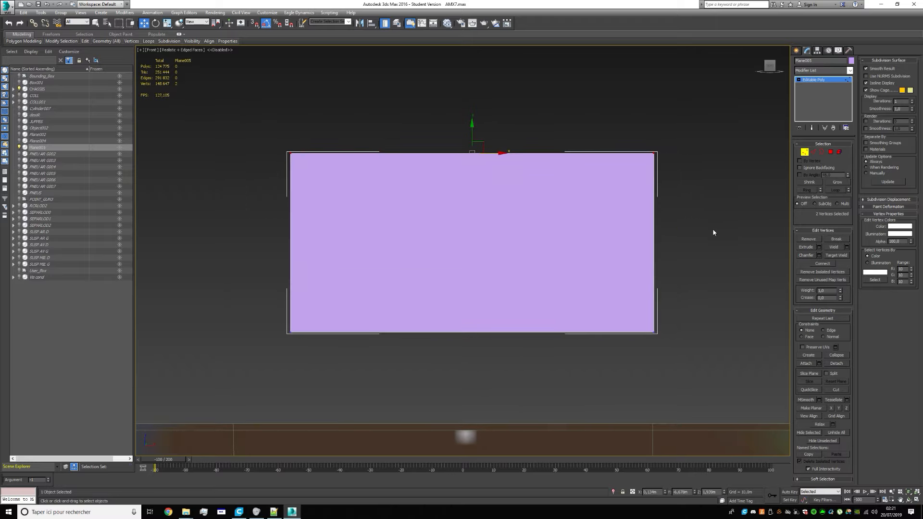
click(712, 228)
Scale the plane's upper-left and lower-right vertices together along X until both line up vertically at the plane's centre
click(290, 153)
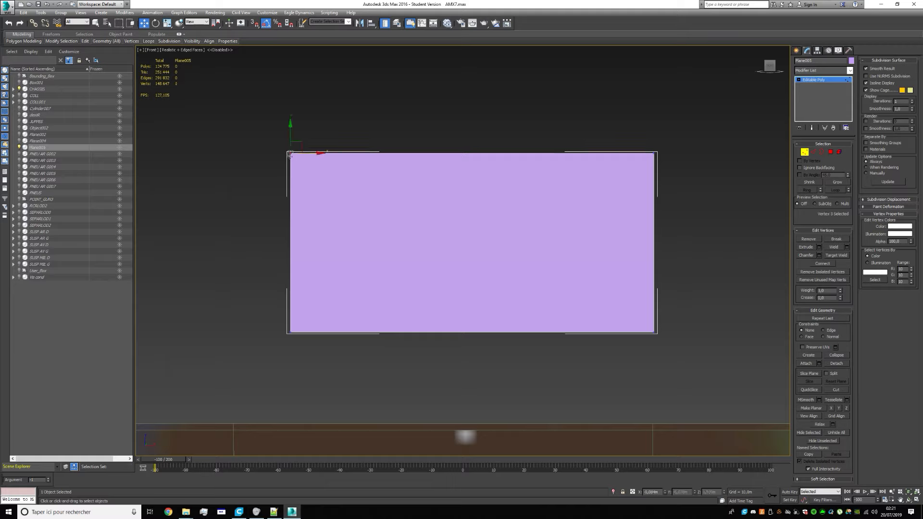
ctrl+click(654, 154)
key(ctrl+z)
ctrl+click(653, 331)
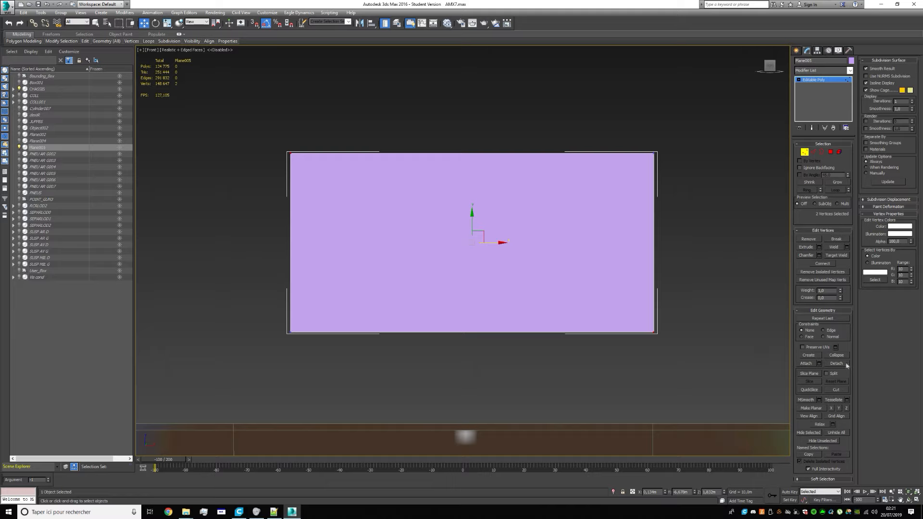
ctrl+click(653, 154)
alt+click(653, 154)
click(168, 27)
drag(504, 241, 202, 182)
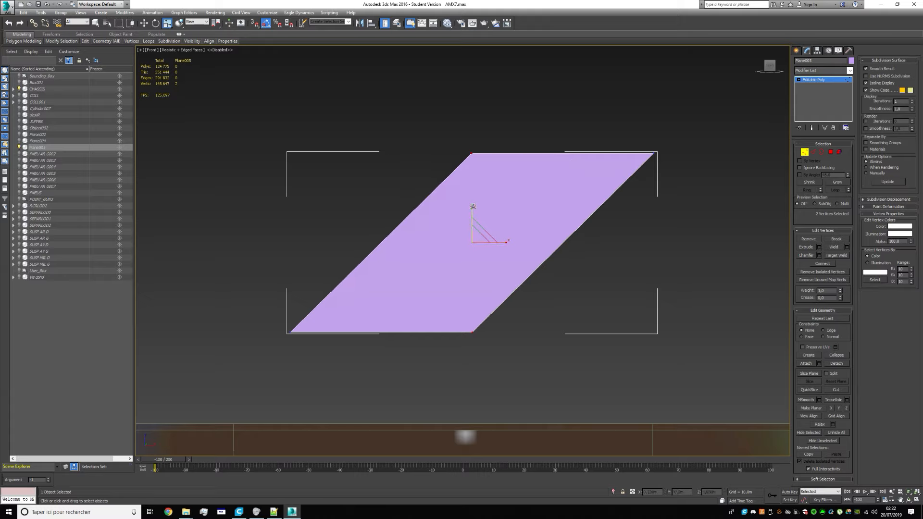
Scale the two selected diagonal vertices along Y, and undo both this and the earlier X scaling
drag(471, 207, 474, 354)
key(ctrl+z)
key(ctrl+z)
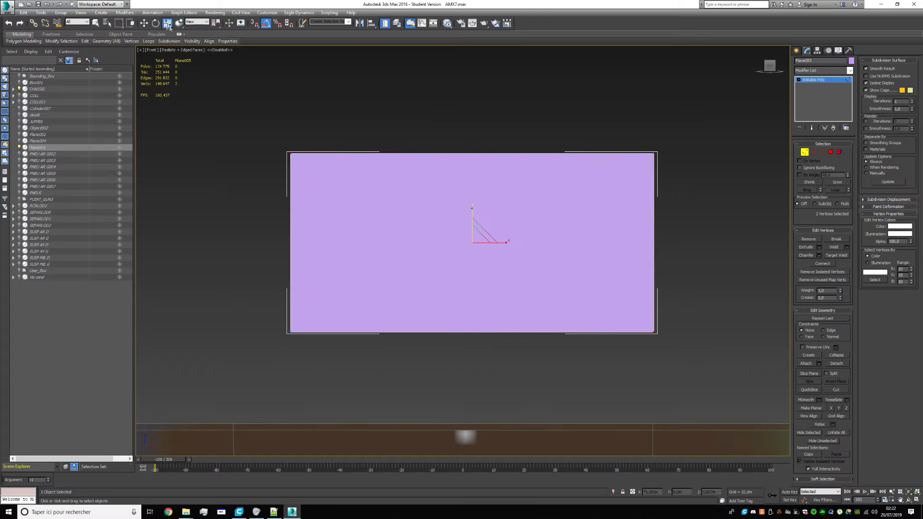
Try to rotate the two diagonal vertices, and select the plane's upper-left vertex alone for rotation
click(155, 23)
mouse_move(493, 224)
mouse_down()
mouse_move(510, 206)
mouse_move(494, 225)
mouse_move(503, 214)
mouse_up()
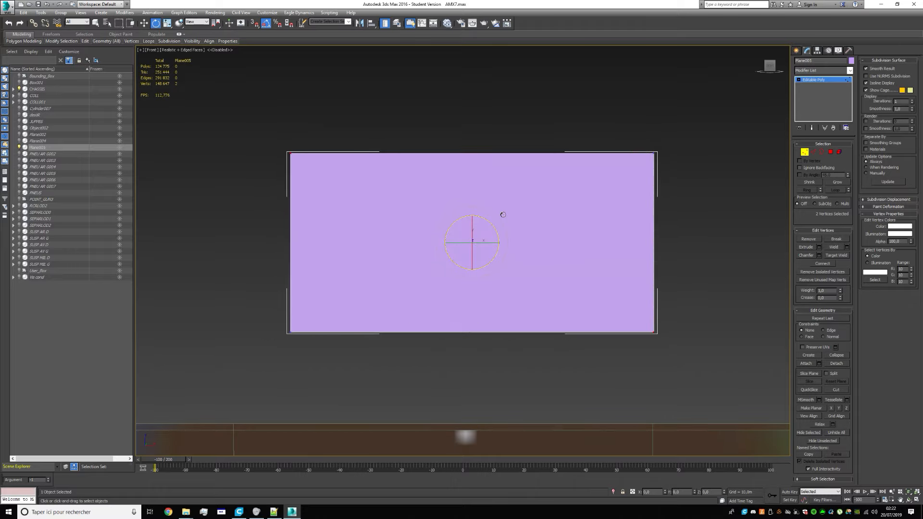
click(313, 128)
drag(272, 137, 323, 168)
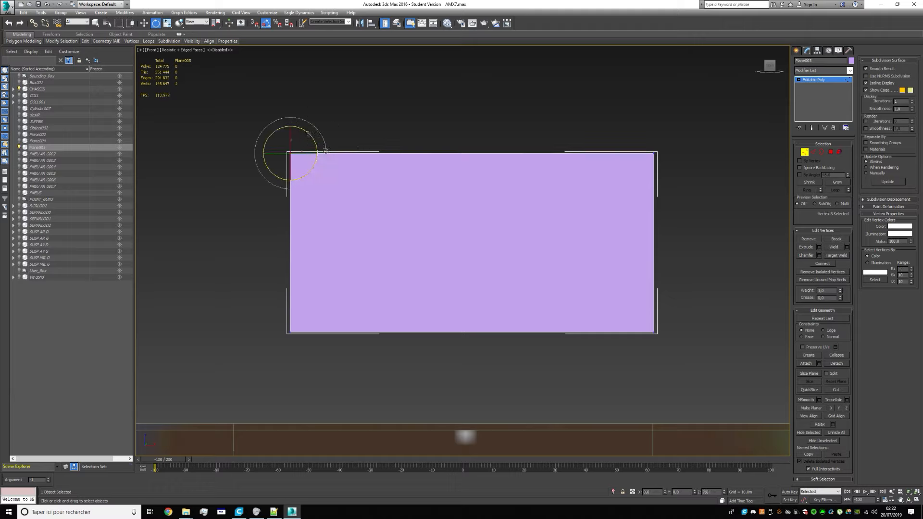
middle_drag(599, 241, 549, 195)
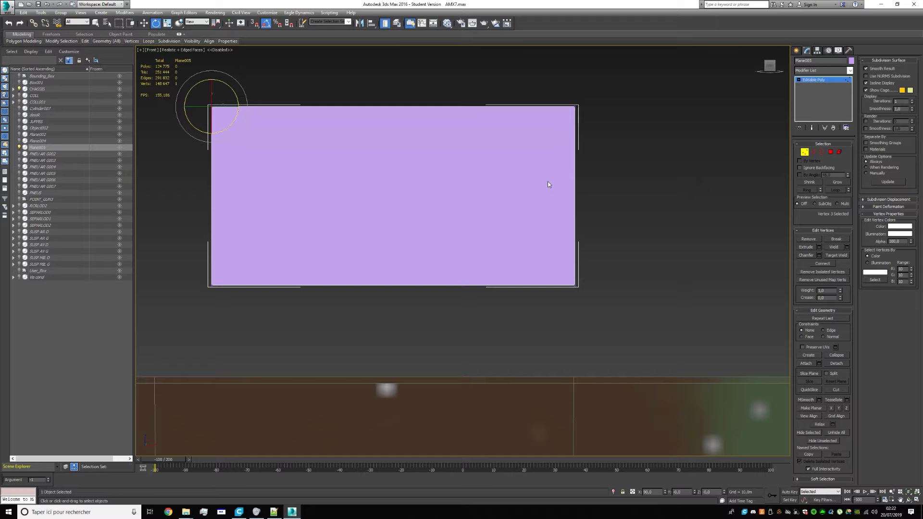
Switch to edge editing and move the plane's right edge inward along X to narrow the plane
click(815, 152)
middle_drag(626, 187, 705, 237)
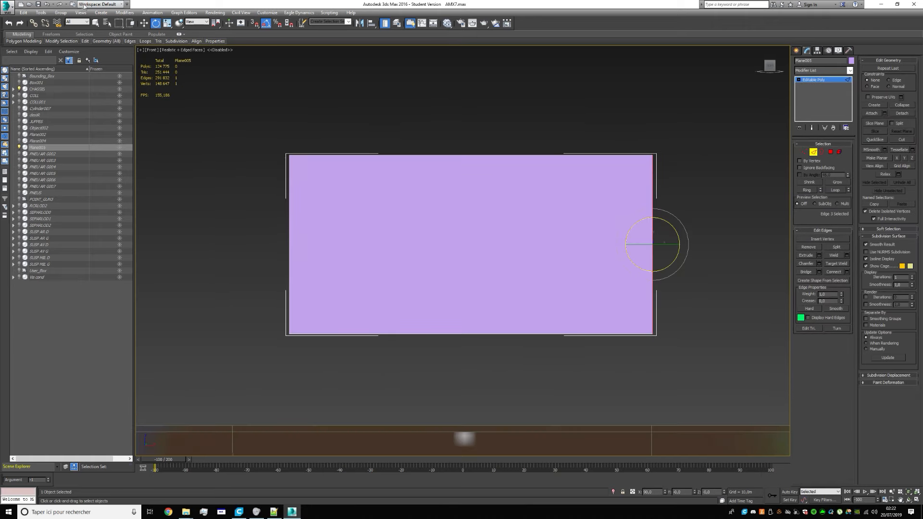
click(143, 23)
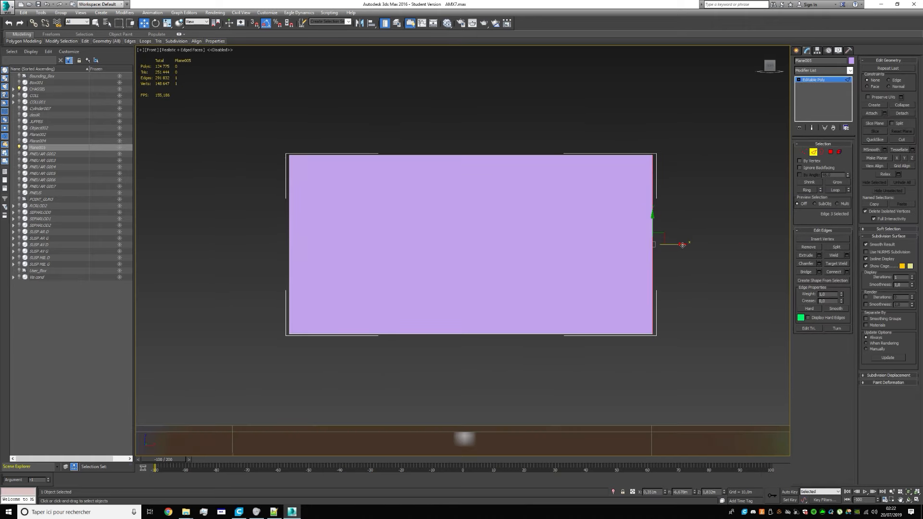
mouse_move(682, 244)
mouse_down()
mouse_move(539, 239)
mouse_move(667, 243)
mouse_up()
Add the plane's upper edge to the edge selection, and select the whole outer border at Border level
ctrl+drag(408, 100, 555, 174)
key(ctrl+z)
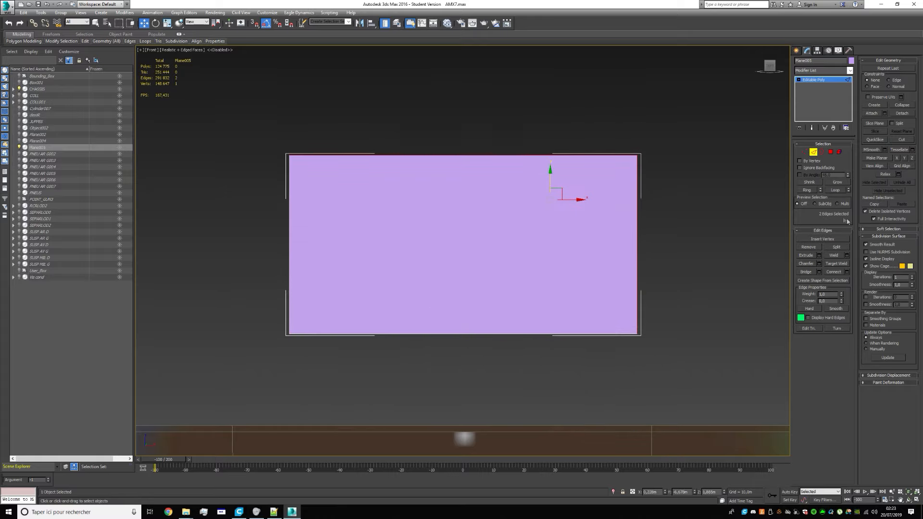
click(822, 152)
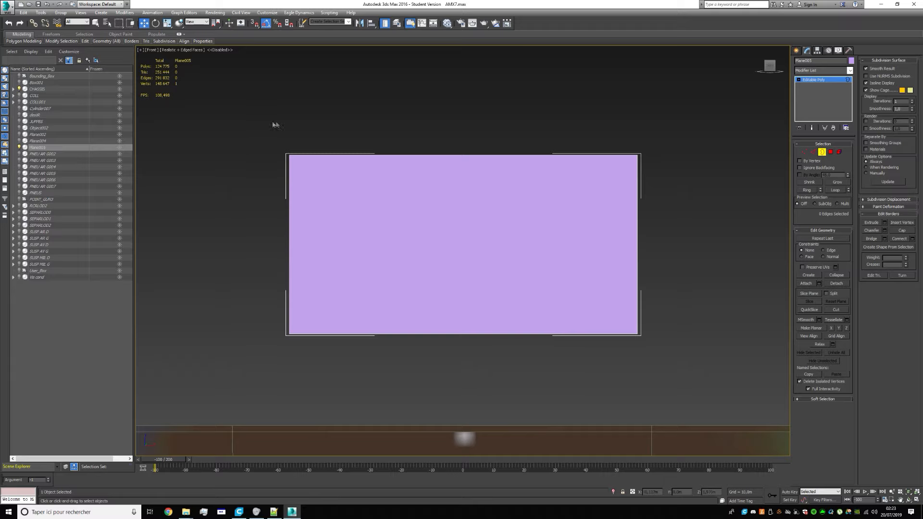
drag(219, 86, 686, 383)
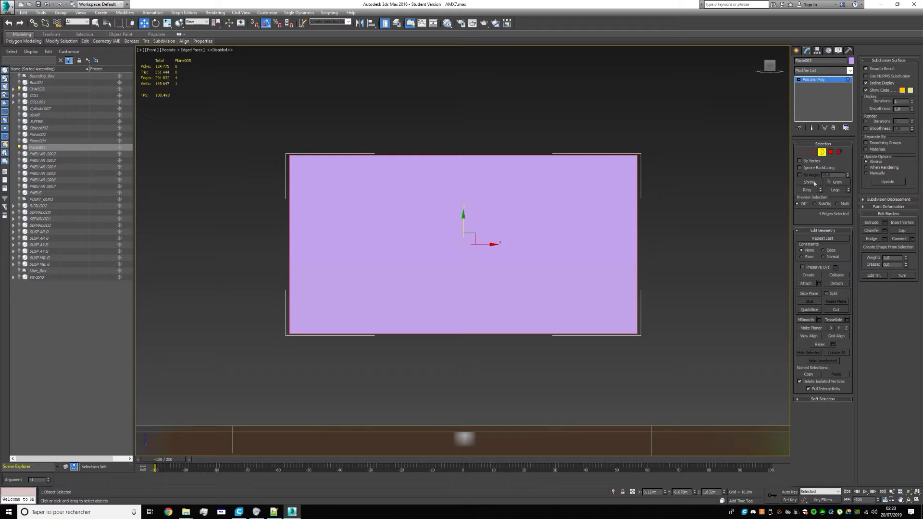
Connect the plane's upper and lower edges with 2 segments, dividing the plane into three columns
click(813, 152)
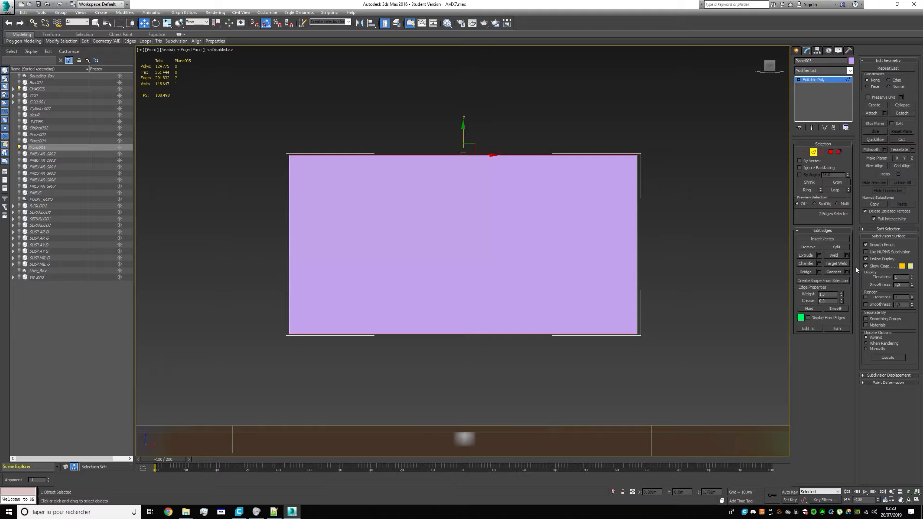
click(847, 271)
drag(475, 254, 474, 252)
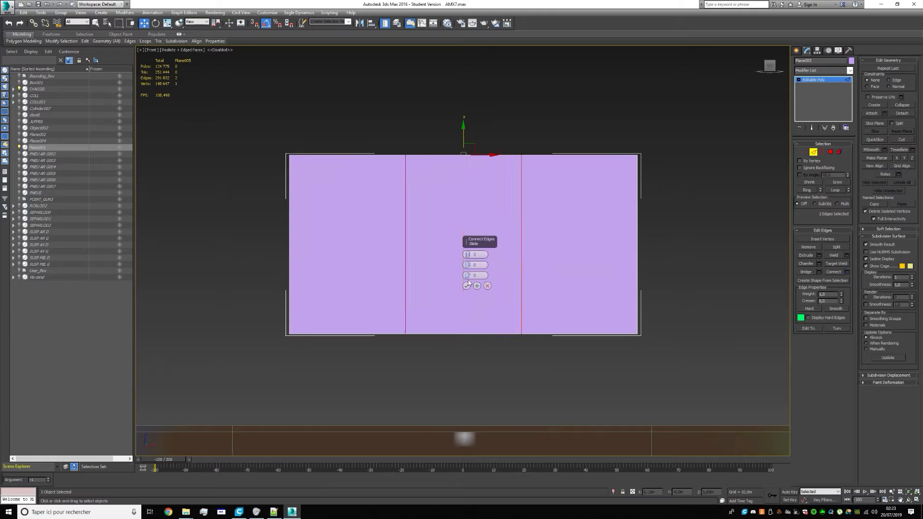
click(466, 285)
Connect all four vertical edges with 2 segments, dividing the plane into a three-by-three grid
drag(219, 246, 682, 234)
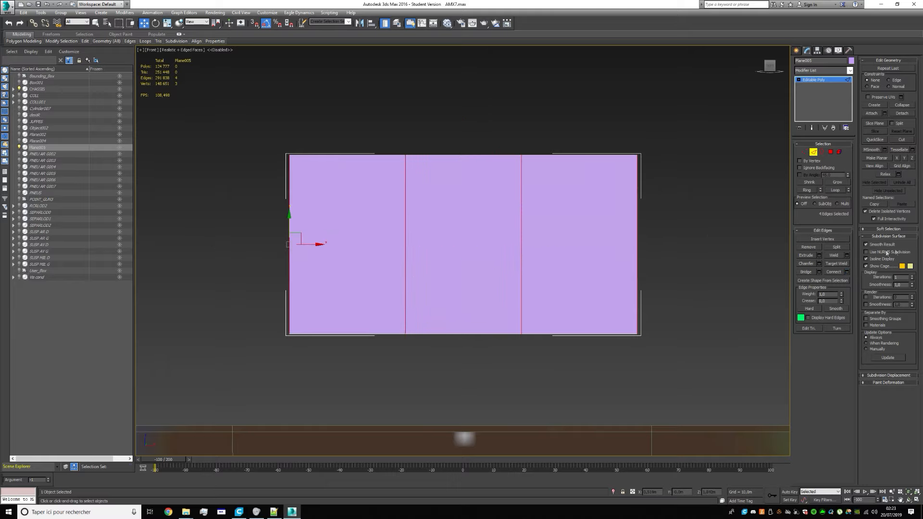
click(847, 271)
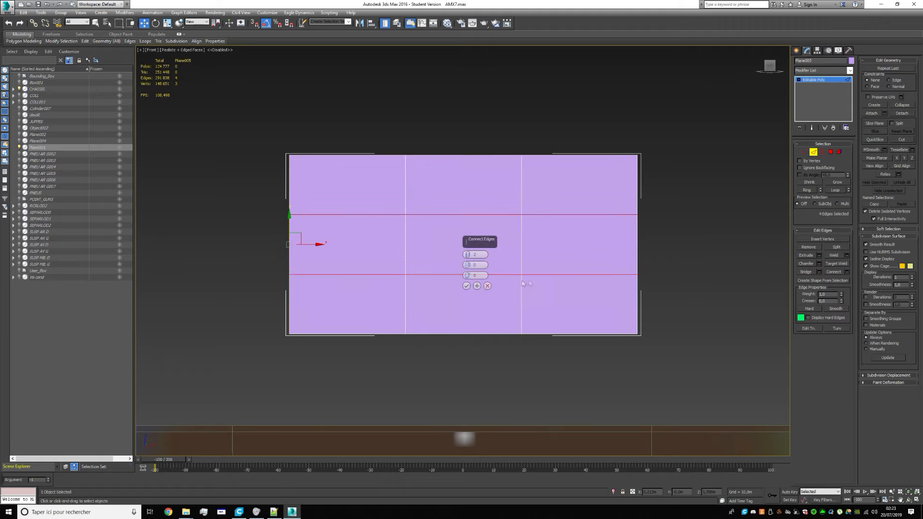
click(467, 285)
Delete the centre polygon of the grid, and select the border around the resulting hole
click(826, 152)
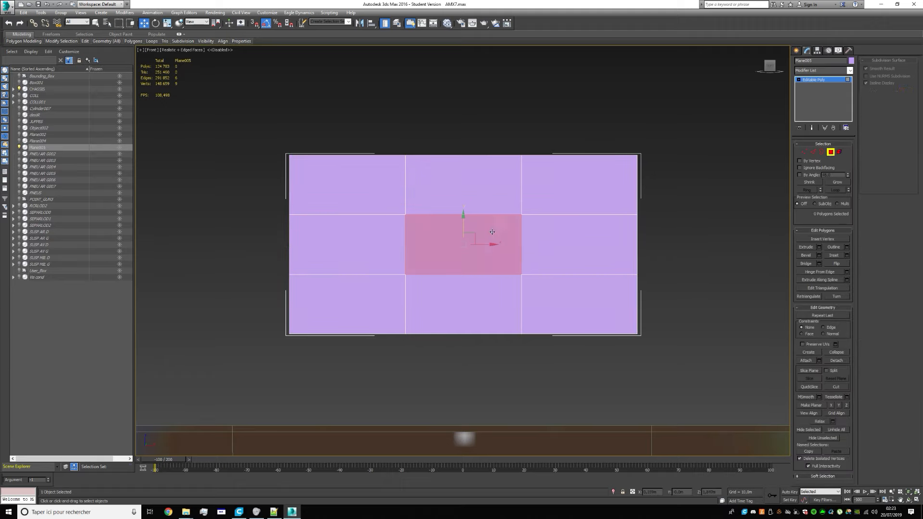
key(Delete)
click(822, 153)
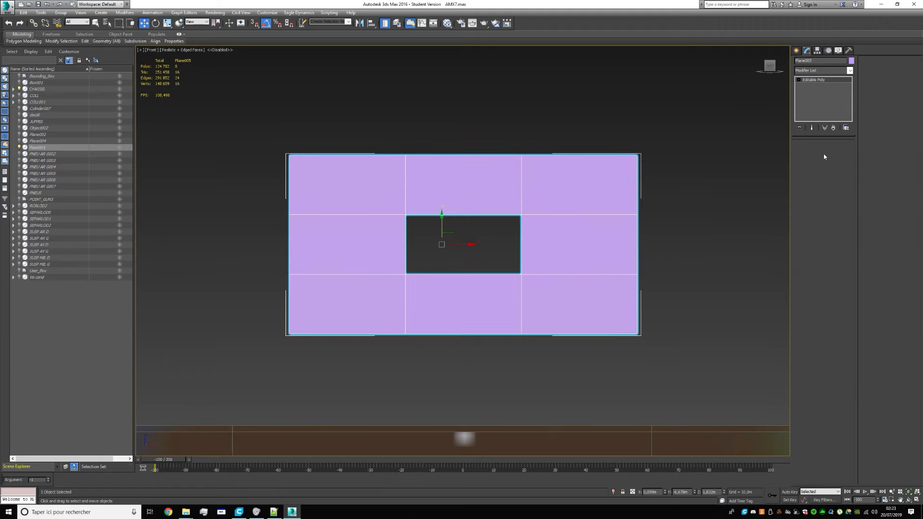
click(677, 211)
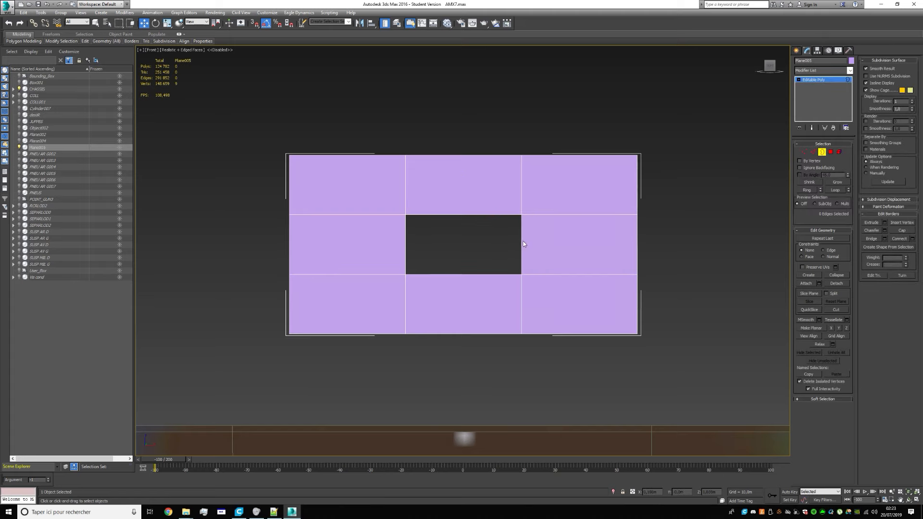
click(493, 215)
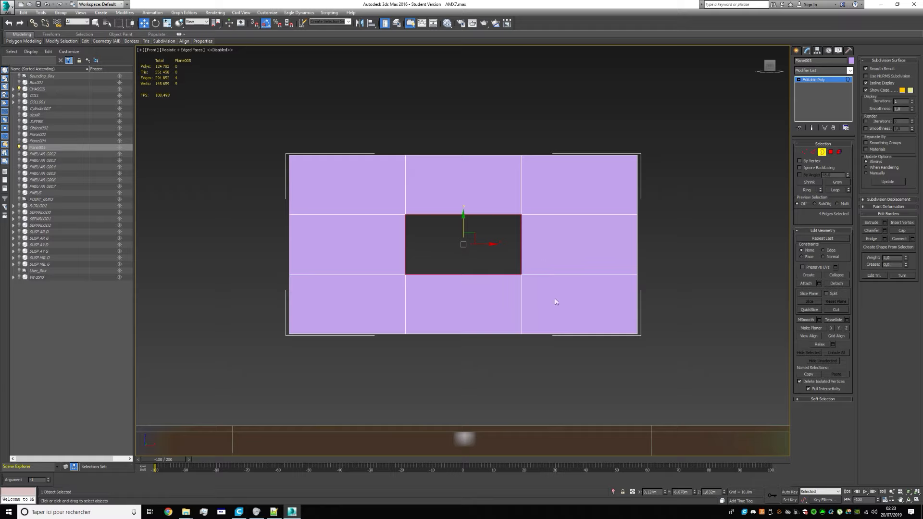
Undo the centre polygon's deletion and both edge connections
key(ctrl+z)
key(ctrl+z)
key(ctrl+z)
key(ctrl+z)
key(ctrl+z)
key(ctrl+z)
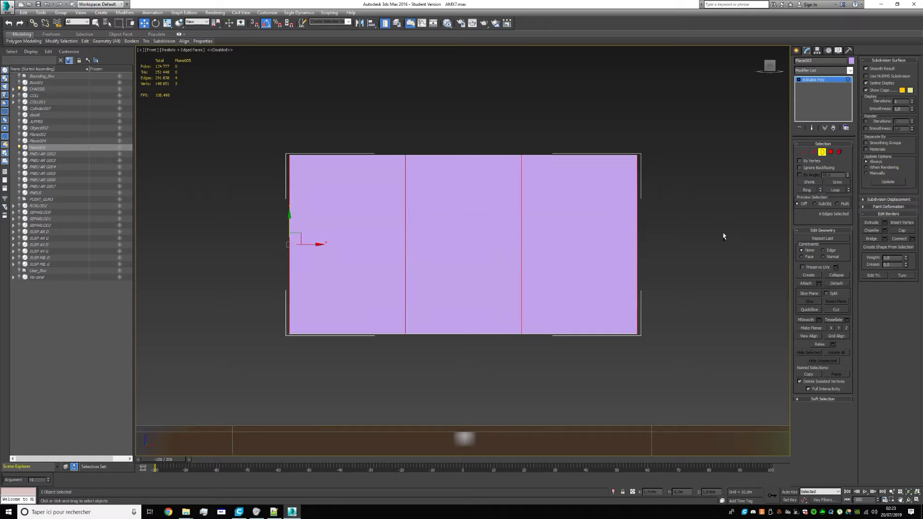
click(822, 152)
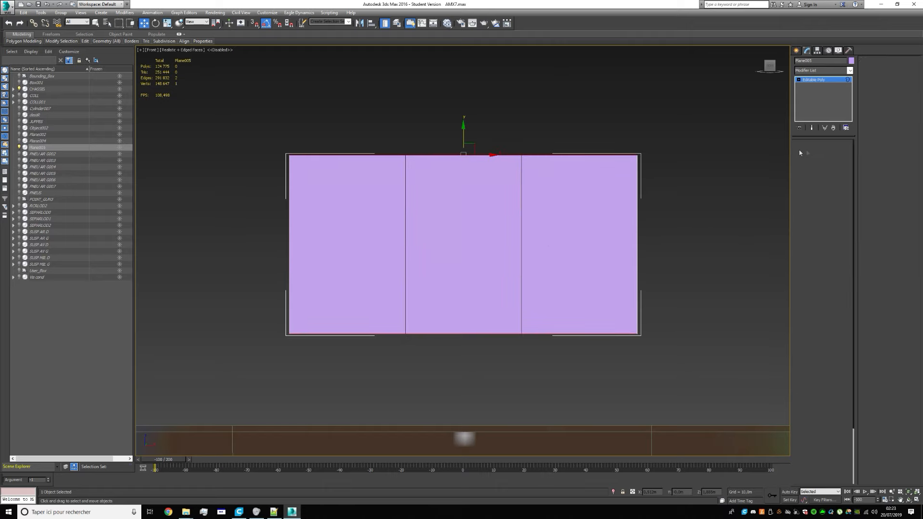
Connect the plane's upper and lower edges again with 2 segments, and clear the edge selection
click(814, 152)
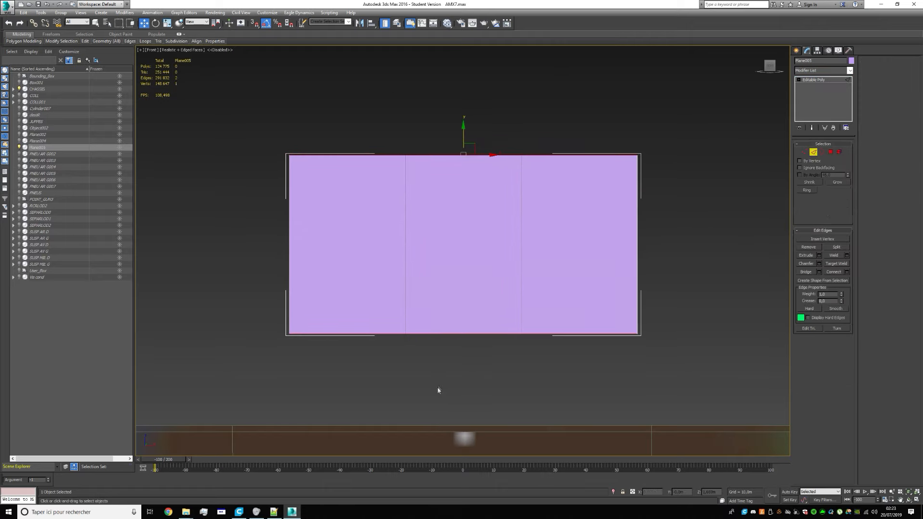
click(846, 272)
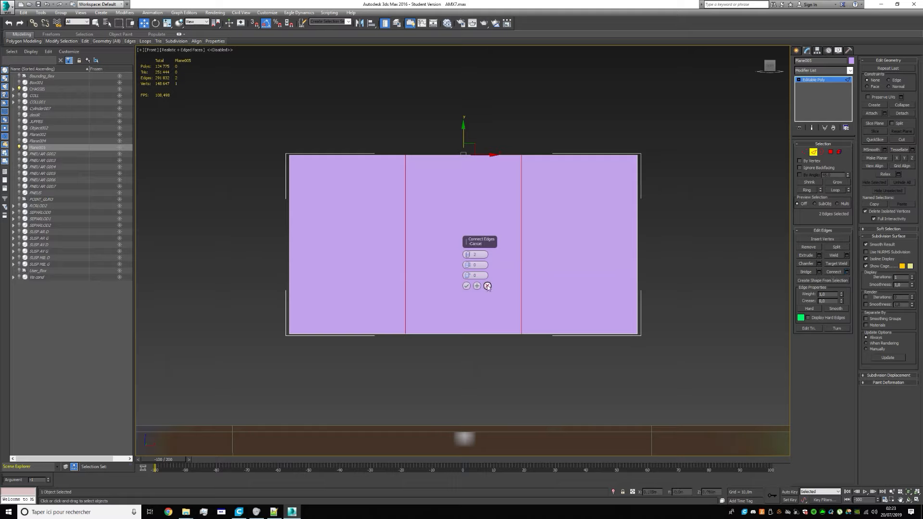
click(465, 287)
click(661, 259)
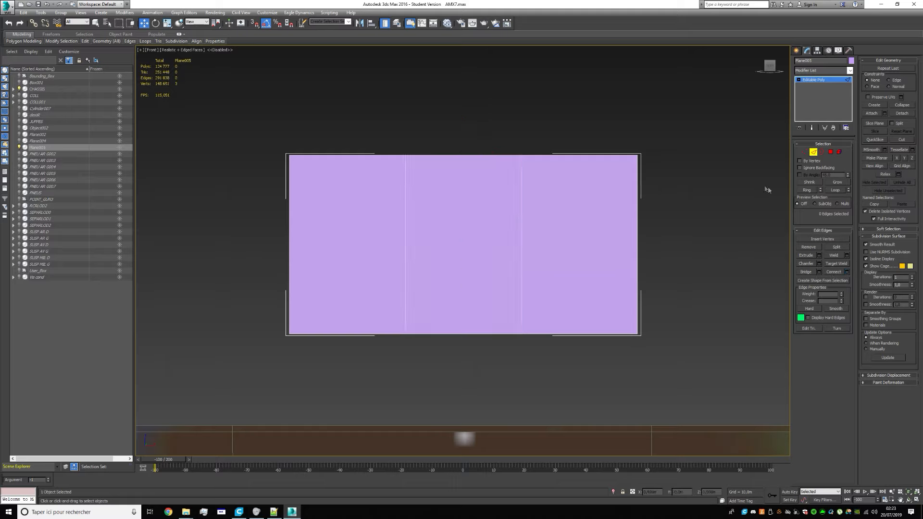
Try deleting the right inner vertical edge, undo the deletion, and take out that edge with Remove
click(521, 237)
key(Delete)
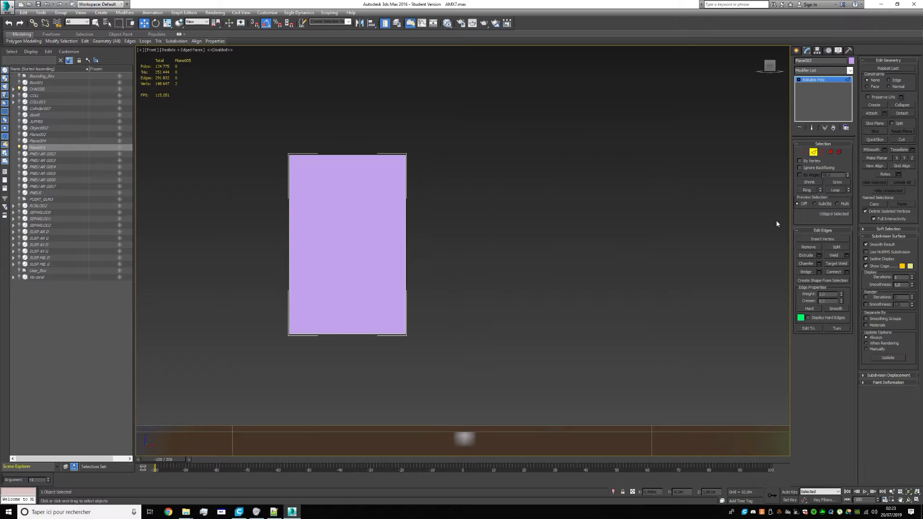
key(ctrl+z)
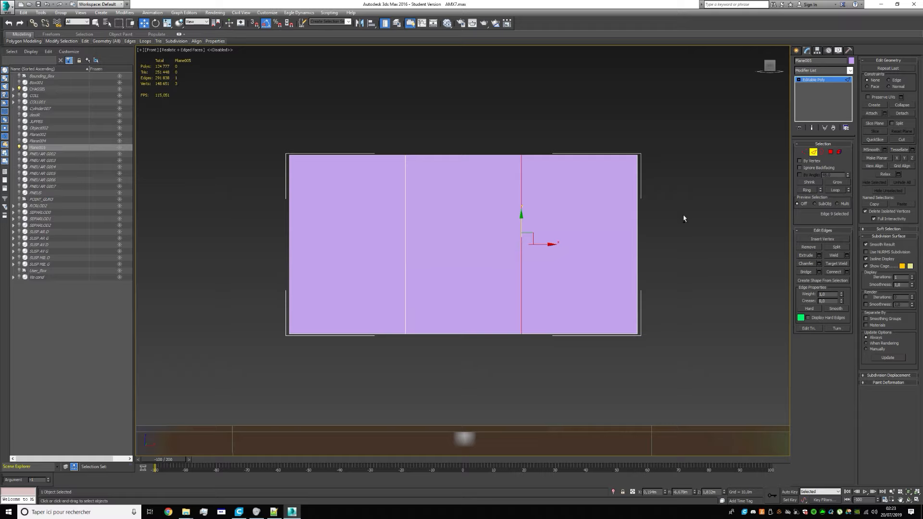
click(809, 248)
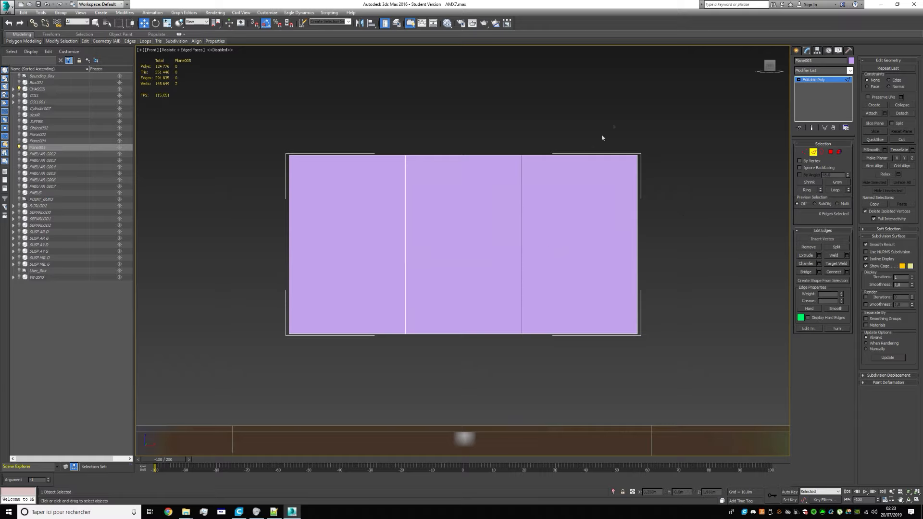
Remove the upper and lower end vertices of the remaining inner vertical edge at Vertex level
click(804, 152)
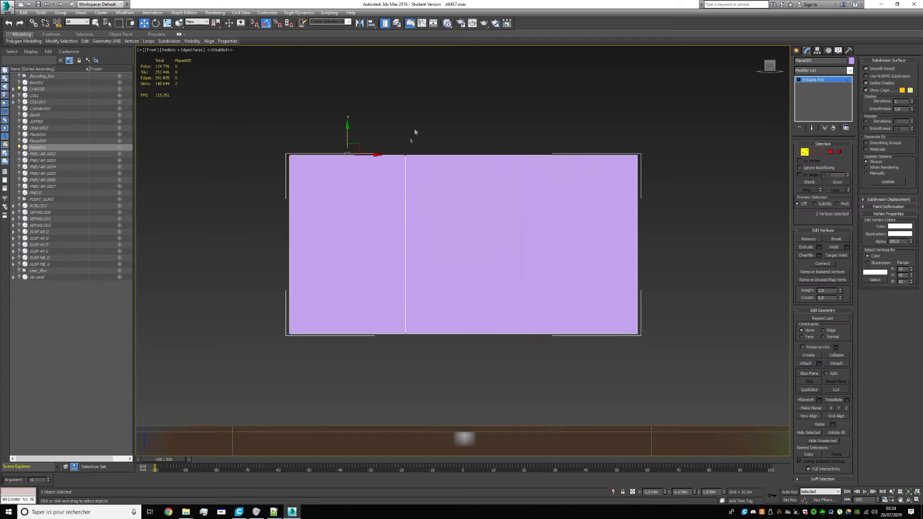
click(387, 129)
drag(430, 170, 429, 169)
click(810, 239)
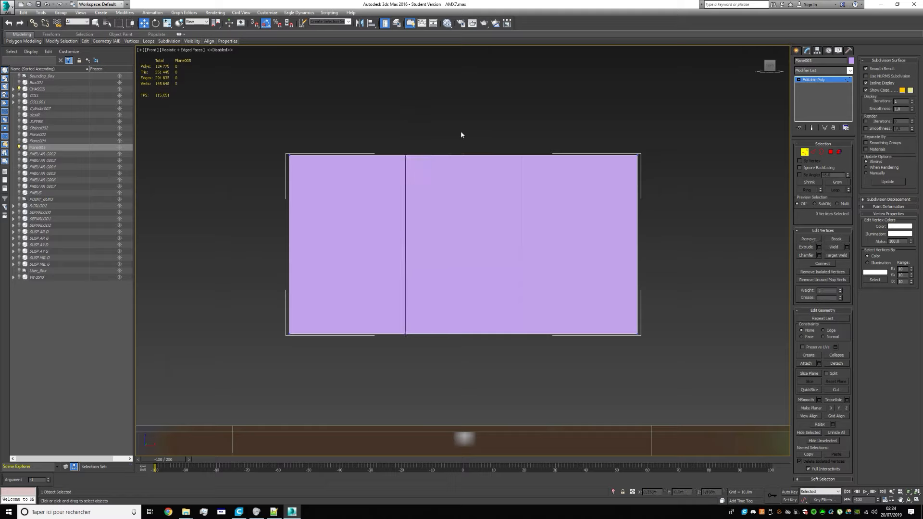
drag(440, 352, 404, 304)
click(808, 240)
Select the plane's two upper corner vertices and scale them along X until they almost meet
drag(236, 120, 665, 186)
click(167, 22)
drag(496, 155, 392, 159)
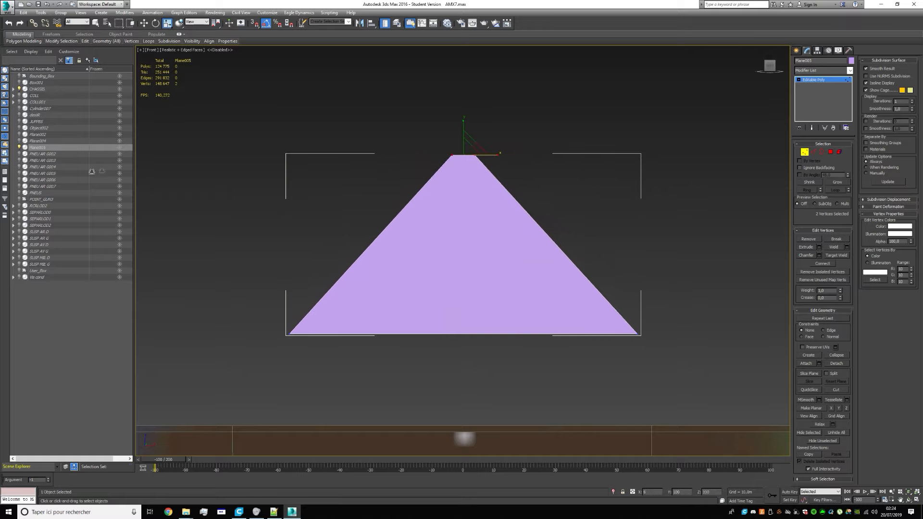
Weld the two close upper vertices with the default weld, and undo the weld
scroll(460, 117, up, 4)
middle_drag(499, 159, 583, 156)
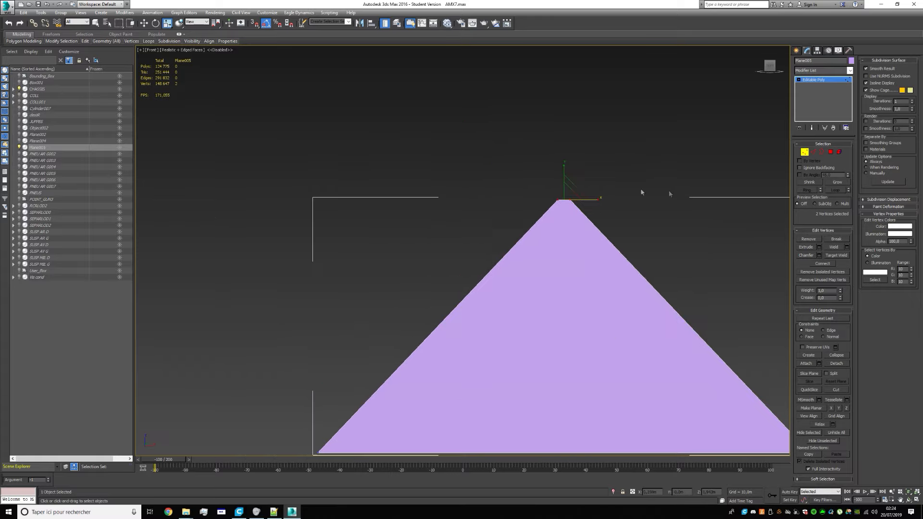
scroll(500, 185, up, 2)
middle_drag(500, 185, 534, 190)
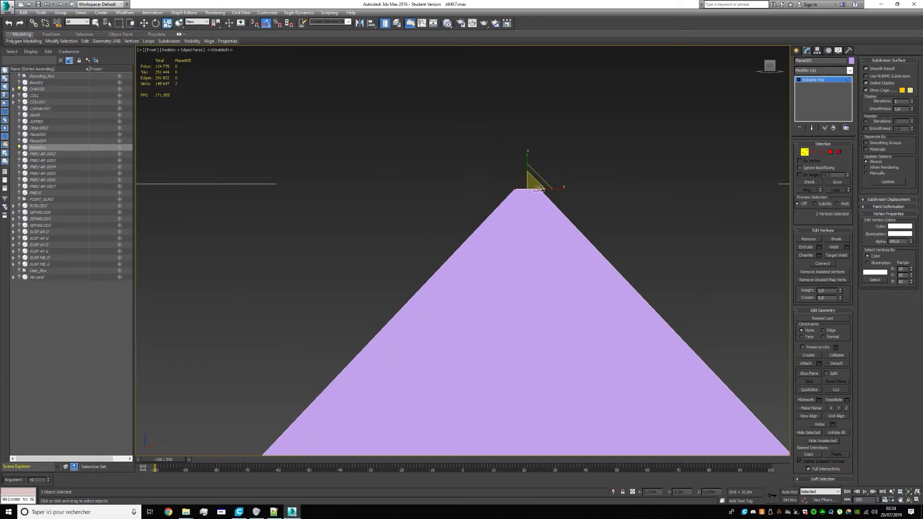
key(z)
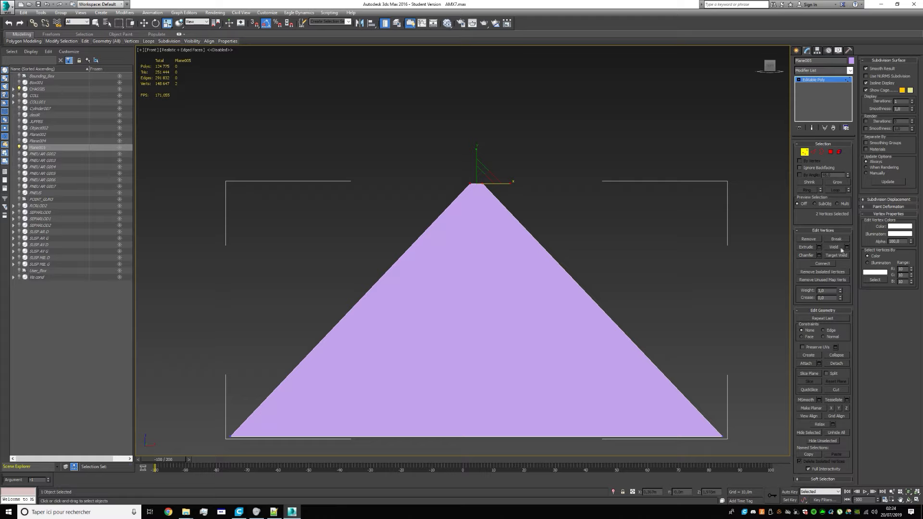
click(836, 248)
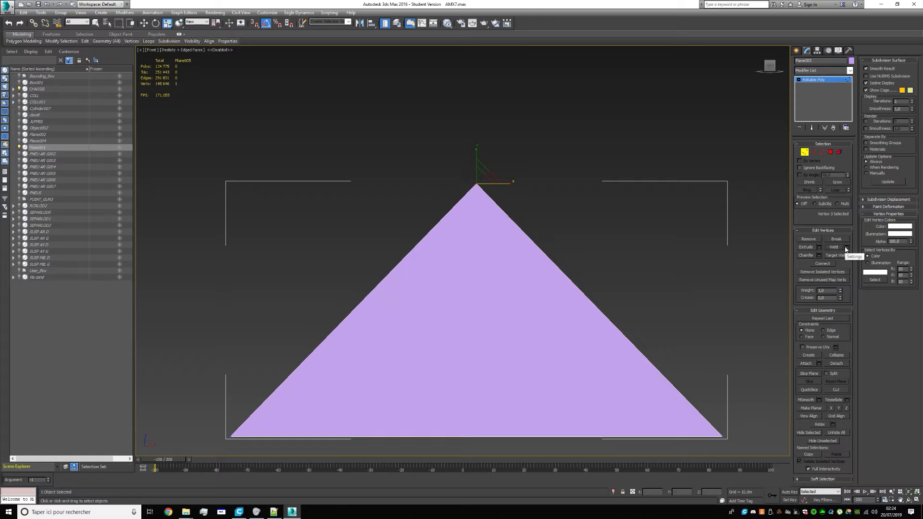
key(ctrl+z)
Try lower and higher weld thresholds on the two upper vertices, cancel the weld, and undo the scaling that brought them together
click(847, 247)
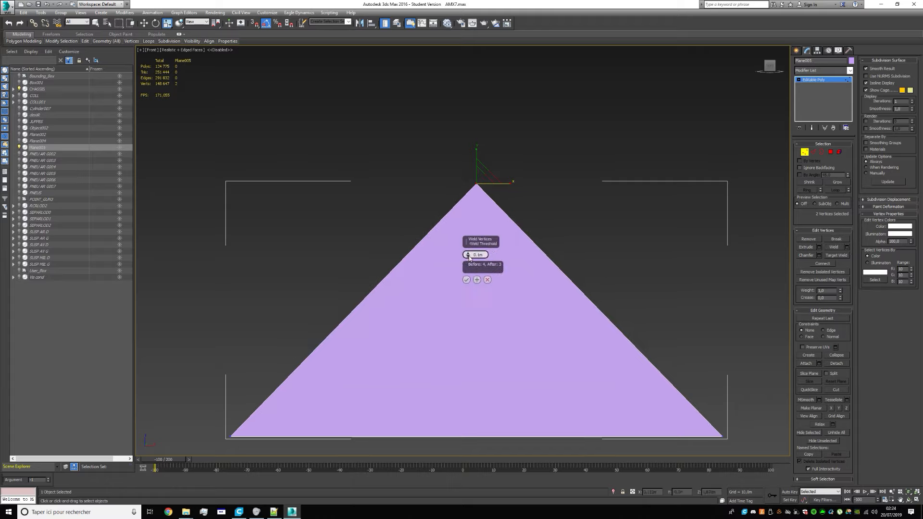
drag(467, 255, 467, 276)
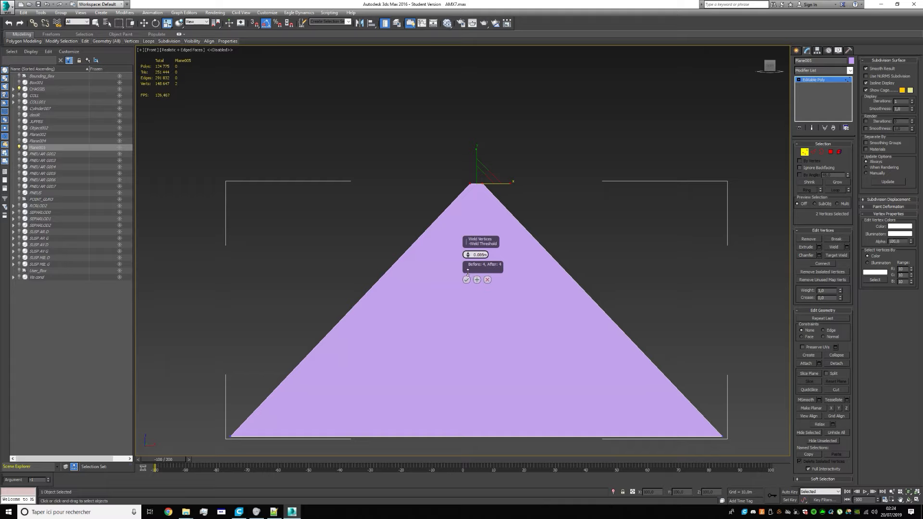
drag(467, 273, 468, 269)
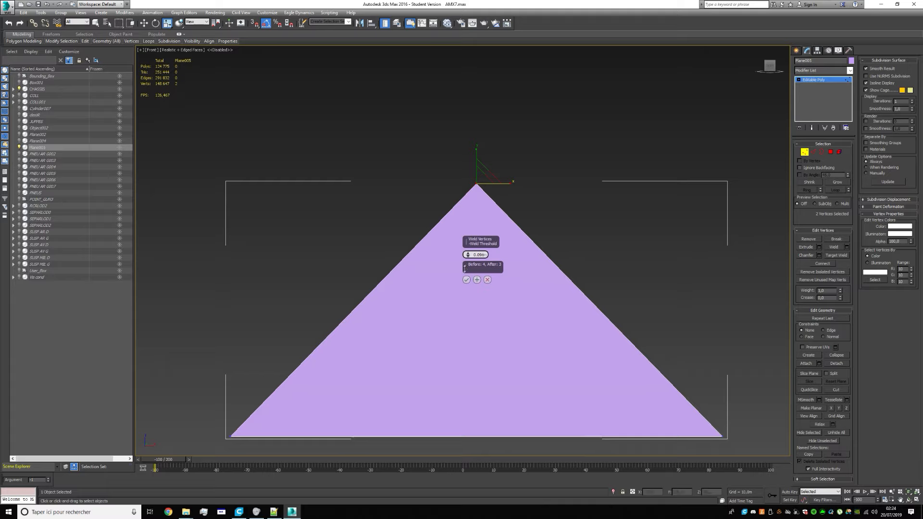
drag(464, 270, 463, 269)
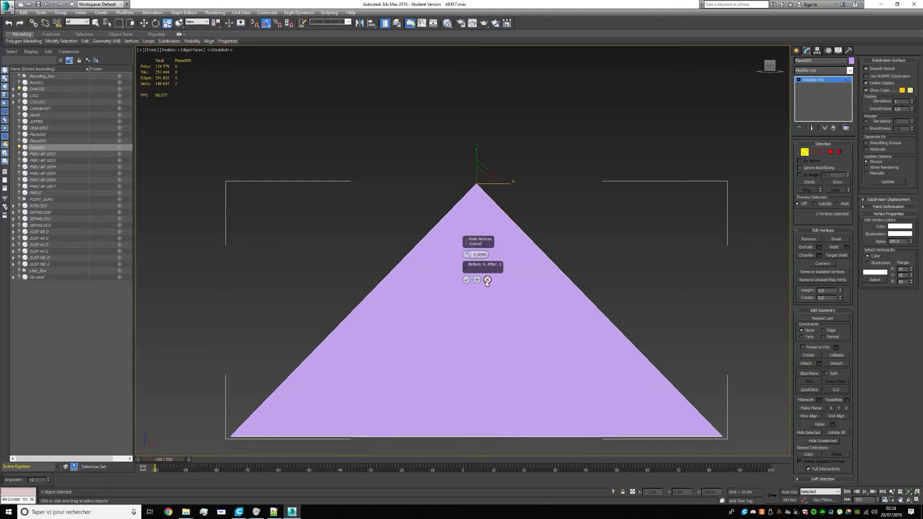
click(487, 279)
key(ctrl+z)
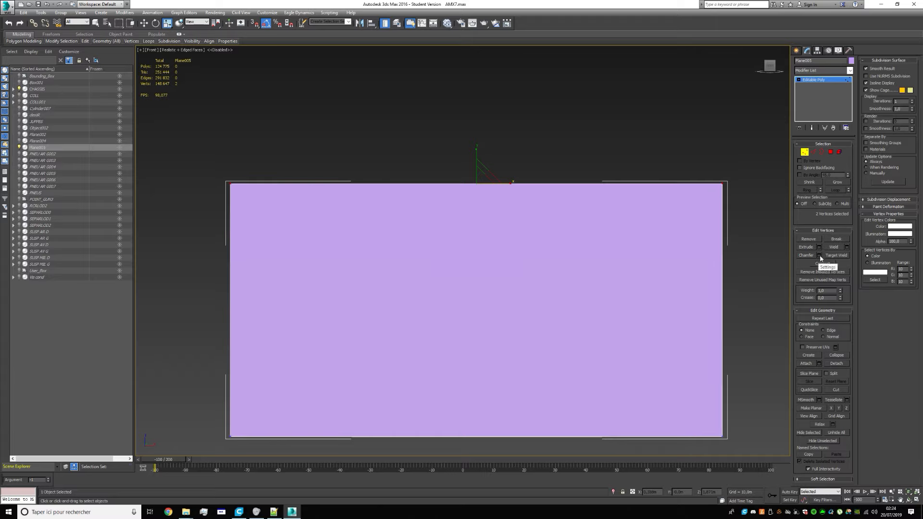
Go through the Edge and Border levels to Polygon level and select the plane's single polygon
click(814, 152)
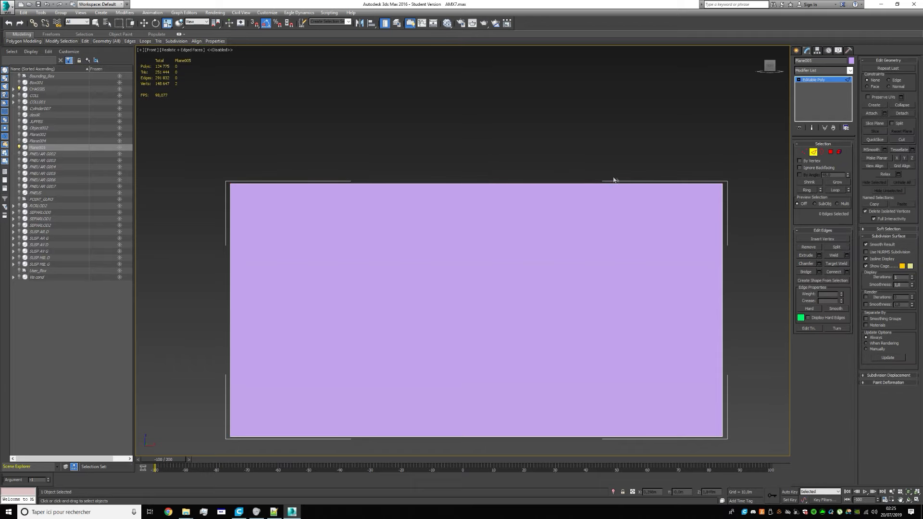
click(823, 152)
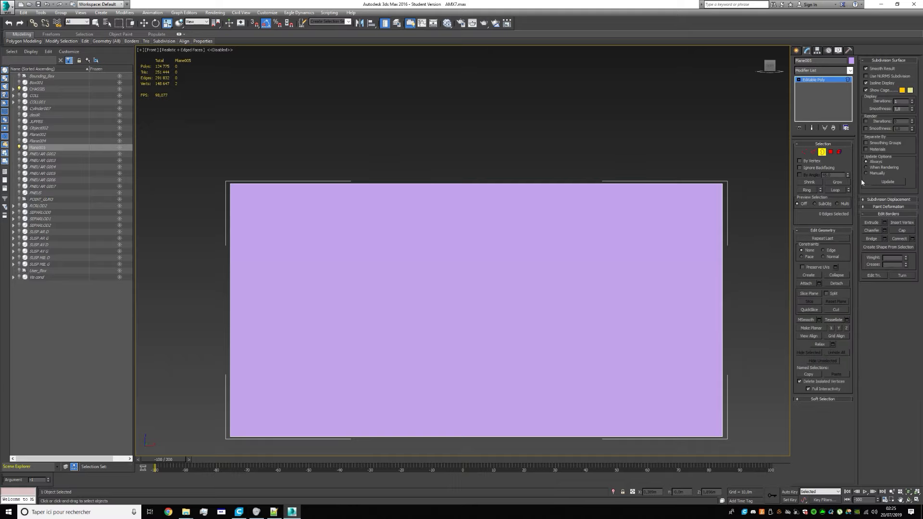
click(830, 151)
middle_drag(656, 192, 592, 171)
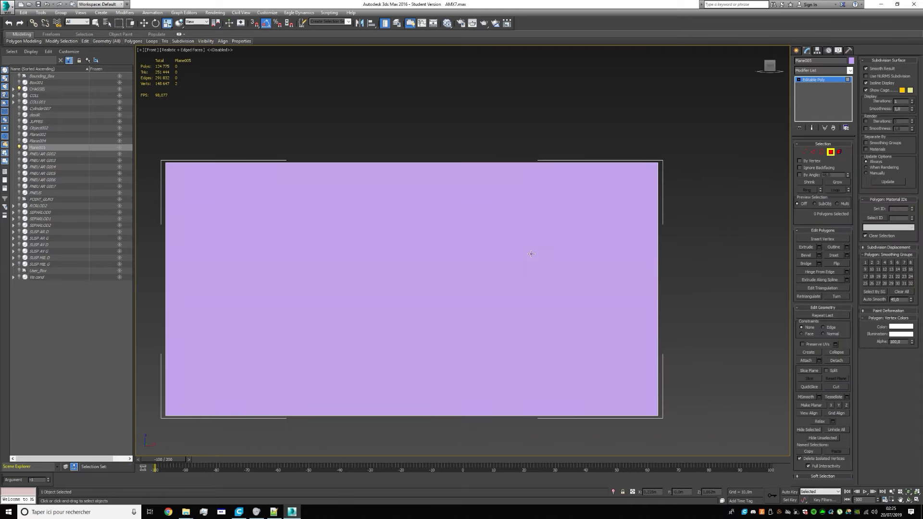
click(606, 202)
middle_drag(451, 243, 483, 221)
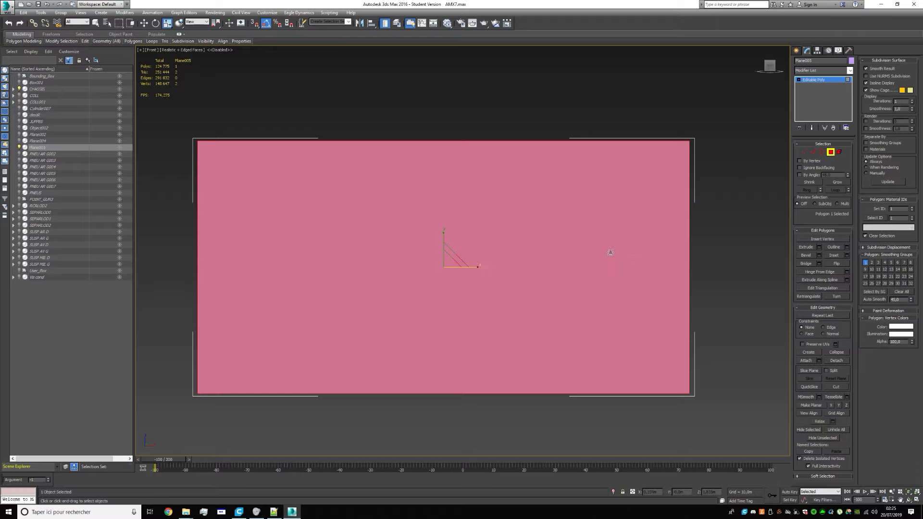
Extrude the selected polygon to a height of about 0.48 m and inspect the resulting box's open back
scroll(544, 262, down, 2)
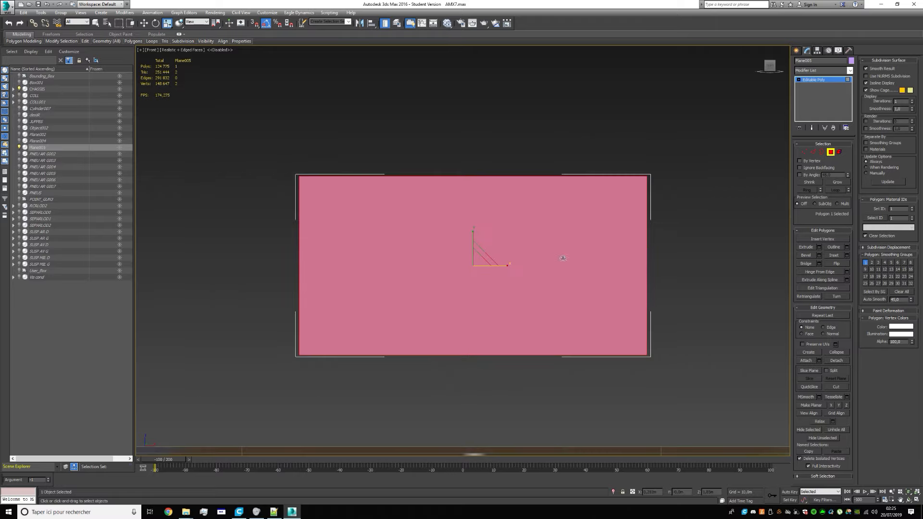
alt+middle_drag(624, 246, 768, 260)
click(819, 247)
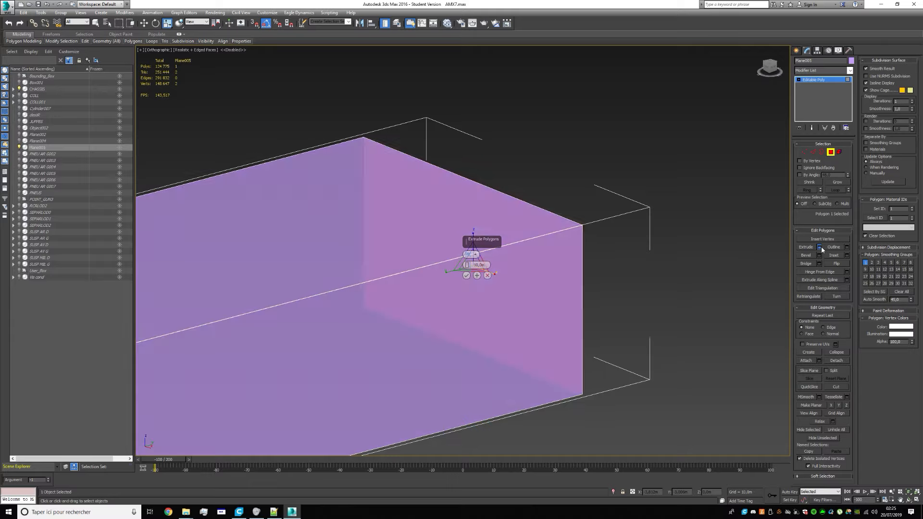
scroll(523, 291, down, 8)
drag(467, 265, 467, 267)
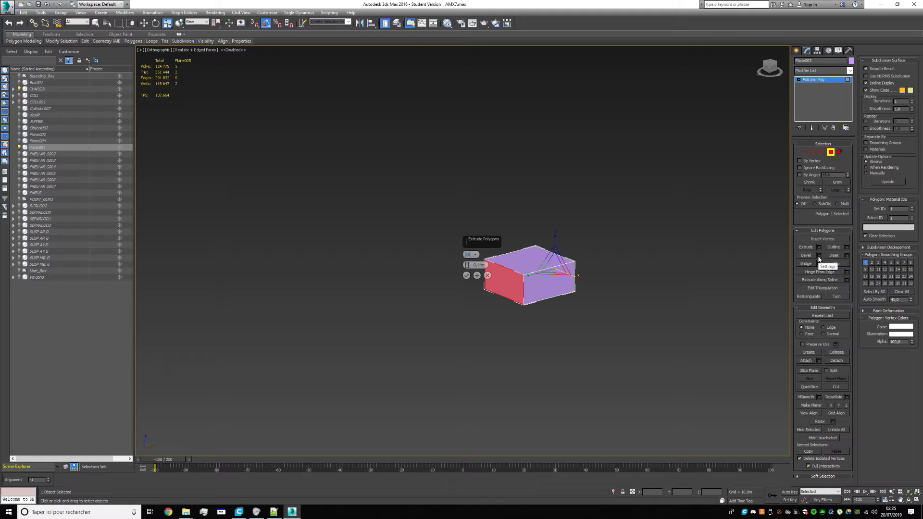
drag(467, 265, 447, 251)
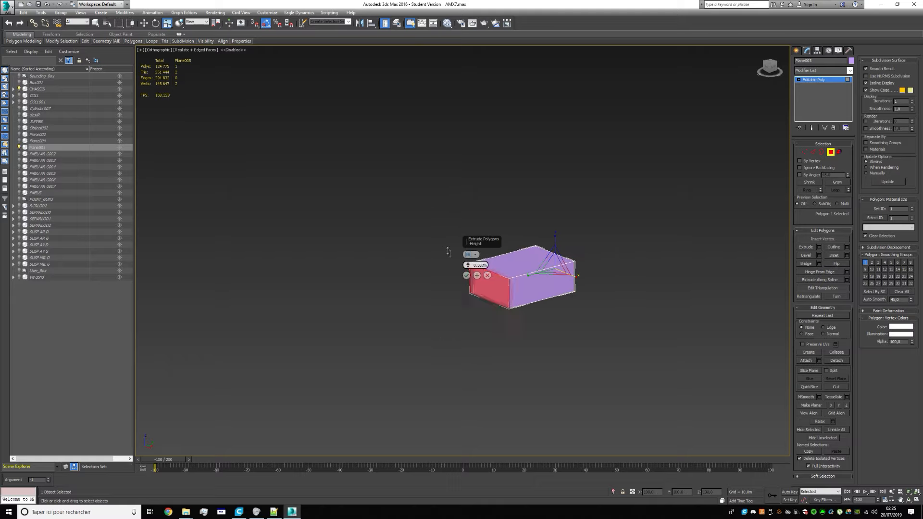
scroll(532, 279, up, 5)
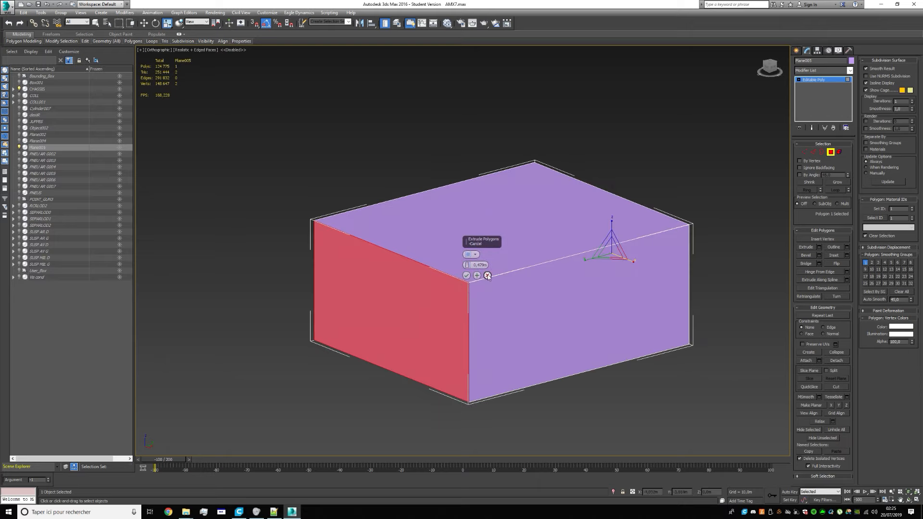
alt+middle_drag(487, 275, 532, 273)
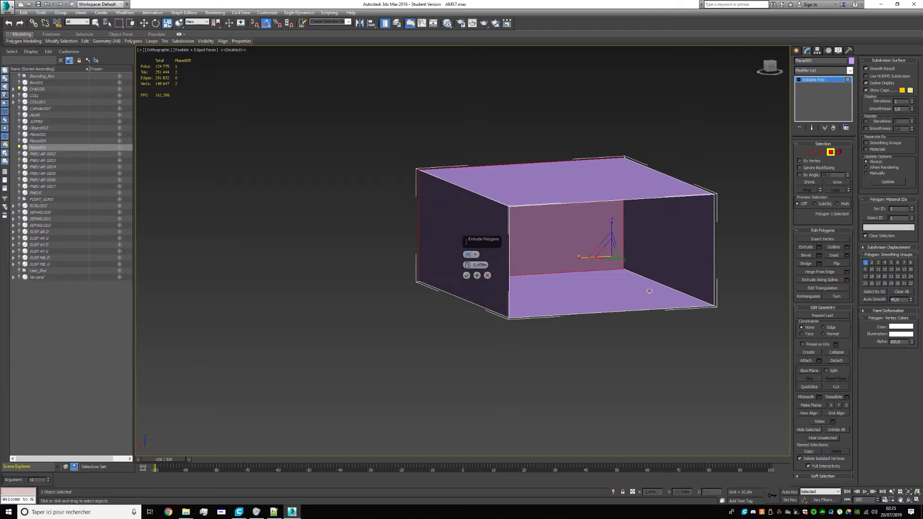
Cancel the pending extrusion of the plane's polygon
alt+middle_drag(632, 347, 504, 294)
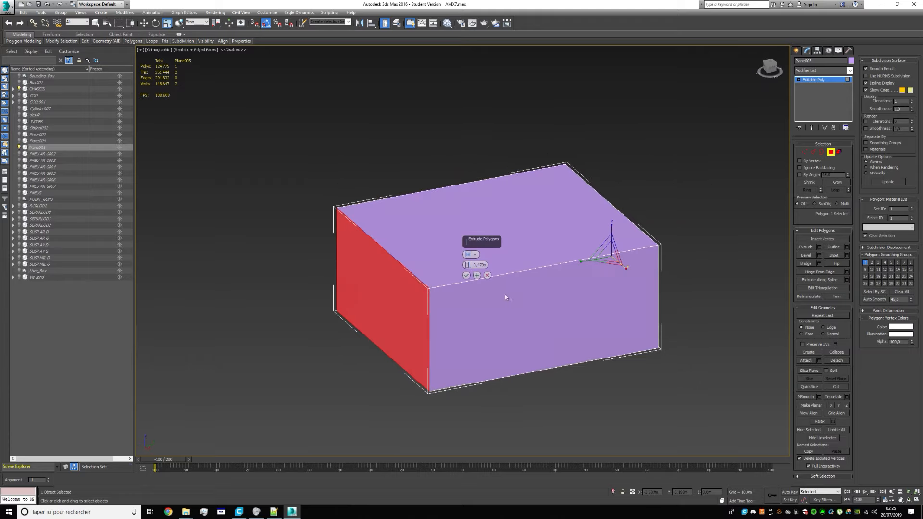
click(488, 275)
alt+middle_drag(589, 270, 606, 266)
middle_drag(749, 259, 689, 255)
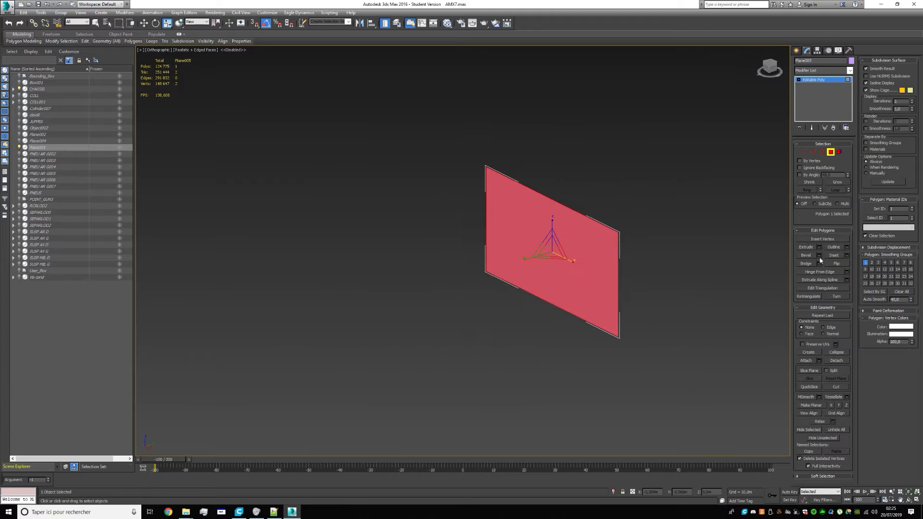
Try a bevel on the plane's selected polygon, adjusting its height and outline
click(818, 256)
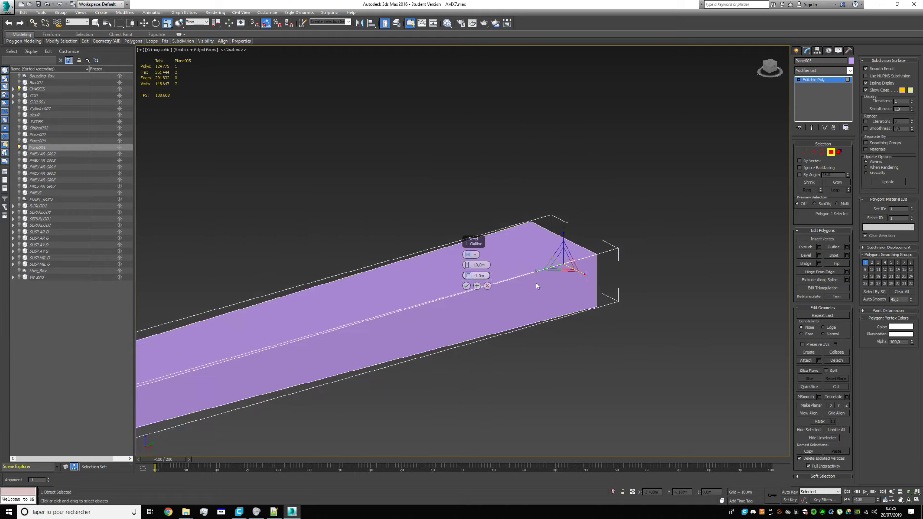
scroll(536, 283, down, 3)
scroll(503, 291, up, 3)
drag(468, 265, 697, 123)
scroll(595, 225, up, 4)
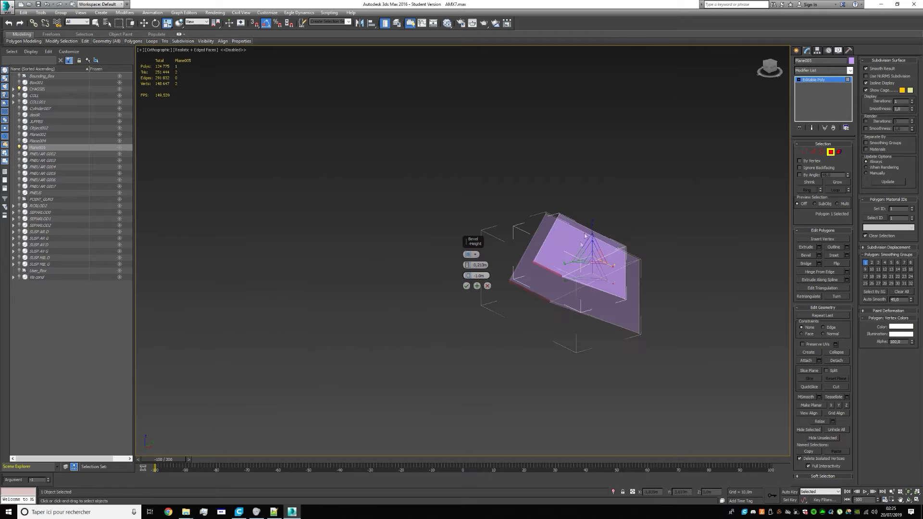
scroll(567, 323, up, 3)
middle_drag(567, 323, 555, 270)
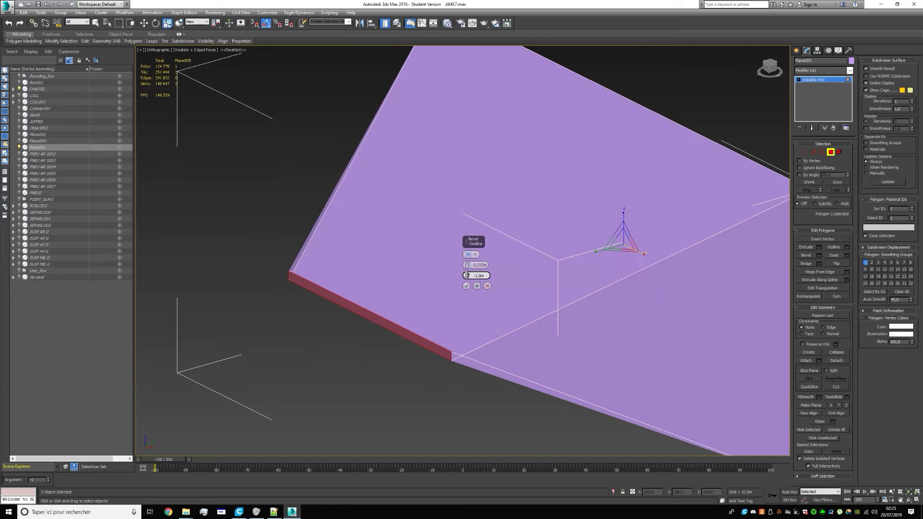
drag(467, 275, 468, 231)
click(486, 286)
Switch the plane from Polygon to Element sub-object level
scroll(485, 288, down, 10)
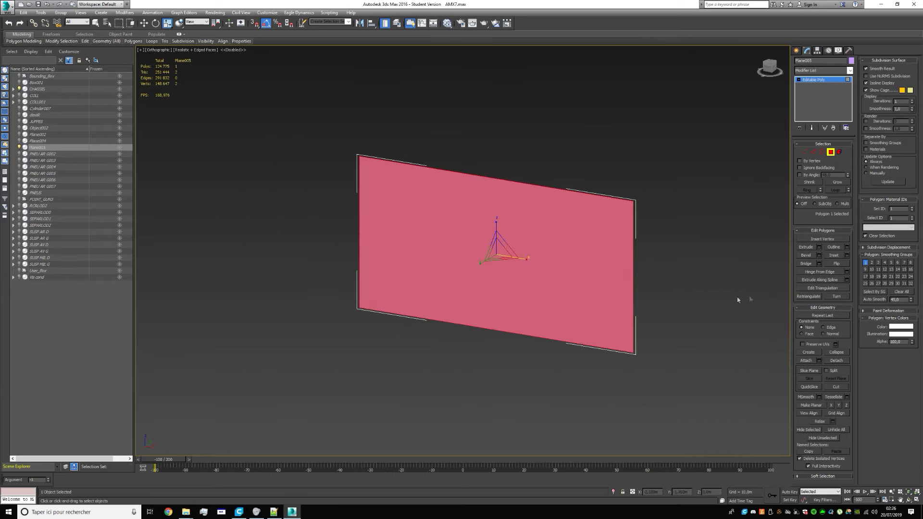
middle_drag(738, 299, 610, 306)
scroll(443, 307, up, 2)
scroll(579, 307, down, 2)
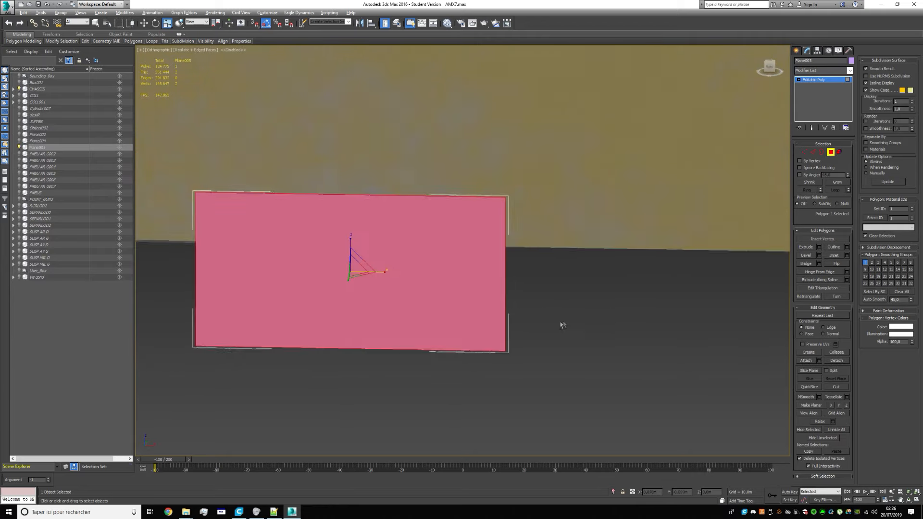
alt+middle_drag(562, 325, 604, 337)
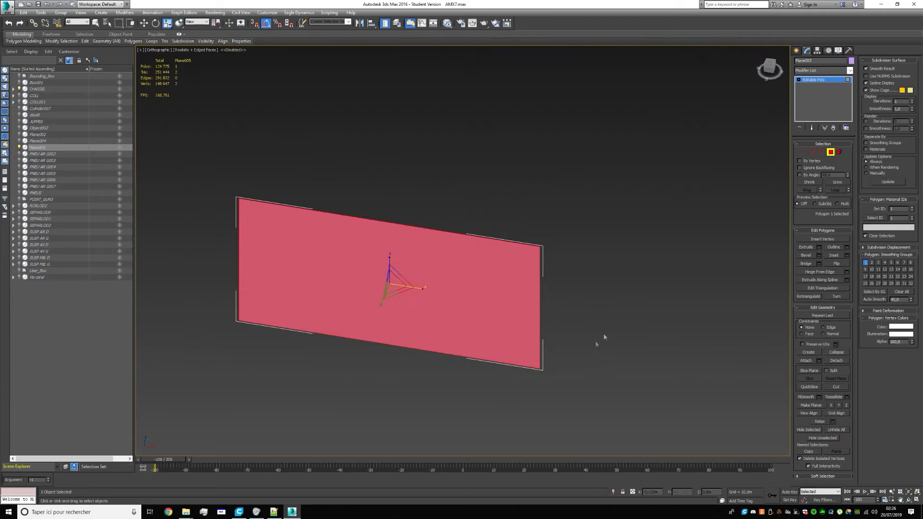
click(840, 152)
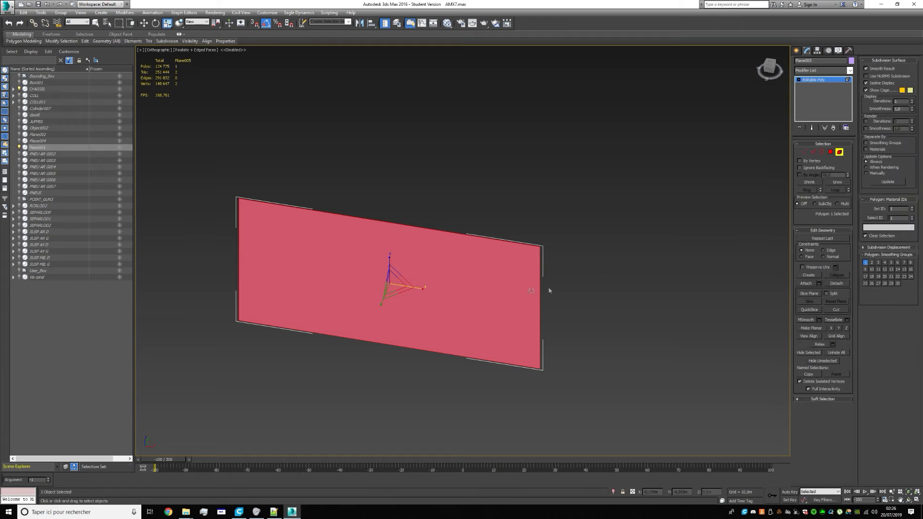
scroll(502, 297, down, 12)
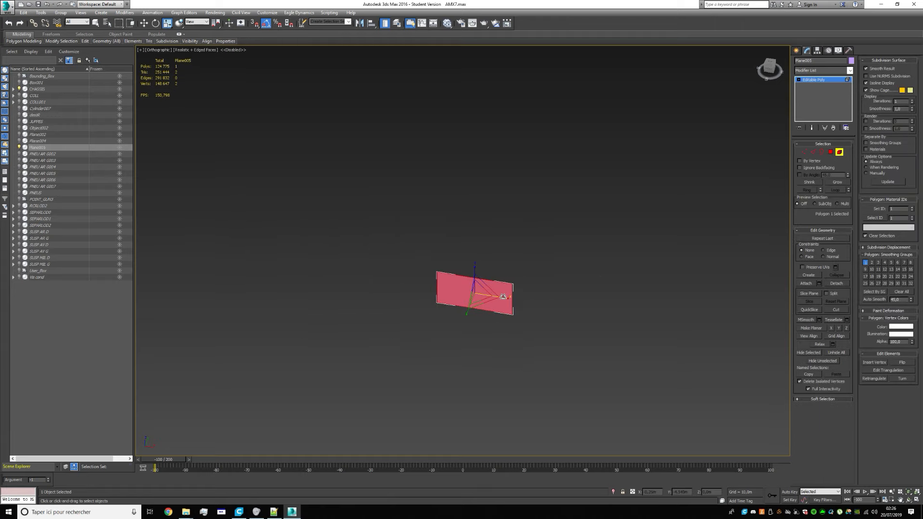
scroll(511, 298, up, 8)
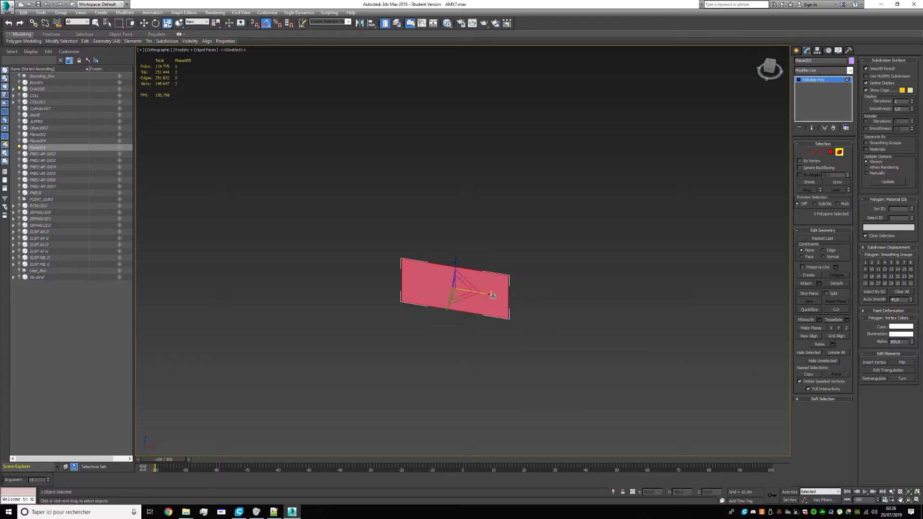
Leave sub-object editing on the plane and select the camouflaged chassis
click(840, 153)
click(677, 152)
middle_drag(677, 152, 656, 326)
click(619, 188)
middle_drag(619, 187, 418, 237)
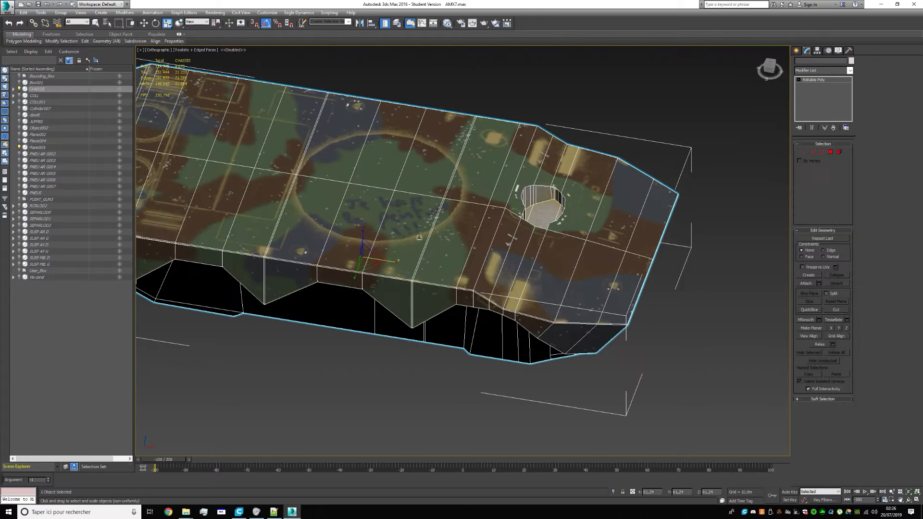
Select vertices along the chassis's centre seam, between the painted circle and the hatch opening, at Vertex level
click(803, 151)
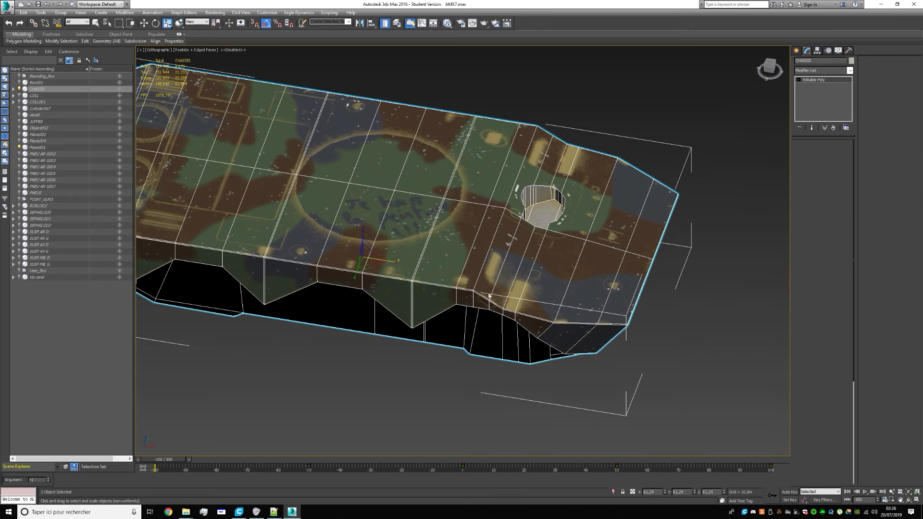
scroll(500, 226, up, 3)
click(481, 197)
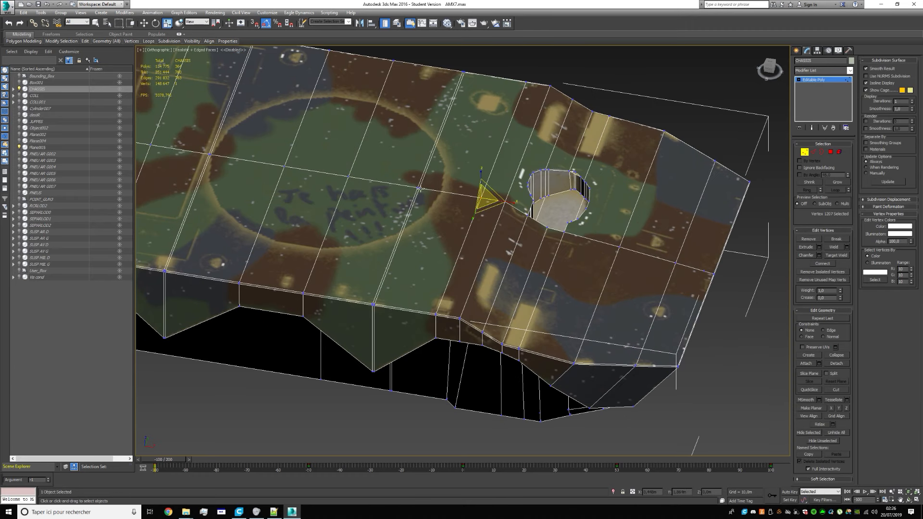
ctrl+click(420, 189)
ctrl+click(422, 188)
click(755, 183)
Select four edges on the chassis deck between the painted circle and the hatch area at Edge level
click(813, 151)
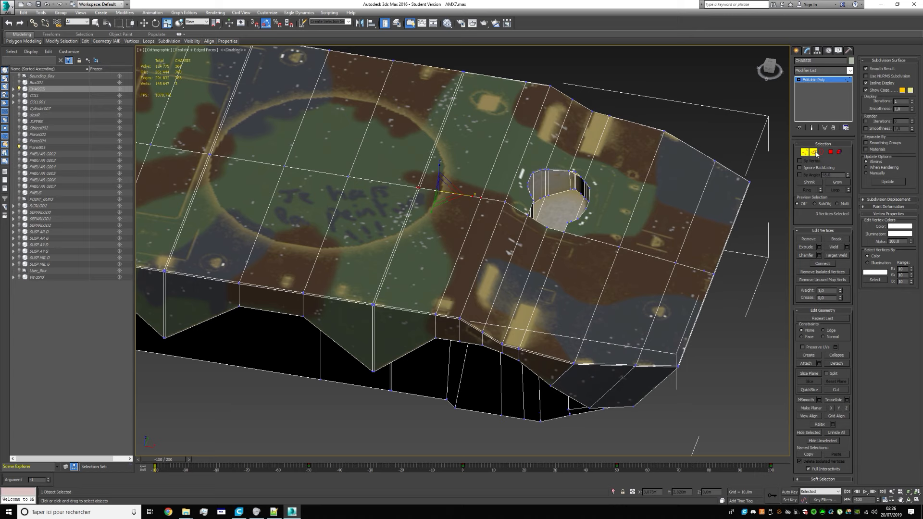
click(466, 197)
ctrl+click(471, 227)
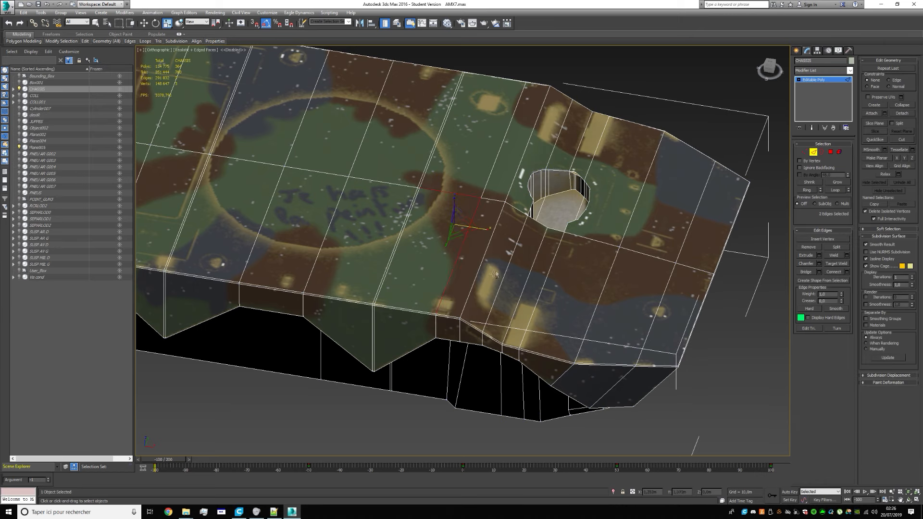
ctrl+click(476, 279)
ctrl+click(502, 280)
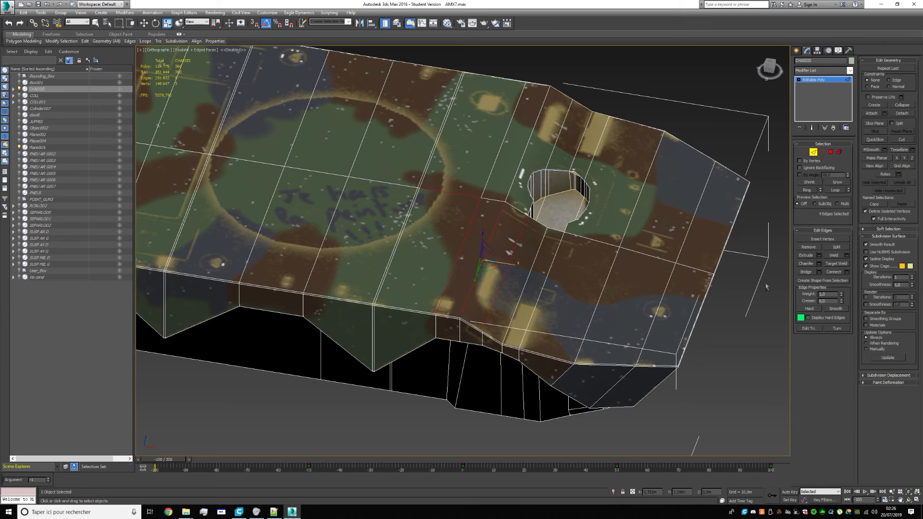
Select the open border running along the chassis's centre seam at Border level and inspect it
click(822, 151)
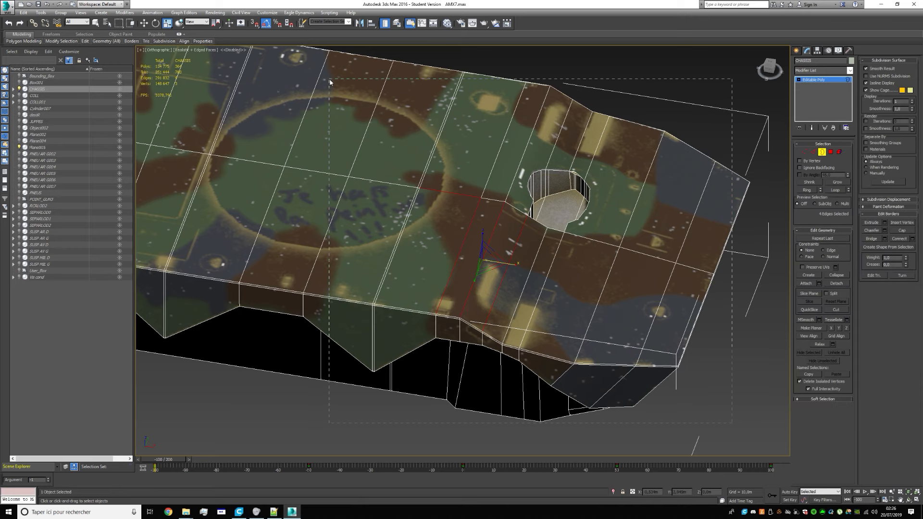
click(436, 191)
scroll(423, 190, down, 2)
scroll(446, 195, up, 3)
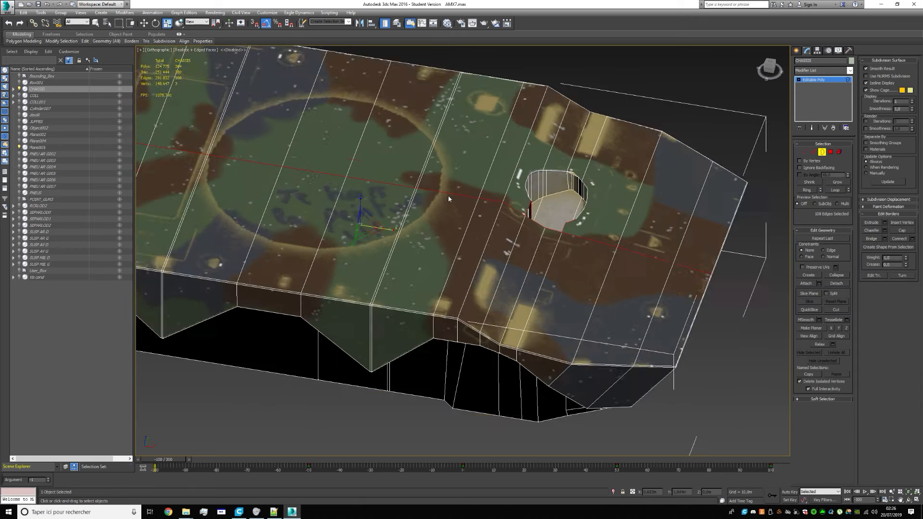
scroll(475, 200, up, 4)
scroll(497, 201, up, 3)
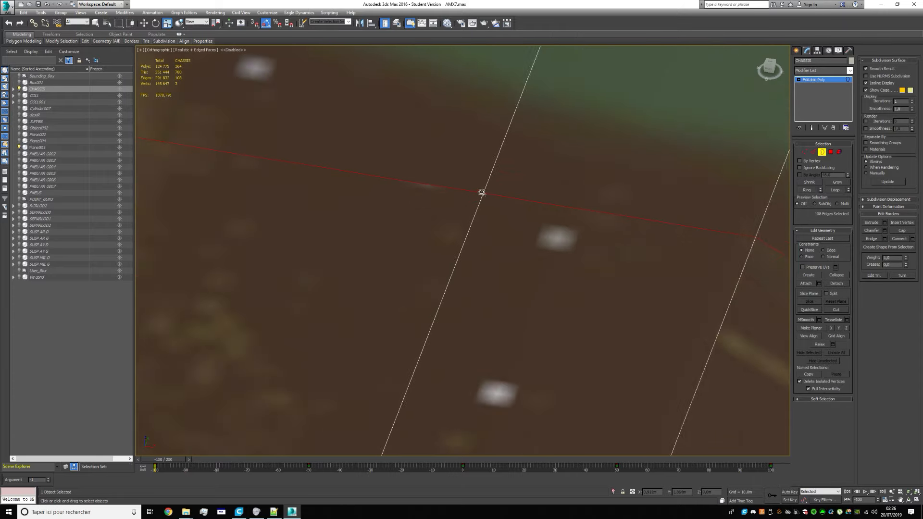
scroll(510, 192, down, 7)
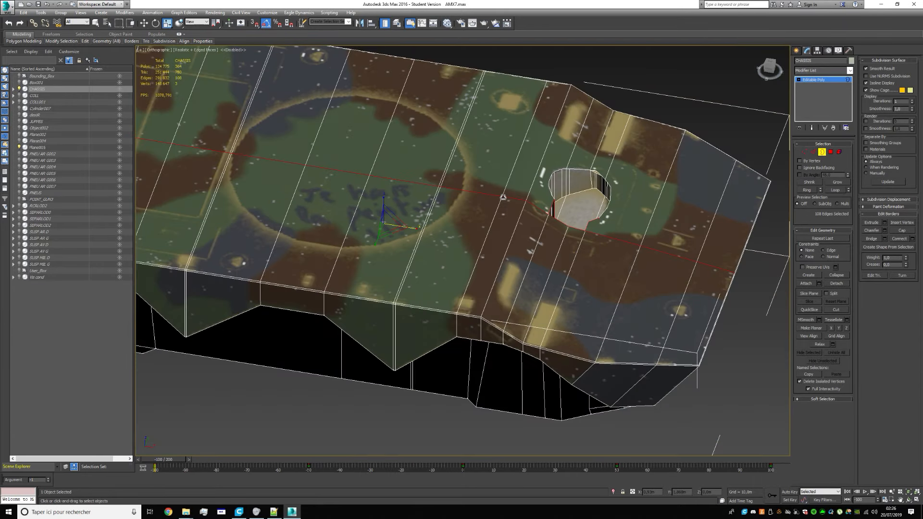
scroll(502, 197, down, 2)
middle_drag(503, 197, 637, 213)
alt+middle_drag(395, 279, 430, 273)
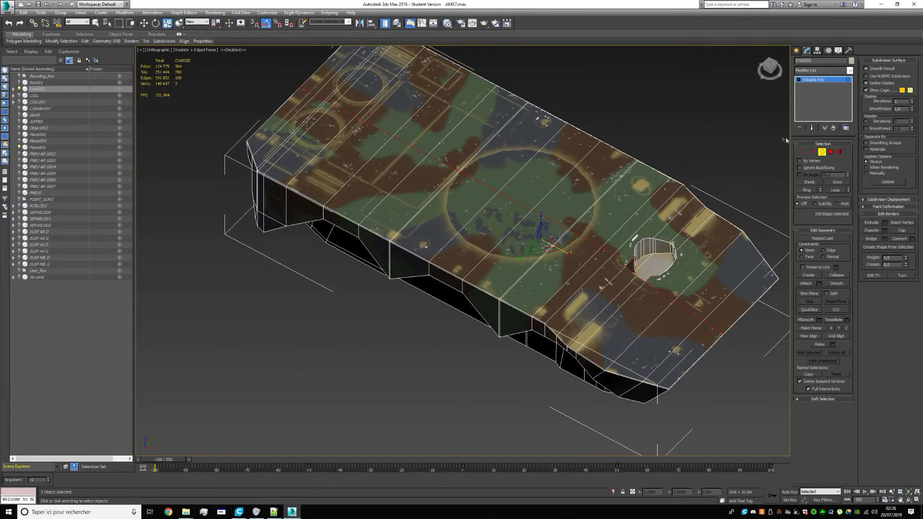
Select seven polygons on the chassis deck in and beside the painted circle at Polygon level
click(831, 152)
click(495, 244)
scroll(495, 244, up, 2)
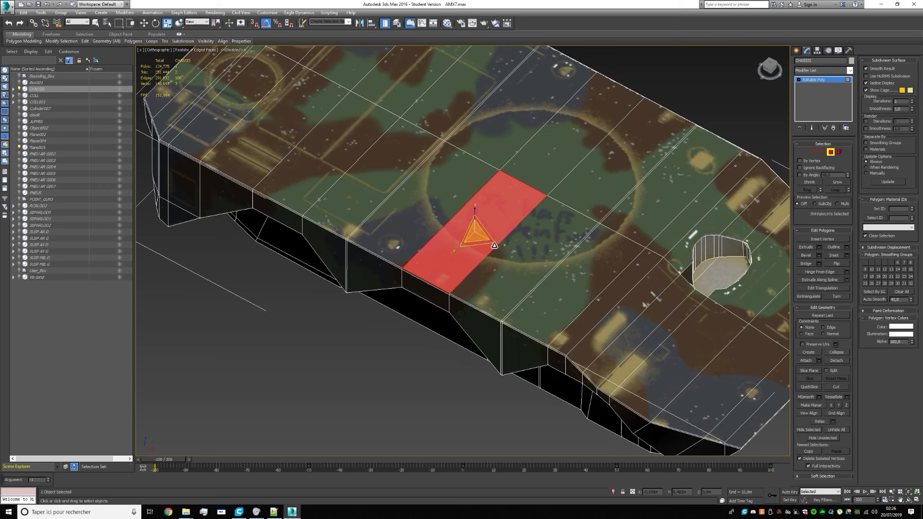
ctrl+click(624, 140)
ctrl+click(574, 125)
ctrl+click(520, 113)
ctrl+click(472, 94)
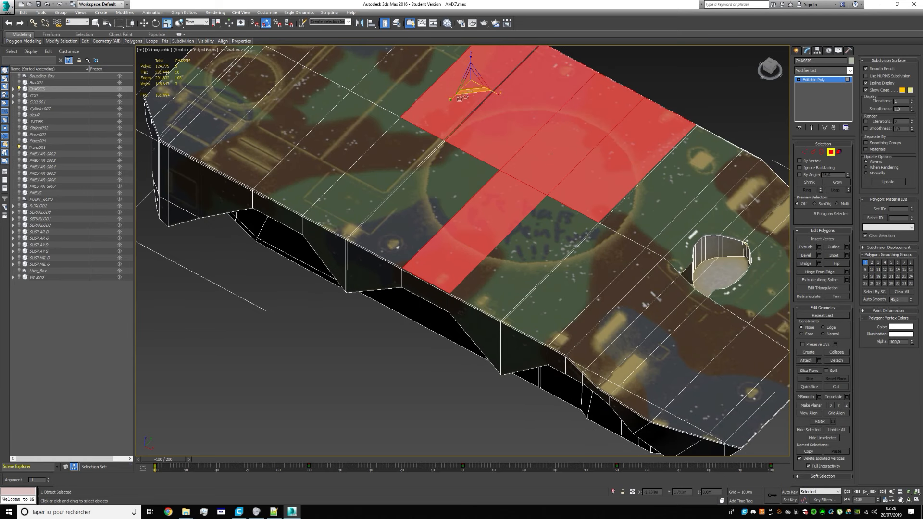
ctrl+click(425, 69)
ctrl+click(370, 67)
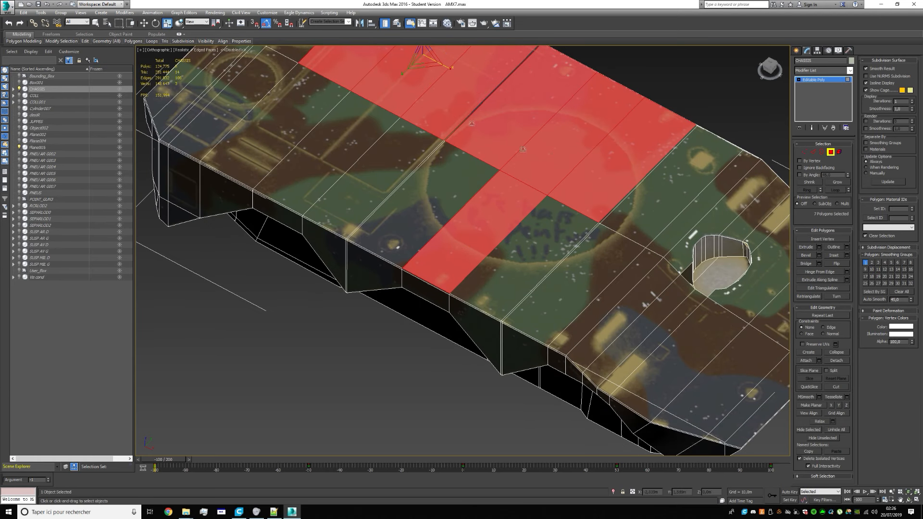
Select both halves of the chassis at Element level
click(839, 152)
click(553, 301)
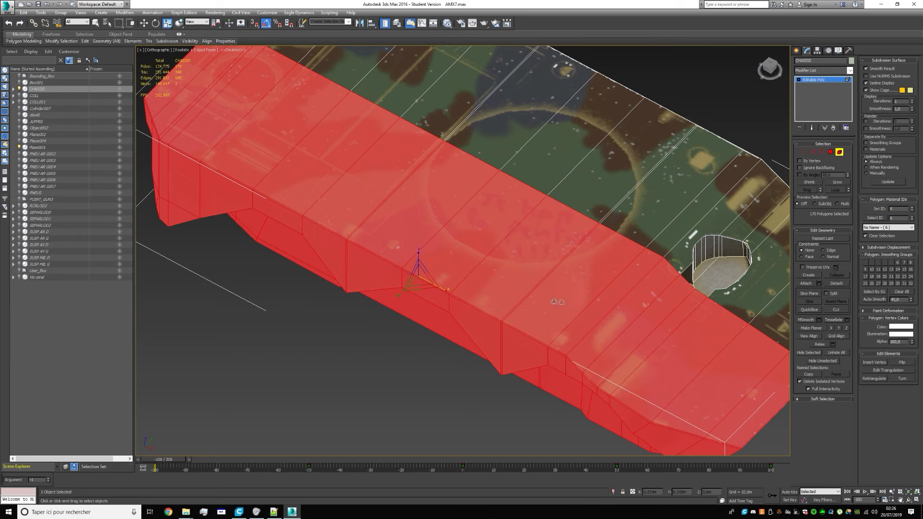
scroll(558, 302, down, 5)
ctrl+click(470, 242)
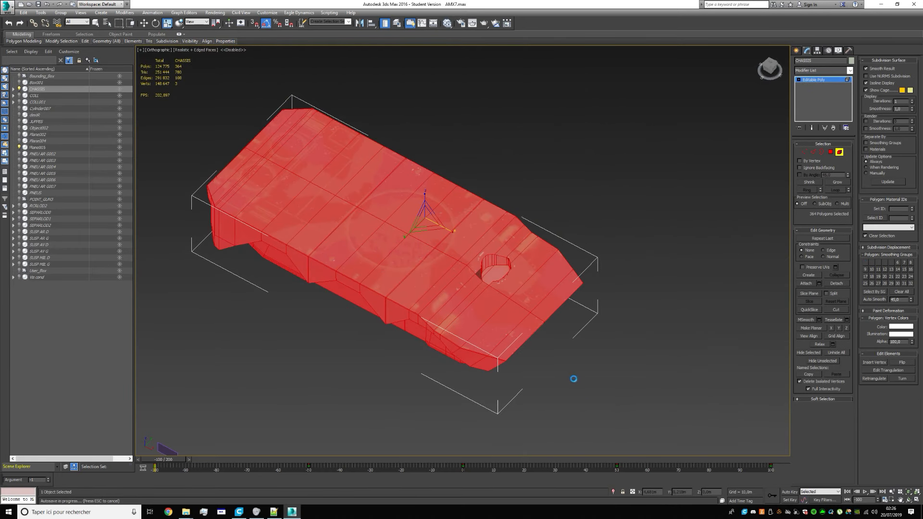
alt+middle_drag(612, 381, 650, 382)
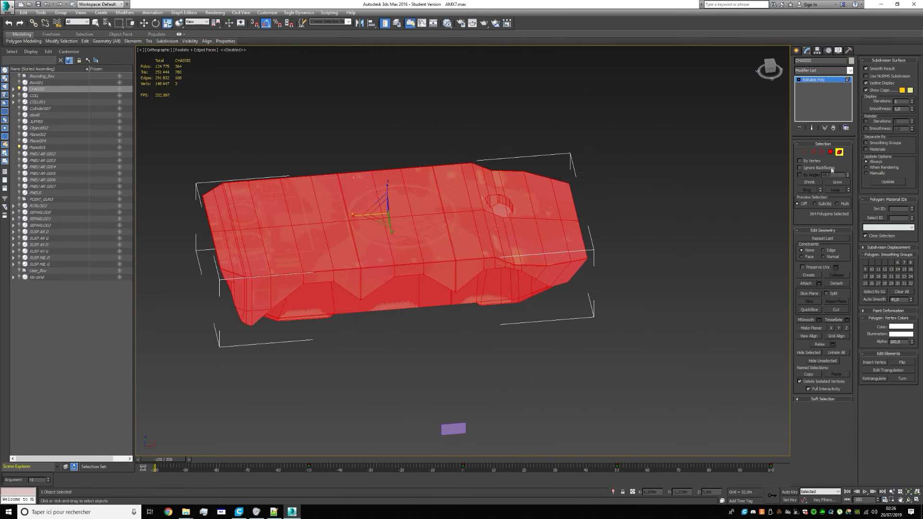
Switch the chassis to Edge level and clear its edge selection
click(839, 152)
click(813, 152)
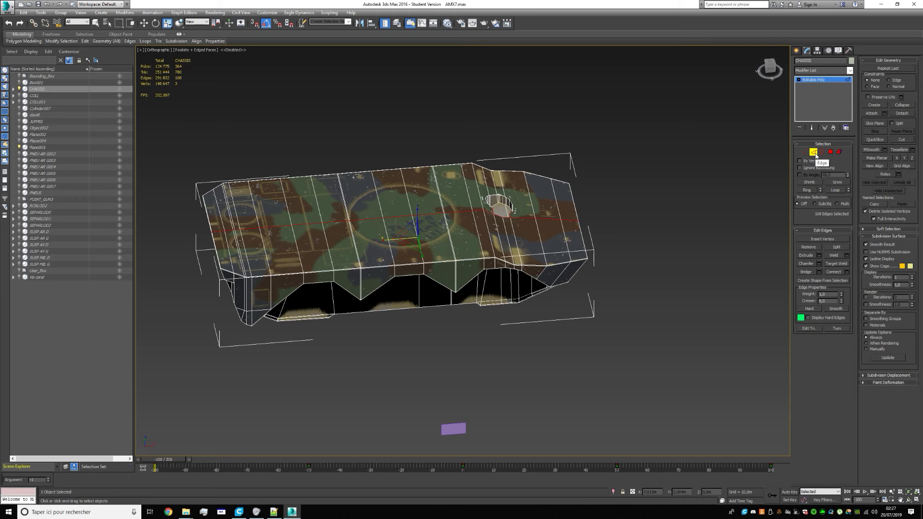
scroll(367, 249, up, 5)
click(538, 445)
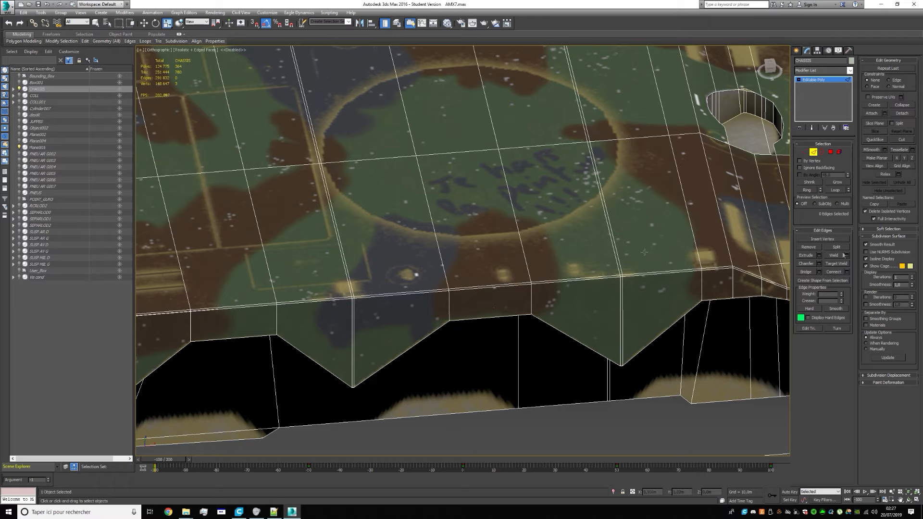
scroll(365, 226, down, 4)
middle_drag(365, 227, 399, 238)
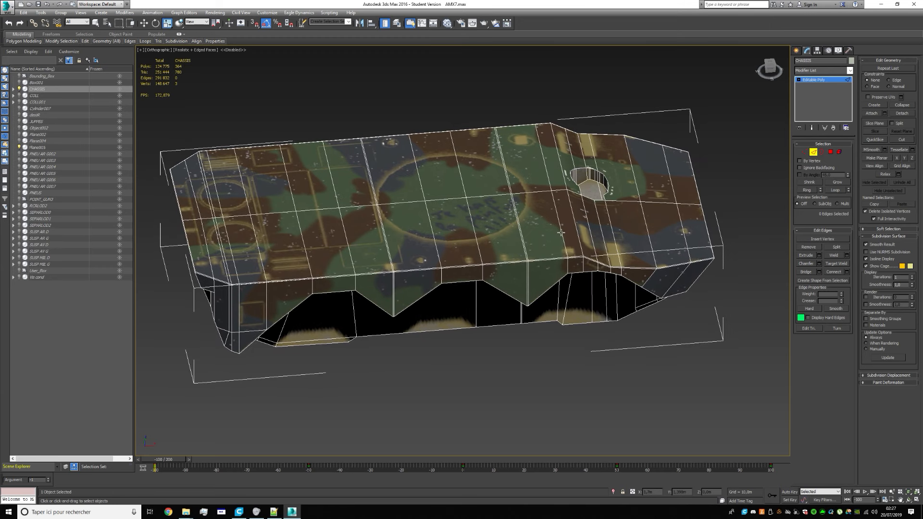
In the Top view, window-select the edges crossing the chassis half opposite the hatch
key(t)
scroll(561, 233, down, 3)
scroll(529, 247, up, 9)
middle_drag(692, 192, 560, 270)
scroll(562, 271, up, 4)
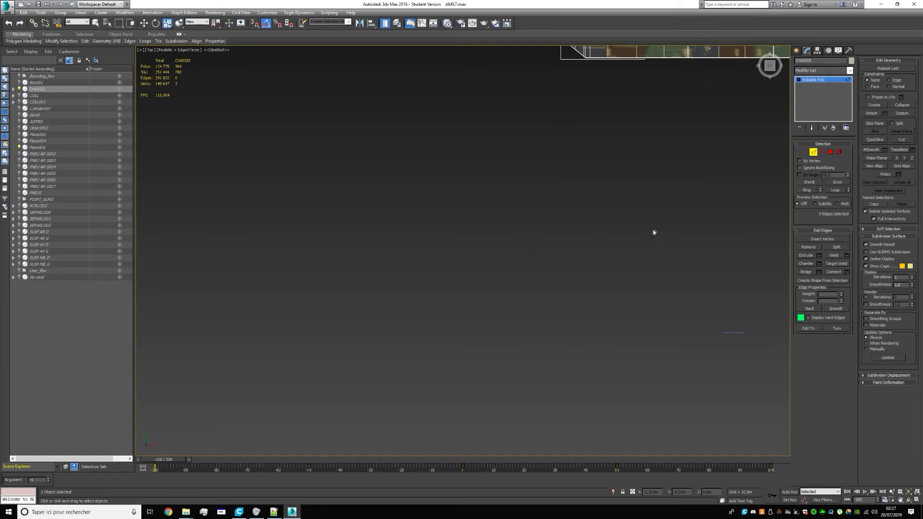
middle_drag(653, 232, 437, 420)
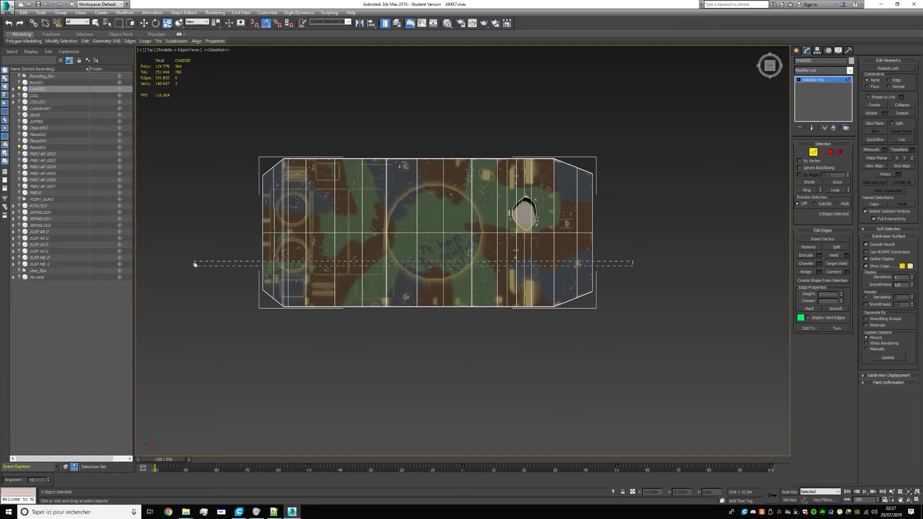
drag(194, 263, 194, 264)
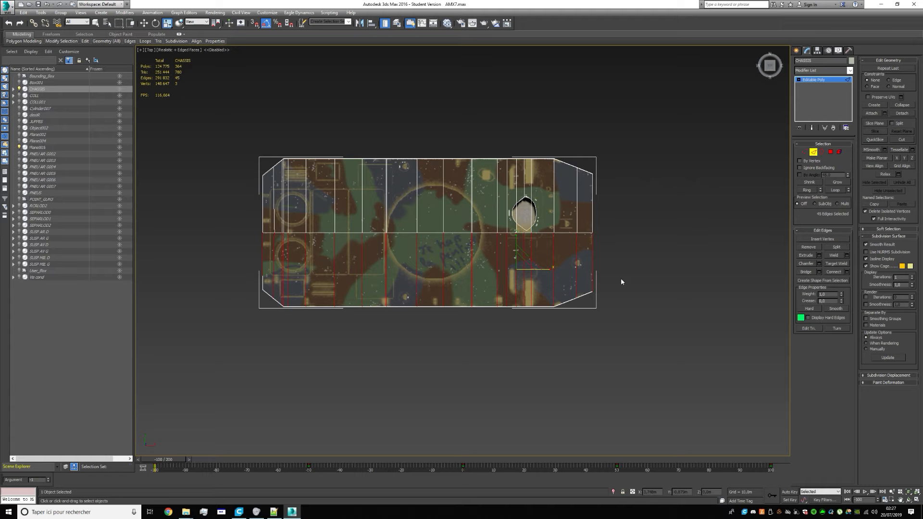
scroll(530, 306, up, 2)
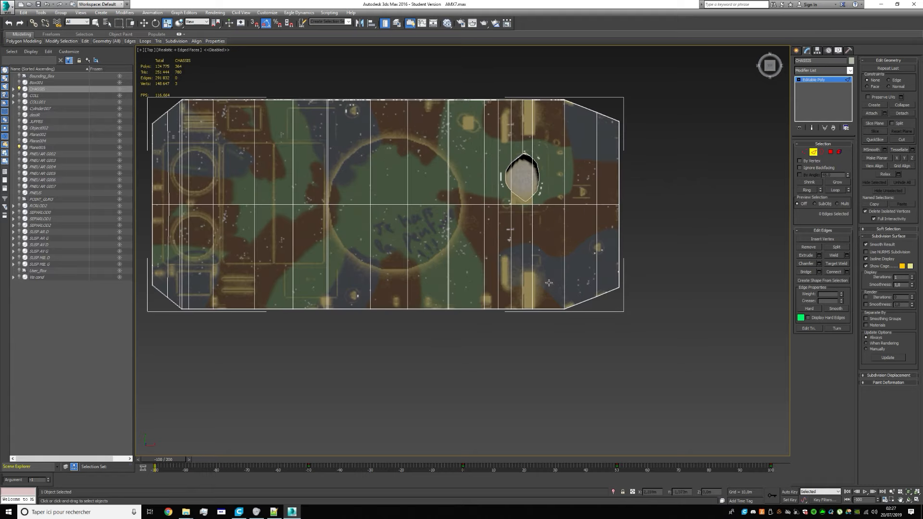
Select one crosswise edge on the chassis half opposite the hatch, expand it to its edge ring, and inspect the ring
click(532, 248)
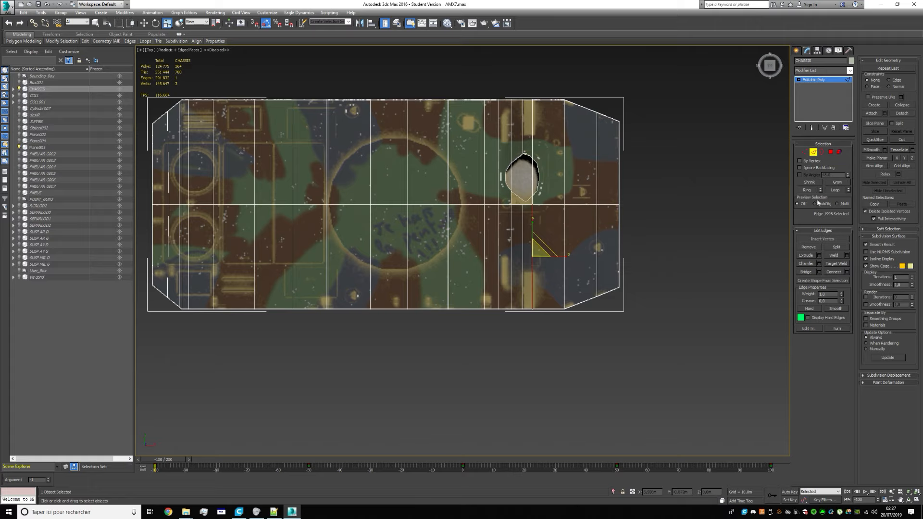
click(807, 190)
click(596, 252)
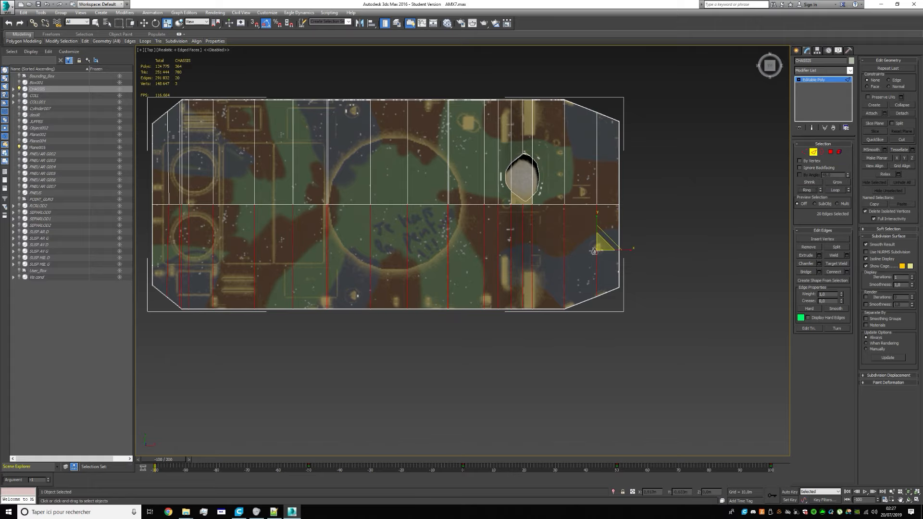
alt+middle_drag(649, 274, 650, 243)
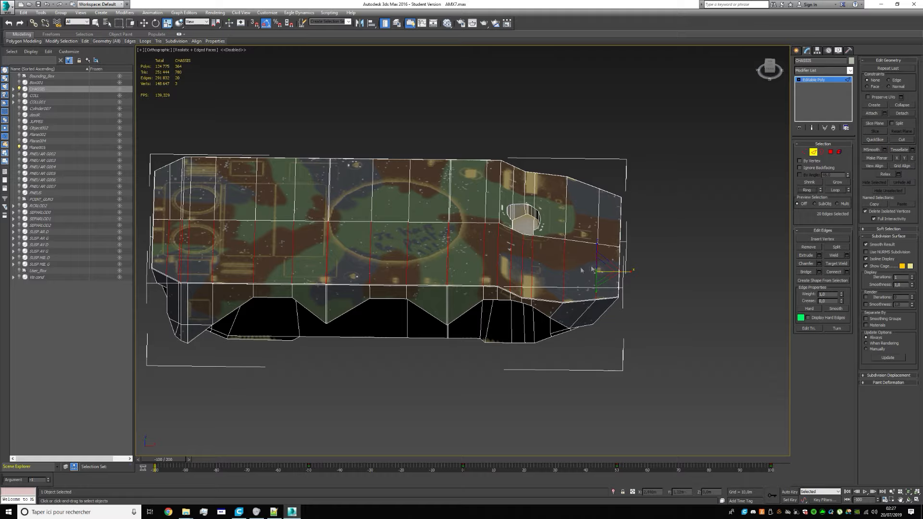
alt+middle_drag(536, 348, 489, 334)
scroll(438, 365, up, 9)
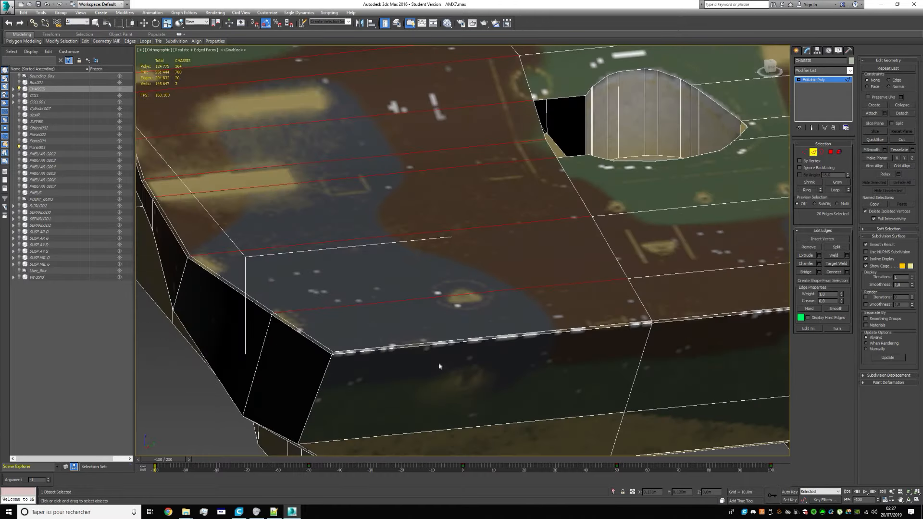
scroll(397, 324, down, 10)
alt+middle_drag(397, 324, 556, 308)
scroll(408, 288, up, 5)
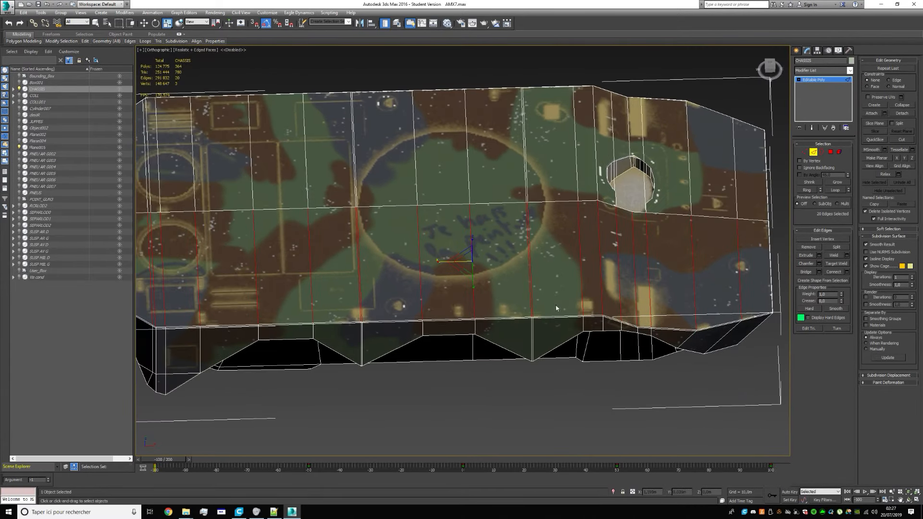
scroll(553, 274, down, 2)
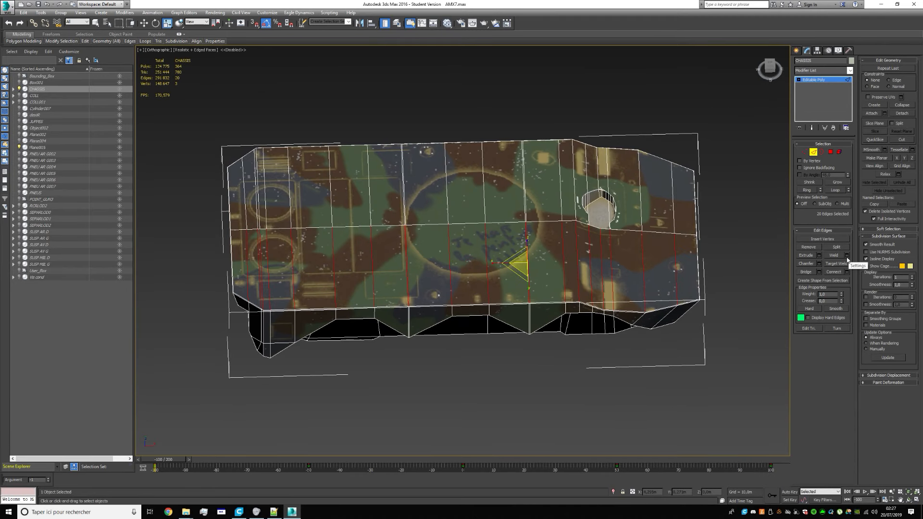
Clear the ring selection and individually select three consecutive edges along the chassis deck's centreline
click(545, 258)
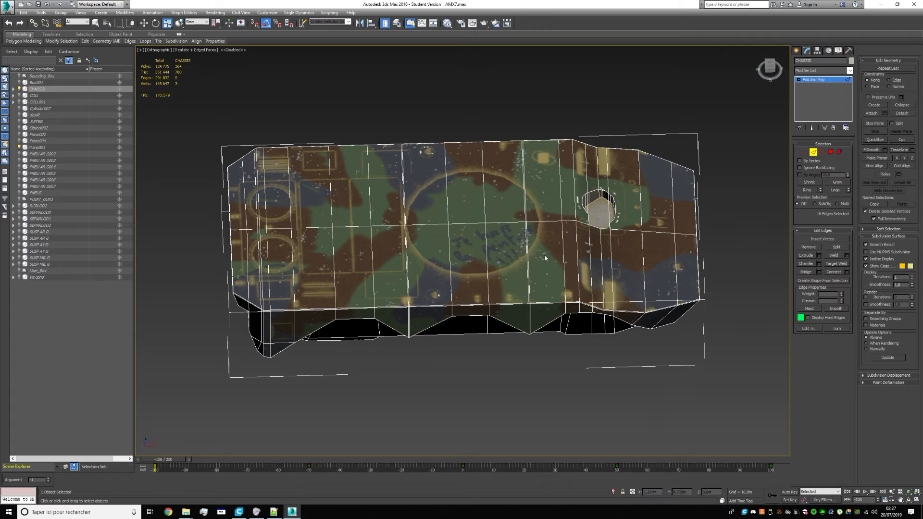
click(390, 225)
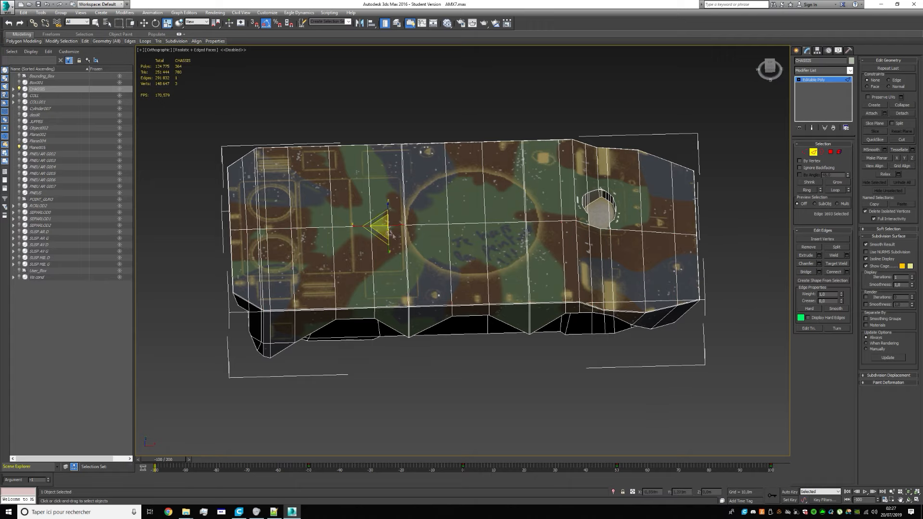
scroll(403, 227, up, 4)
scroll(411, 220, down, 6)
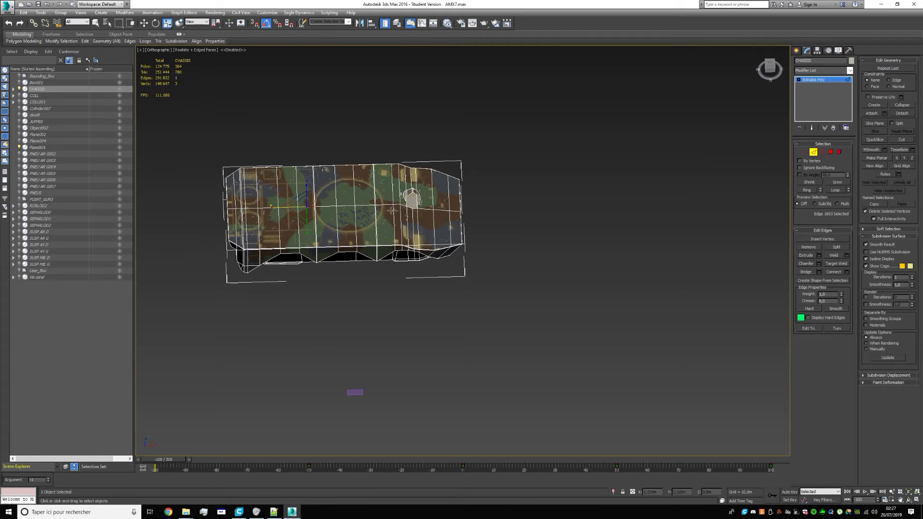
scroll(347, 221, up, 4)
ctrl+click(312, 185)
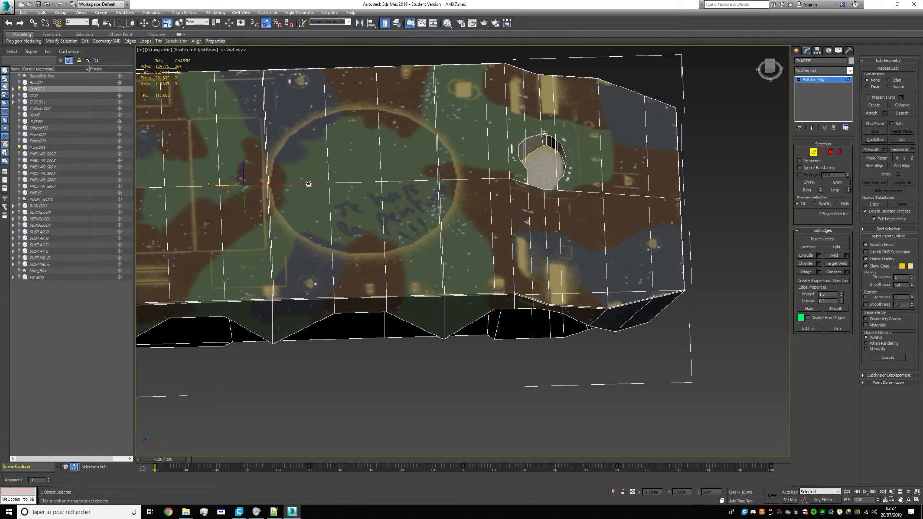
ctrl+click(340, 183)
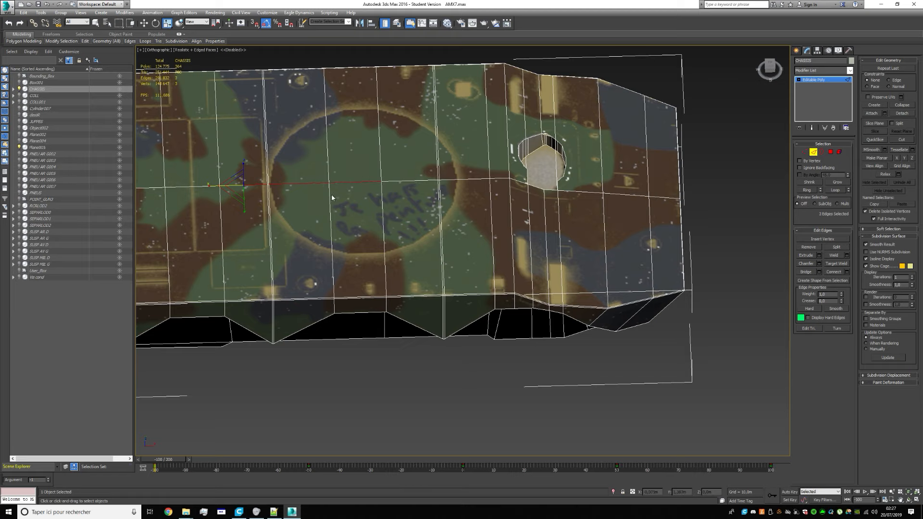
Select a single centreline edge inside the painted circle and expand it to its full edge loop
click(296, 184)
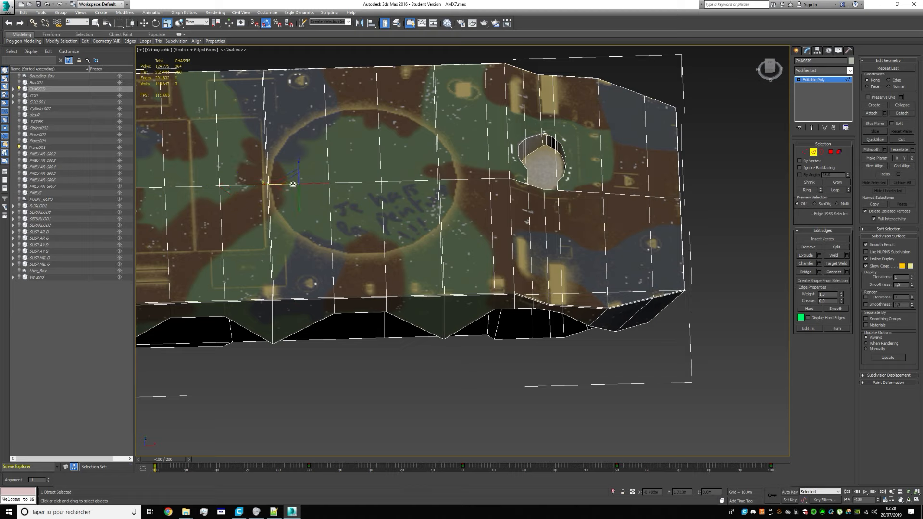
click(839, 192)
scroll(514, 207, down, 3)
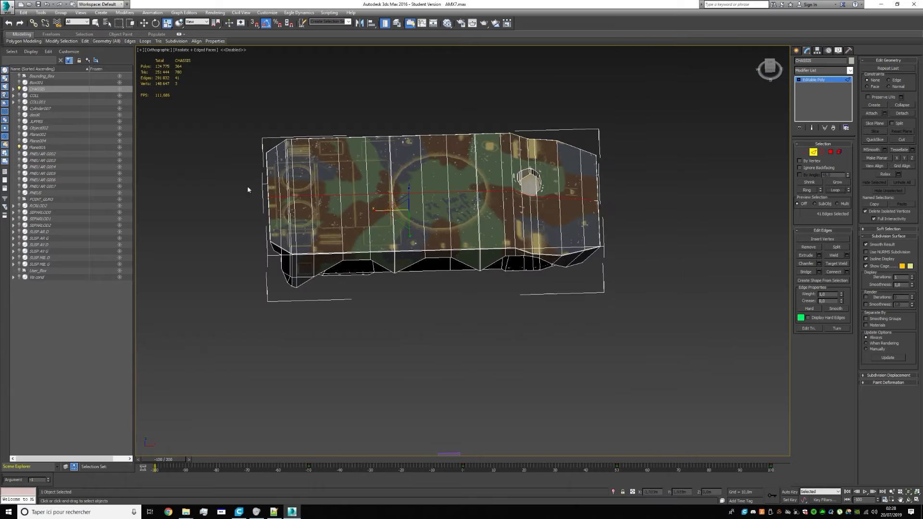
Leave the chassis's Edge level and select the small plane in front of the vehicle
click(813, 152)
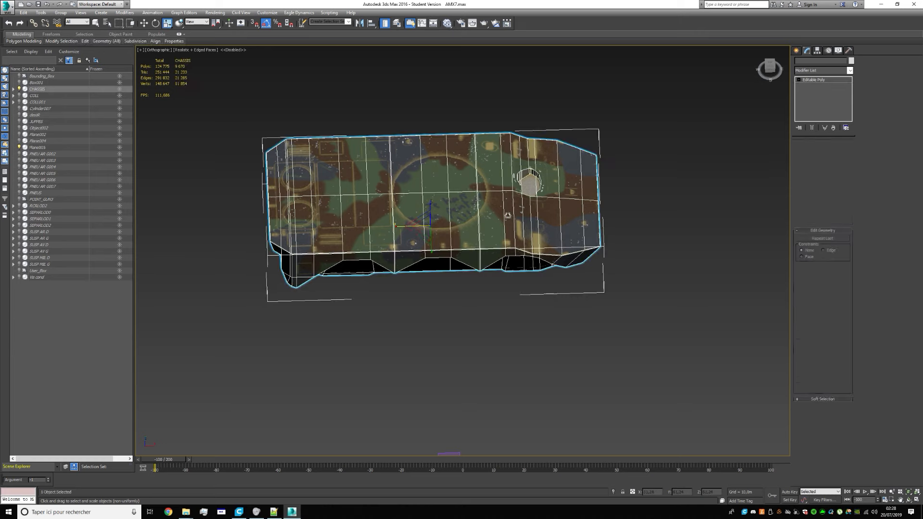
scroll(605, 280, down, 3)
click(424, 290)
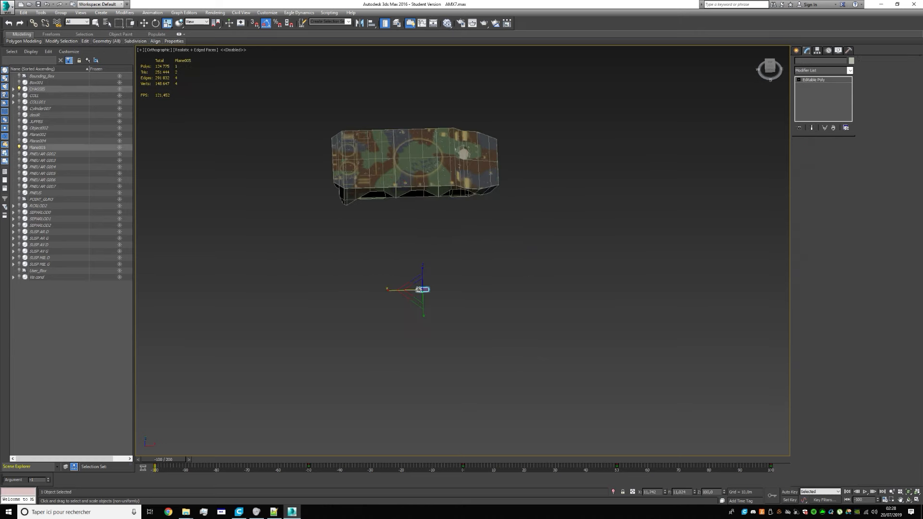
scroll(418, 241, up, 4)
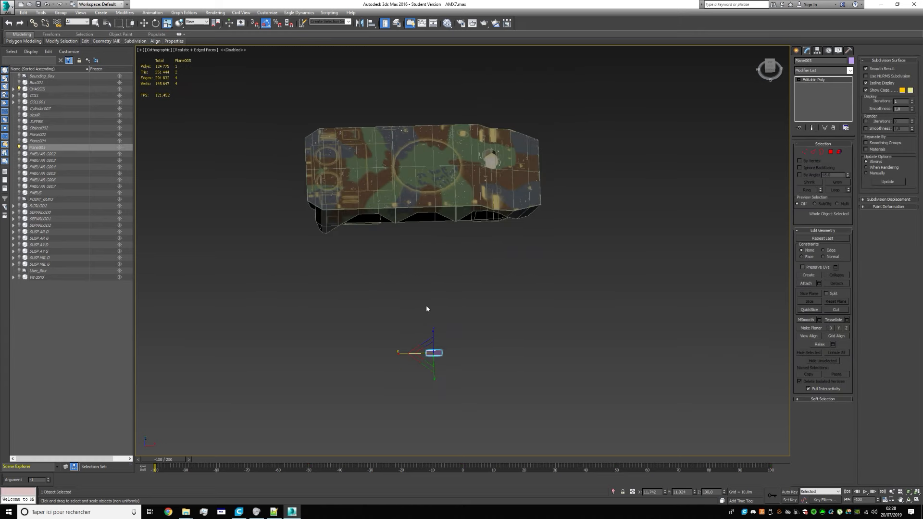
middle_drag(433, 310, 484, 308)
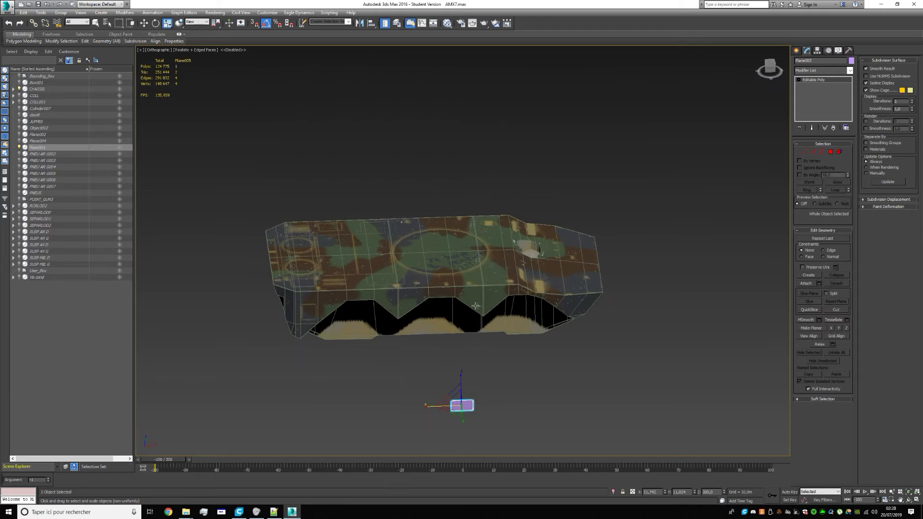
In the Front view, move the plane vertically down onto the chassis side strip above the middle wheel arch
scroll(483, 307, down, 3)
key(f)
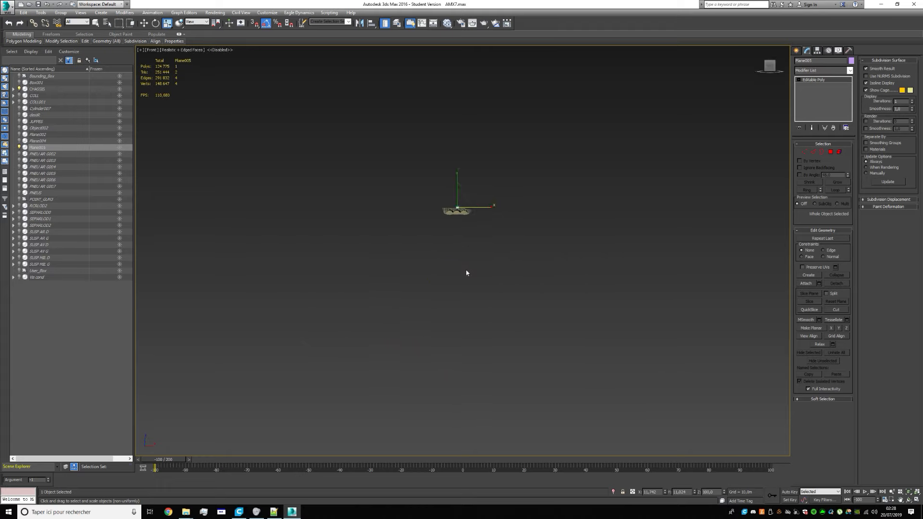
scroll(457, 178, up, 6)
scroll(378, 243, down, 4)
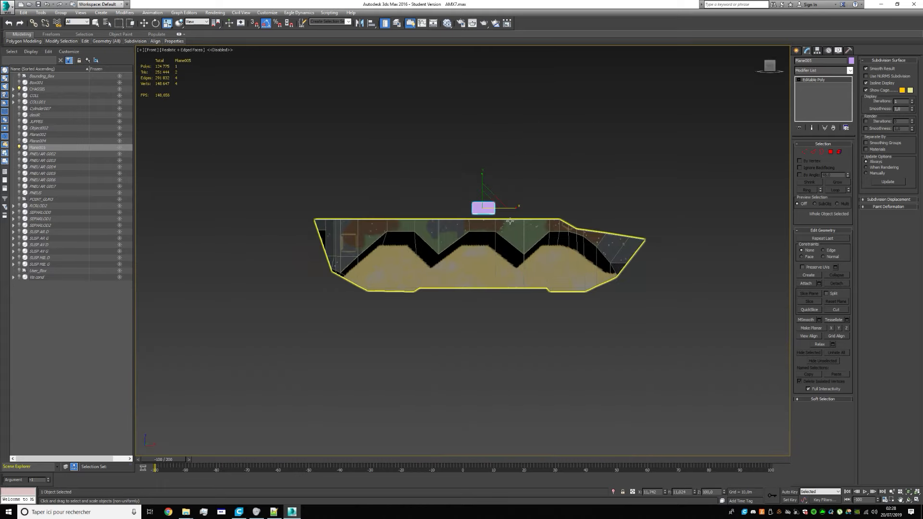
scroll(426, 178, up, 7)
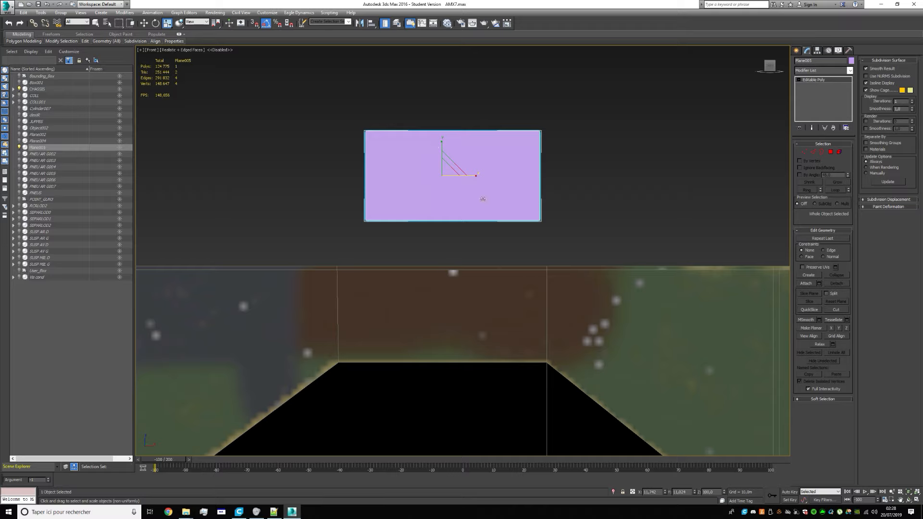
click(144, 23)
drag(442, 149, 443, 289)
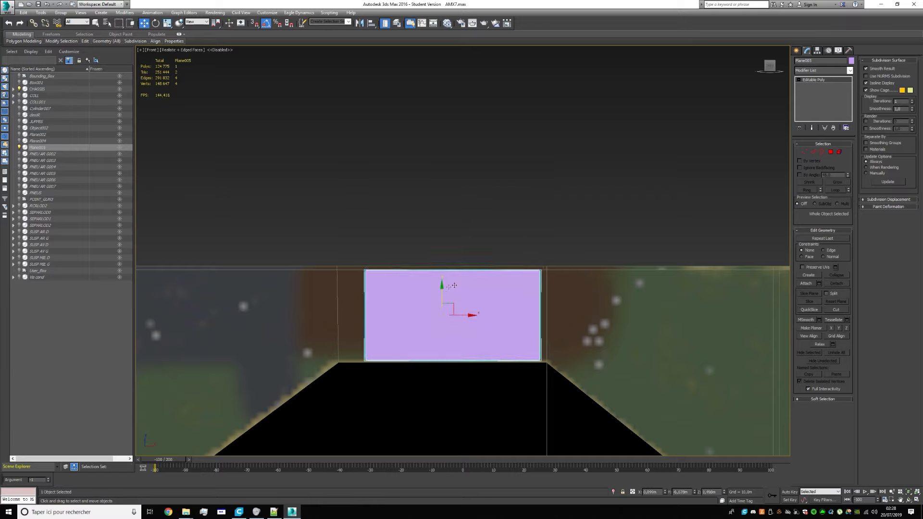
At Edge level, move the plane's two vertical edges outward to line up with the upper corners of the middle wheel arch
click(814, 153)
scroll(474, 267, up, 2)
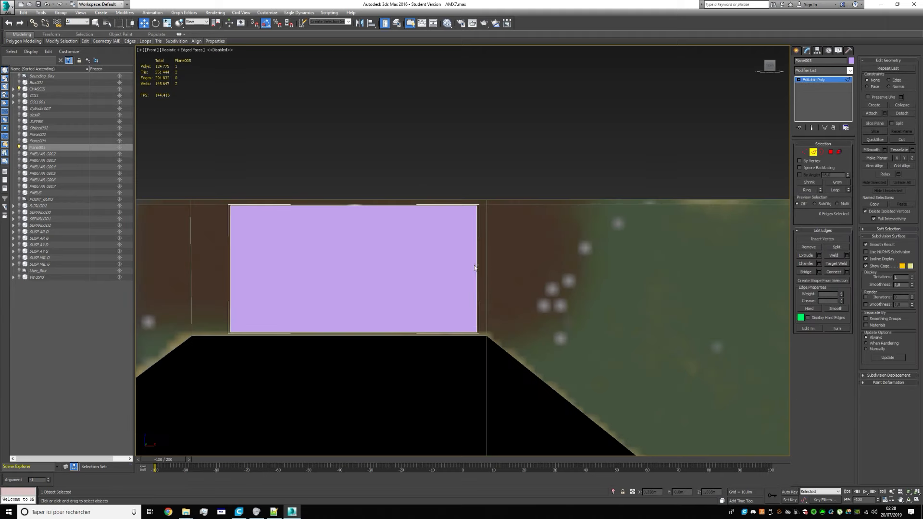
click(477, 263)
drag(506, 270, 515, 272)
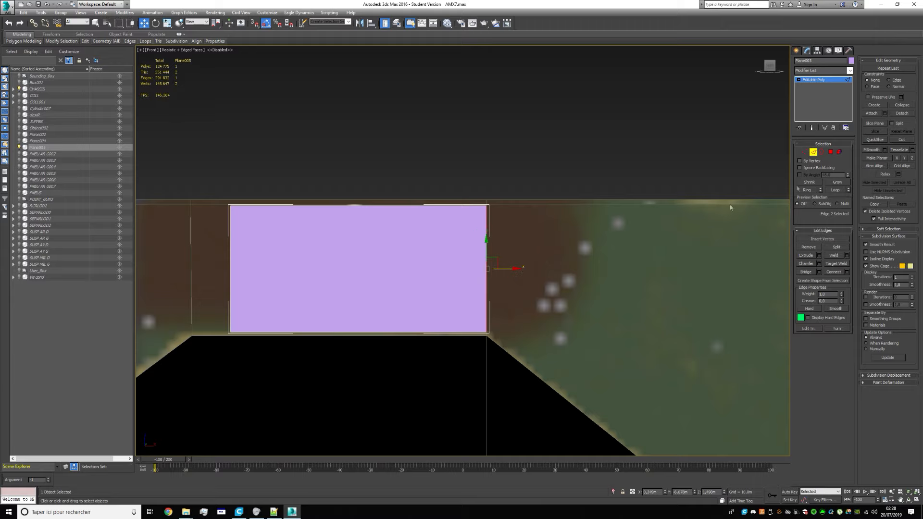
middle_drag(396, 166, 444, 206)
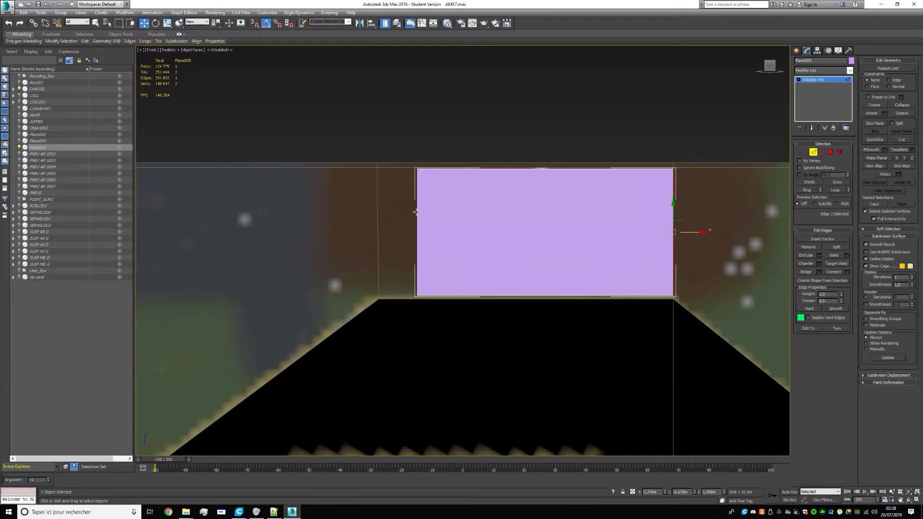
click(416, 212)
drag(444, 231, 404, 225)
Move the plane's lower edge down to meet the upper edge of the wheel arch
middle_drag(587, 219, 556, 192)
scroll(418, 275, up, 2)
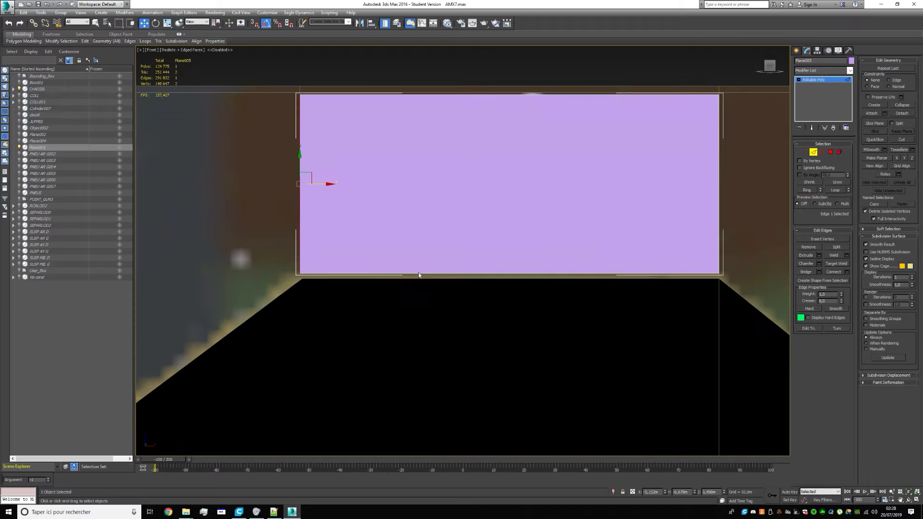
click(429, 274)
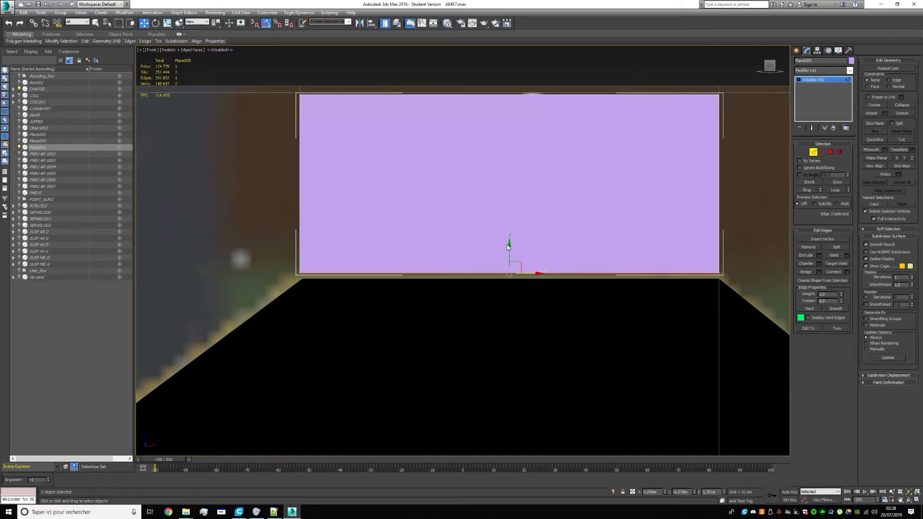
drag(508, 247, 506, 249)
Select the plane's vertical edge beside the V-shaped chassis panel and examine the side outline that continues from it
middle_drag(636, 245, 314, 221)
scroll(312, 219, down, 4)
scroll(320, 217, up, 2)
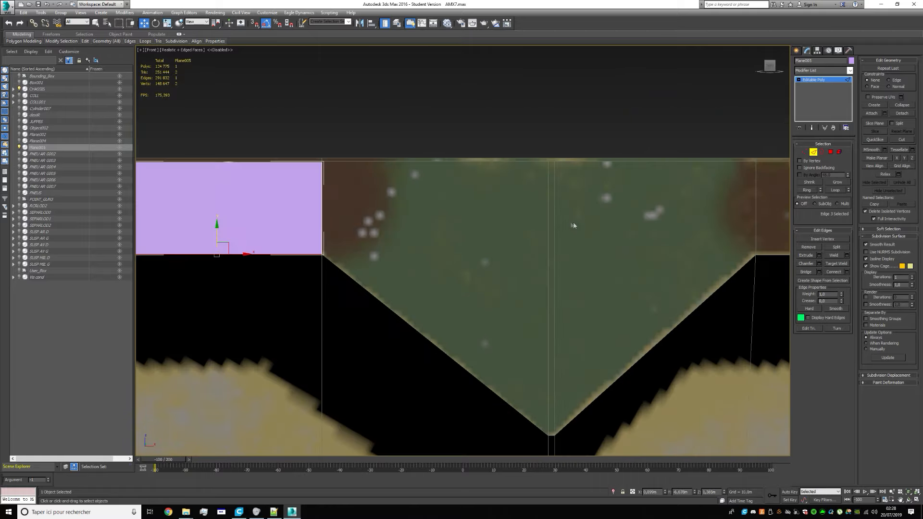
click(321, 206)
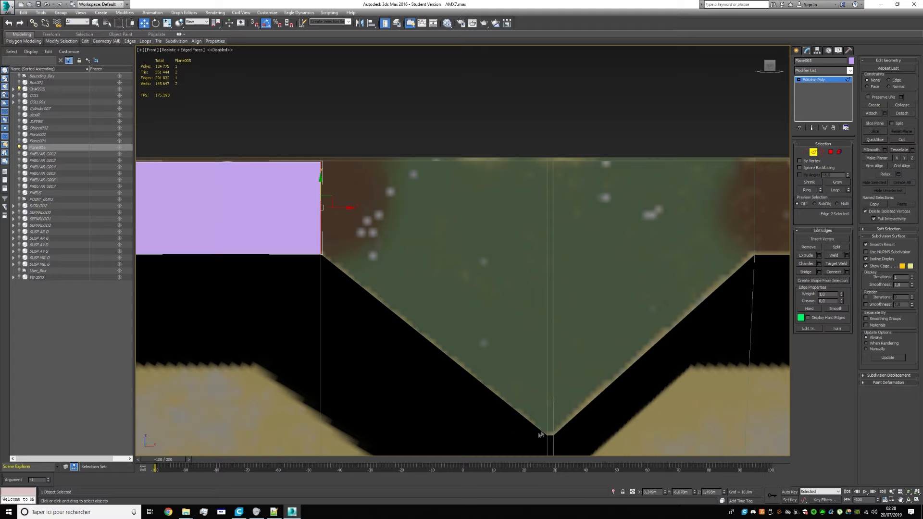
scroll(255, 203, up, 2)
scroll(391, 216, down, 6)
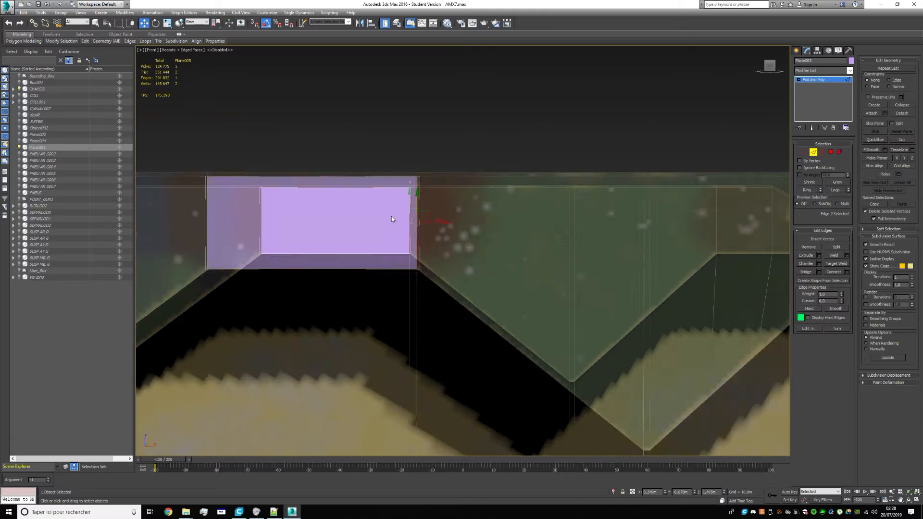
middle_drag(393, 212, 518, 193)
scroll(518, 194, down, 5)
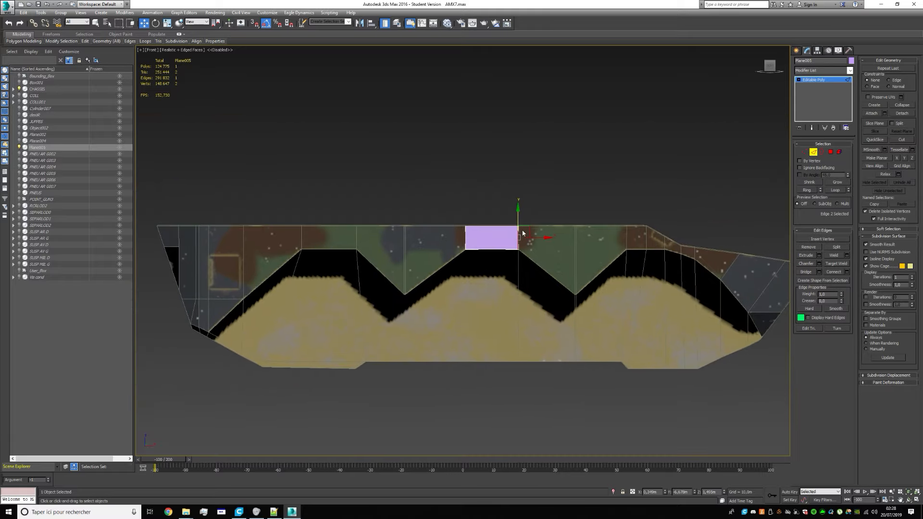
Leave the plane's Edge level, deselect everything, and turn off Edged Faces in the Front view
click(813, 151)
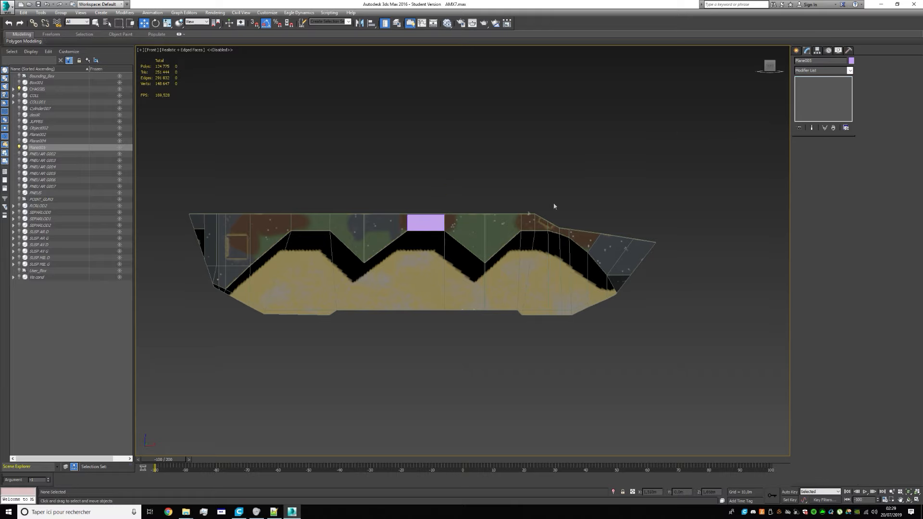
click(500, 202)
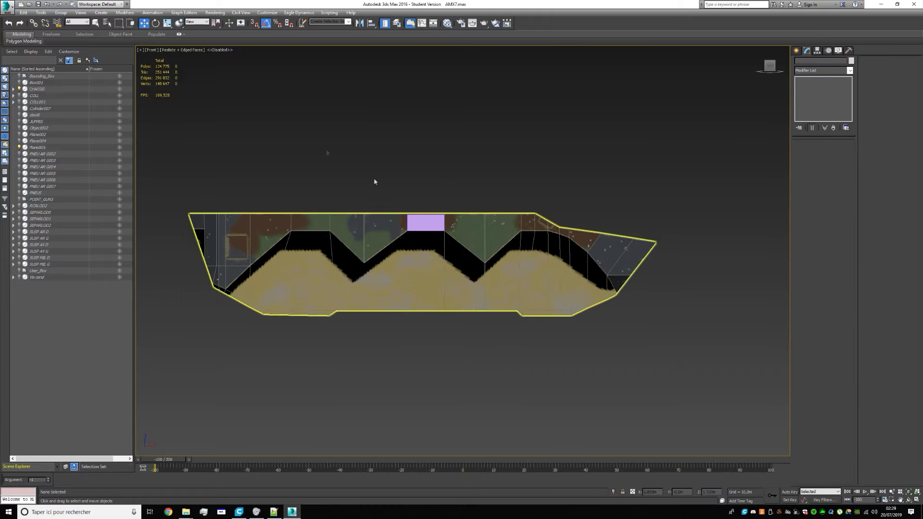
click(184, 50)
click(272, 87)
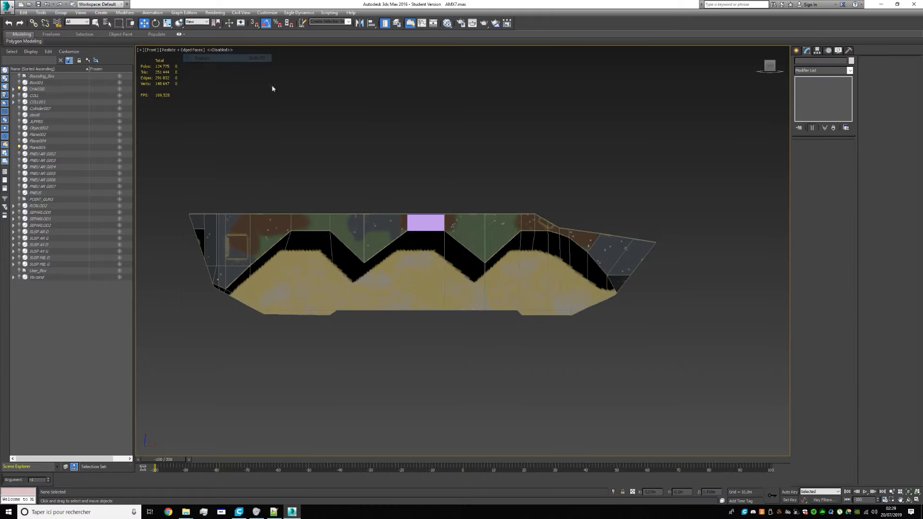
click(179, 51)
click(217, 82)
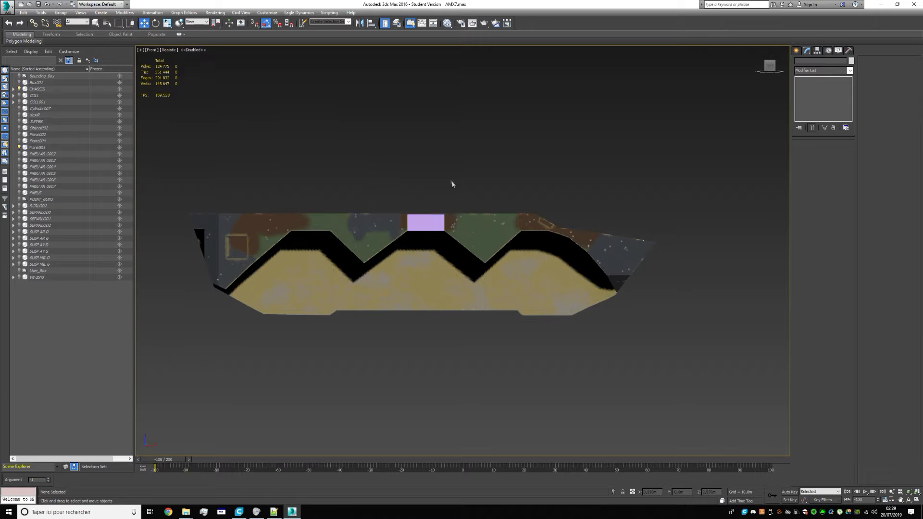
scroll(449, 203, up, 4)
scroll(417, 175, up, 2)
middle_drag(464, 196, 399, 28)
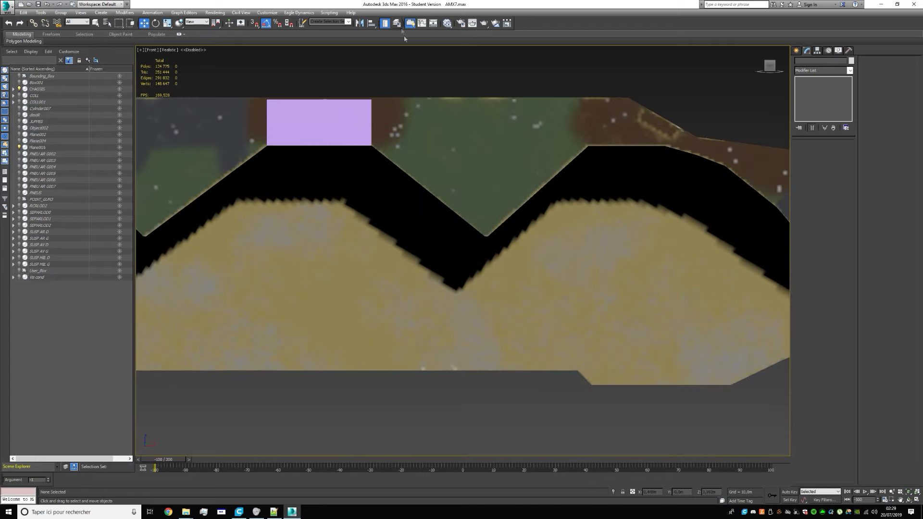
Examine the chassis side outline from the plane past the V-shaped panel to the sloped end above the outer wheel arch
middle_drag(411, 80, 429, 128)
scroll(488, 103, up, 2)
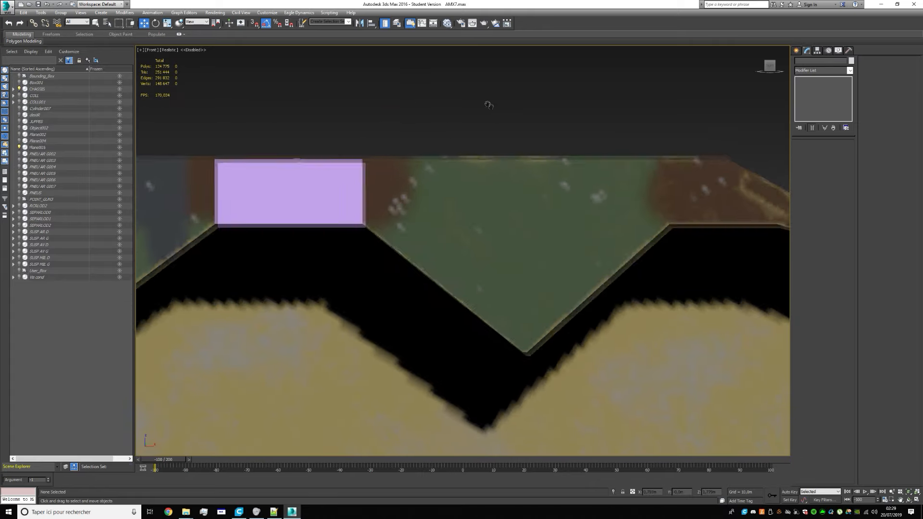
scroll(490, 94, up, 2)
middle_drag(500, 101, 463, 66)
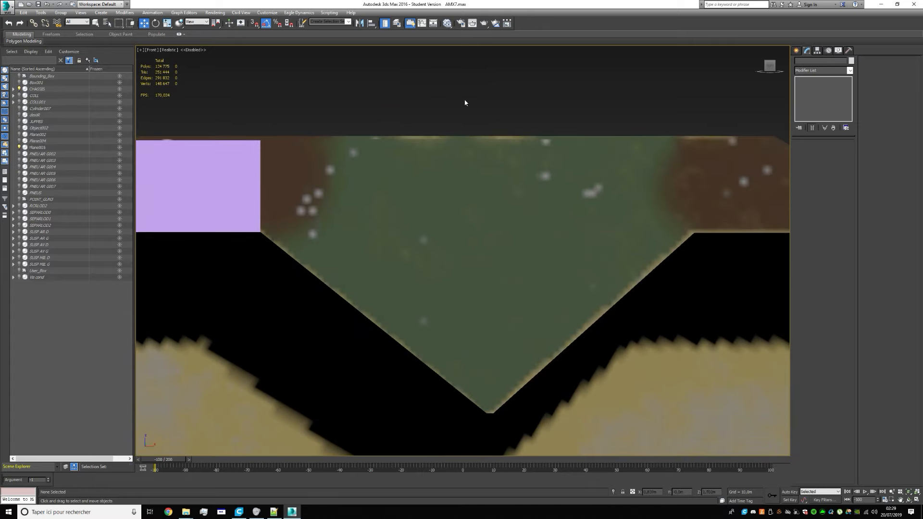
middle_drag(472, 129, 440, 101)
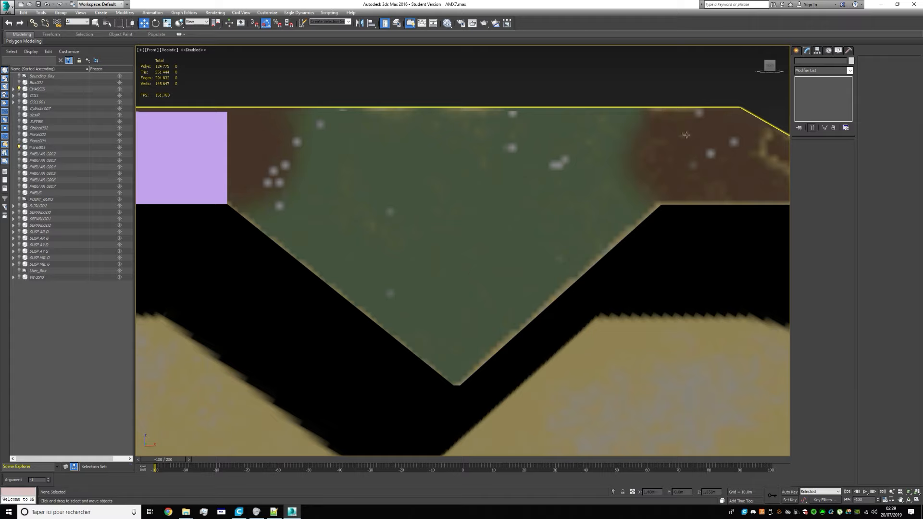
middle_drag(663, 113, 423, 144)
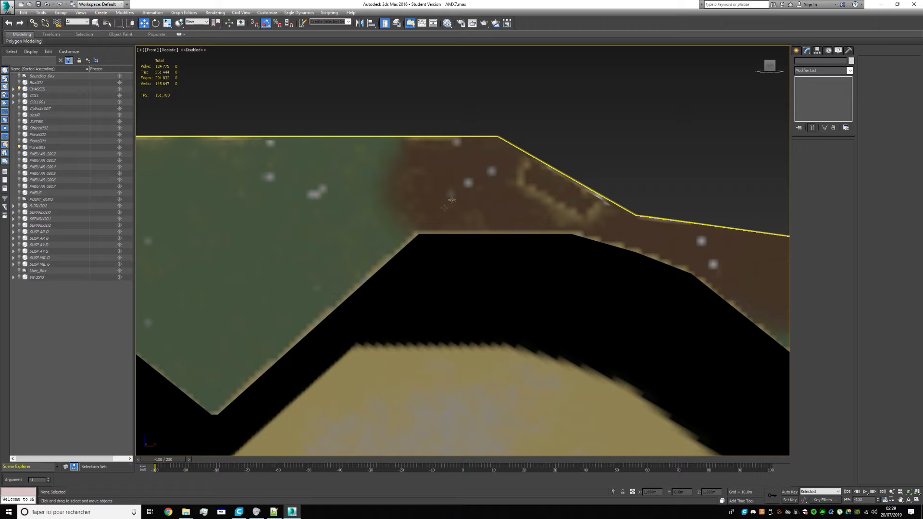
middle_drag(451, 199, 415, 206)
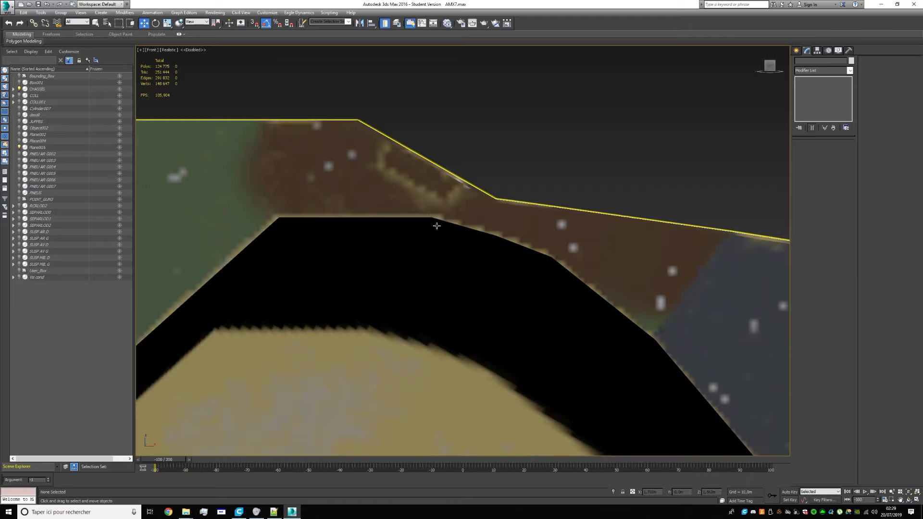
scroll(381, 260, down, 3)
middle_drag(381, 259, 696, 184)
middle_drag(435, 197, 372, 284)
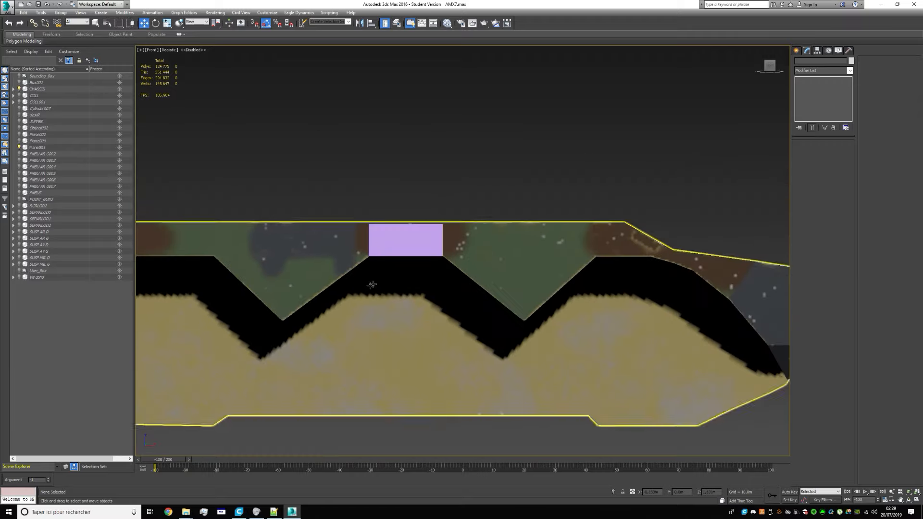
Select the plane and the chassis in turn to compare the plane with the adjoining V-shaped side panel
scroll(397, 265, up, 3)
click(423, 230)
scroll(429, 253, down, 3)
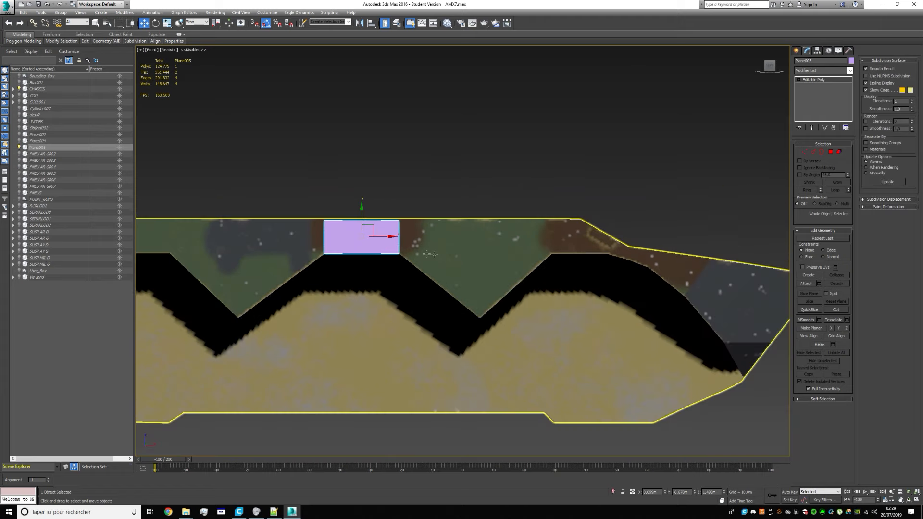
click(429, 254)
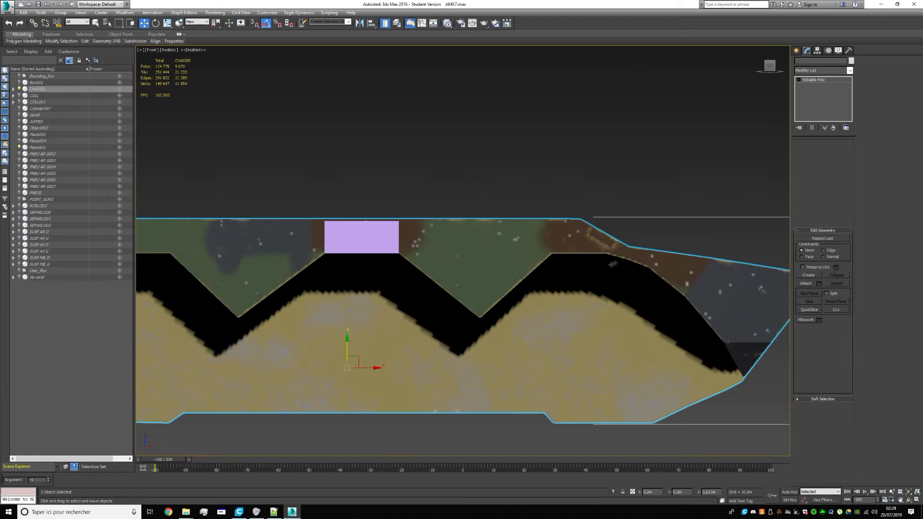
click(411, 206)
click(445, 259)
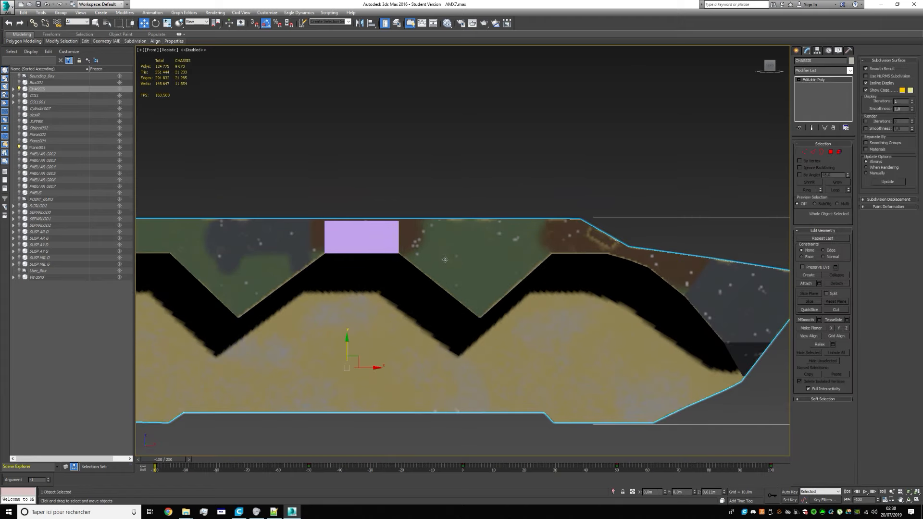
click(398, 179)
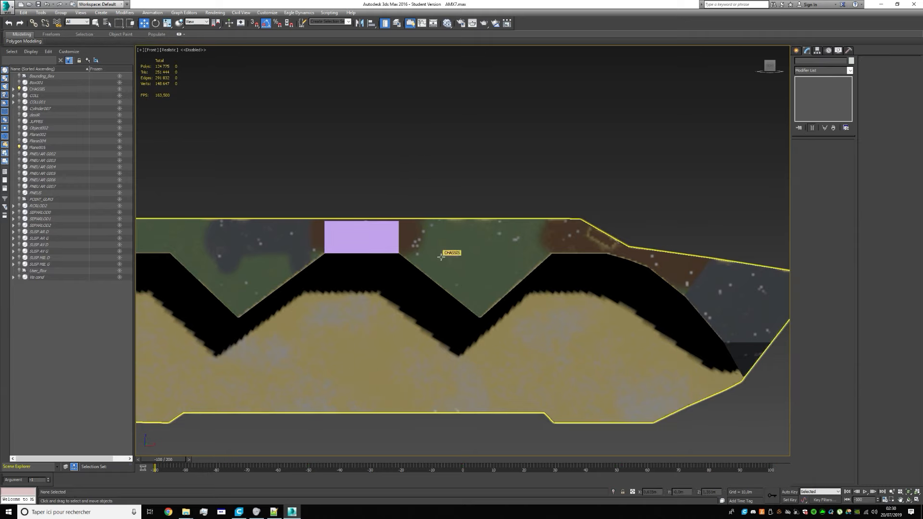
click(481, 246)
click(380, 238)
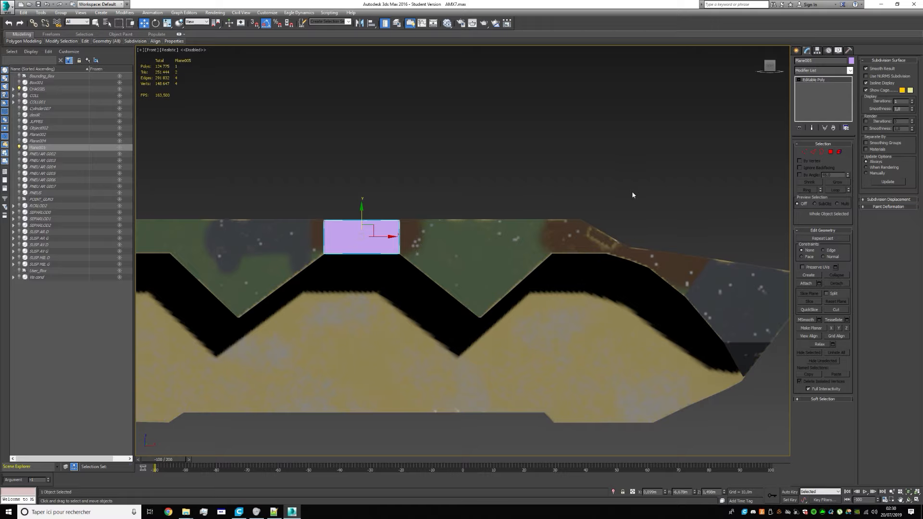
scroll(376, 233, up, 5)
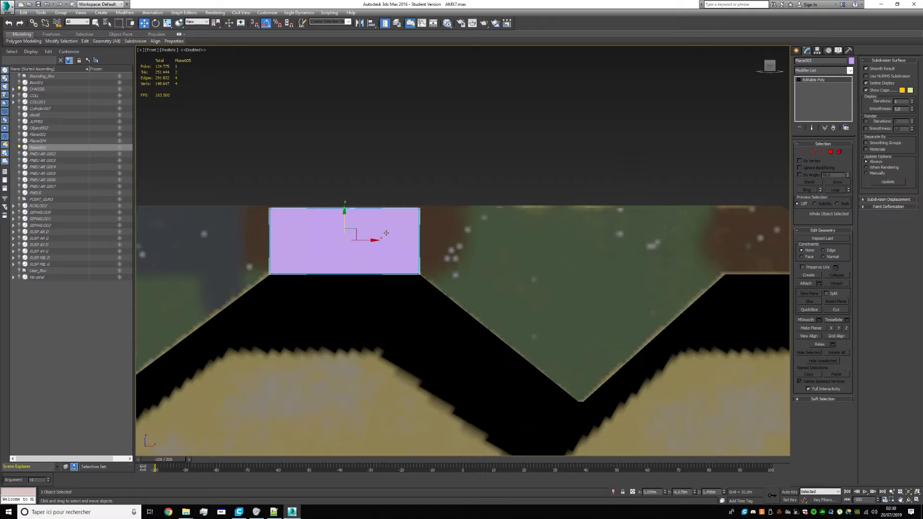
click(635, 279)
middle_drag(635, 279, 554, 244)
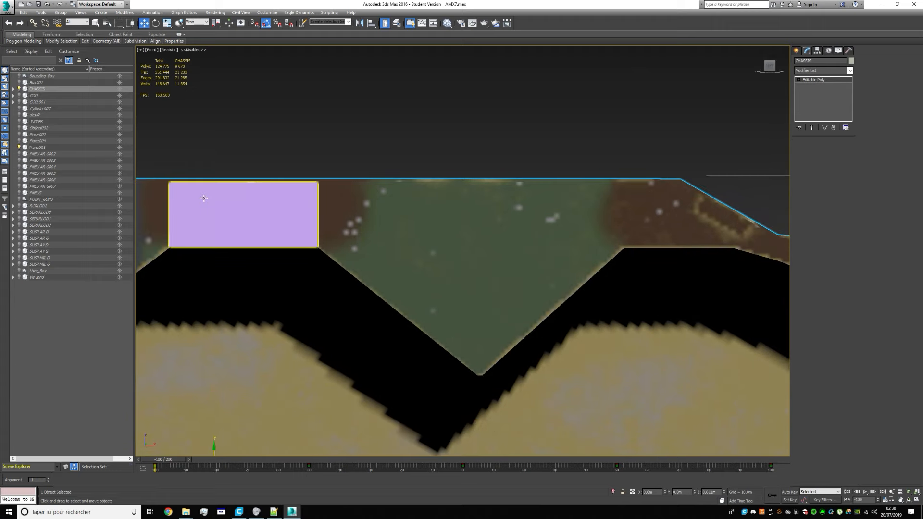
click(243, 202)
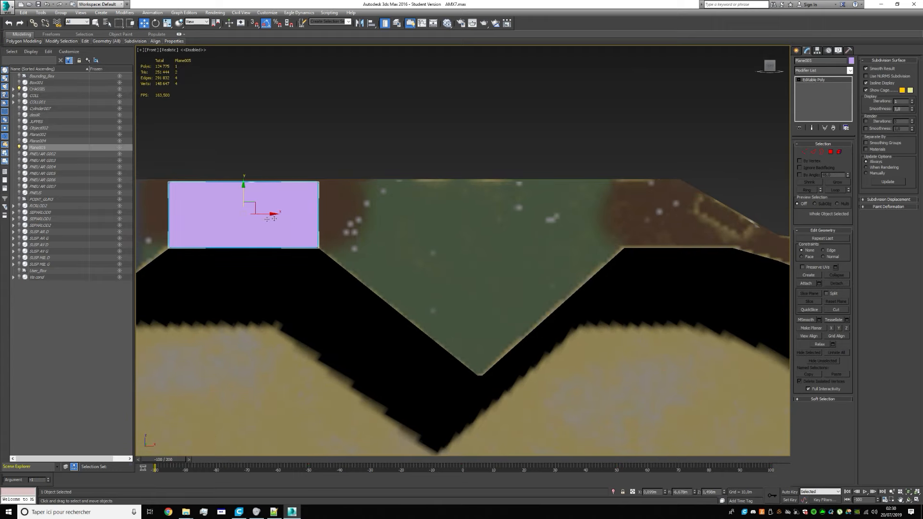
Turn on Edged Faces in the Front view and reselect the plane
middle_drag(267, 219, 336, 223)
click(170, 49)
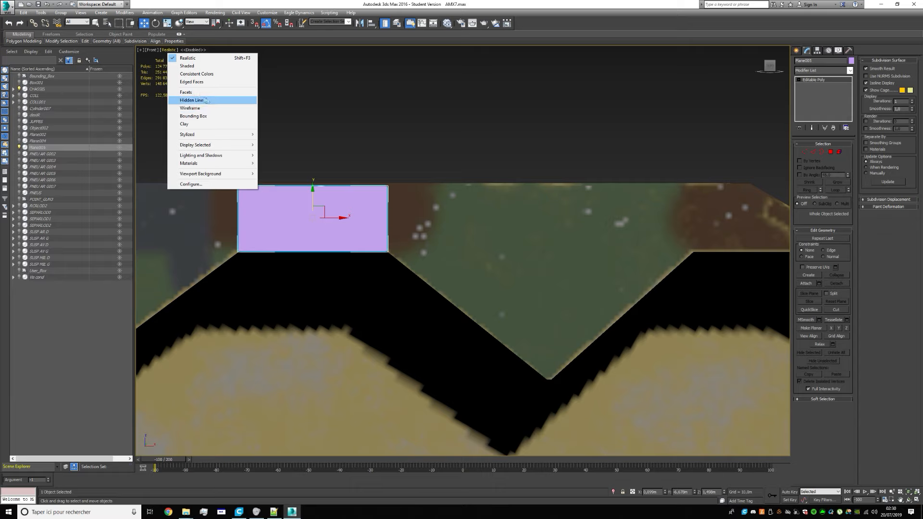
click(192, 81)
scroll(370, 227, up, 5)
click(475, 69)
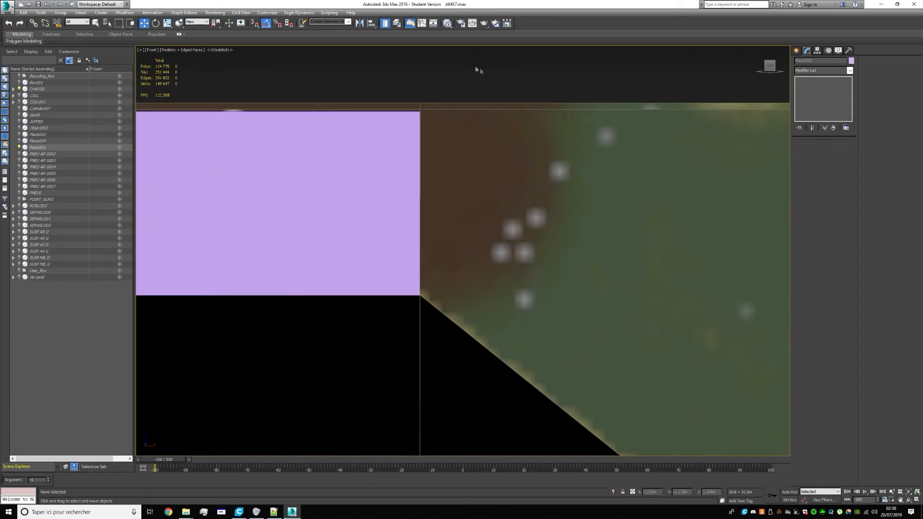
click(255, 192)
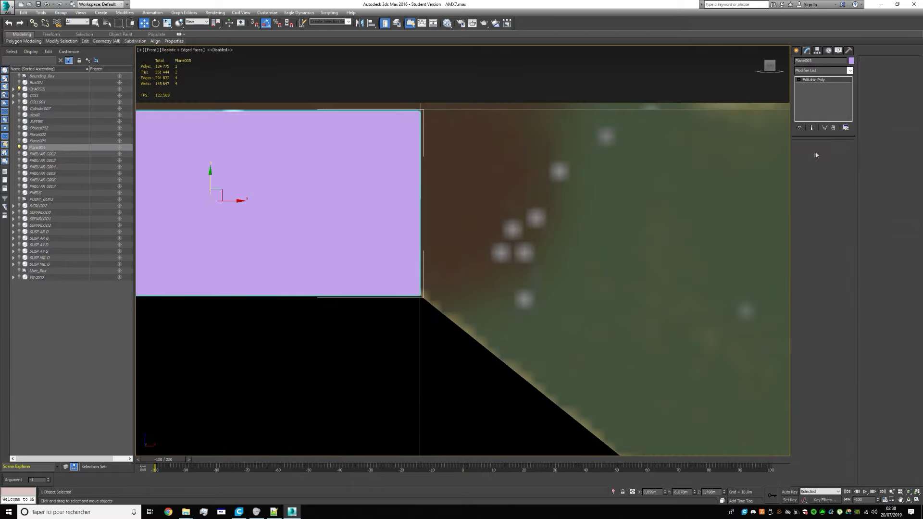
At Edge level, extrude the plane's vertical edge beside the V-shaped panel horizontally to the first chassis edge line above the V's tip
key(2)
click(419, 203)
scroll(478, 207, down, 5)
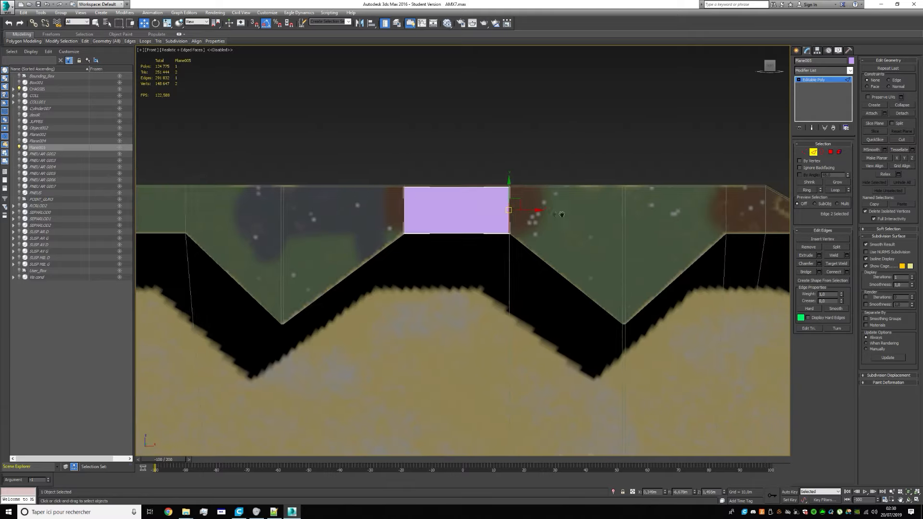
scroll(494, 223, up, 2)
middle_drag(494, 223, 425, 227)
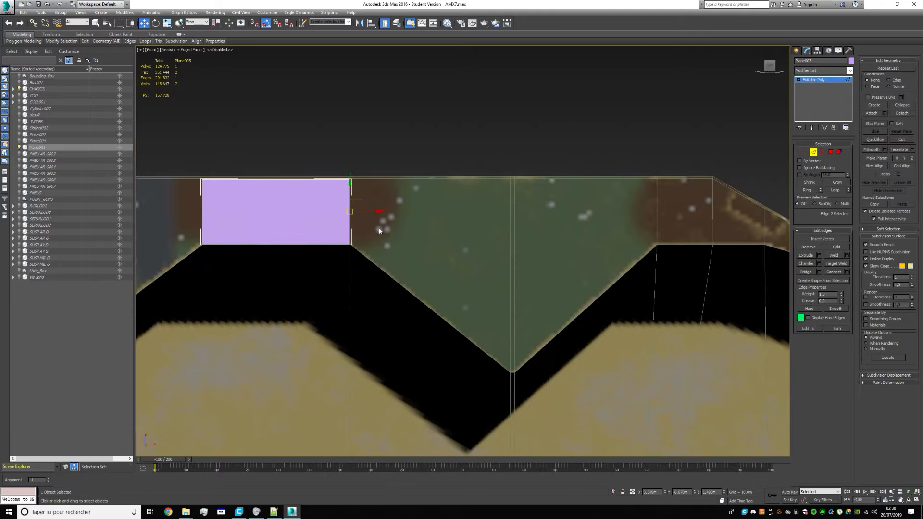
scroll(379, 231, up, 1)
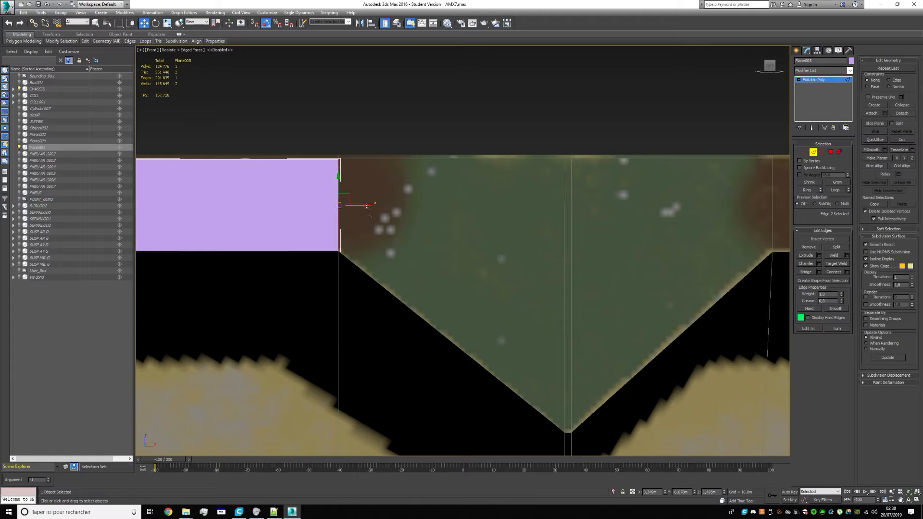
drag(366, 206, 594, 203)
scroll(335, 179, up, 2)
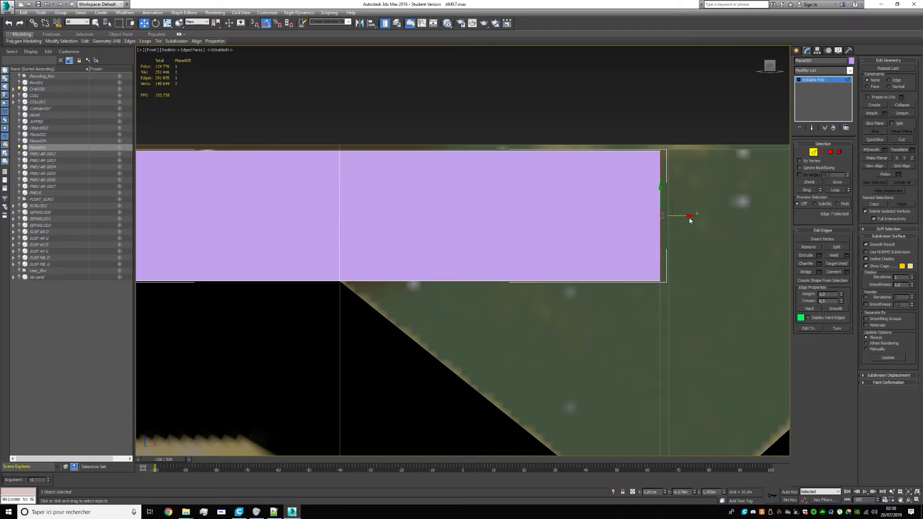
Extrude the same end edge again to form a narrow strip between the two close chassis edge lines above the V's tip
drag(686, 216, 685, 236)
middle_drag(685, 236, 627, 232)
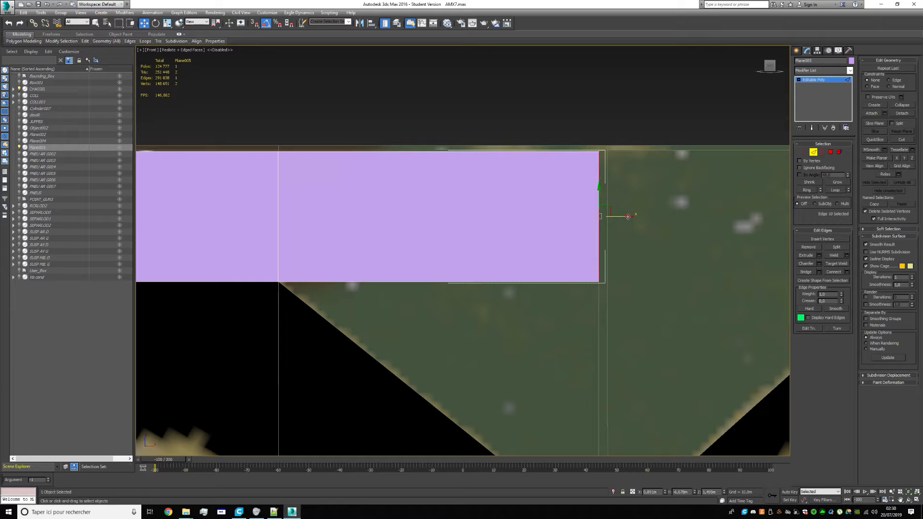
drag(628, 216, 636, 216)
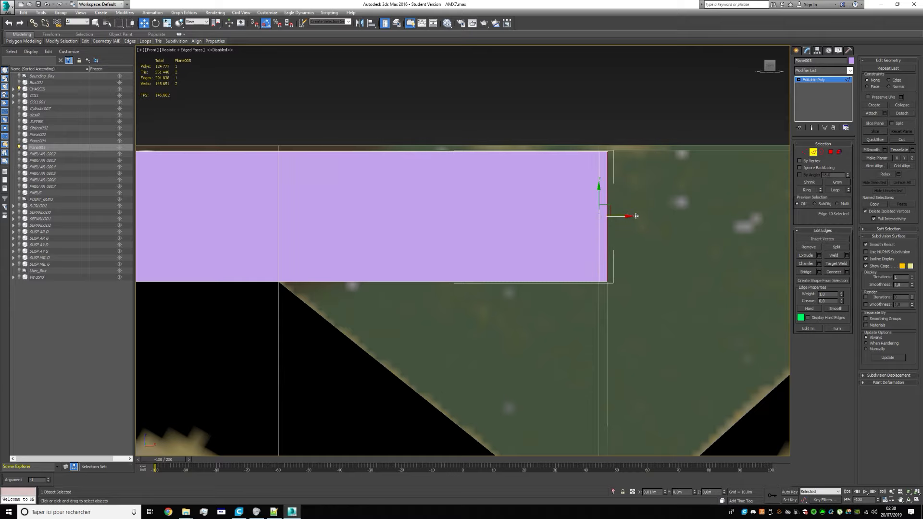
middle_drag(635, 215, 282, 204)
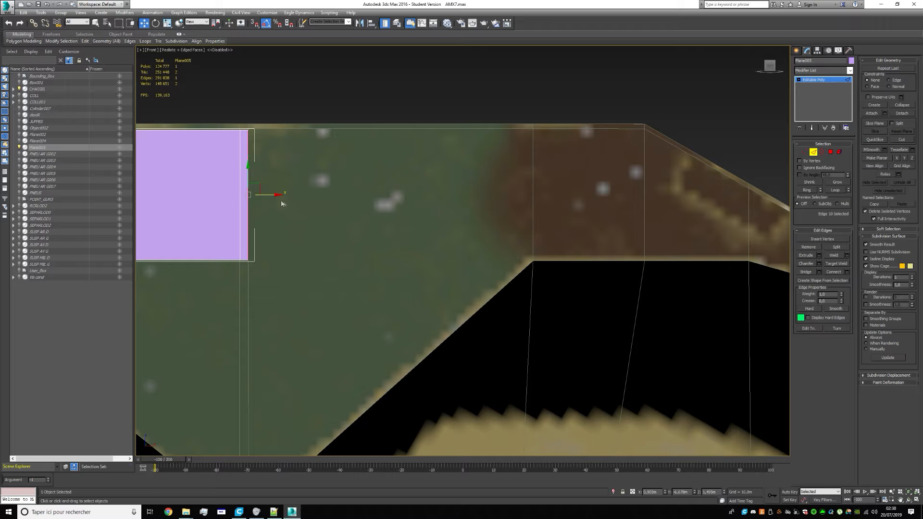
Extrude the end edge in successive segments to the outer wheel arch's upper corner and on to the end of its flat top
shift+drag(274, 194, 560, 195)
middle_drag(560, 195, 418, 207)
shift+drag(419, 205, 633, 191)
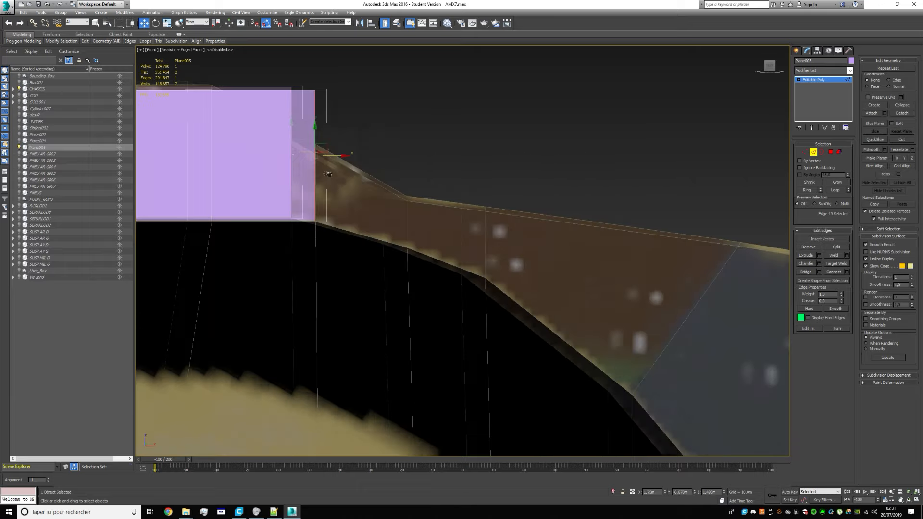
middle_drag(632, 192, 337, 141)
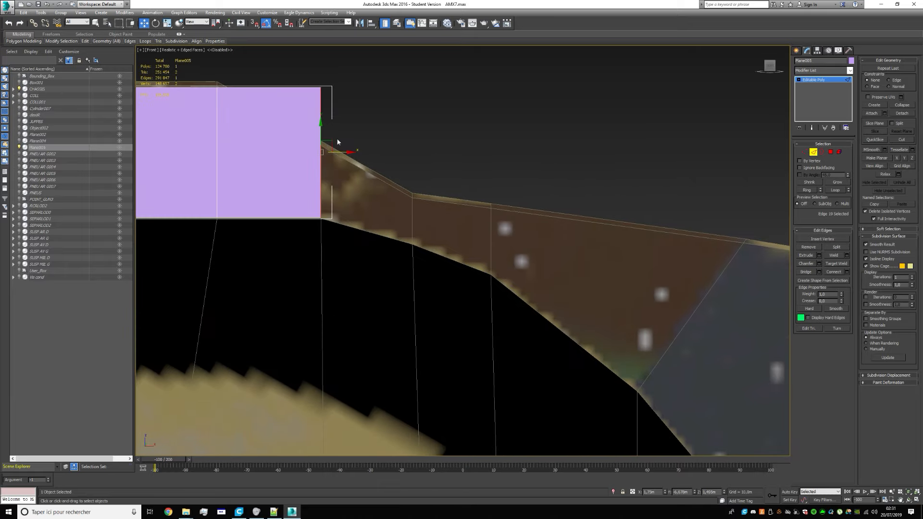
Continue extruding the end edge over the sloped chassis section, matching each chassis edge line up to the dark panel's upper corner
shift+drag(347, 152, 516, 142)
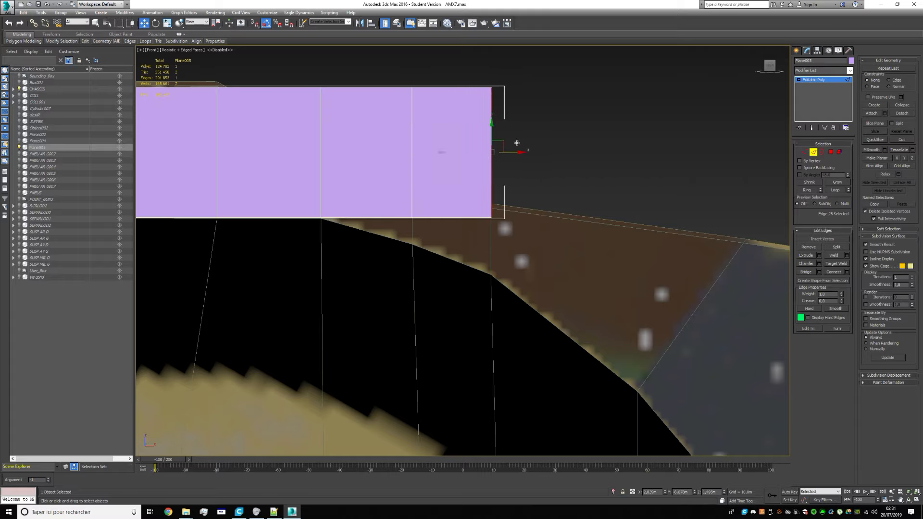
middle_drag(544, 165, 300, 164)
scroll(299, 163, down, 2)
shift+drag(290, 158, 471, 152)
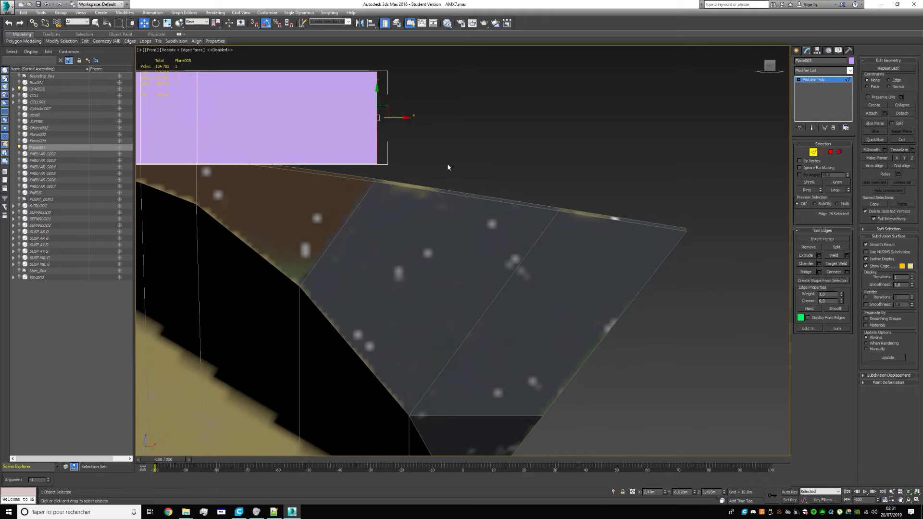
Select the vertical edge at the plane's opposite end and extrude it to the first edge line above the other V-shaped panel's tip
scroll(446, 166, down, 4)
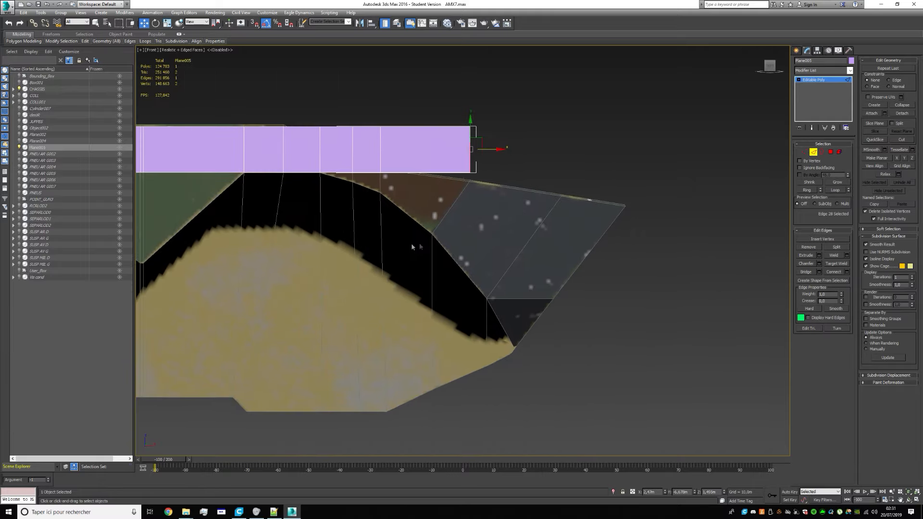
middle_drag(413, 247, 719, 294)
middle_drag(348, 297, 684, 287)
scroll(595, 206, up, 2)
click(553, 180)
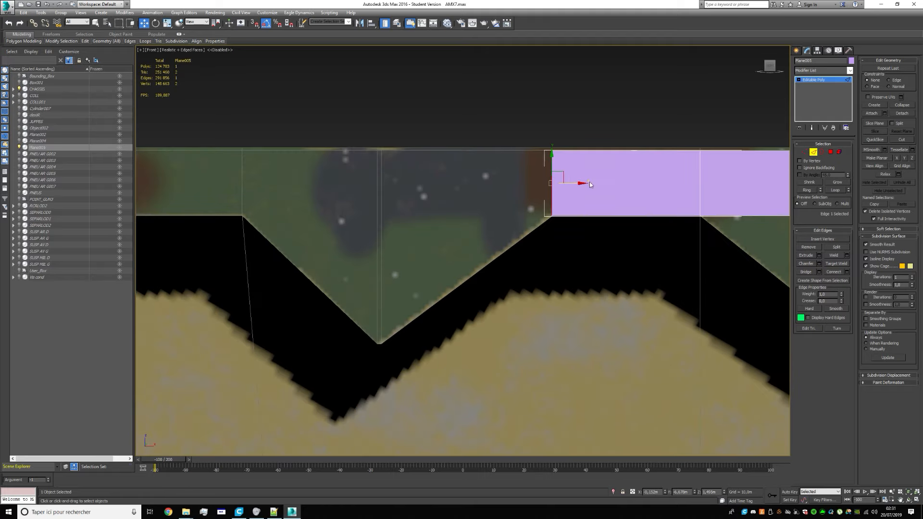
shift+drag(580, 183, 410, 189)
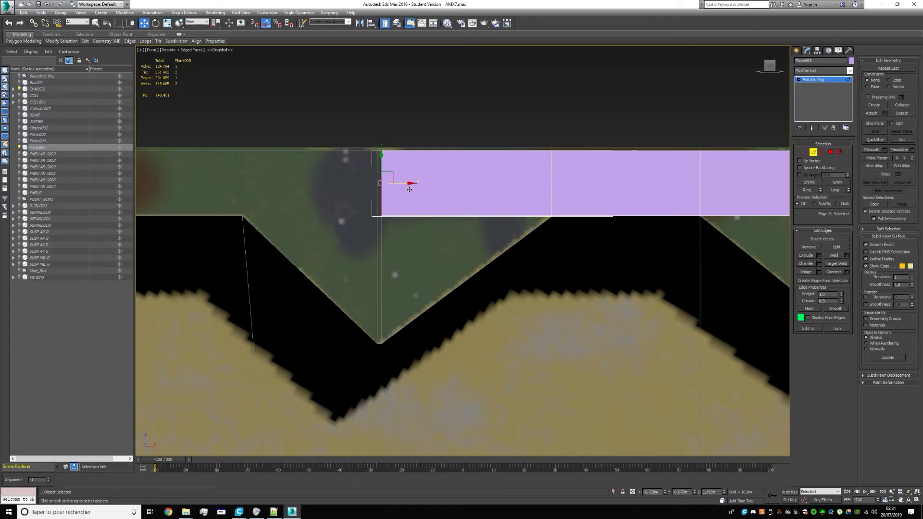
Extrude a narrow strip between the two edge lines above this V's tip, and extend the plane to the next wheel arch's upper corner
middle_drag(409, 189, 453, 194)
scroll(446, 196, up, 3)
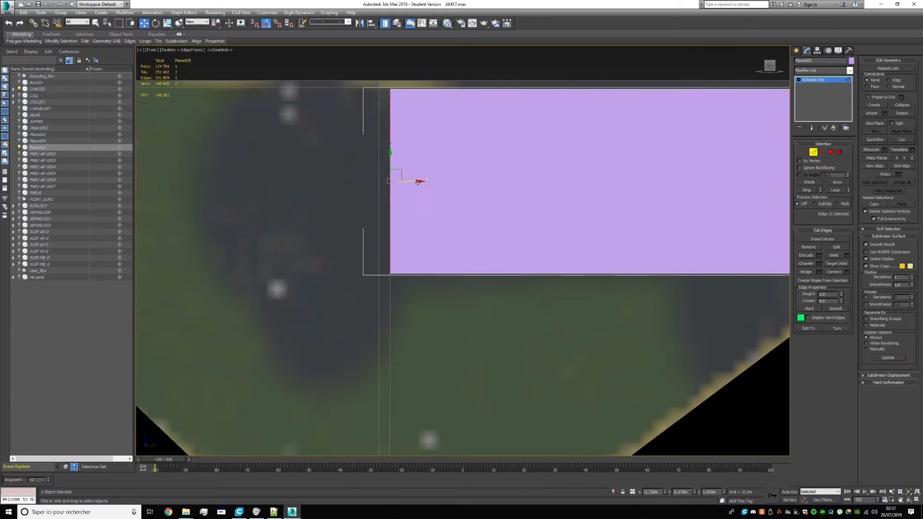
shift+drag(418, 182, 407, 181)
scroll(457, 180, down, 3)
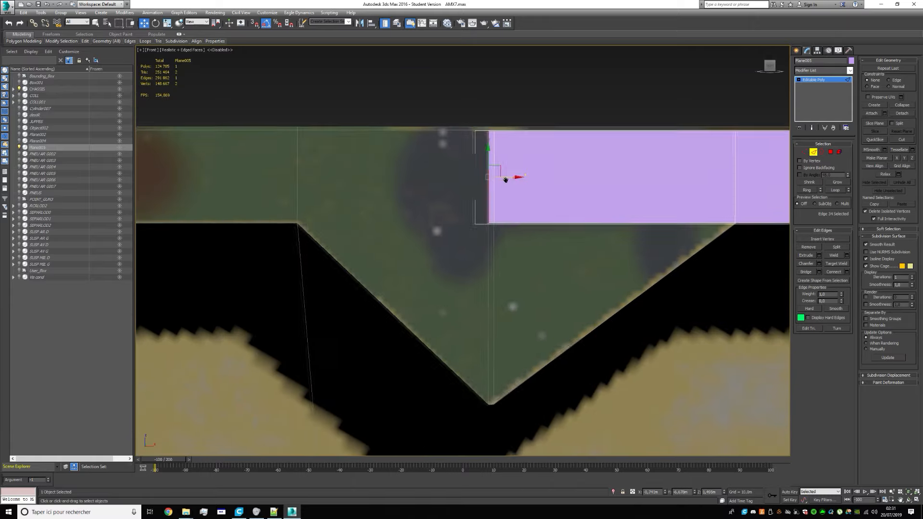
shift+drag(517, 179, 326, 176)
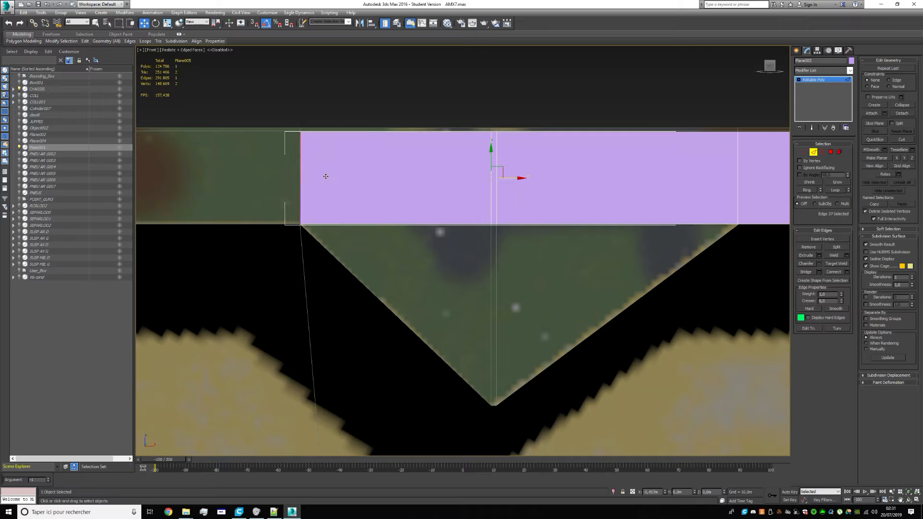
middle_drag(323, 175, 639, 196)
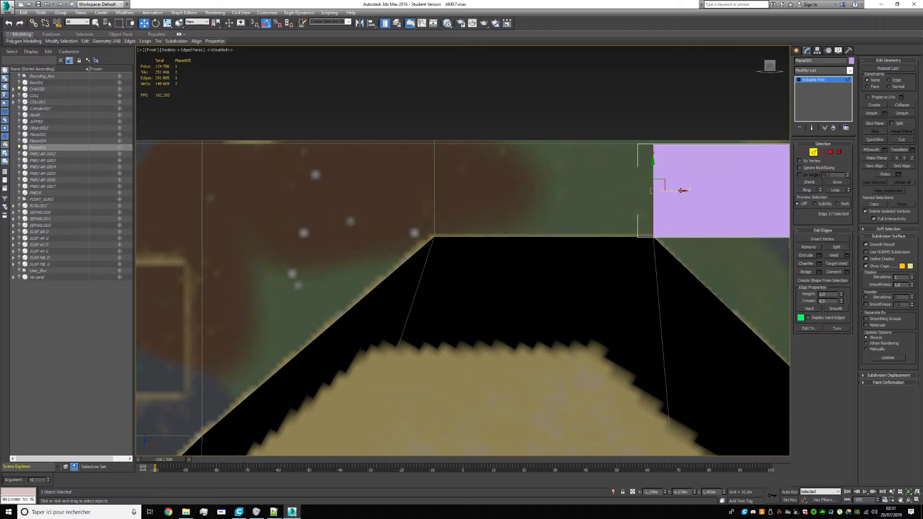
Extrude the end edge along the wheel arch's flat top to its far corner, and on past the rectangular hatch, matching the chassis edge lines
shift+drag(680, 190, 460, 191)
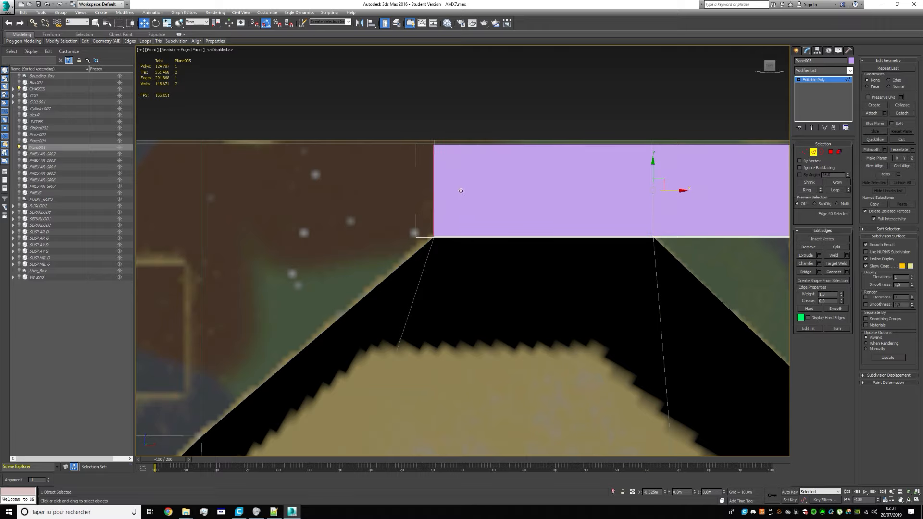
middle_drag(463, 191, 514, 189)
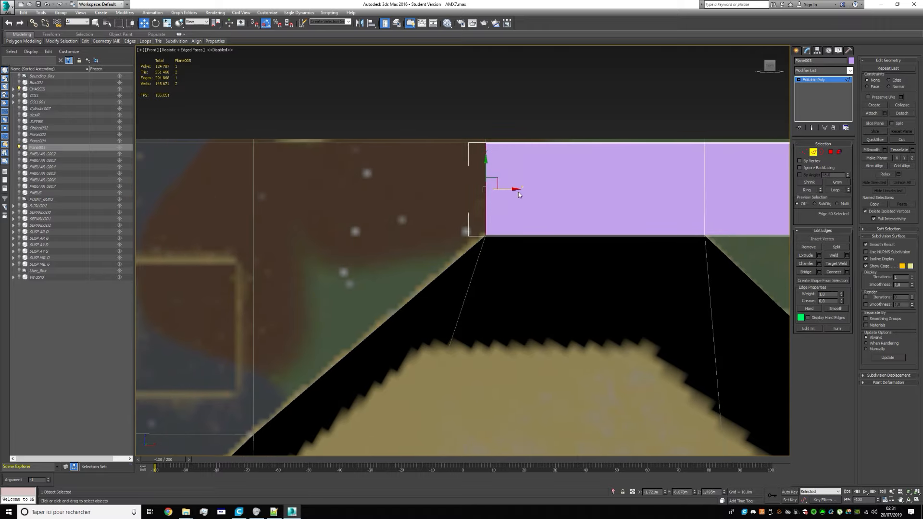
shift+drag(512, 191, 283, 193)
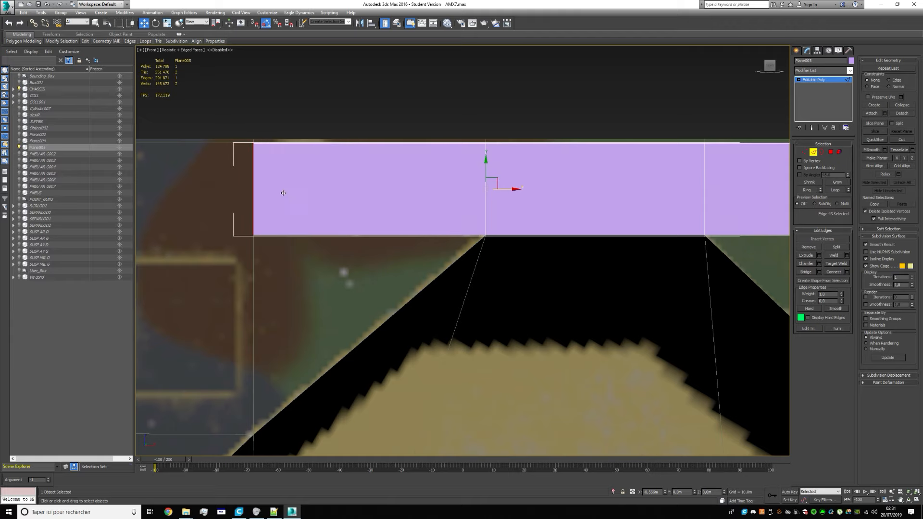
middle_drag(197, 208, 521, 206)
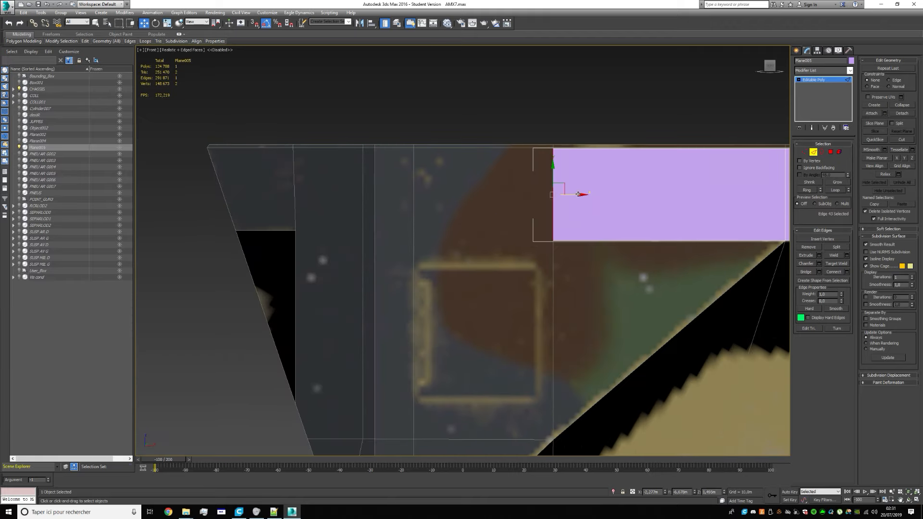
shift+drag(578, 194, 403, 198)
Examine the extruded strip along the whole chassis side, comparing its segments with the wheel arches and V-shaped panels
scroll(434, 206, down, 5)
middle_drag(509, 223, 235, 237)
middle_drag(453, 232, 354, 224)
middle_drag(597, 226, 475, 202)
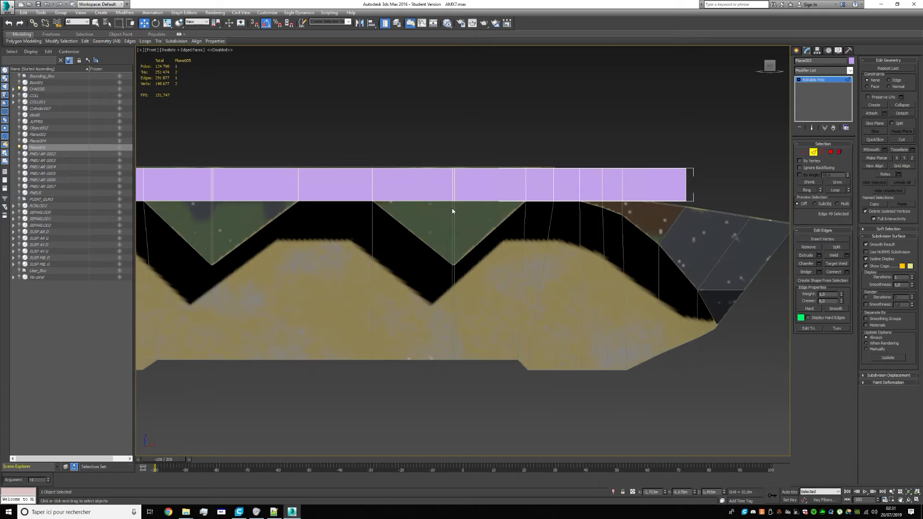
middle_drag(183, 199, 553, 218)
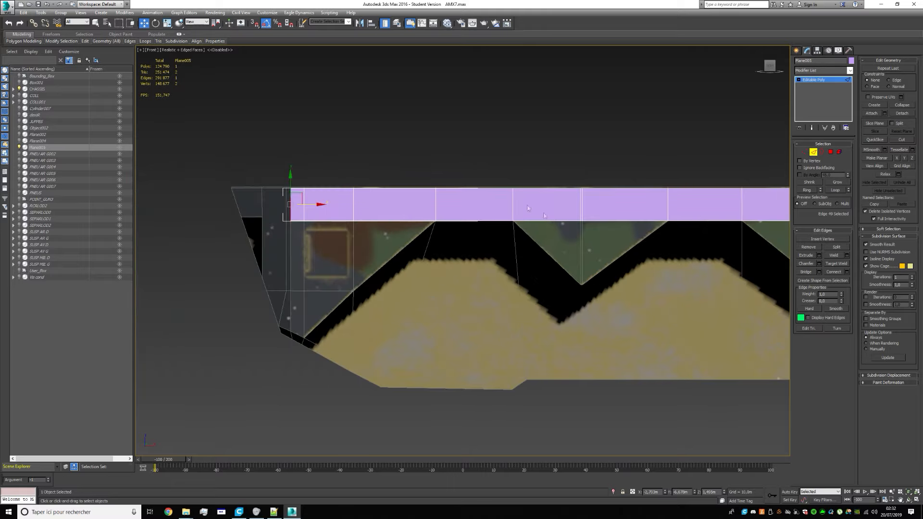
middle_drag(686, 216, 414, 214)
middle_drag(262, 217, 297, 220)
middle_drag(590, 227, 425, 230)
scroll(425, 230, up, 4)
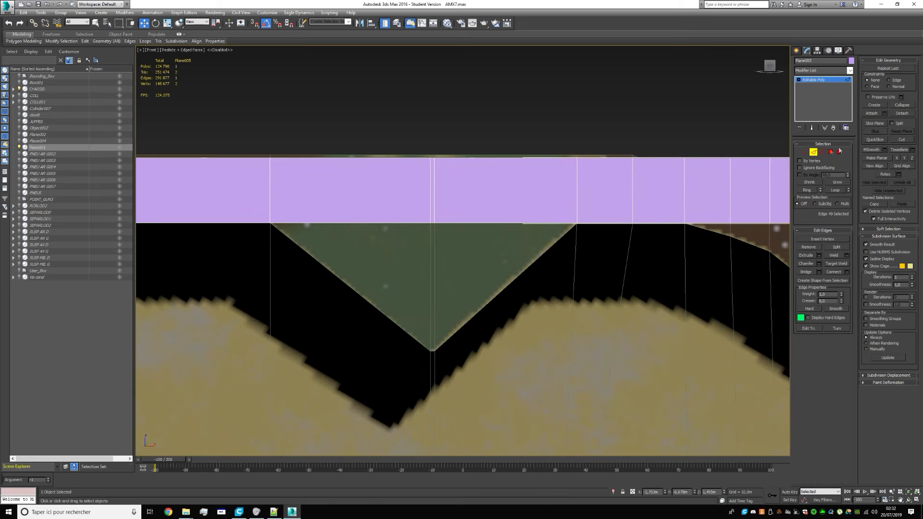
At vertex level, move the strip's two lower vertices down to the tip of the V-shaped panel nearer the sloped end
click(803, 152)
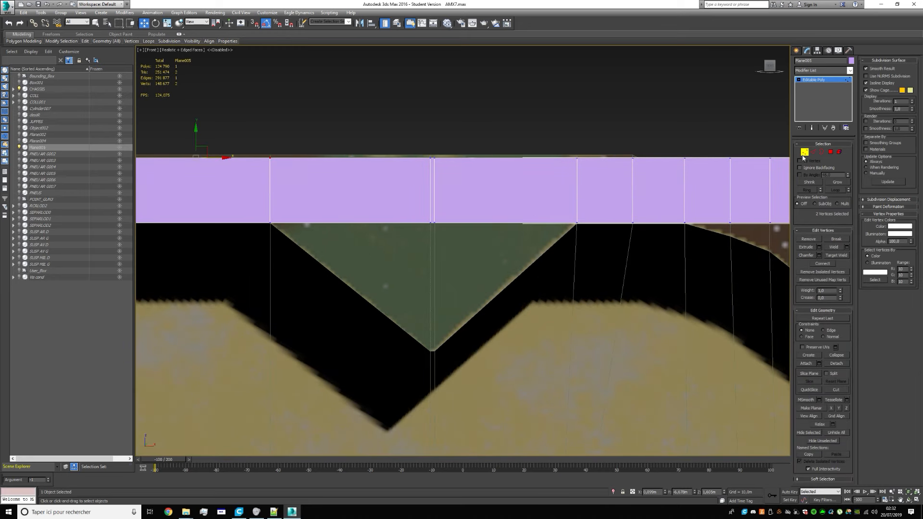
click(473, 250)
drag(412, 212, 451, 234)
drag(432, 193, 409, 322)
scroll(409, 321, down, 3)
middle_drag(409, 321, 527, 290)
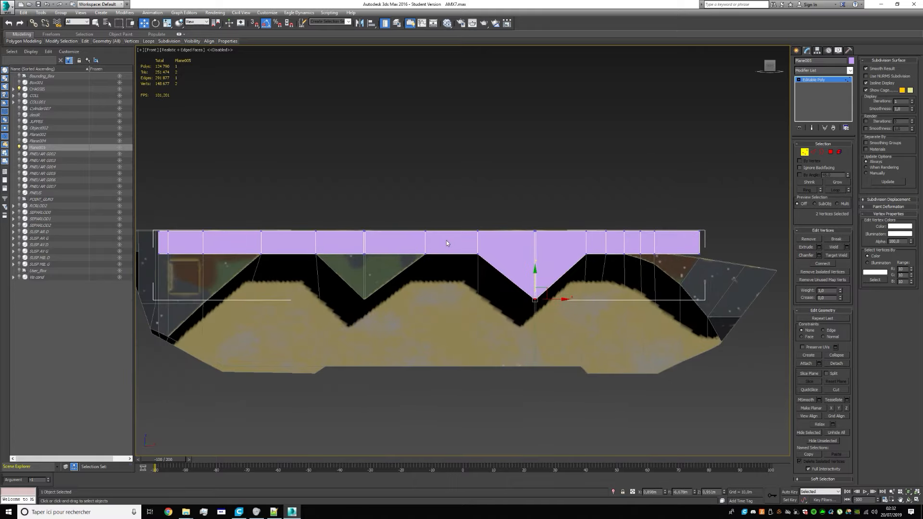
Lower the two vertices above the other V-shaped panel, nearer the hatch, to that panel's tip
scroll(408, 254, up, 2)
drag(378, 275, 318, 321)
click(319, 321)
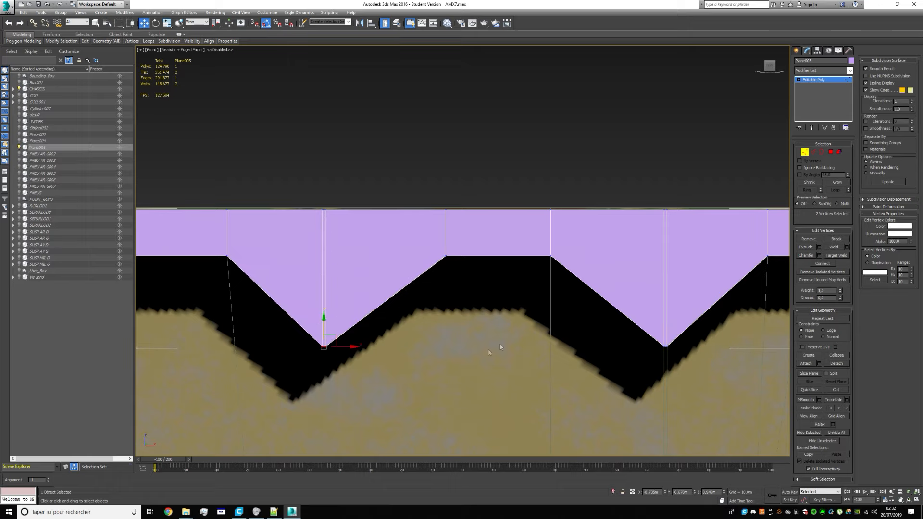
Select the two tip vertices of the V nearer the hatch and check their height against the other V's tip
scroll(437, 272, down, 3)
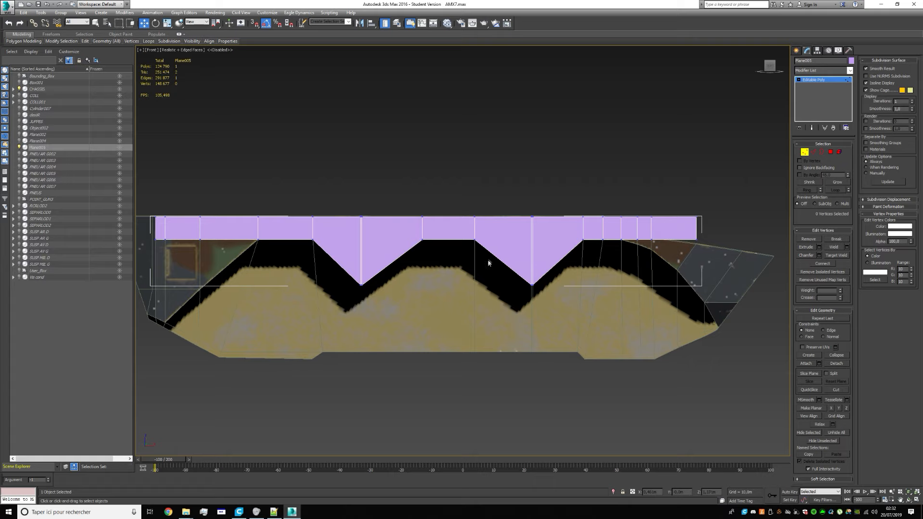
scroll(503, 271, up, 2)
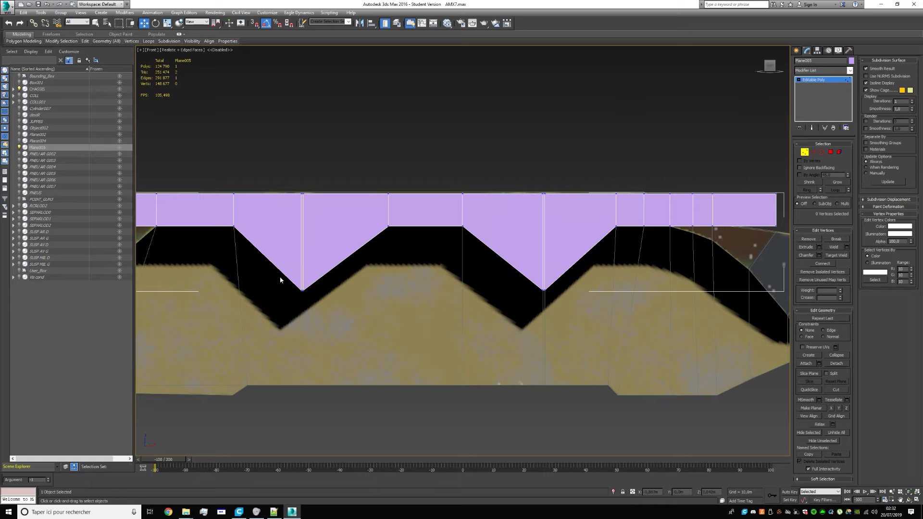
scroll(527, 301, up, 2)
middle_drag(307, 282, 437, 300)
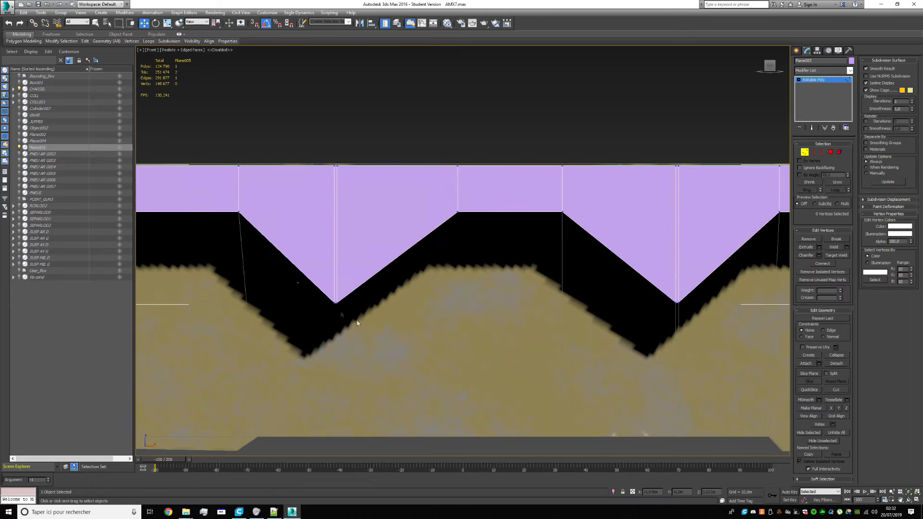
drag(357, 323, 361, 324)
drag(336, 277, 315, 275)
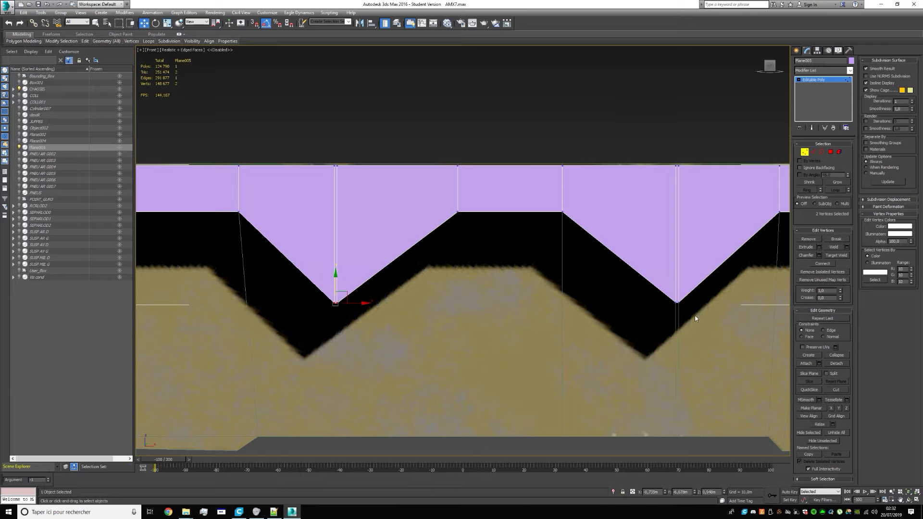
Copy the Z coordinate of the tip vertices nearer the sloped end to the tip vertices of the V nearer the hatch
drag(693, 314, 657, 288)
scroll(715, 310, up, 5)
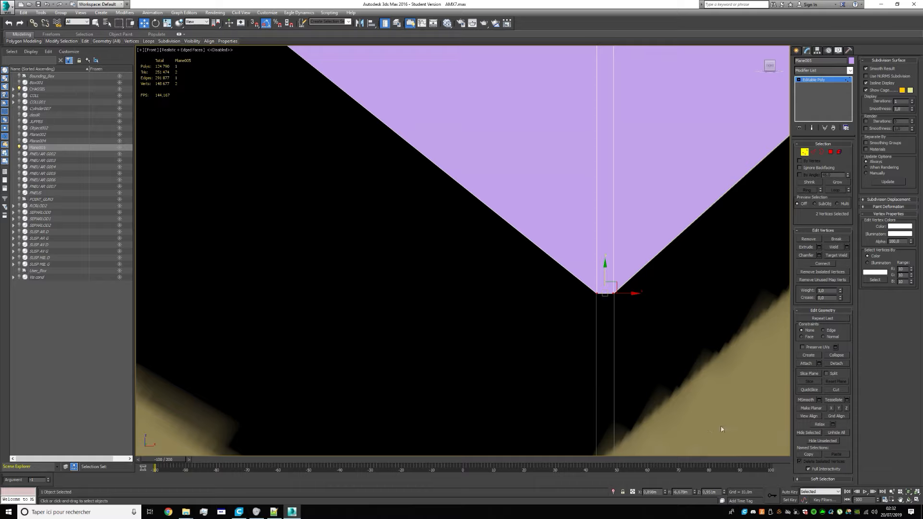
double_click(712, 491)
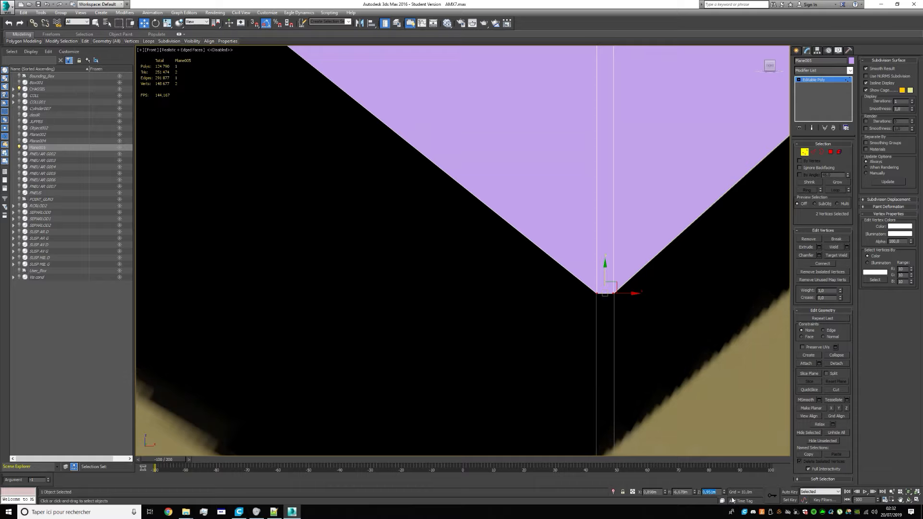
scroll(479, 339, down, 6)
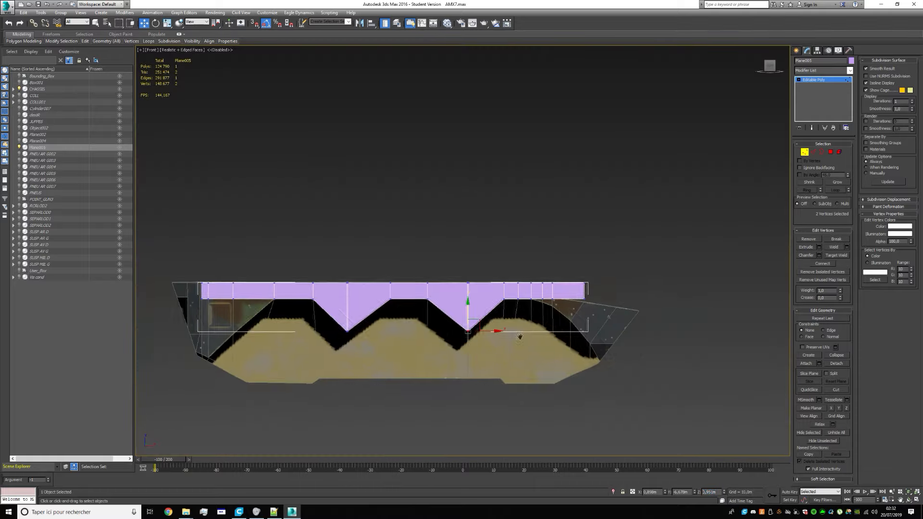
scroll(409, 389, up, 2)
drag(233, 341, 231, 339)
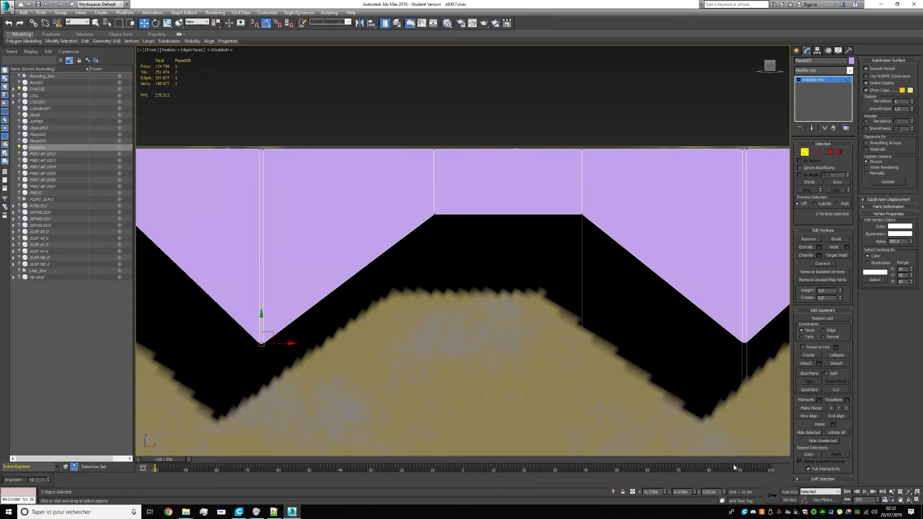
click(501, 362)
Raise the two tip vertices of the V nearer the hatch slightly above the chassis panel's tip
scroll(501, 362, down, 3)
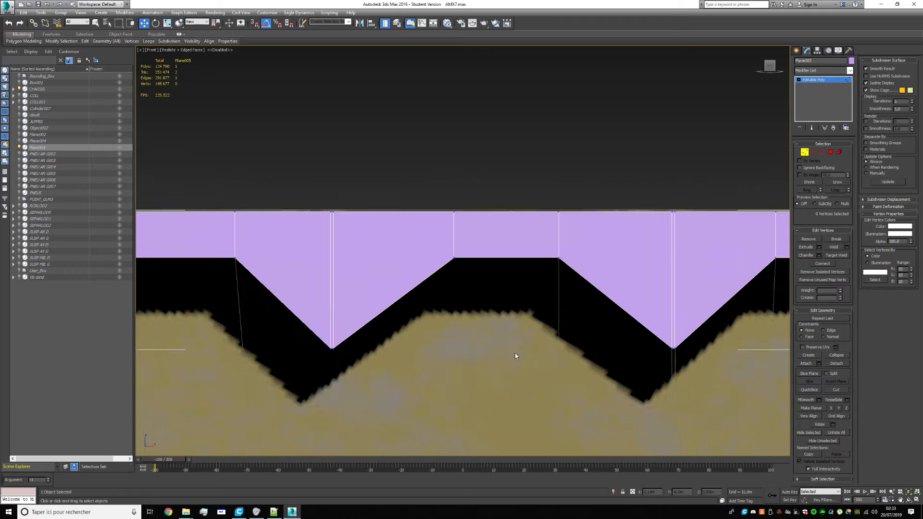
drag(370, 376, 206, 313)
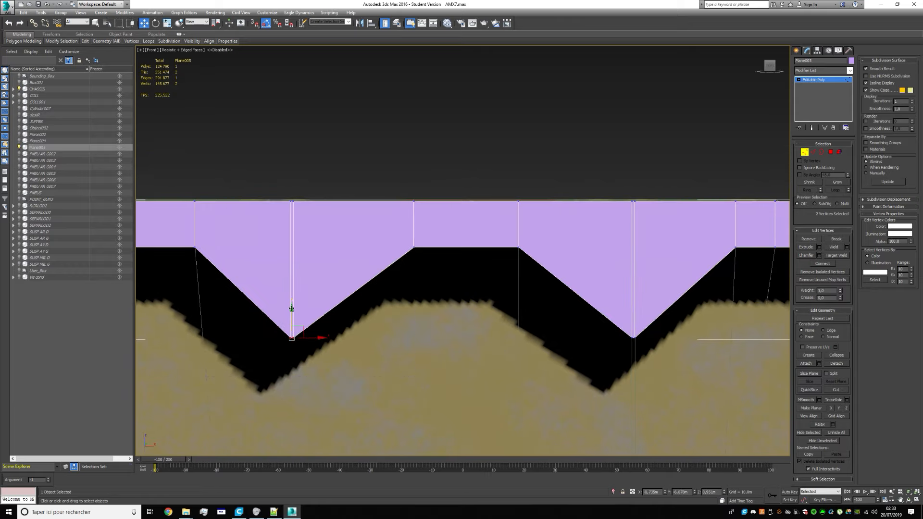
drag(292, 308, 290, 284)
scroll(529, 320, down, 4)
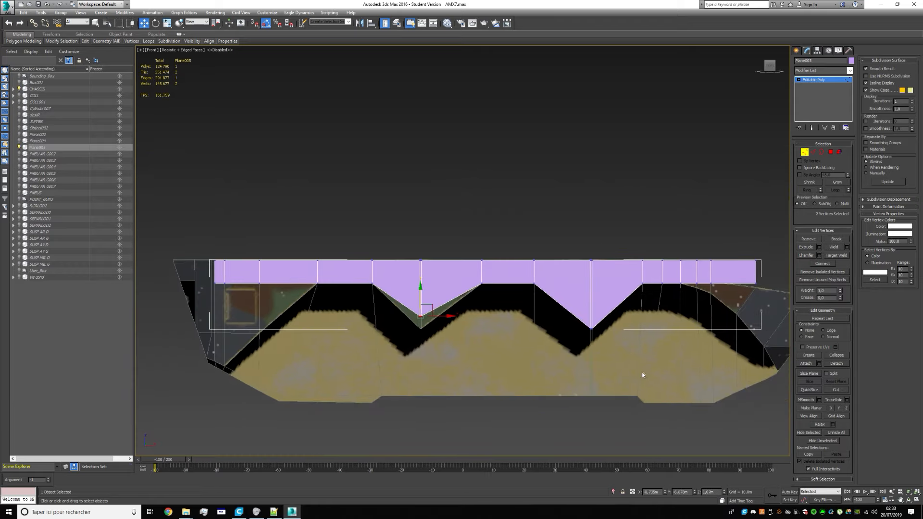
Select the four tip vertices of both Vs and scale them flat along the vertical axis to the same height
click(668, 378)
drag(637, 359, 384, 308)
click(167, 23)
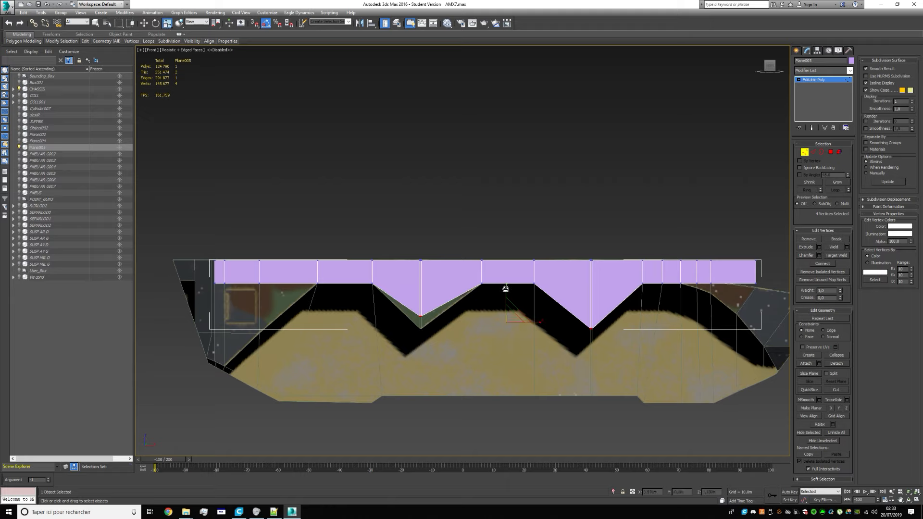
drag(505, 288, 543, 518)
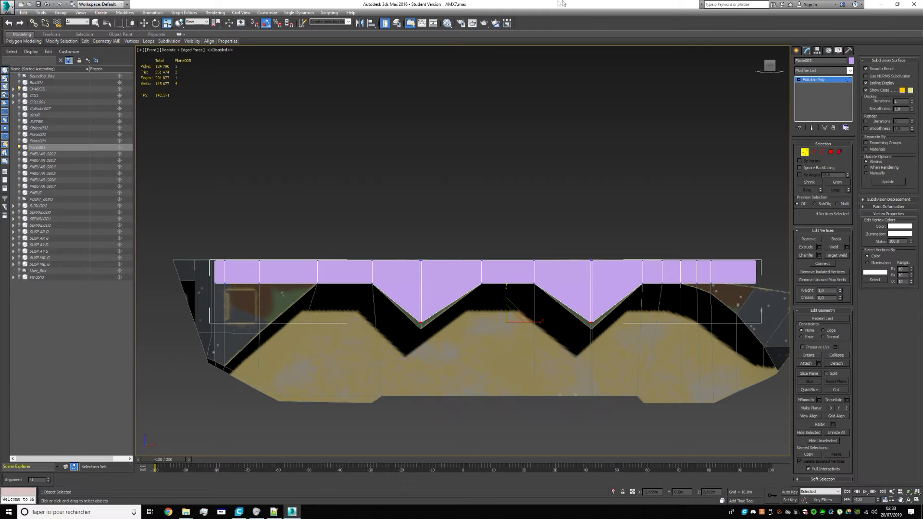
Move the four aligned tip vertices down together onto the tips of both V-shaped chassis panels
scroll(529, 296, up, 4)
middle_drag(509, 292, 498, 265)
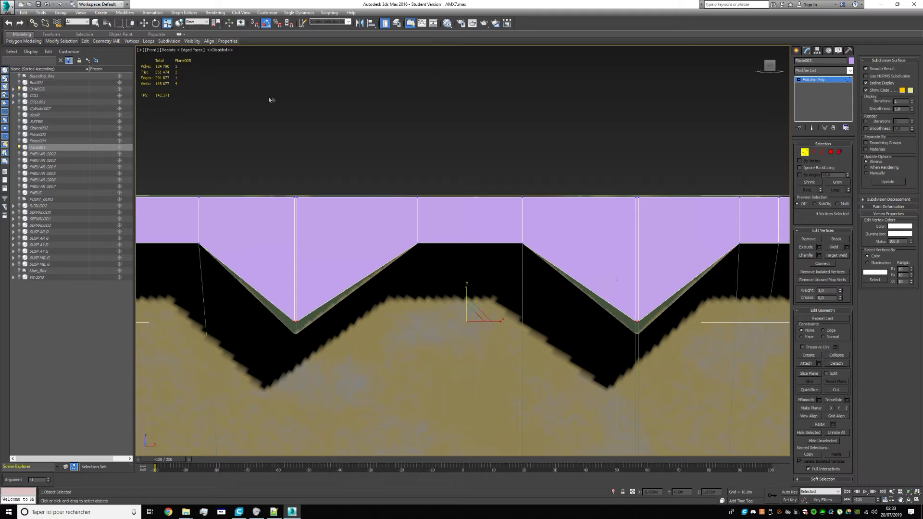
click(143, 23)
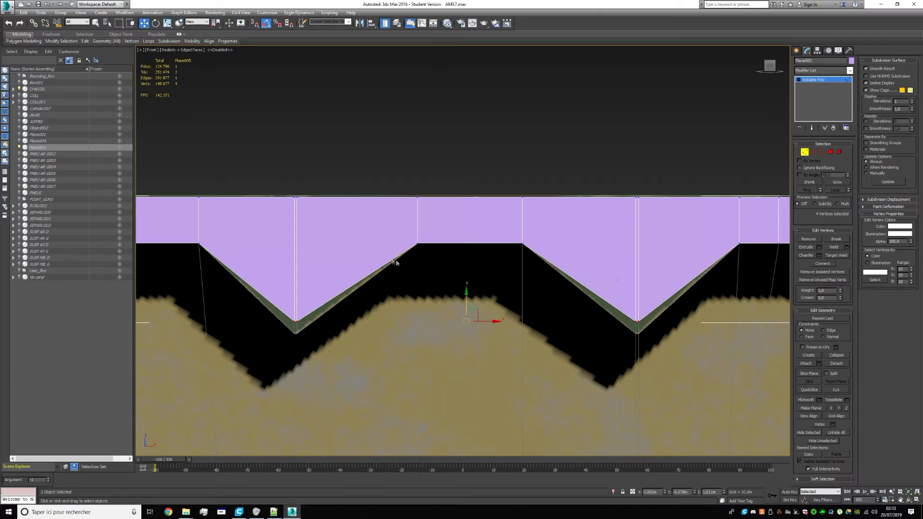
drag(466, 293, 464, 305)
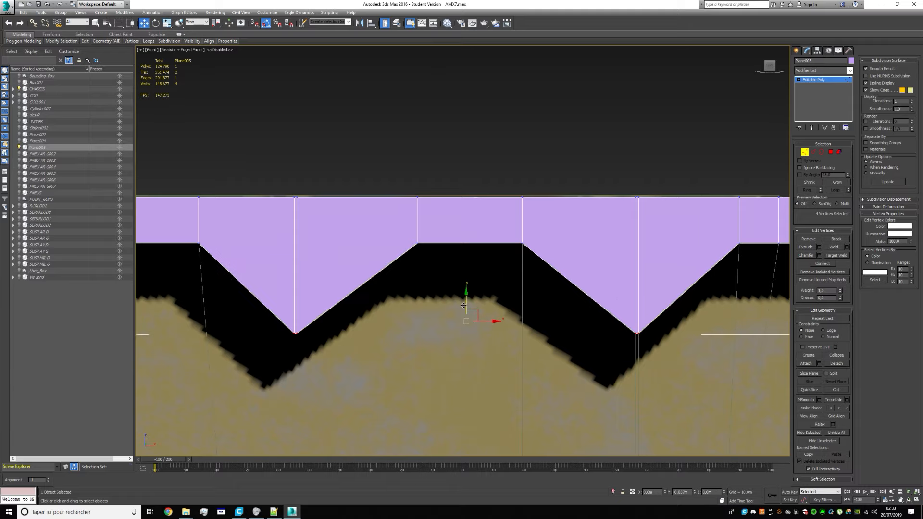
middle_drag(595, 289, 528, 234)
scroll(529, 234, down, 2)
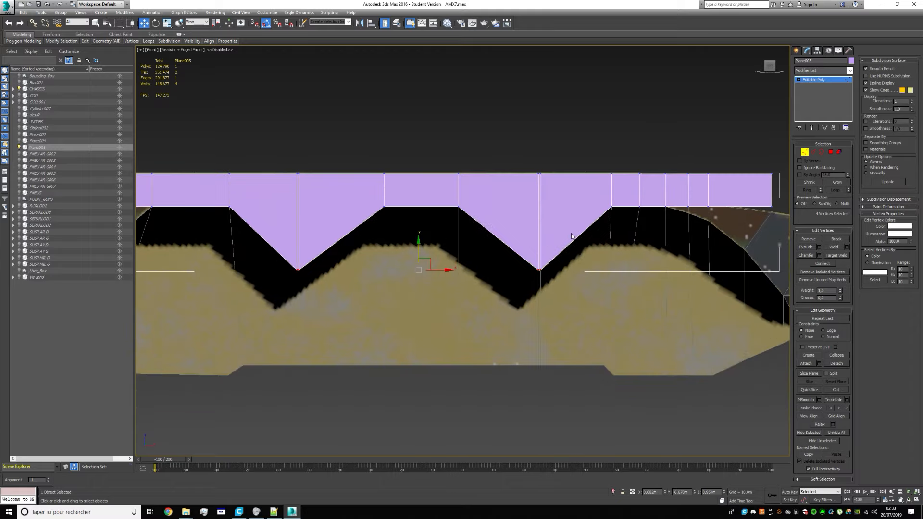
Select all vertices along the plane's upper edge and raise them together to the chassis's top edge
middle_drag(658, 190, 535, 207)
scroll(535, 207, up, 6)
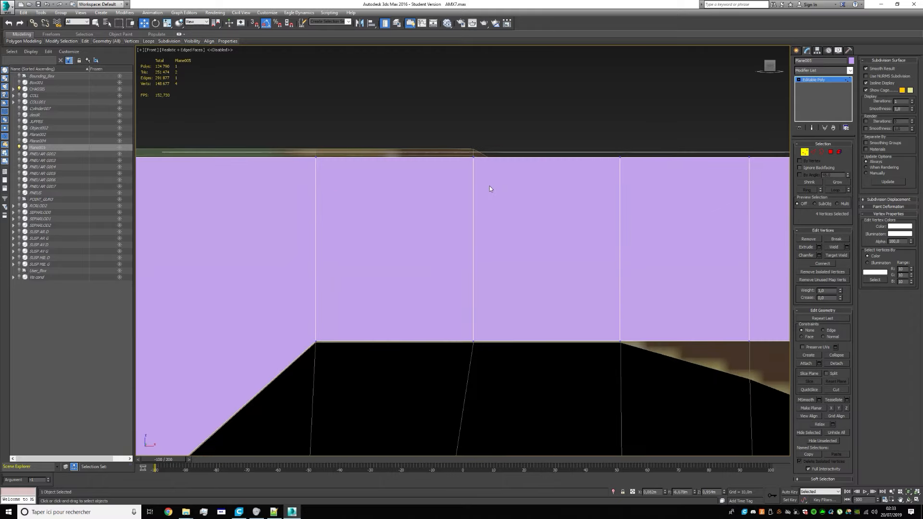
click(474, 157)
scroll(457, 203, down, 5)
scroll(447, 191, up, 5)
scroll(446, 190, up, 3)
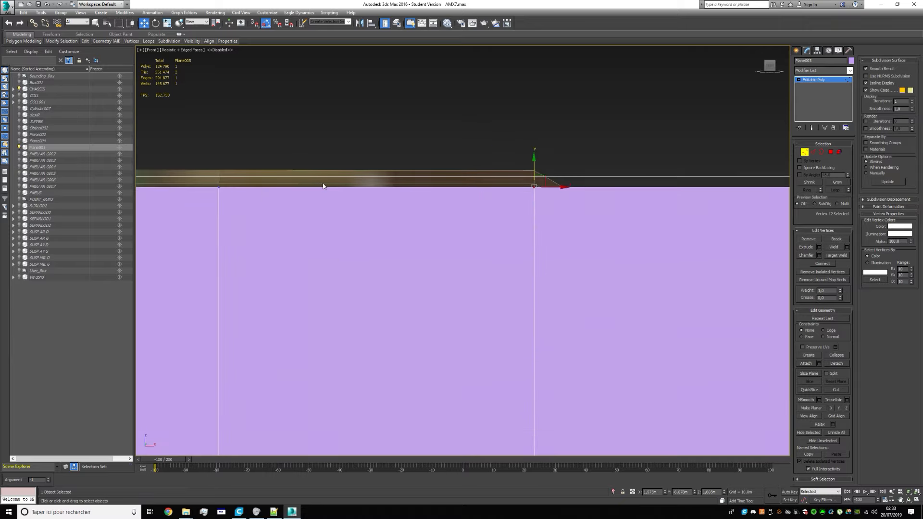
scroll(318, 187, down, 12)
middle_drag(318, 187, 740, 265)
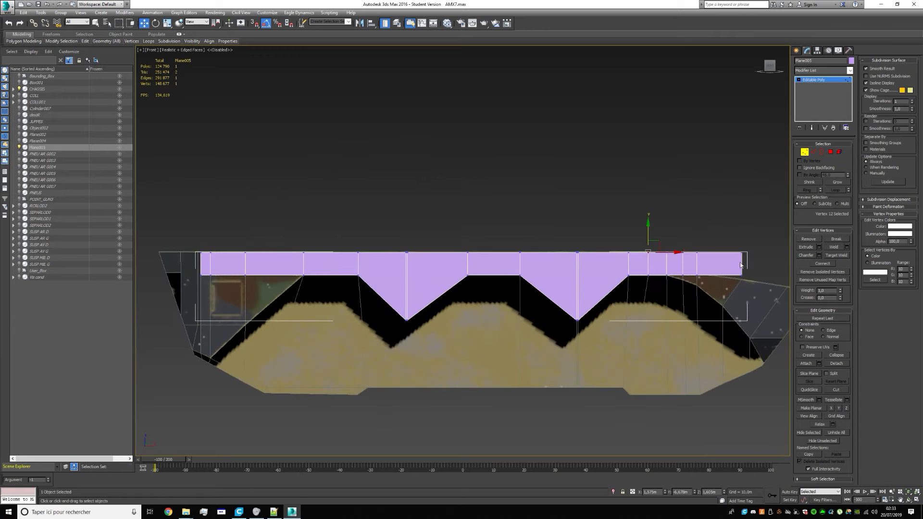
drag(536, 246, 192, 230)
key(z)
scroll(408, 228, up, 8)
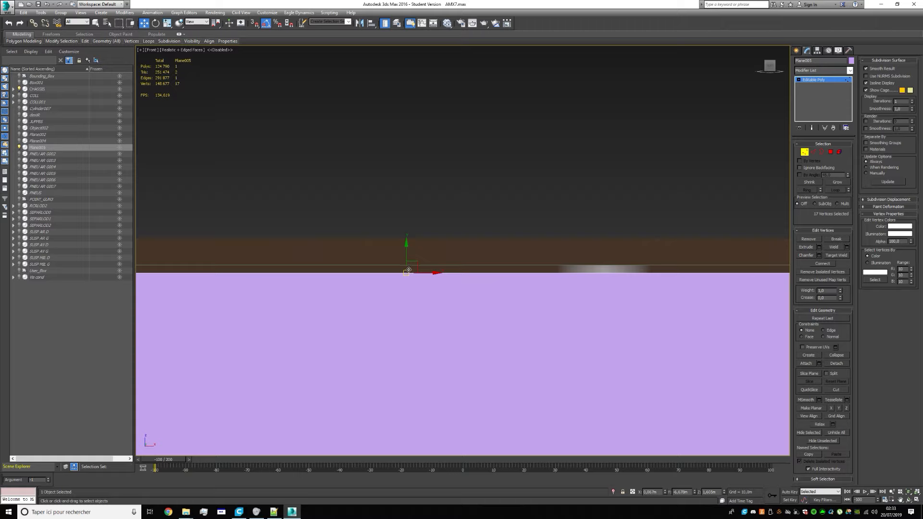
drag(400, 236, 380, 185)
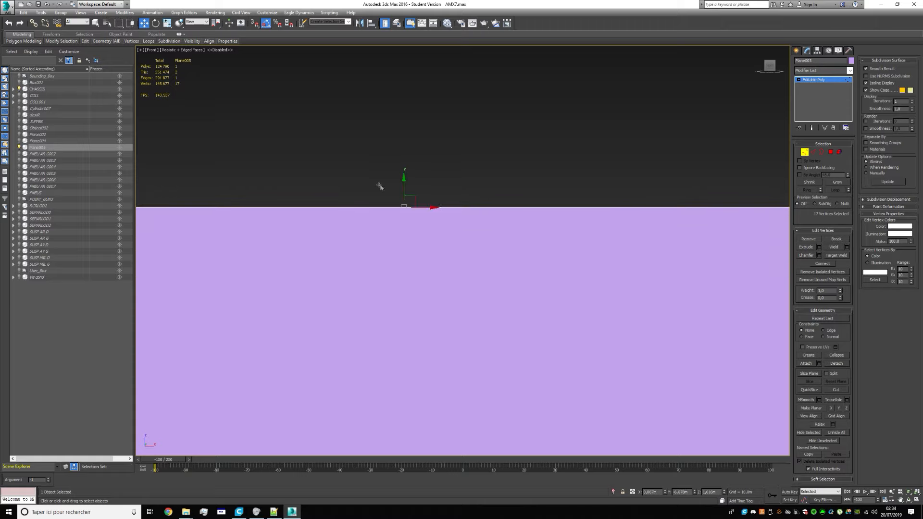
Deselect the vertices and examine how the plane's lower edge fits the outer wheel arch and sloped section
scroll(439, 220, down, 10)
middle_drag(697, 251, 577, 250)
scroll(576, 251, up, 3)
scroll(575, 250, up, 2)
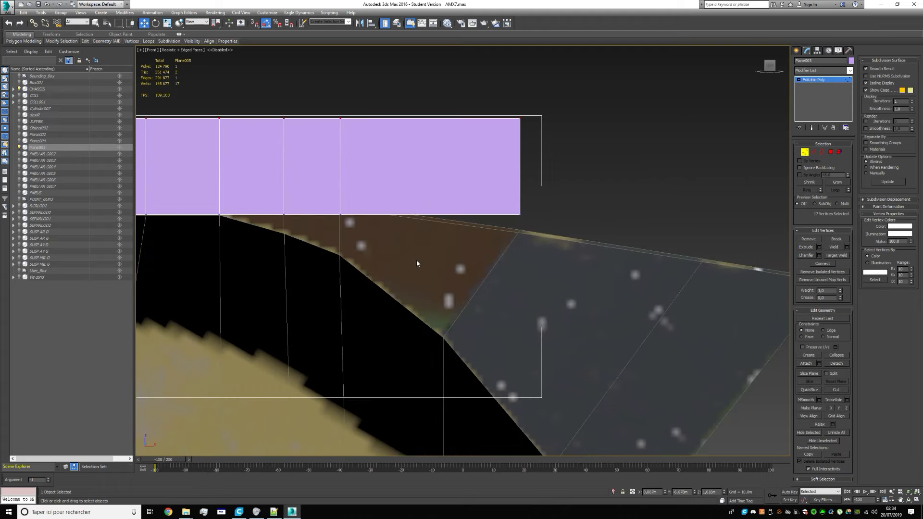
click(298, 245)
middle_drag(283, 234, 501, 316)
scroll(426, 274, up, 2)
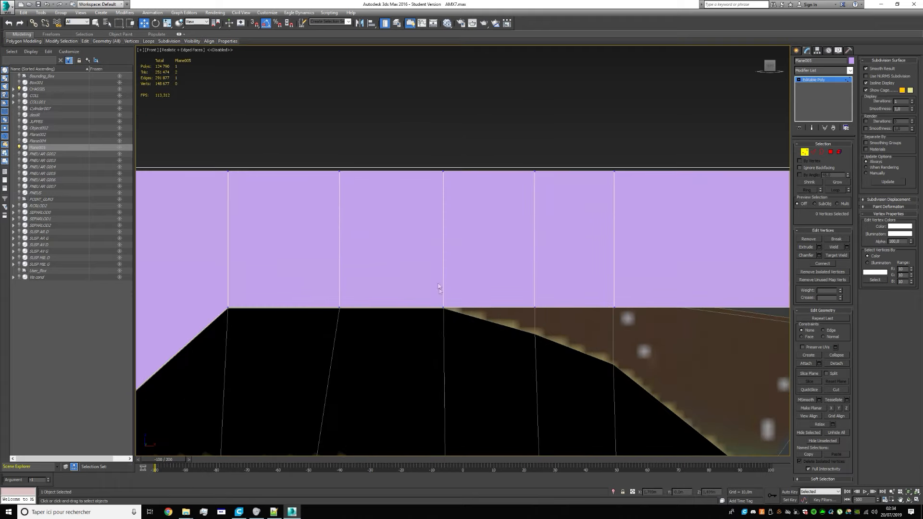
scroll(437, 303, up, 4)
scroll(382, 293, down, 4)
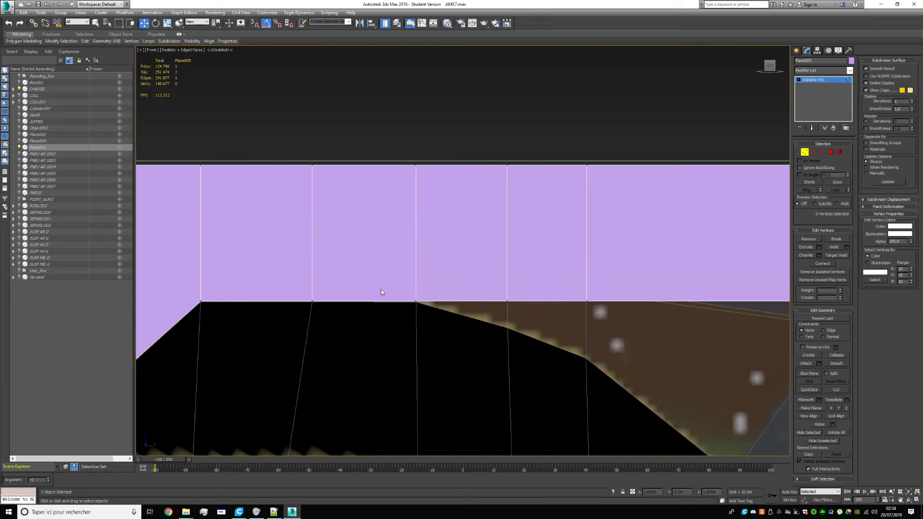
Lower three neighbouring upper-edge vertices near the plane's right end one by one, stepping the top edge down above the arch
scroll(384, 288, up, 2)
click(426, 116)
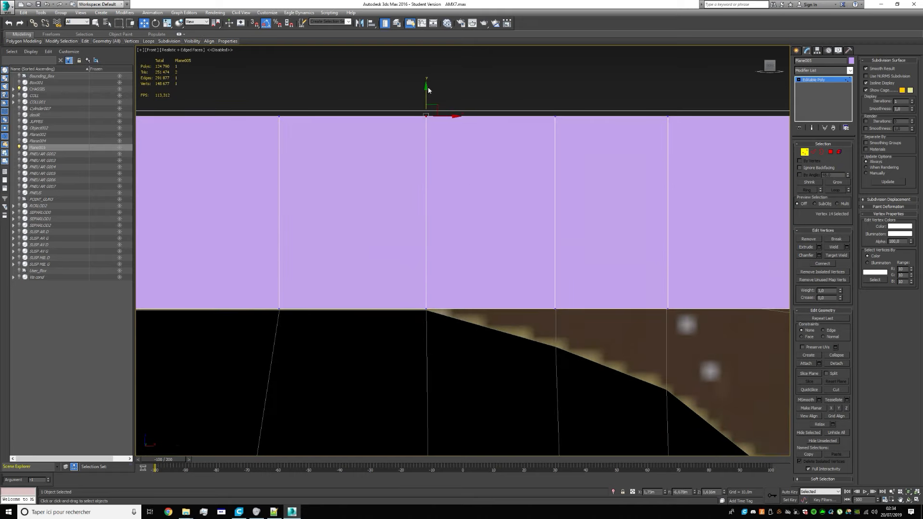
drag(427, 94, 426, 179)
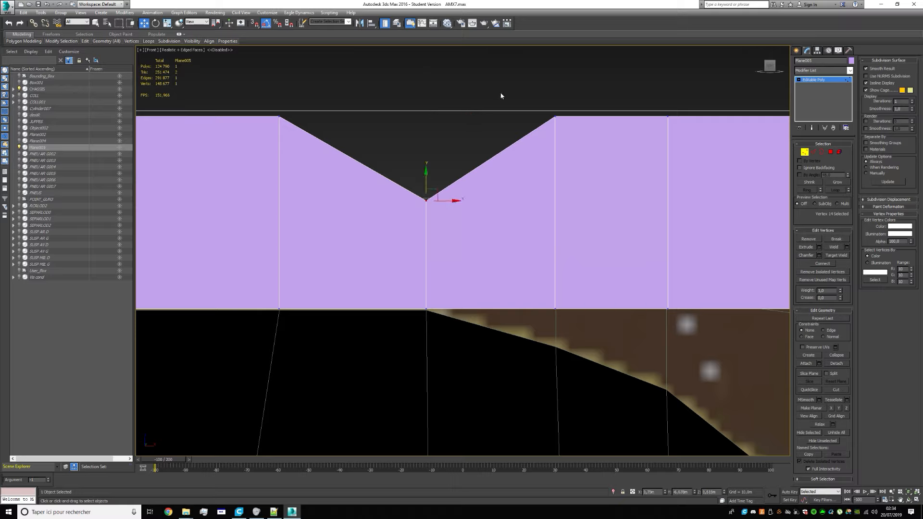
click(555, 116)
drag(555, 93, 552, 252)
middle_drag(592, 267, 410, 231)
click(486, 80)
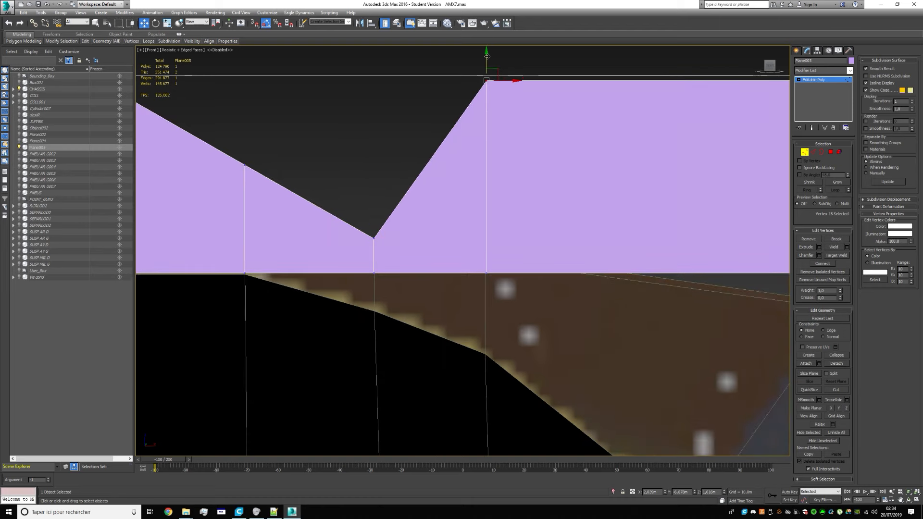
drag(485, 81, 496, 232)
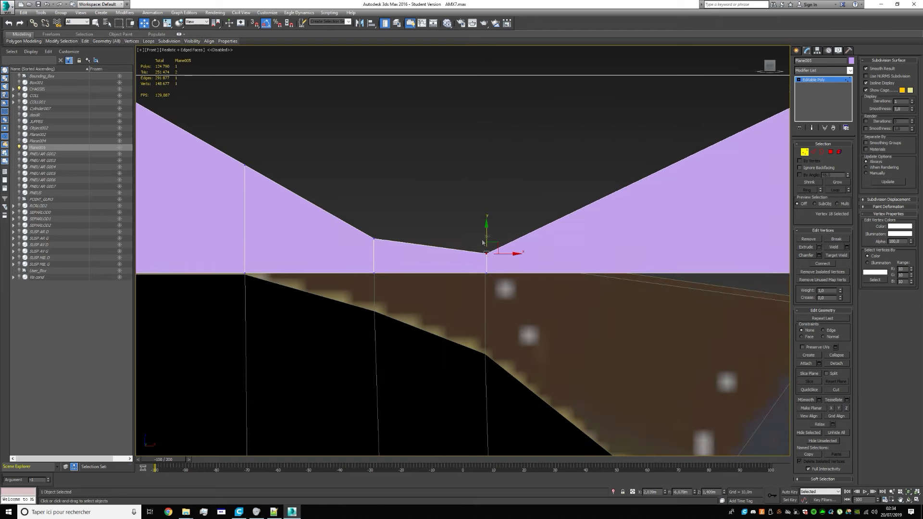
Move the two lower-edge vertices beneath the lowered section down onto the chassis's sloping wheel arch edge
click(374, 273)
drag(374, 242, 374, 280)
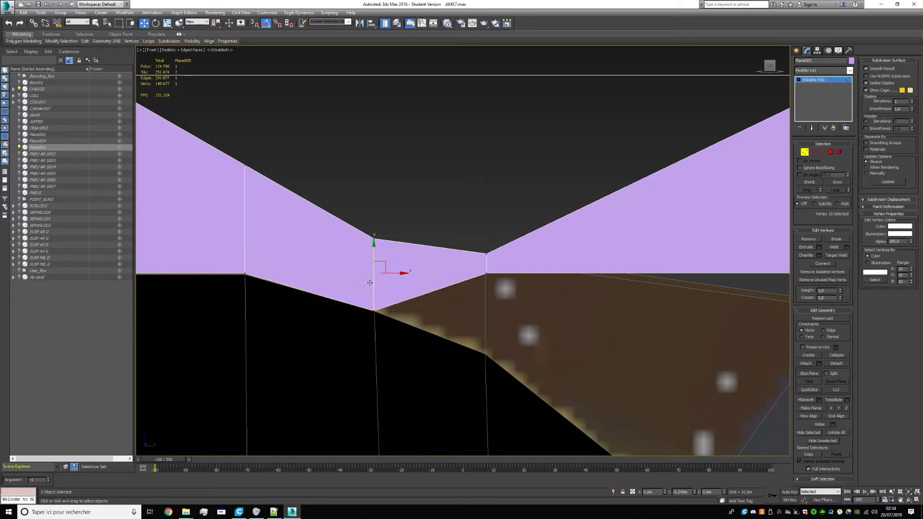
drag(545, 315, 477, 329)
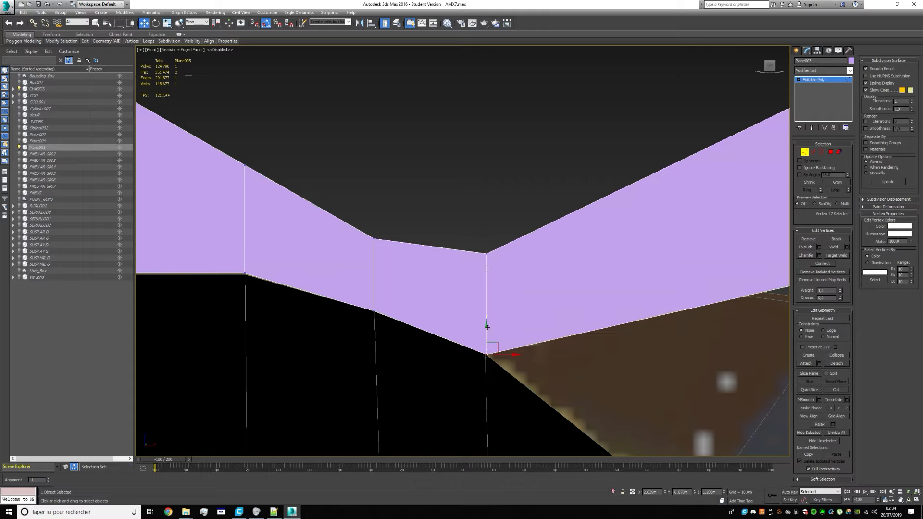
Place the plane's right-end lower vertex on the next arch corner and its upper vertex on the chassis's sloped top edge
scroll(486, 323, down, 13)
middle_drag(486, 323, 539, 287)
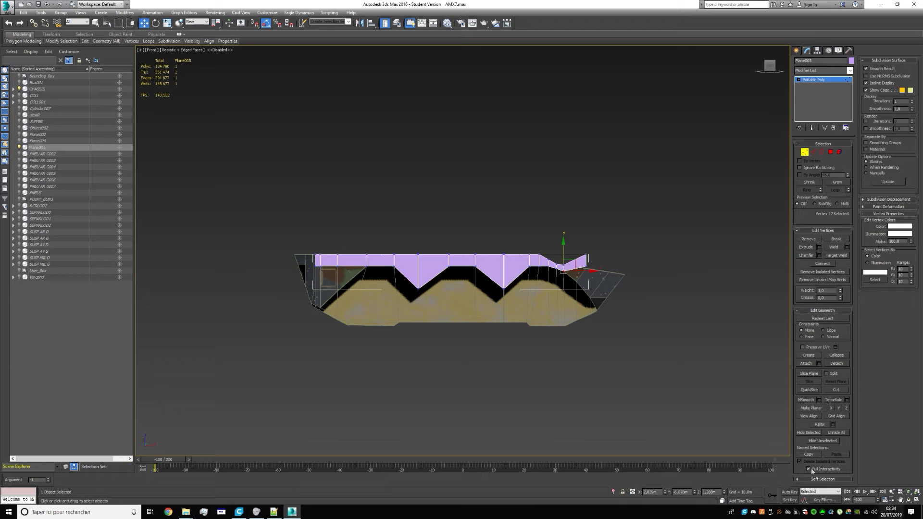
scroll(586, 255, up, 10)
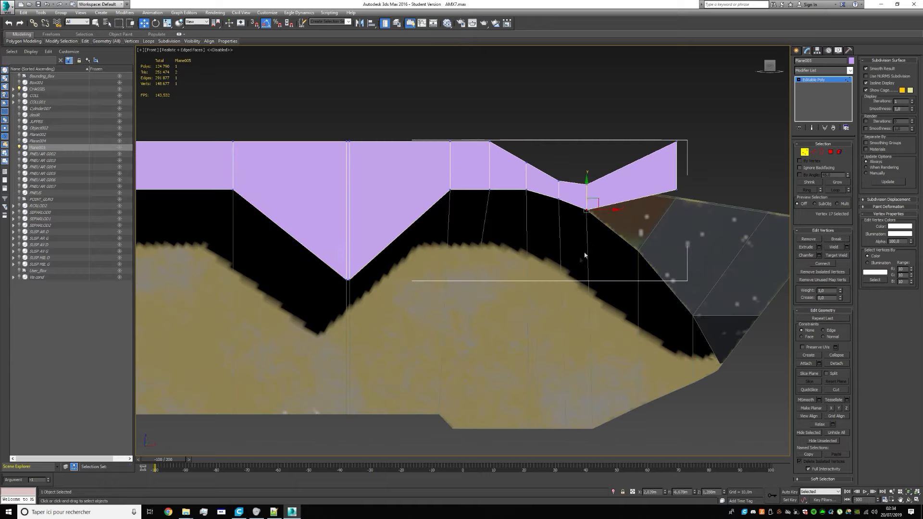
middle_drag(590, 235, 549, 256)
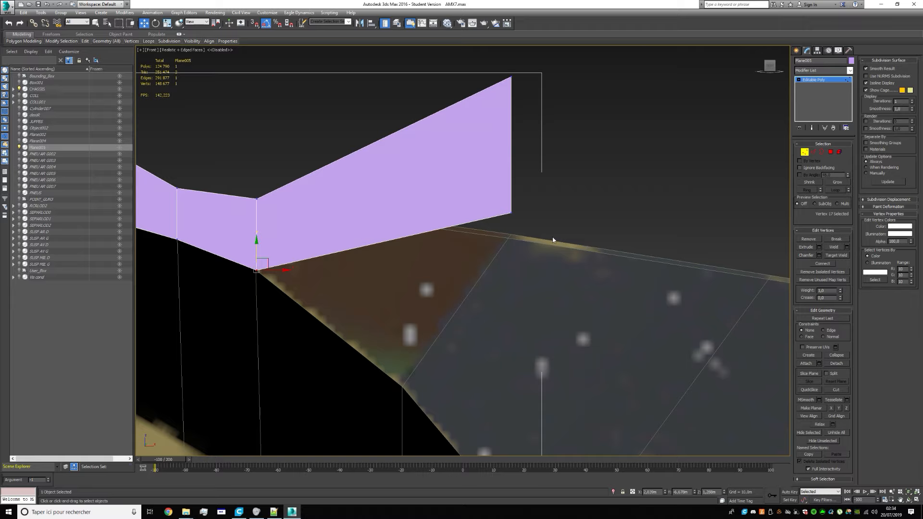
scroll(609, 339, down, 4)
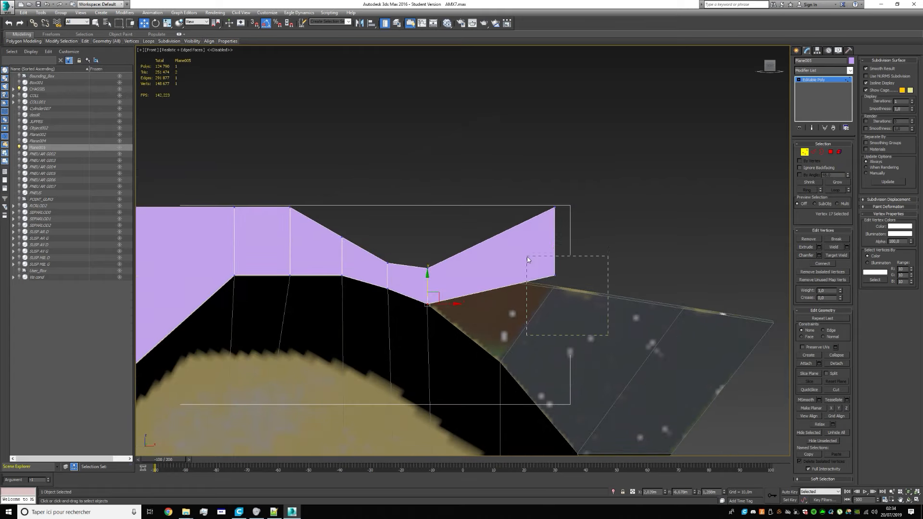
drag(527, 260, 525, 360)
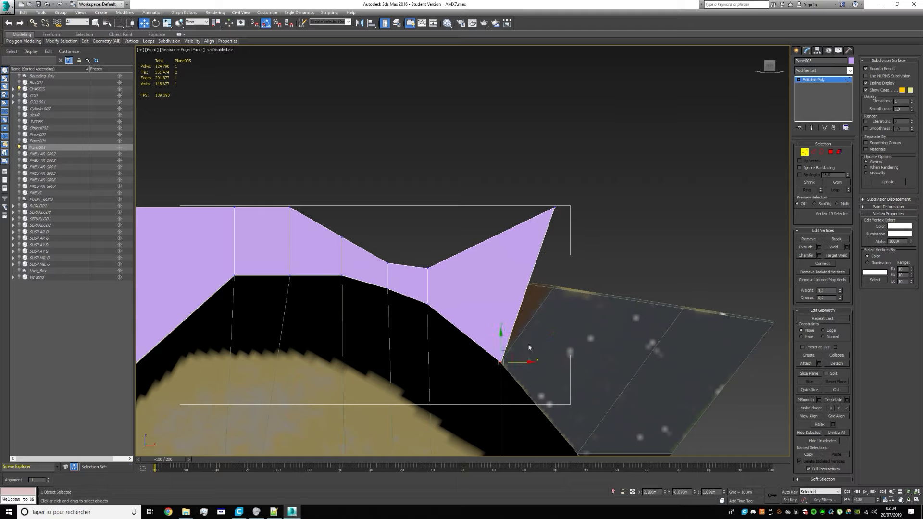
click(554, 208)
drag(554, 201, 548, 260)
At the plane's left end, lower the bottom vertex beside the first arch straight down onto the chassis's slanted arch edge
scroll(505, 216, down, 5)
middle_drag(453, 226, 620, 280)
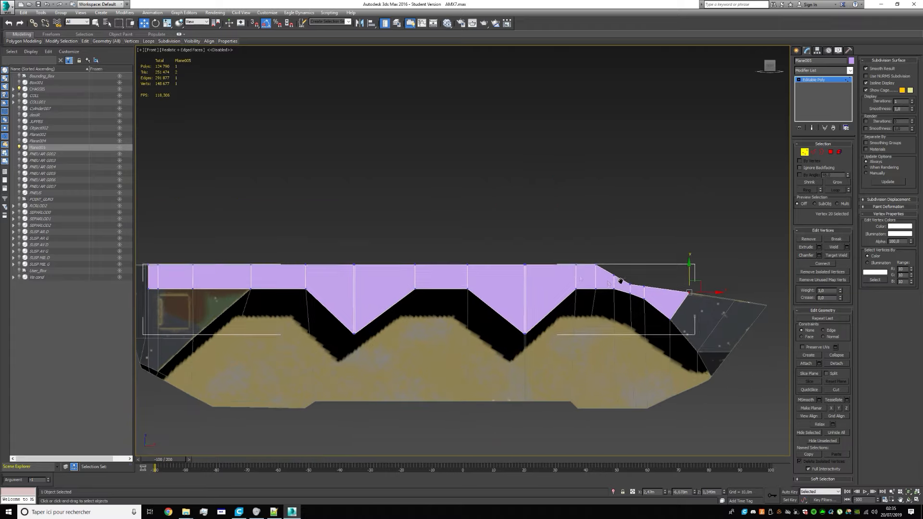
middle_drag(327, 223, 752, 229)
scroll(597, 274, up, 3)
scroll(536, 291, up, 2)
middle_drag(567, 295, 236, 206)
scroll(484, 286, down, 2)
click(345, 244)
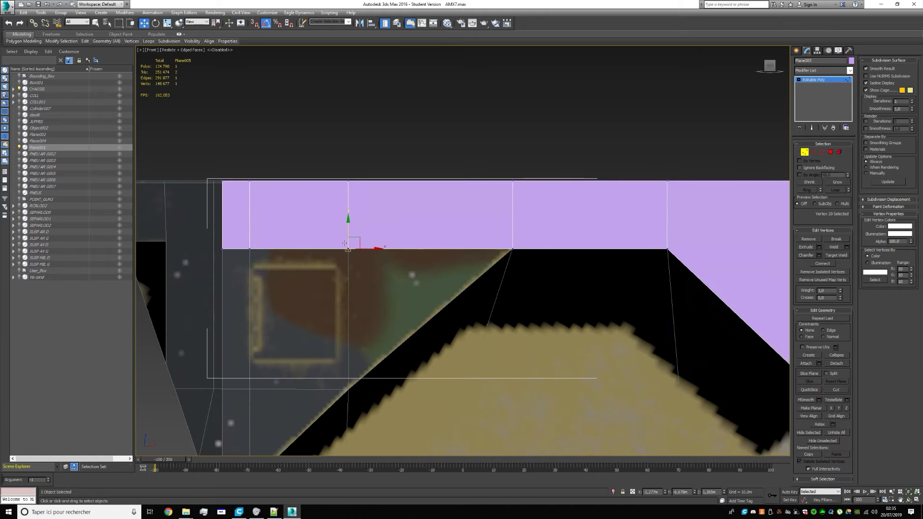
drag(348, 220, 359, 360)
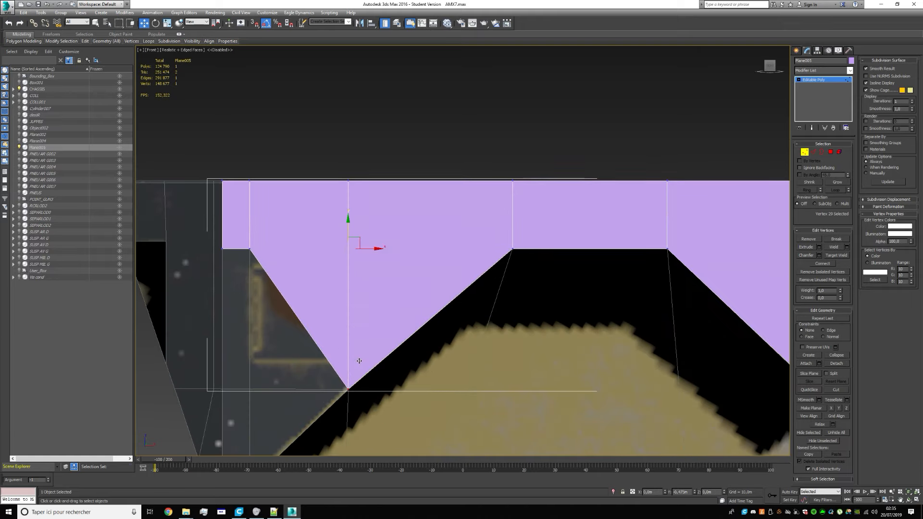
Lower the plane's last two left-end bottom vertices onto the foot of the arch and the chassis's bottom corner
middle_drag(353, 361, 545, 291)
click(441, 178)
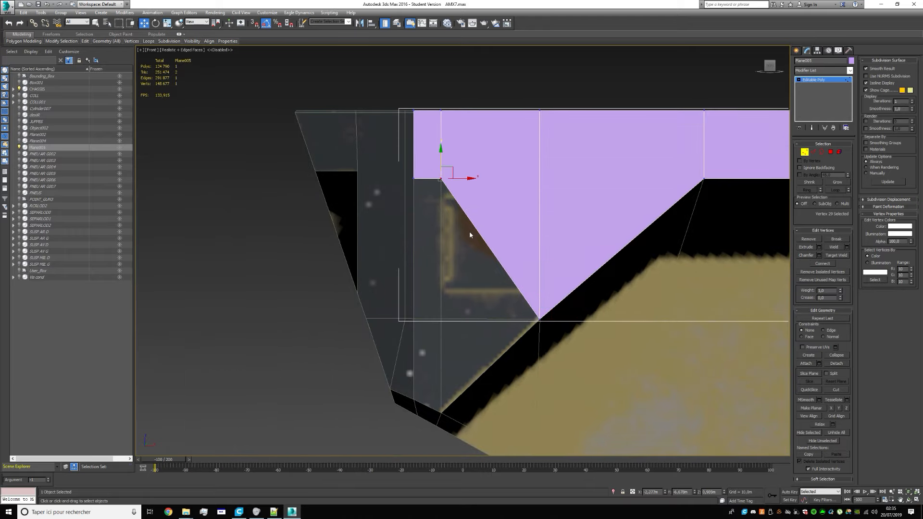
drag(441, 152, 442, 387)
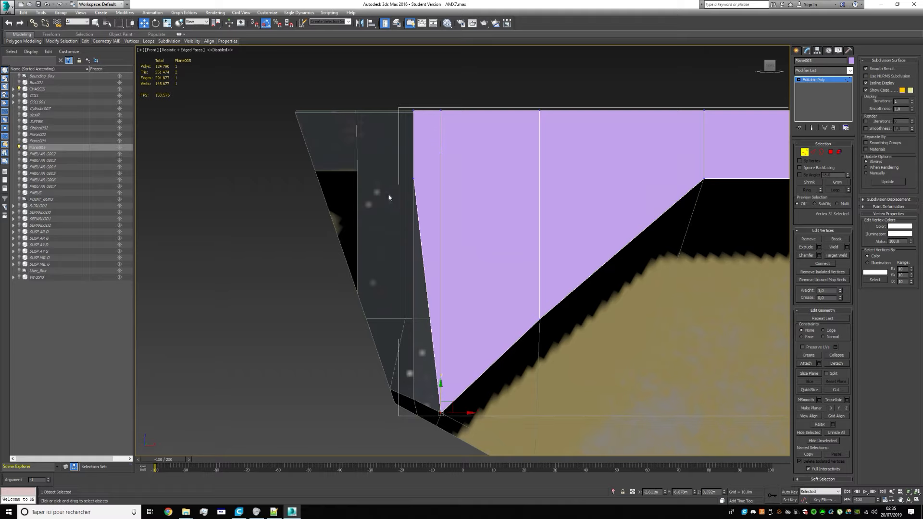
drag(387, 168, 449, 260)
drag(416, 155, 479, 350)
Fine-tune the middle vertex of the left slanted edge so it lies on the chassis's arch line
middle_drag(480, 347, 422, 288)
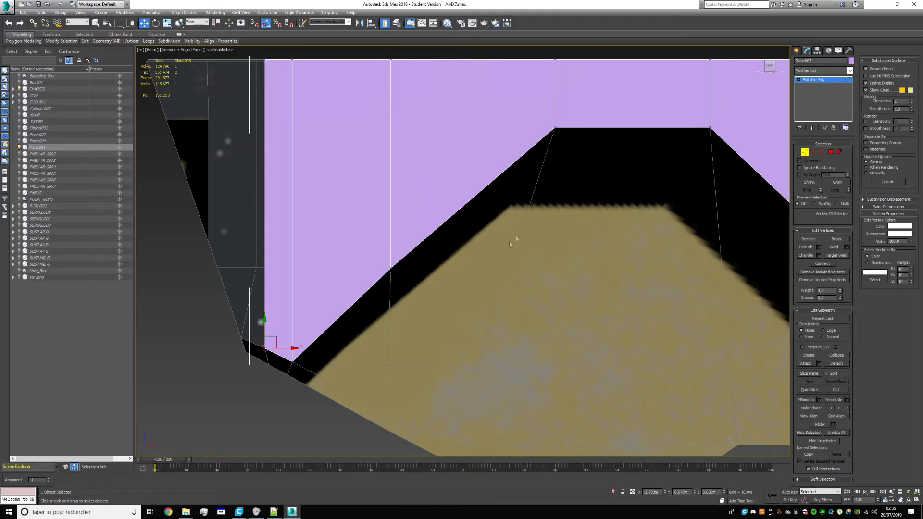
scroll(509, 241, up, 5)
scroll(415, 288, down, 3)
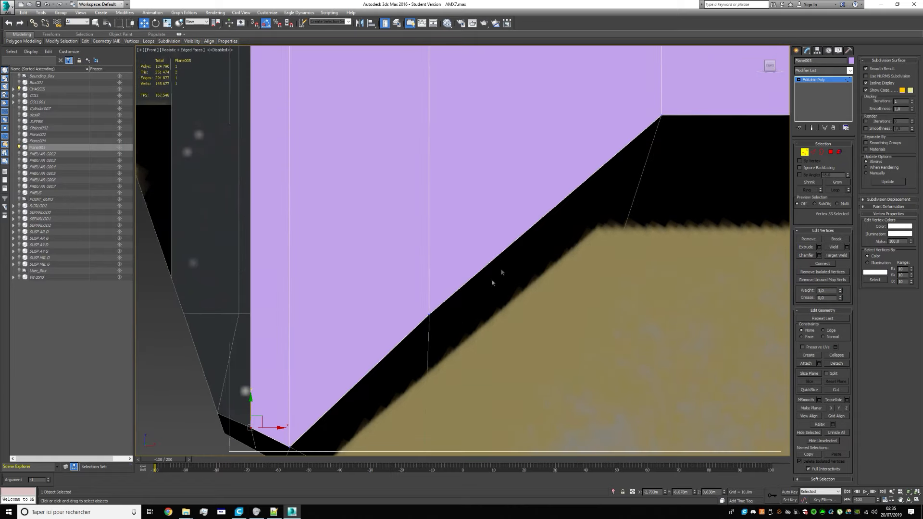
click(429, 314)
mouse_move(427, 288)
mouse_down()
mouse_move(426, 313)
mouse_move(426, 255)
mouse_move(416, 308)
mouse_move(422, 276)
mouse_move(413, 304)
mouse_move(414, 289)
mouse_up()
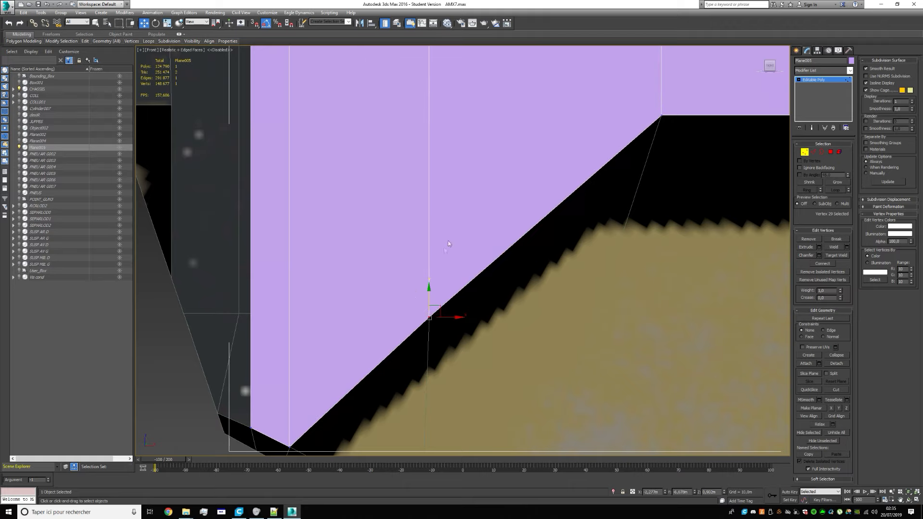
In edge mode, remove the vertical edge dividing the wide panel above the left slanted edge
scroll(449, 229, down, 4)
middle_drag(448, 202, 439, 261)
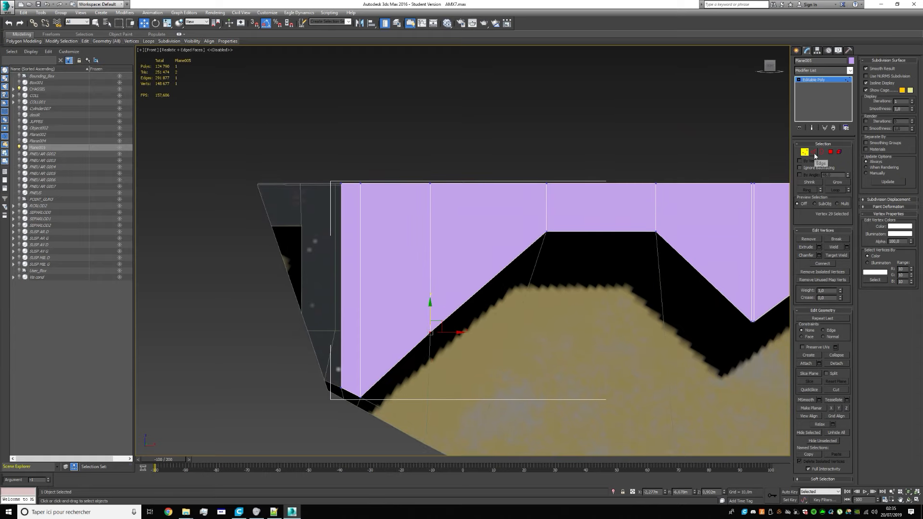
click(813, 152)
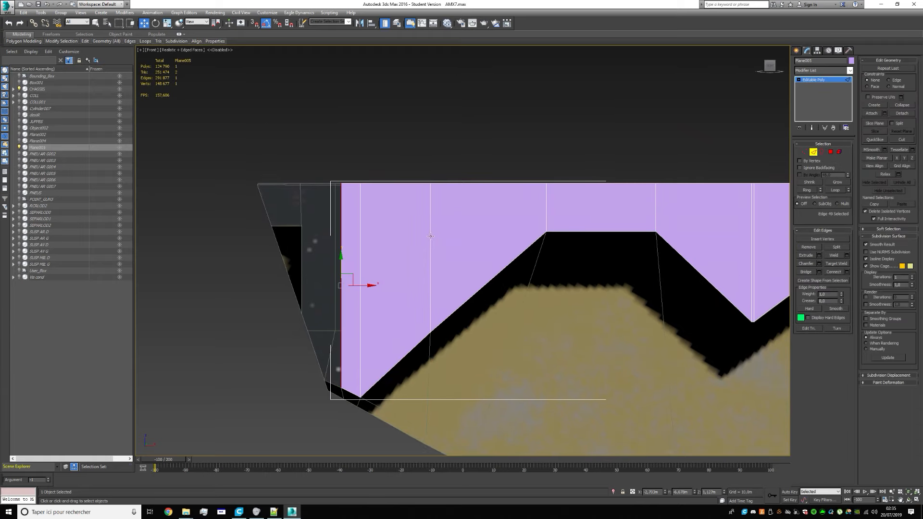
click(810, 247)
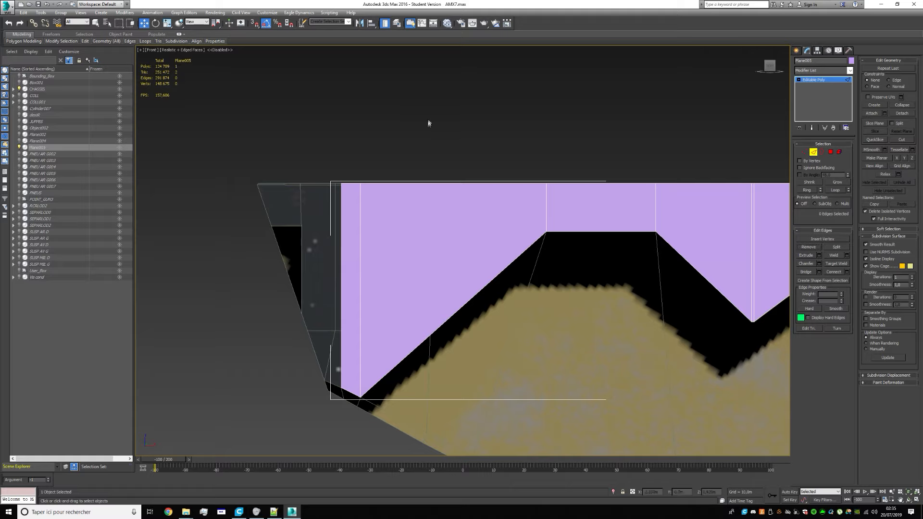
drag(443, 348, 443, 350)
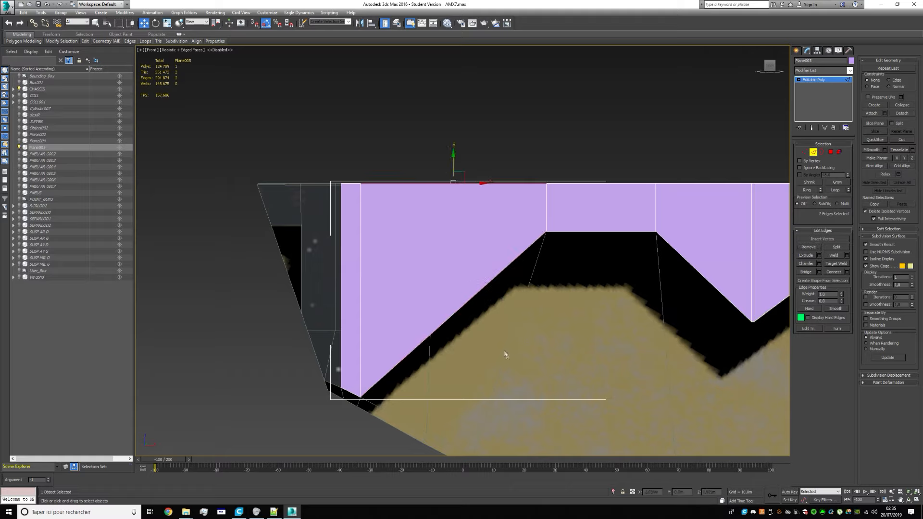
click(471, 364)
drag(392, 106, 391, 107)
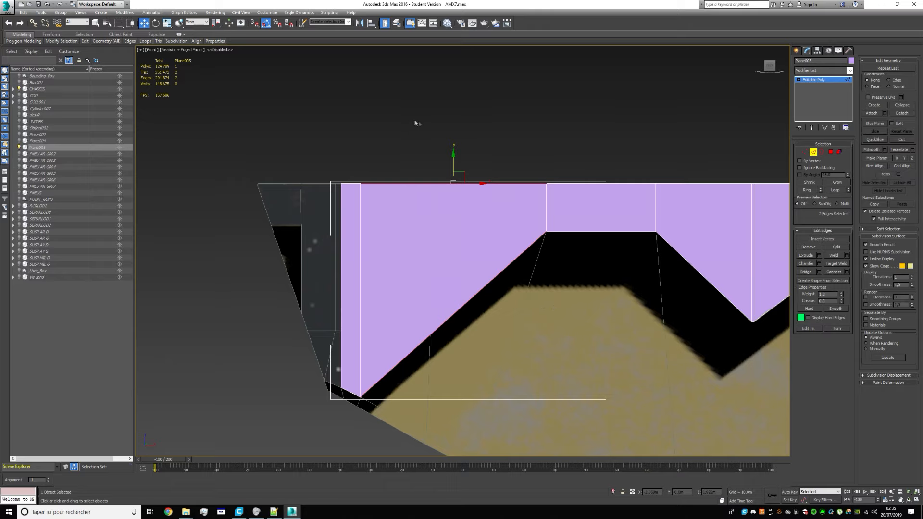
click(571, 337)
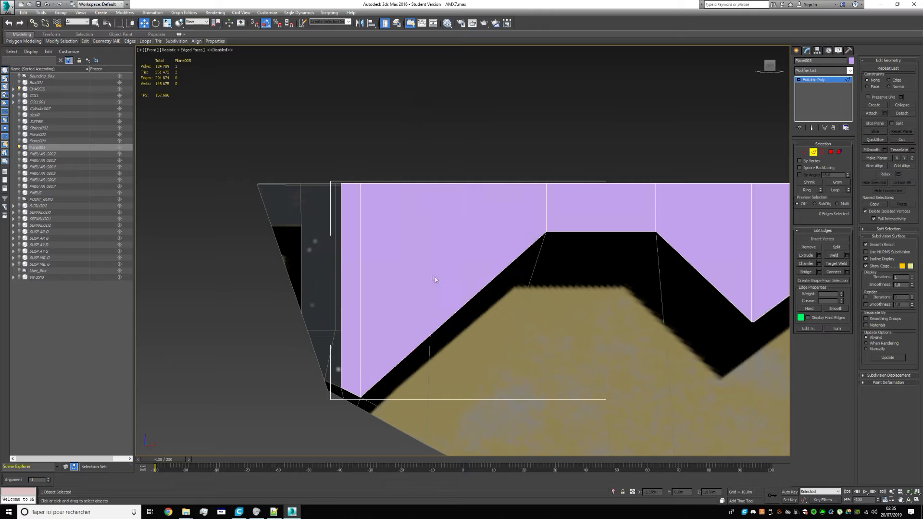
Select the wide left panel's top edge and slanted bottom edge and set up Connect Edges with 3 segments
click(546, 212)
drag(452, 357, 452, 358)
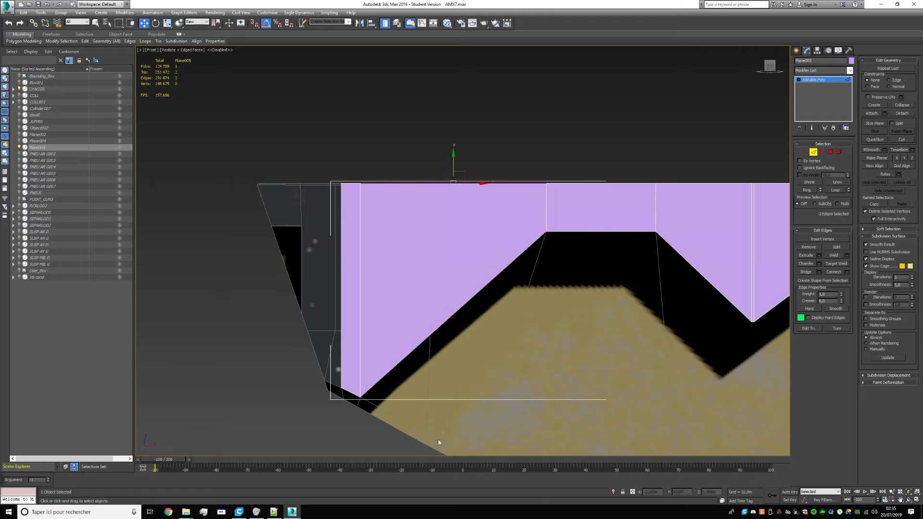
click(847, 272)
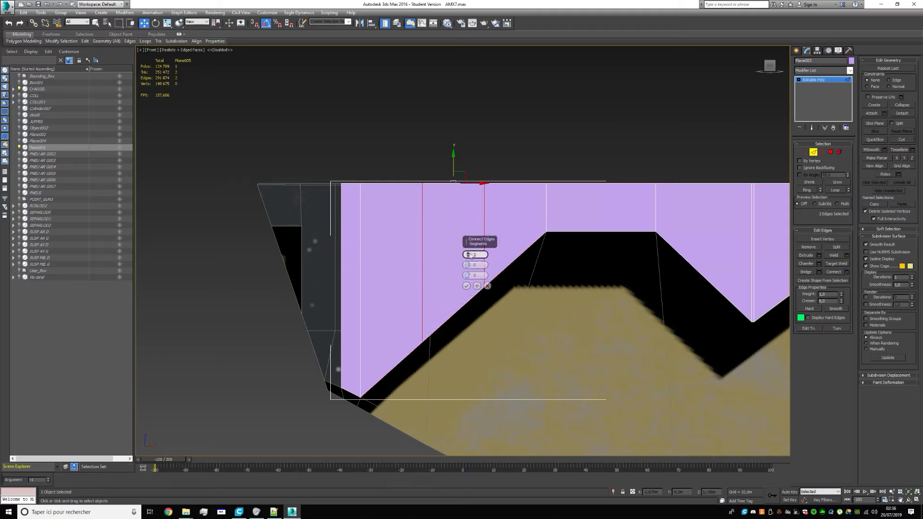
mouse_move(467, 258)
mouse_down()
mouse_move(469, 233)
mouse_move(472, 270)
mouse_up()
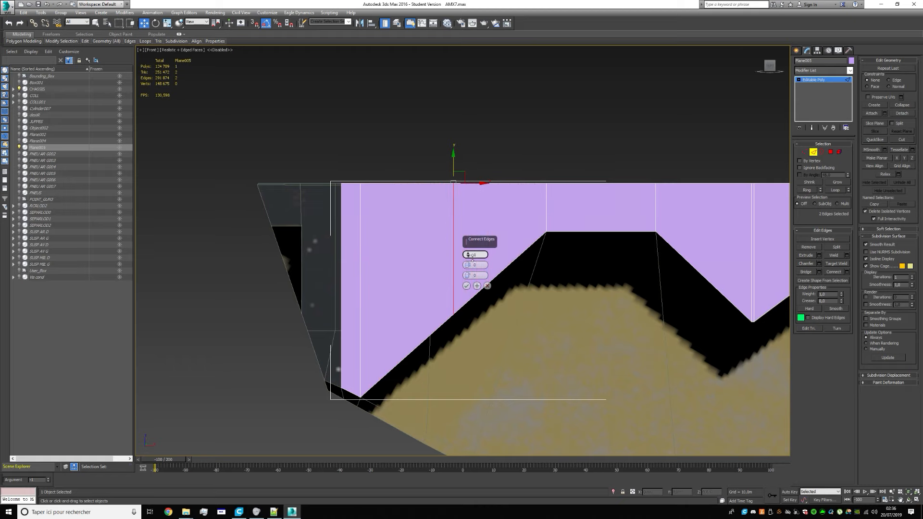
drag(472, 258, 472, 158)
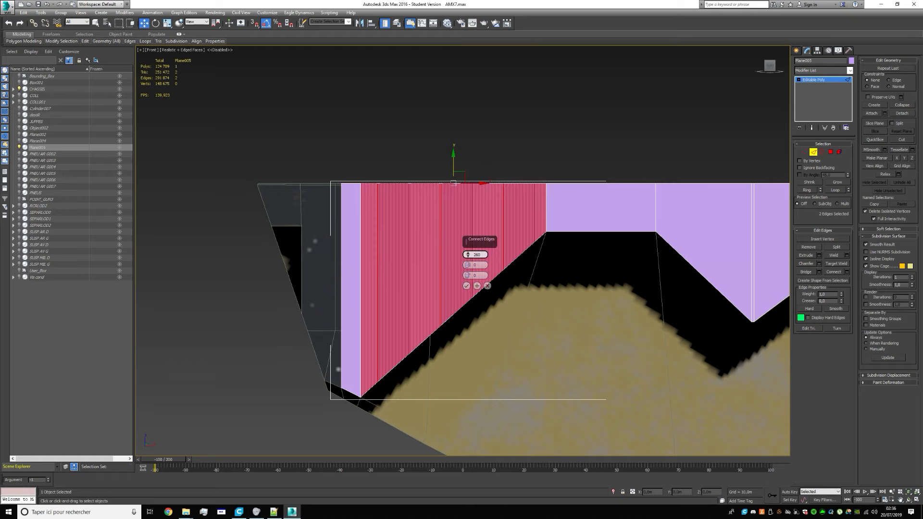
drag(471, 57, 465, 255)
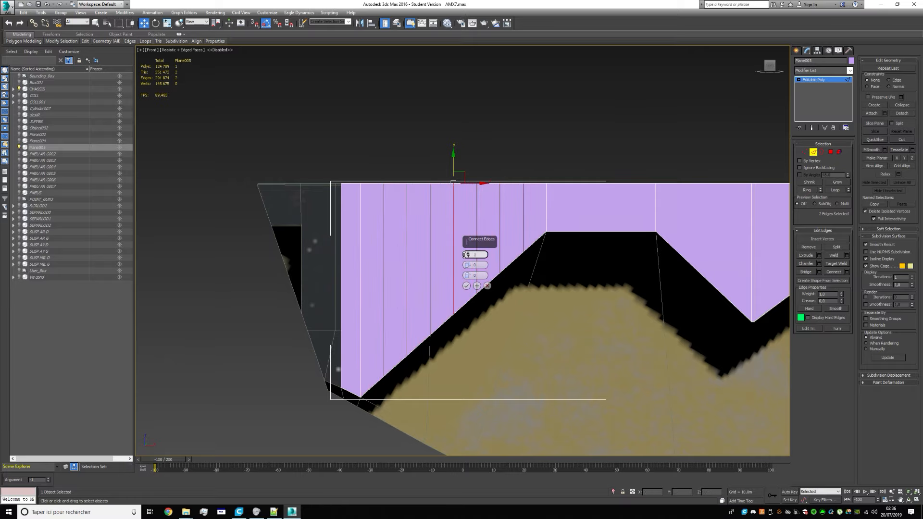
click(467, 254)
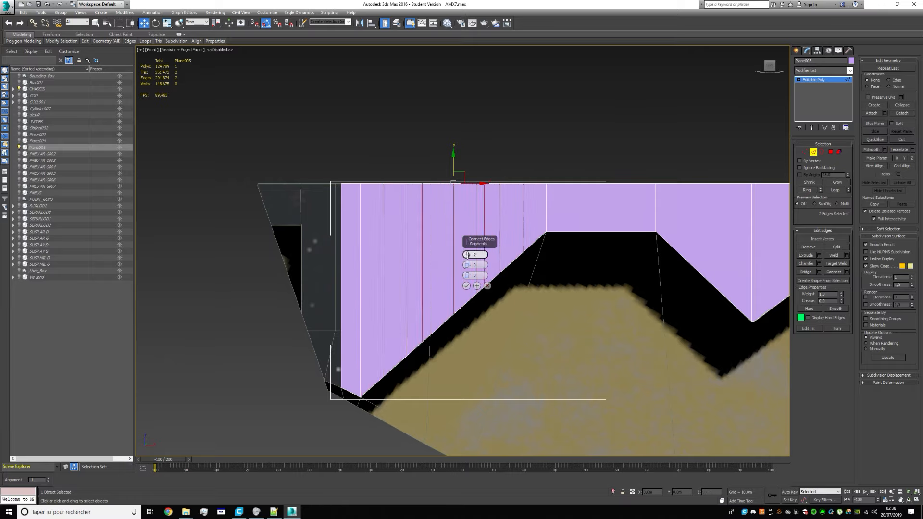
click(467, 254)
Set the Connect Edges pinch to about -46 to bring the new vertical edges closer together
scroll(431, 212, up, 3)
scroll(453, 172, up, 2)
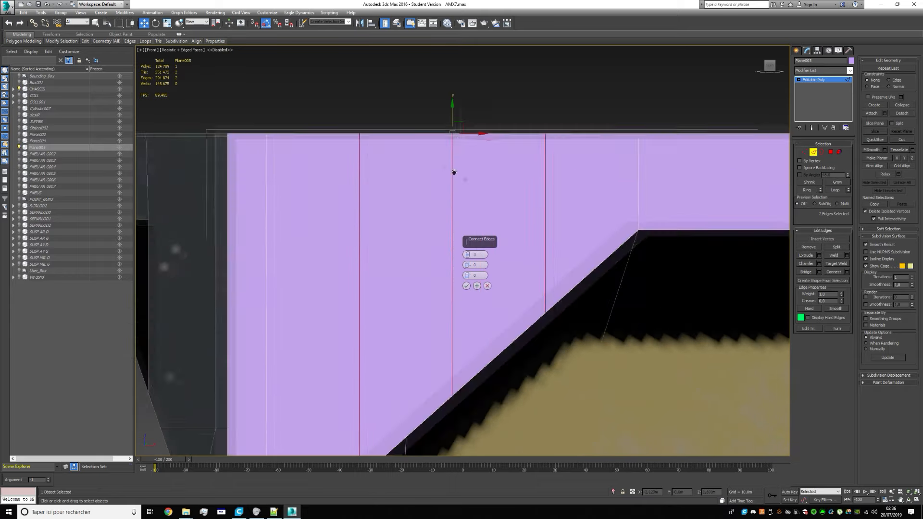
scroll(454, 172, up, 2)
middle_drag(453, 172, 398, 116)
middle_drag(373, 218, 403, 249)
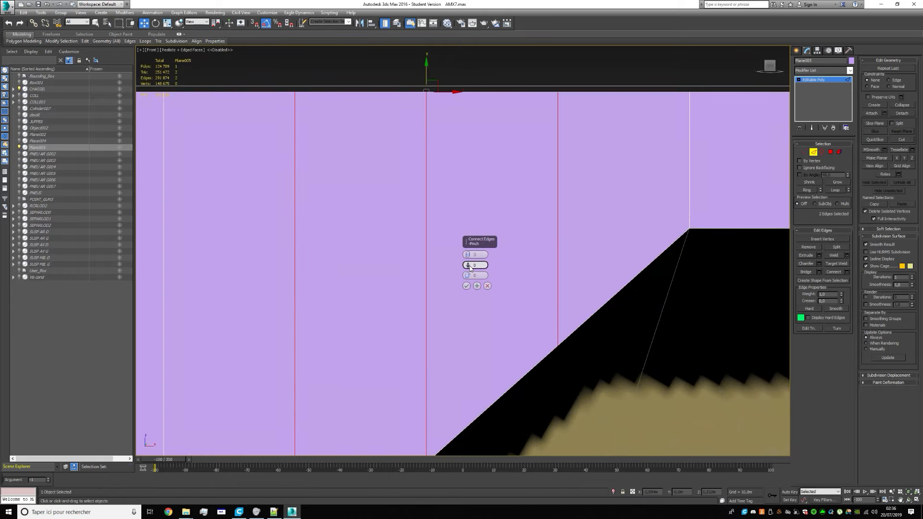
drag(470, 268, 452, 353)
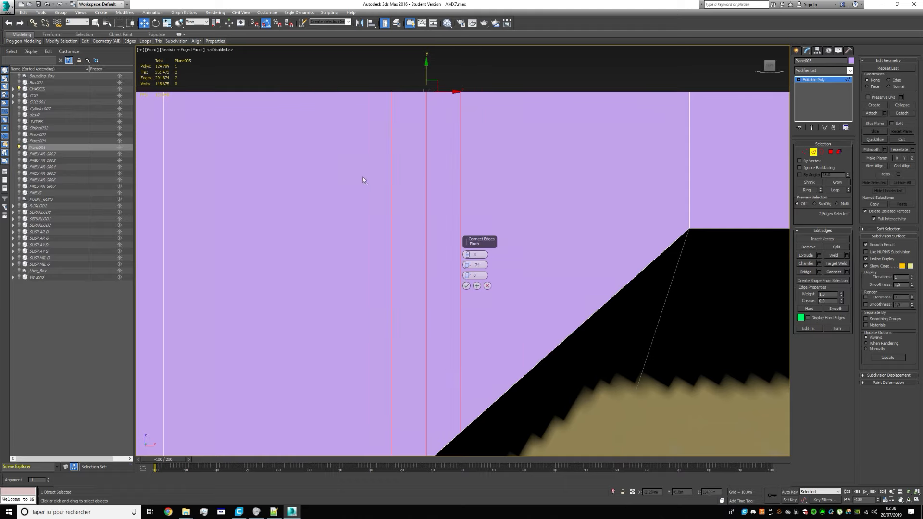
drag(469, 265, 474, 224)
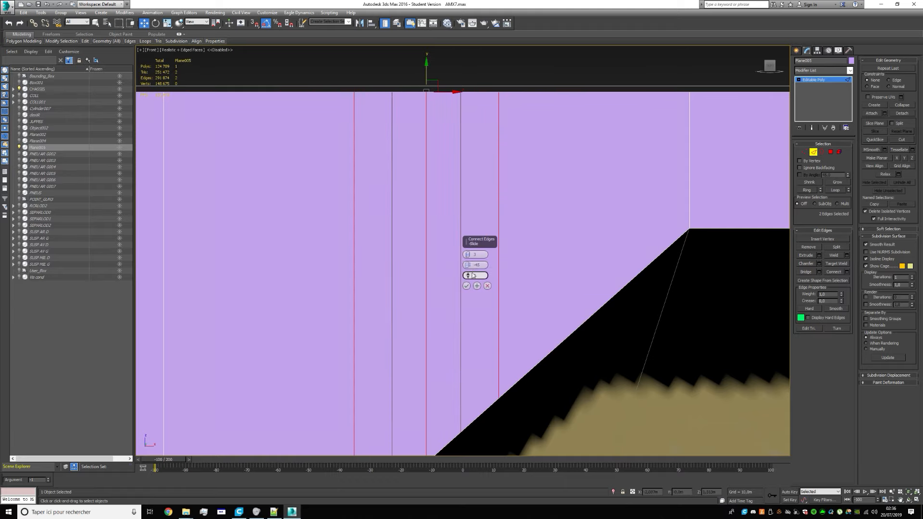
Reset the Connect Edges slide and pinch to 0 and reduce the segments to 1
drag(466, 277, 459, 367)
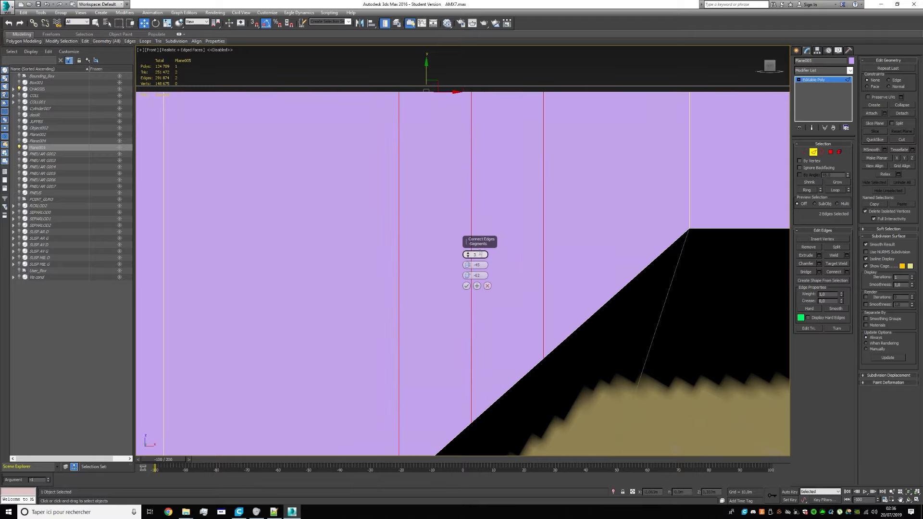
key(Return)
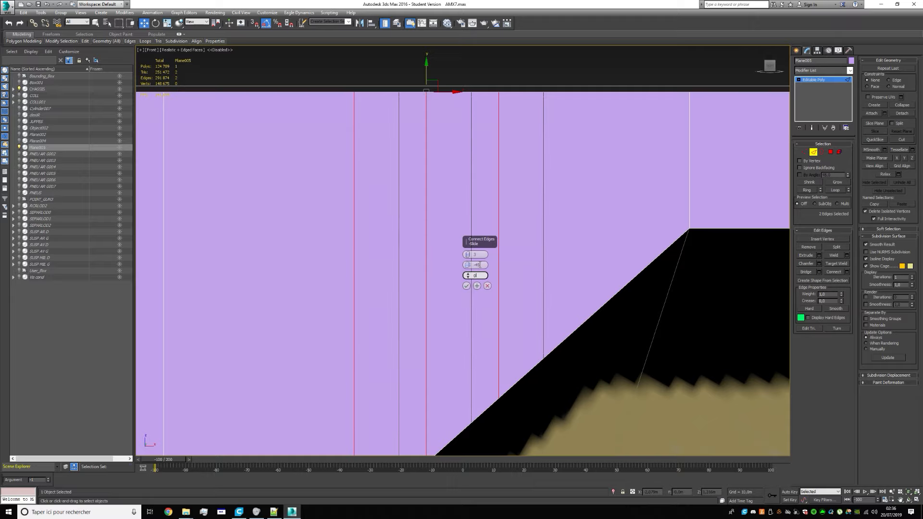
double_click(477, 264)
text(0)
key(Return)
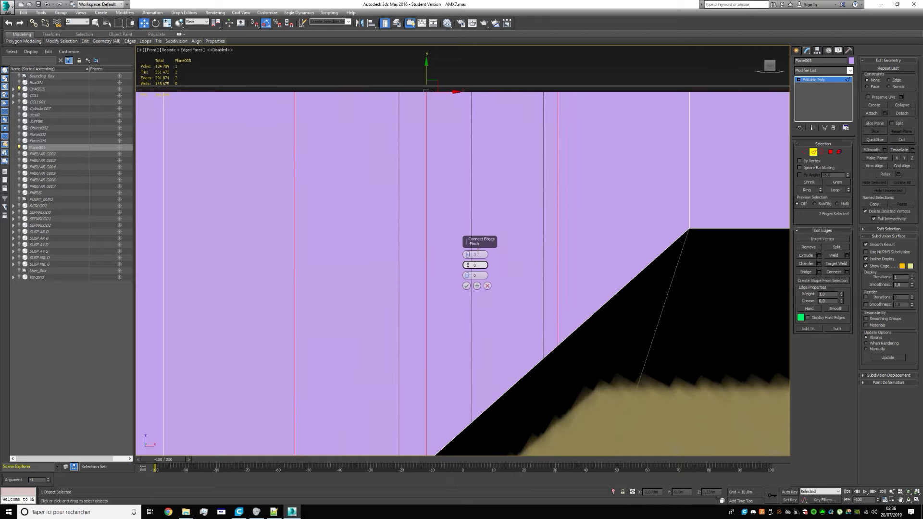
double_click(477, 254)
text(1)
key(Return)
Slide the single connecting edge until it lines up with the chassis's vertical edge below the arch, and apply Connect Edges
middle_drag(519, 454, 458, 233)
scroll(464, 64, down, 3)
scroll(446, 267, up, 3)
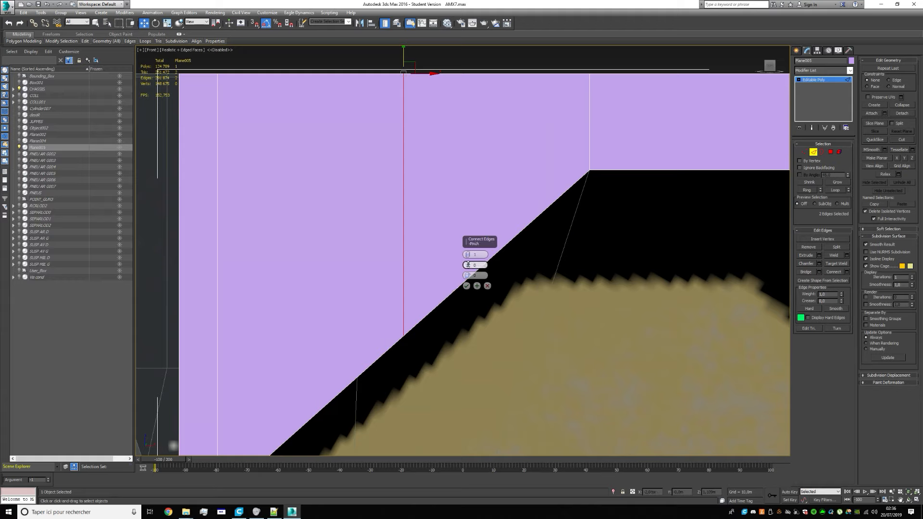
drag(468, 275, 475, 236)
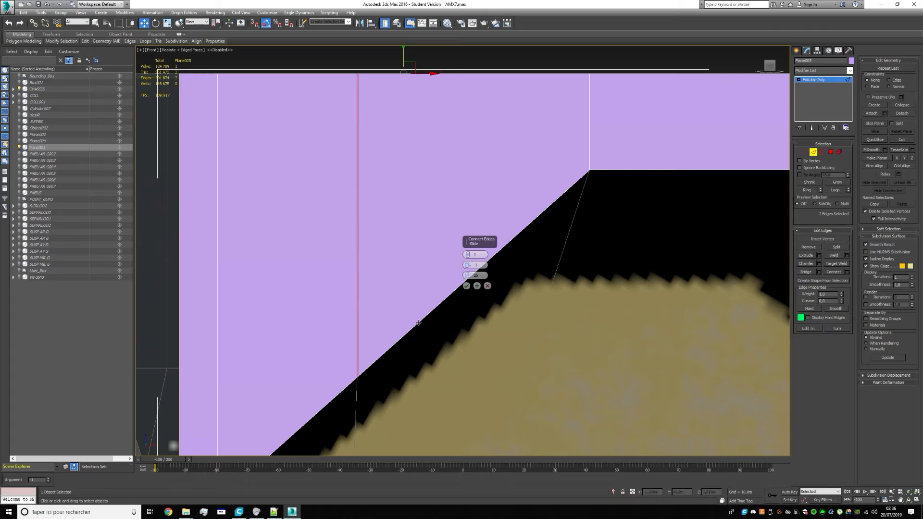
mouse_move(391, 211)
middle_down()
mouse_move(410, 252)
mouse_move(409, 207)
middle_up()
scroll(413, 206, down, 3)
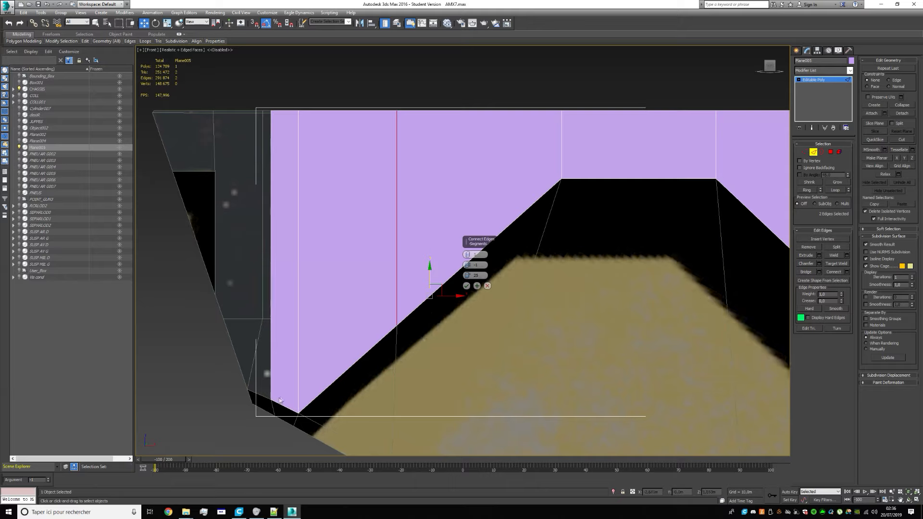
mouse_move(469, 274)
mouse_down()
mouse_move(457, 281)
mouse_move(460, 273)
mouse_up()
click(466, 286)
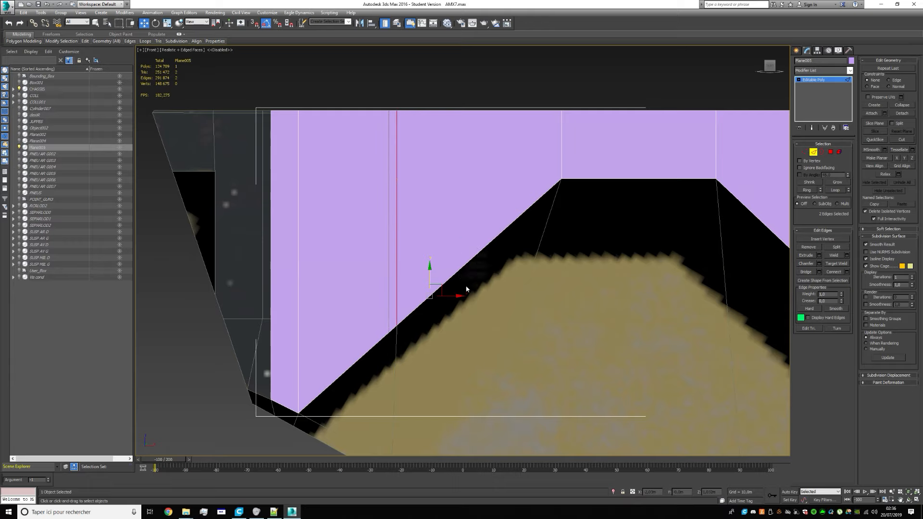
Select the slanted border edge at the right end of the plane
middle_drag(465, 194, 384, 157)
scroll(384, 158, down, 5)
middle_drag(425, 194, 382, 256)
scroll(456, 227, up, 2)
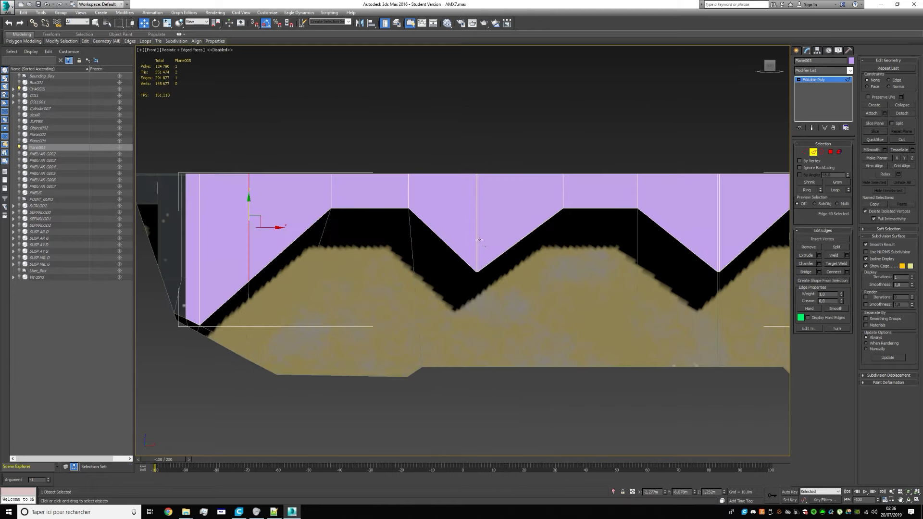
middle_drag(554, 247, 301, 214)
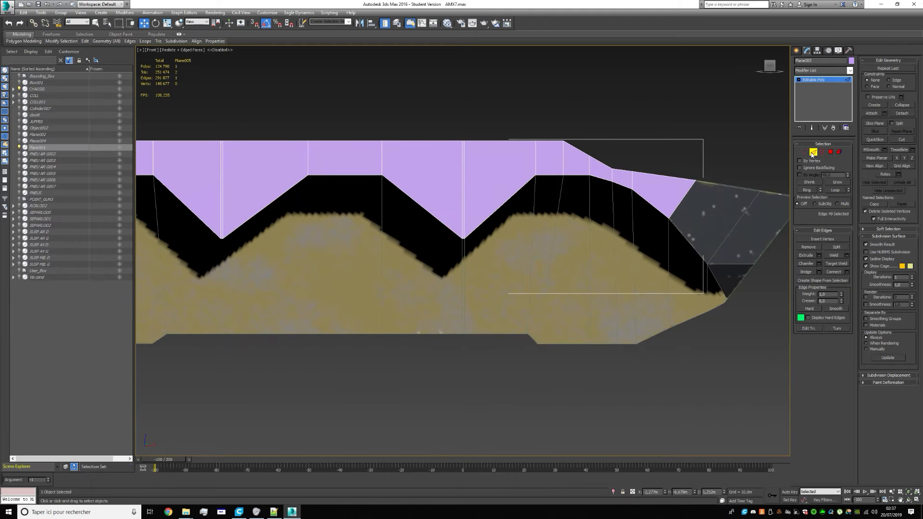
middle_drag(696, 246, 552, 226)
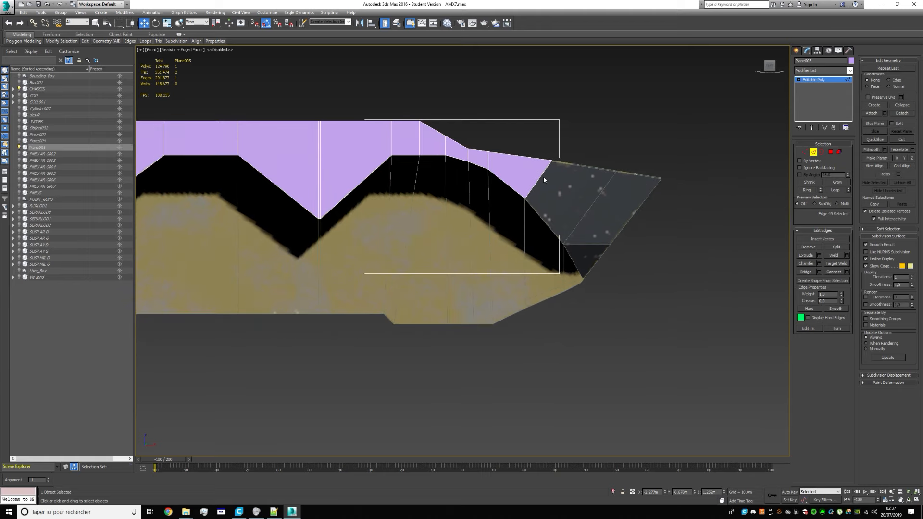
scroll(652, 181, up, 3)
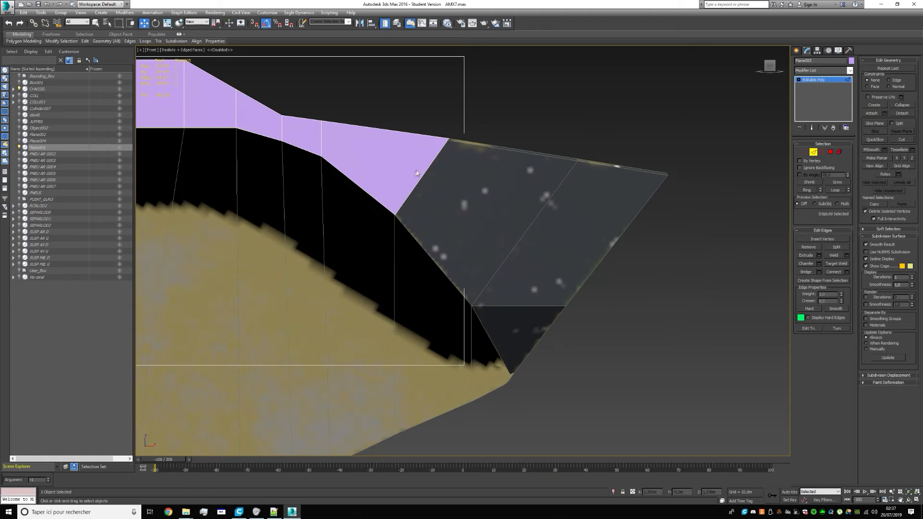
click(430, 162)
scroll(447, 168, up, 2)
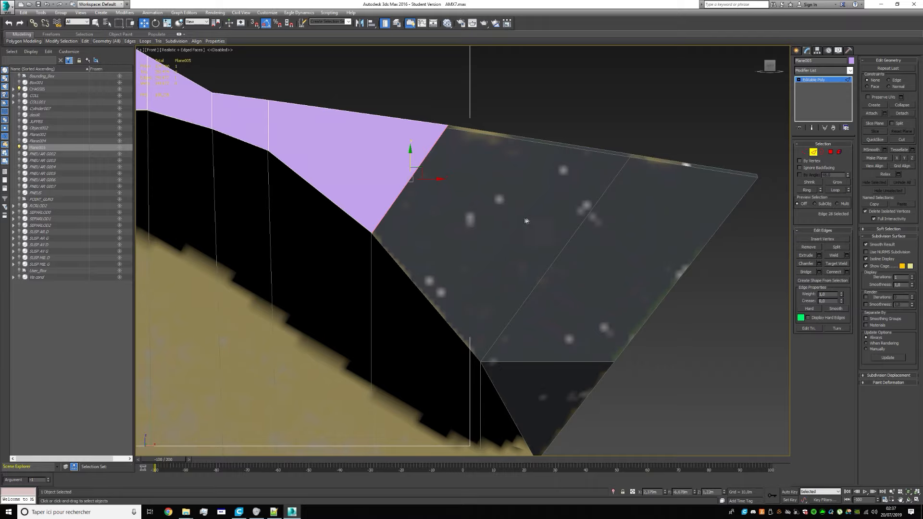
Examine the plane against the chassis from an angled view and return to the front view of the right end
scroll(525, 220, down, 3)
alt+middle_drag(514, 216, 603, 267)
scroll(585, 241, down, 5)
scroll(414, 317, up, 8)
scroll(426, 260, down, 4)
scroll(449, 263, down, 5)
key(f)
scroll(461, 237, up, 4)
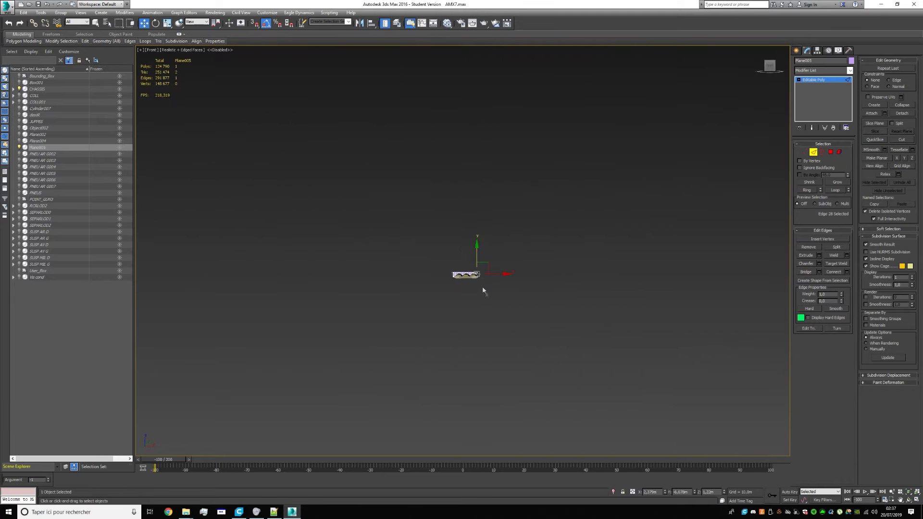
scroll(482, 290, up, 7)
middle_drag(448, 225, 492, 270)
scroll(530, 310, up, 7)
scroll(624, 395, down, 1)
middle_drag(673, 427, 461, 232)
scroll(552, 284, down, 1)
middle_drag(562, 286, 367, 168)
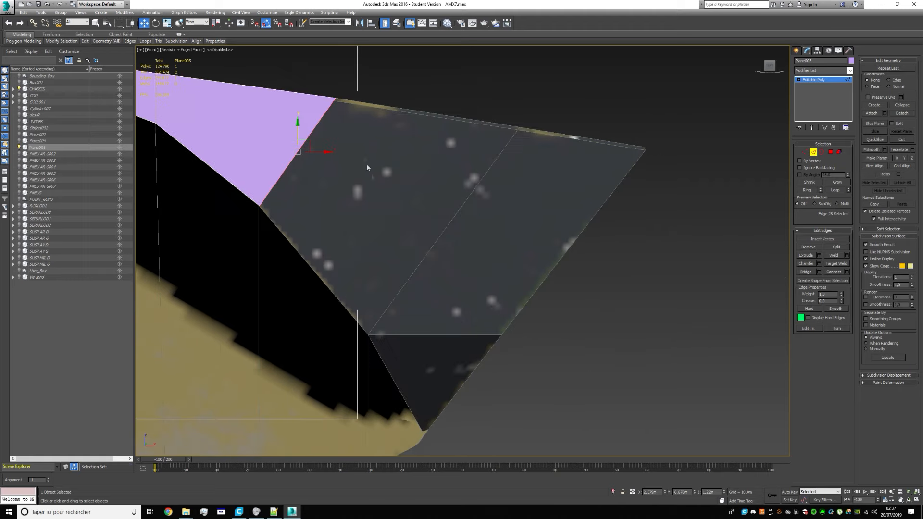
Extrude a new face from the slanted end edge and place its lower corner on the chassis's next arch corner
shift+drag(327, 160, 442, 178)
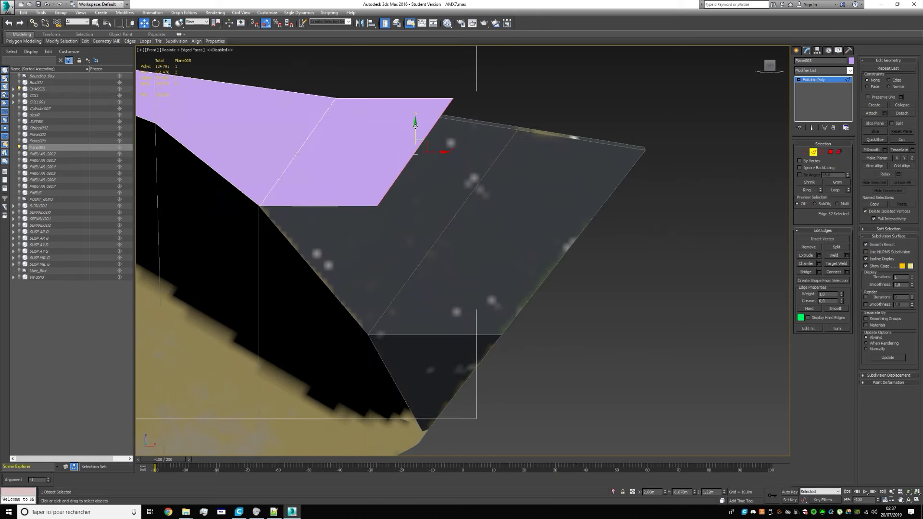
drag(417, 132, 377, 250)
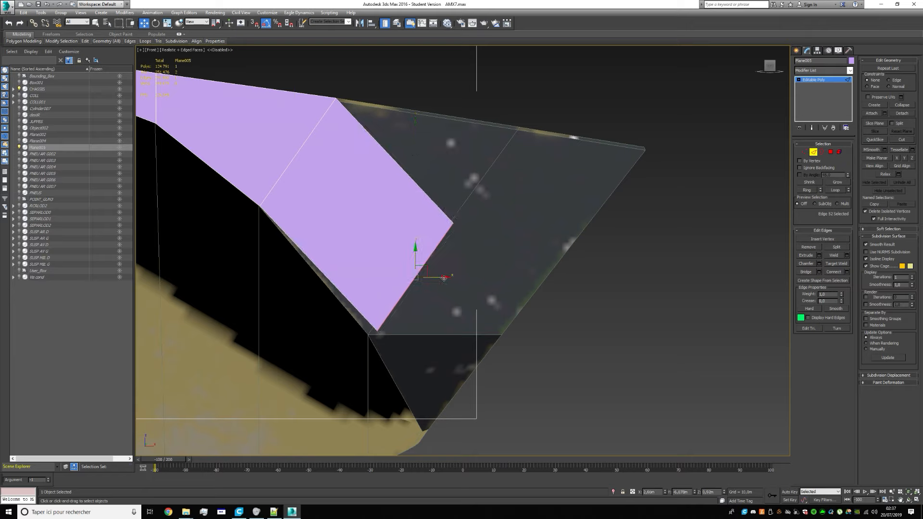
drag(444, 277, 405, 258)
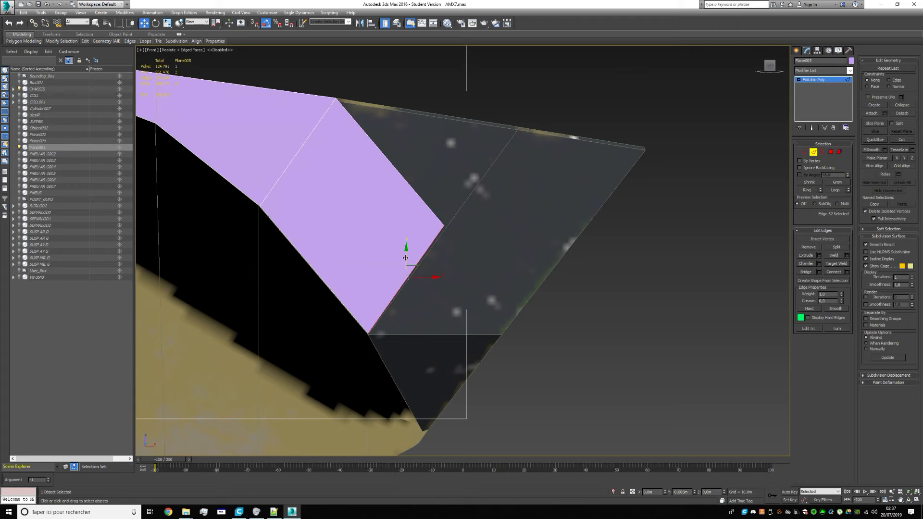
In vertex mode, move the new face's upper corner to where the chassis's slanted edge meets its top outline
click(804, 153)
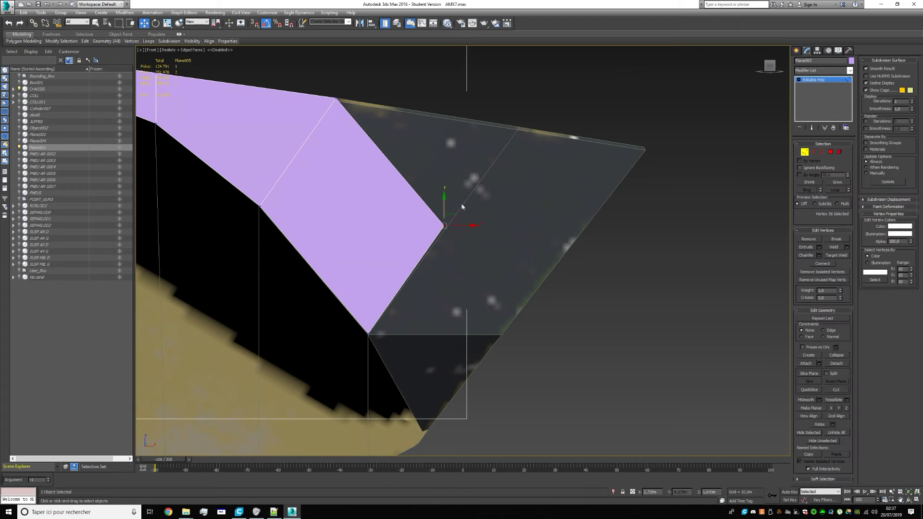
drag(444, 199, 445, 107)
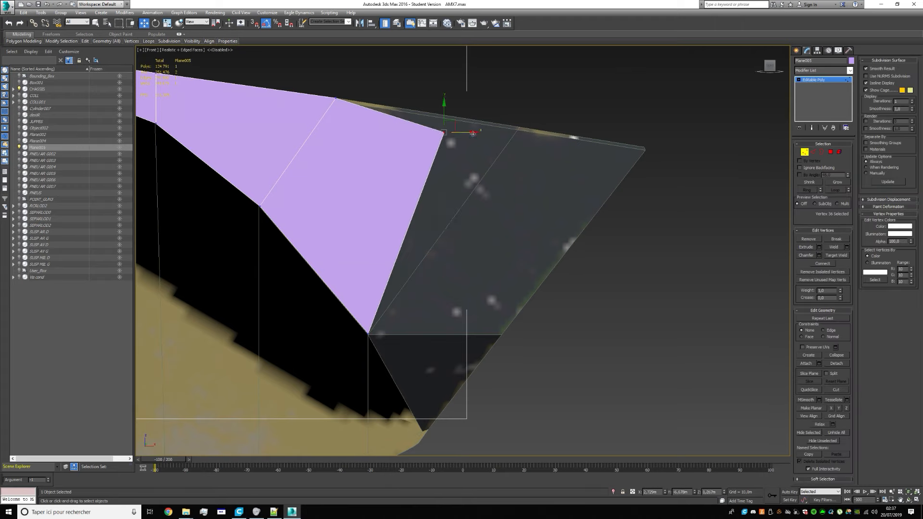
drag(473, 134, 518, 106)
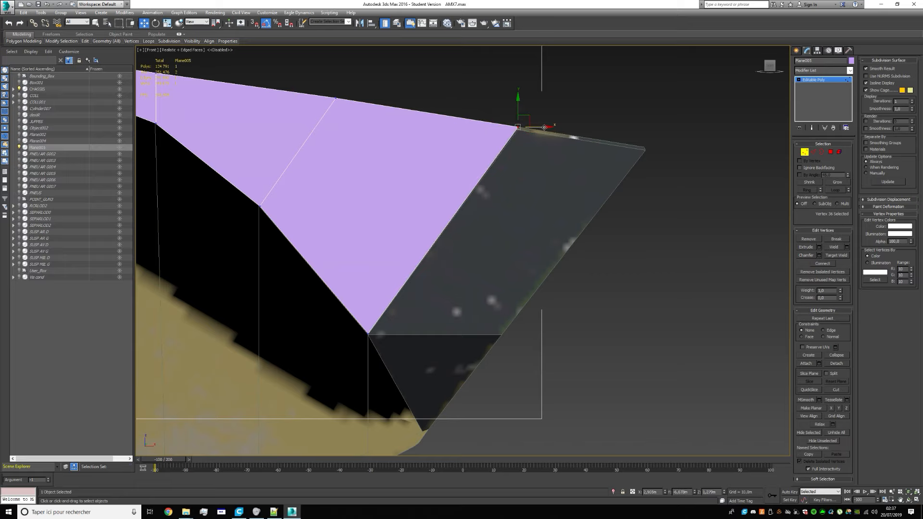
Fine-tune the top vertex of the previous slanted edge so it lies on the chassis's top outline
middle_drag(590, 165, 503, 134)
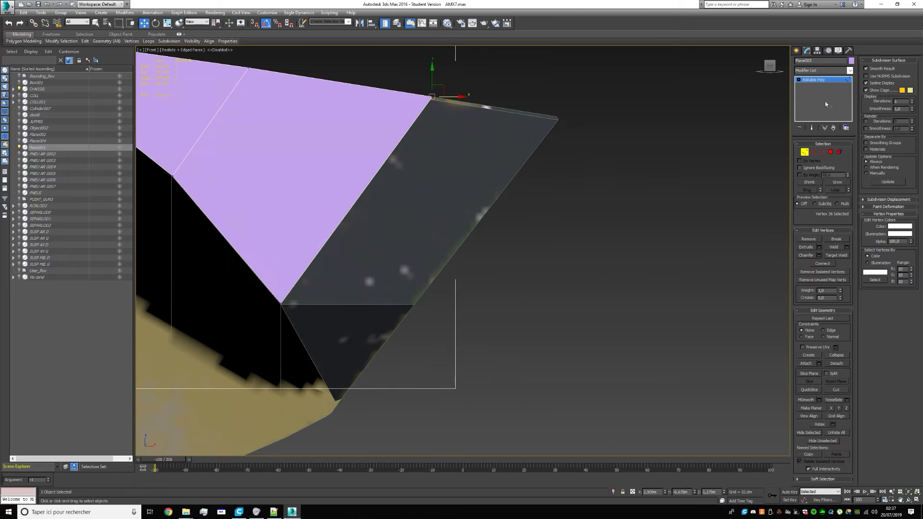
click(812, 151)
middle_drag(428, 110, 503, 180)
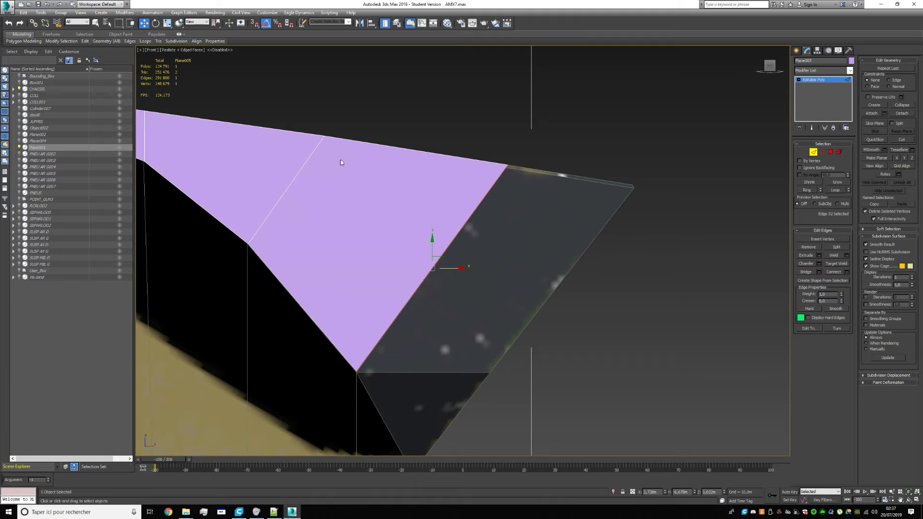
click(804, 152)
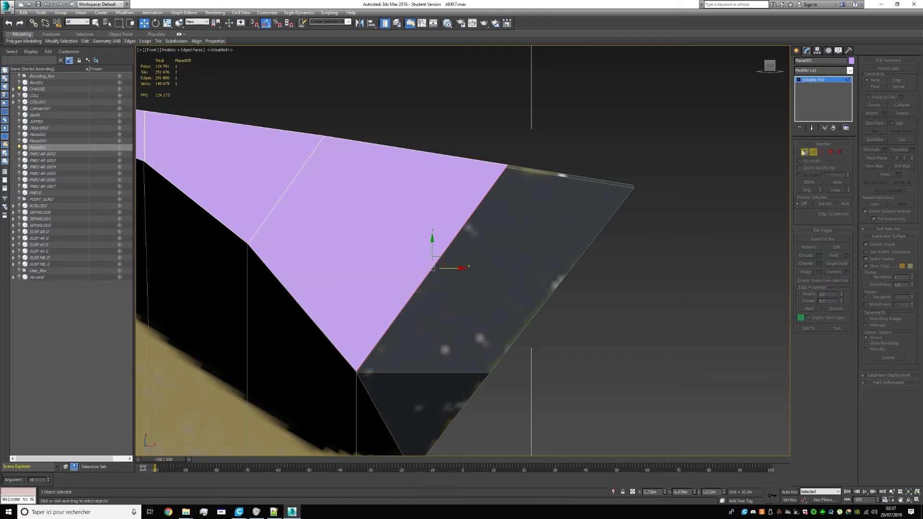
click(323, 136)
scroll(308, 117, up, 5)
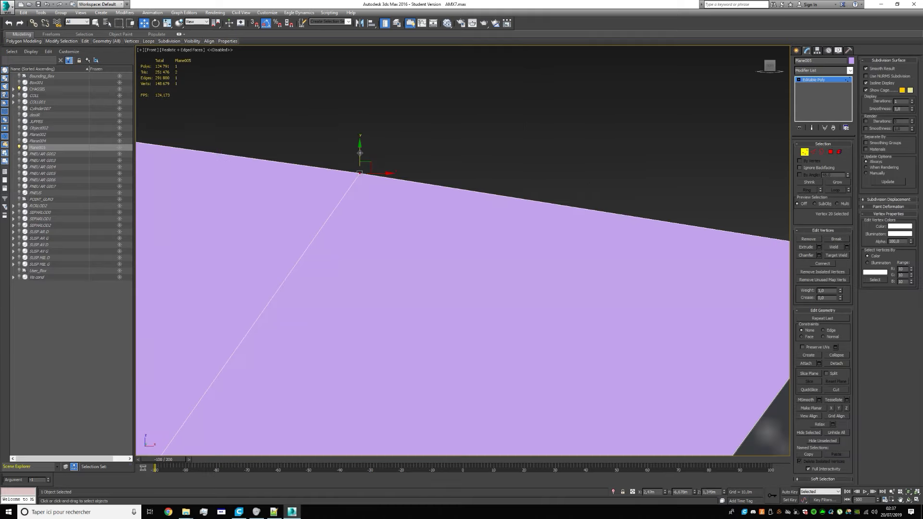
mouse_move(360, 153)
mouse_down()
mouse_move(346, 194)
mouse_move(355, 159)
mouse_move(366, 153)
mouse_up()
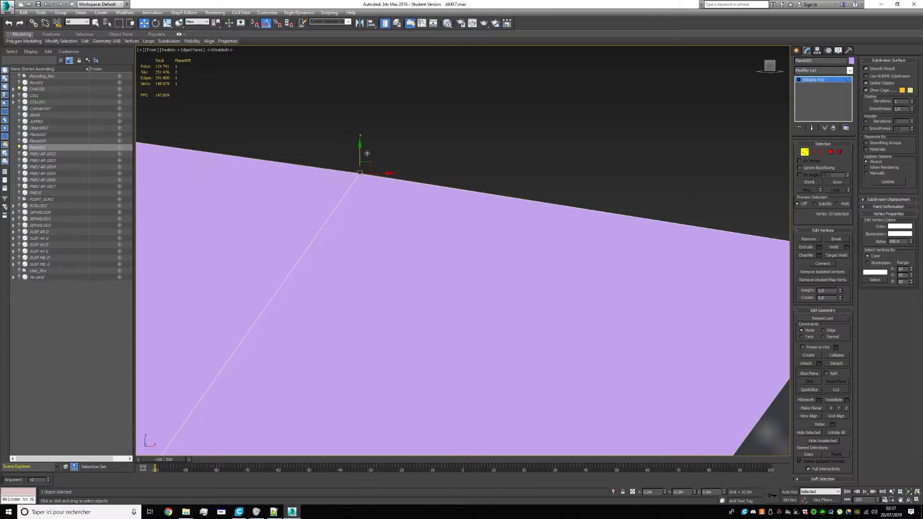
scroll(537, 226, down, 4)
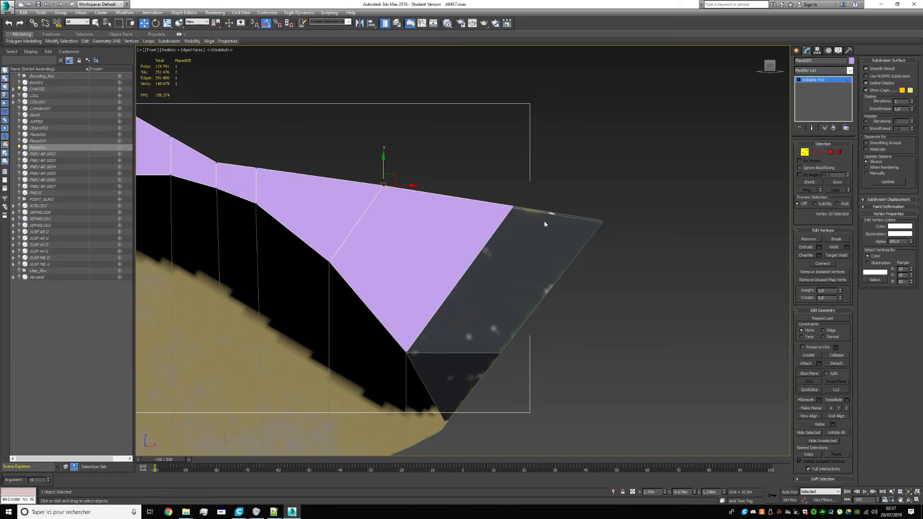
Extrude another face from the slanted end edge in edge mode so its lower corner reaches the chassis's front outline
scroll(508, 215, down, 4)
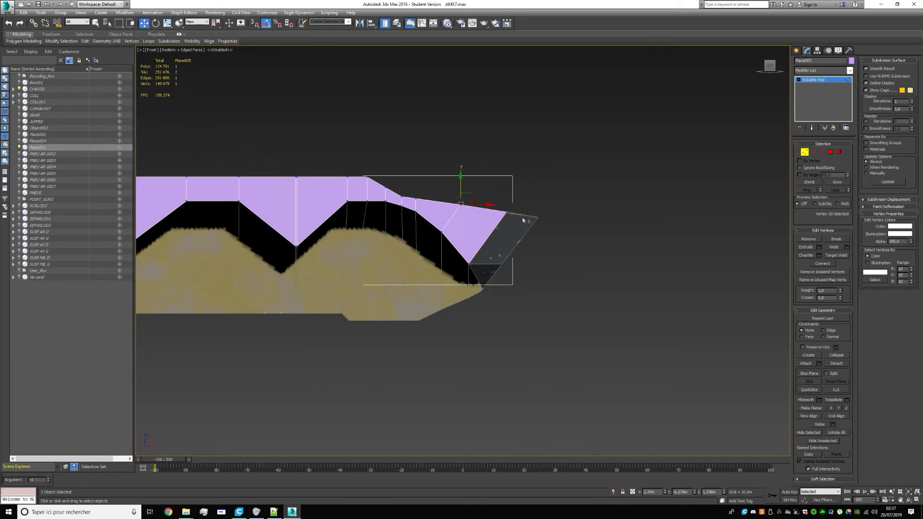
alt+middle_drag(523, 219, 620, 200)
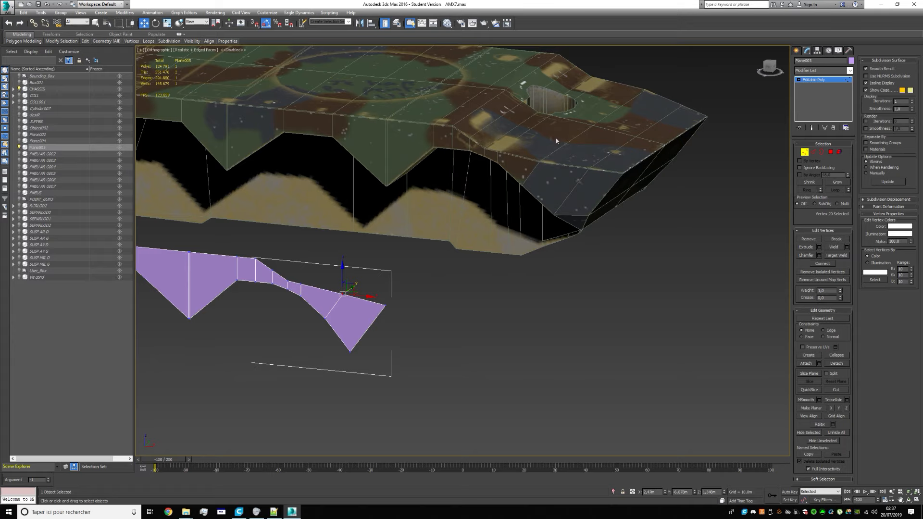
key(f)
scroll(484, 245, up, 9)
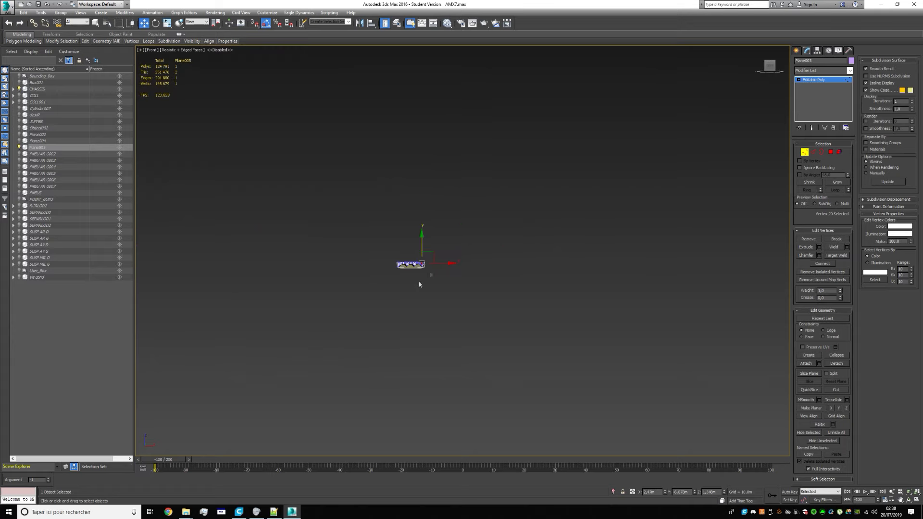
scroll(407, 270, up, 10)
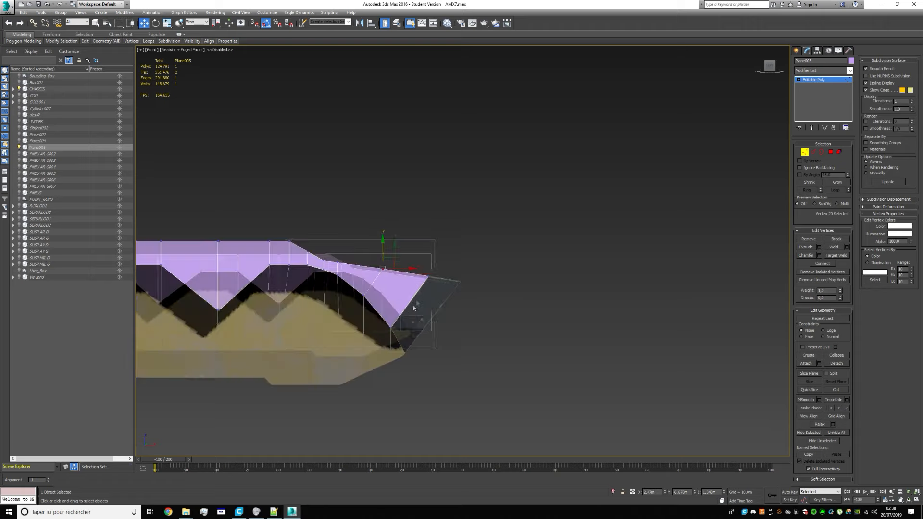
click(813, 152)
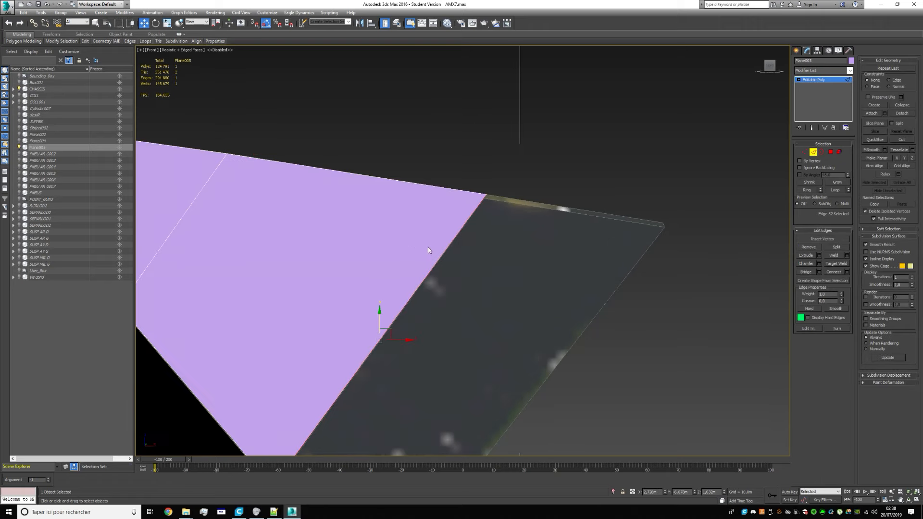
scroll(430, 250, down, 3)
shift+drag(374, 253, 506, 260)
In vertex mode, move the last face's upper corner onto the tip of the chassis's nose
click(804, 152)
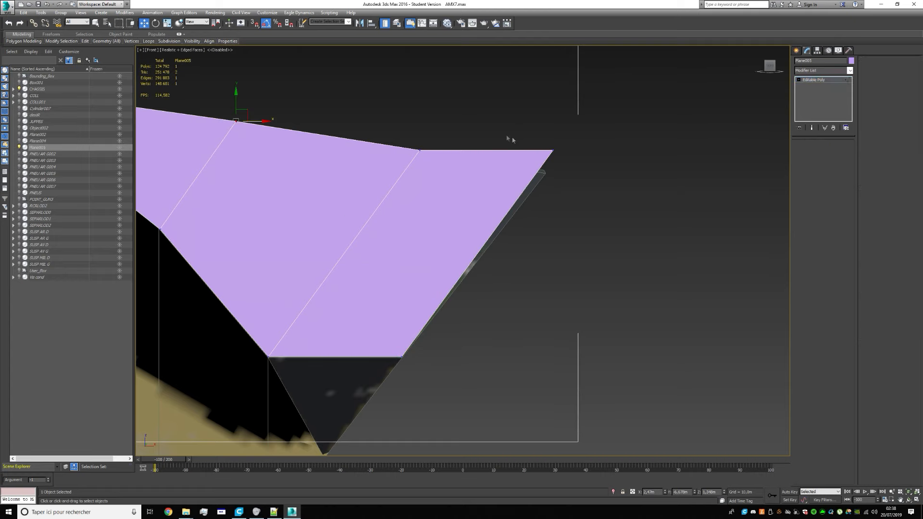
click(550, 151)
drag(552, 120, 550, 149)
drag(584, 179, 575, 179)
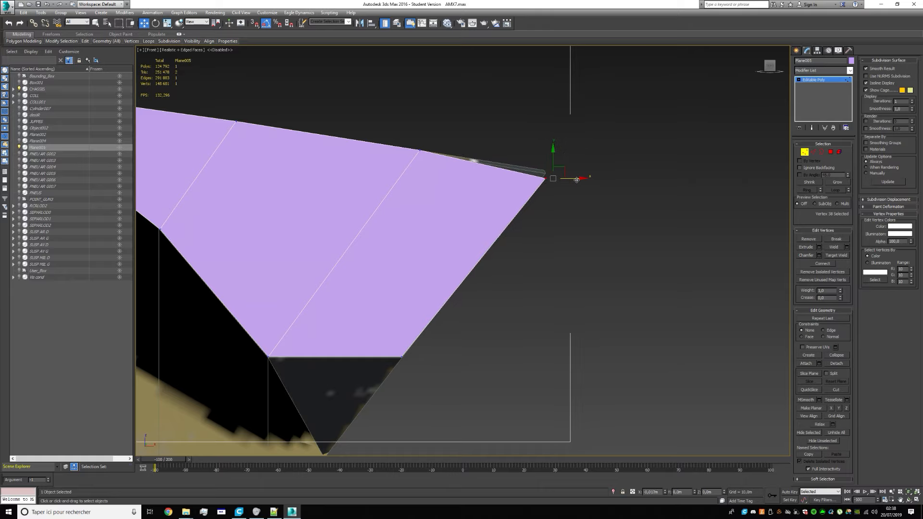
drag(545, 152, 548, 137)
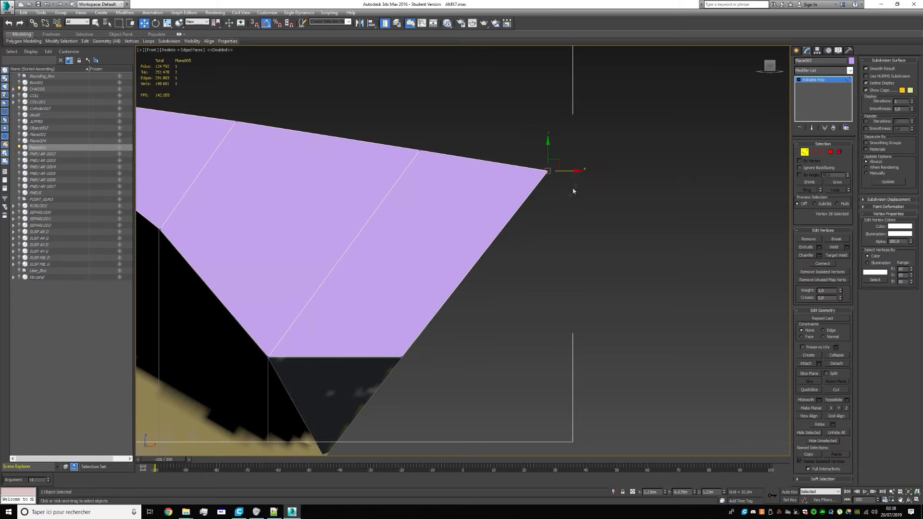
scroll(573, 191, down, 5)
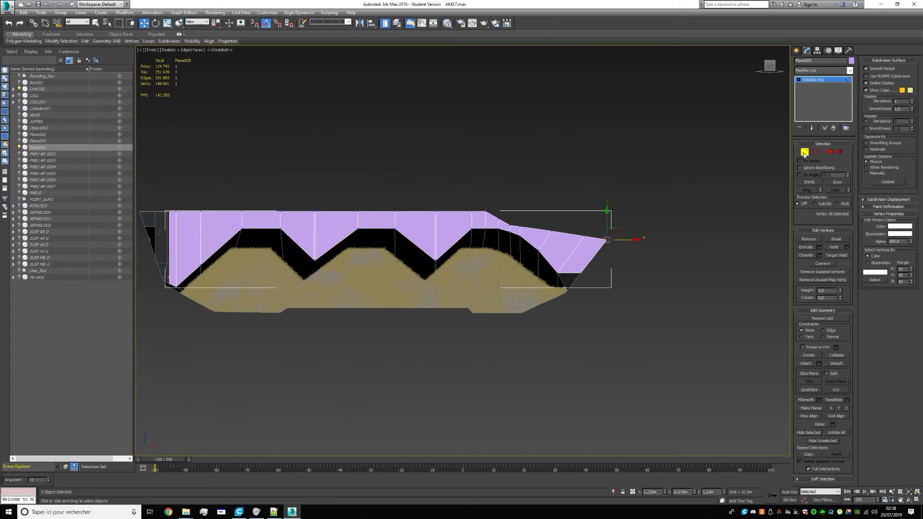
In edge mode, extrude a narrow face from the plane's rear vertical edge toward the lower end of the chassis's slanted rear outline
click(804, 153)
click(605, 212)
middle_drag(606, 212, 690, 208)
click(550, 218)
scroll(257, 233, up, 5)
middle_drag(255, 235, 353, 238)
click(815, 153)
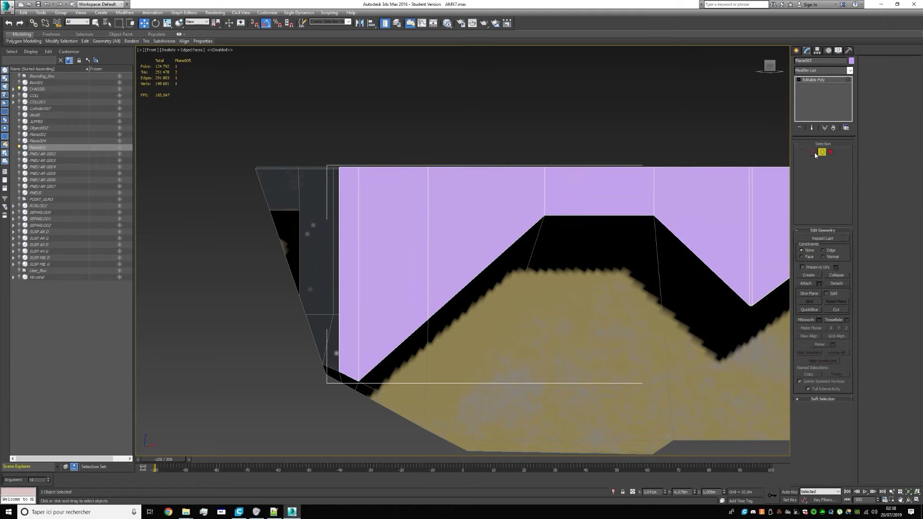
click(339, 288)
scroll(342, 290, up, 2)
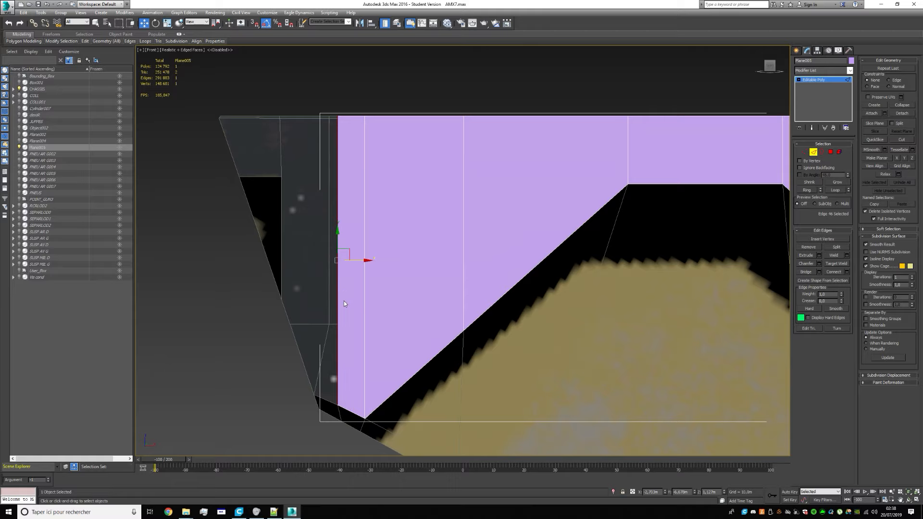
scroll(365, 270, up, 2)
scroll(360, 261, down, 2)
middle_drag(357, 257, 430, 241)
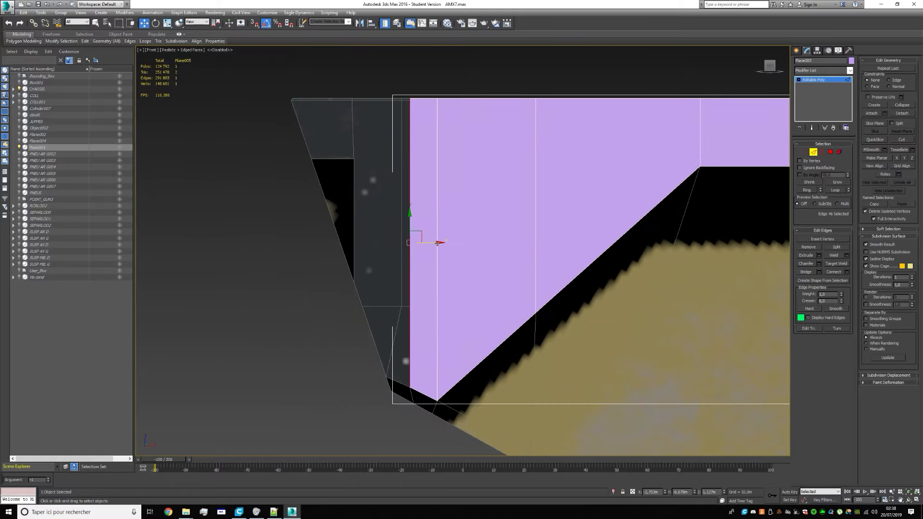
shift+drag(437, 242, 405, 237)
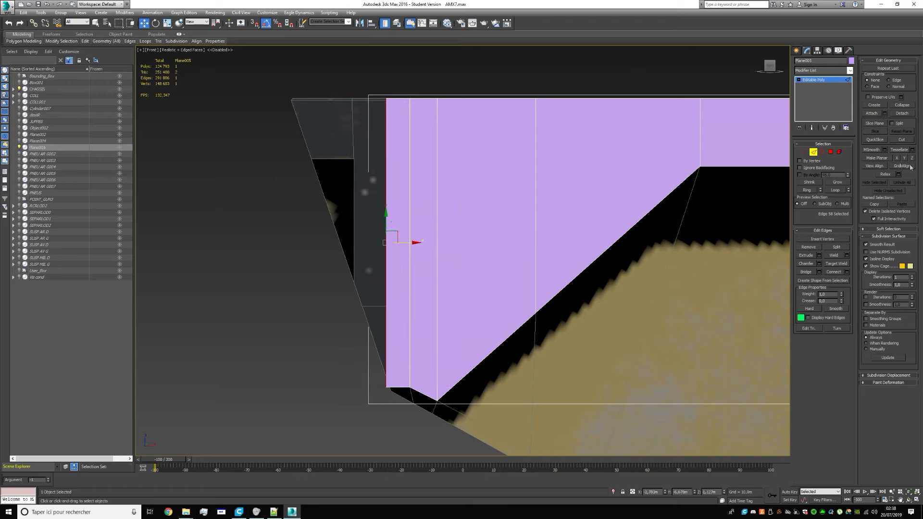
In vertex mode, raise the new rear face's lower corner onto the chassis's slanted rear outline
click(804, 152)
click(385, 386)
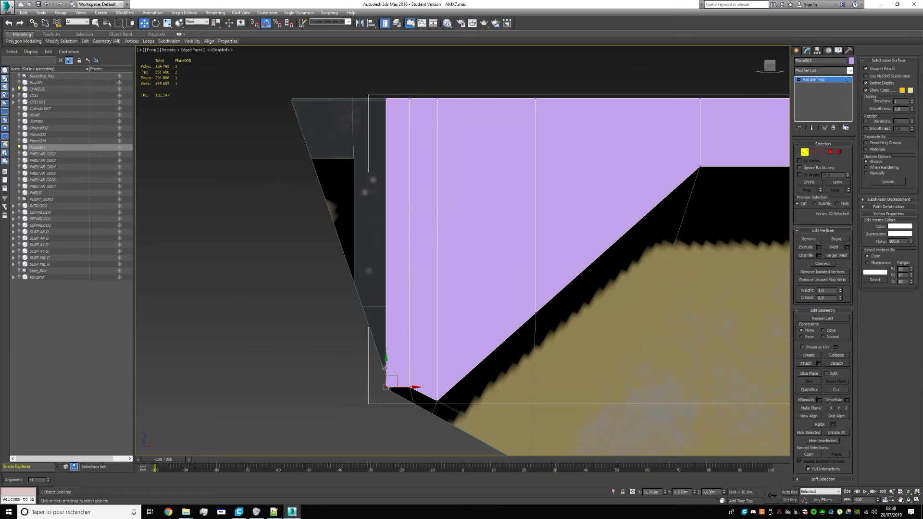
drag(390, 364, 391, 350)
In edge mode, extrude a second narrow face from the rear edge, ending just short of the chassis's inner vertical line
middle_drag(418, 143, 432, 161)
click(813, 151)
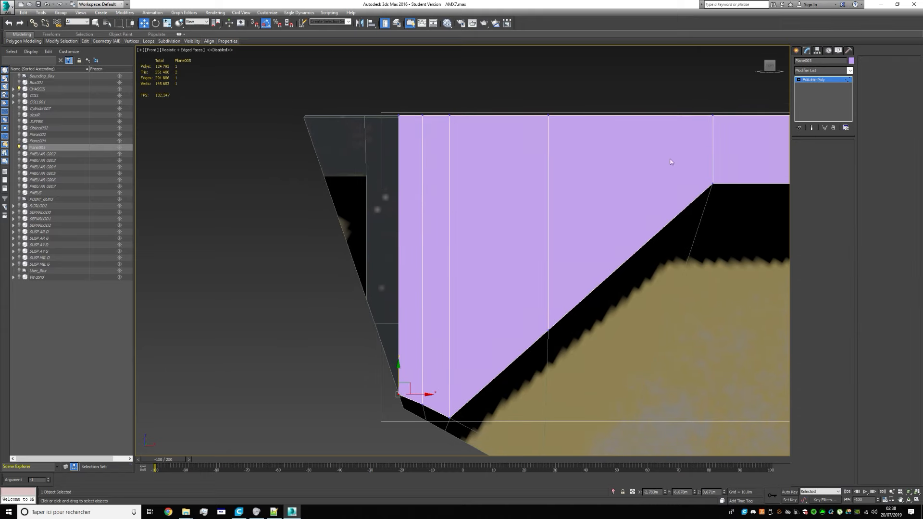
click(401, 212)
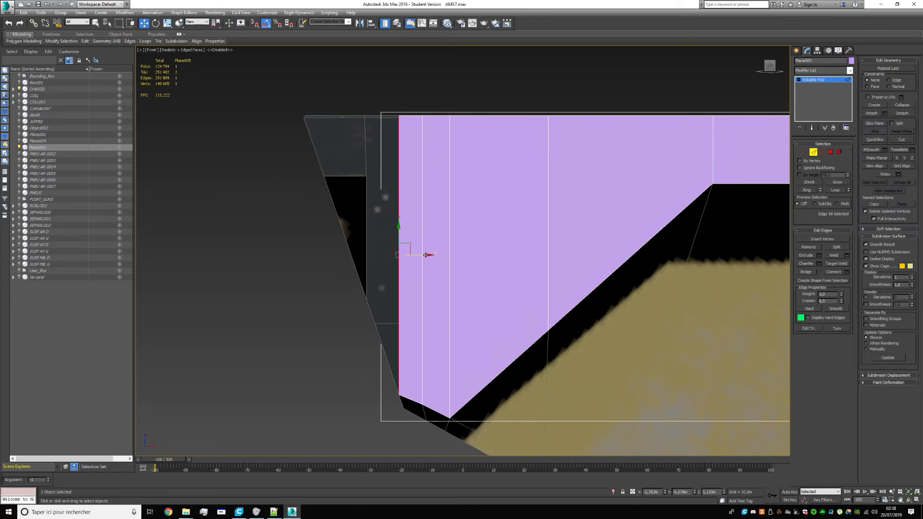
shift+drag(426, 255, 400, 255)
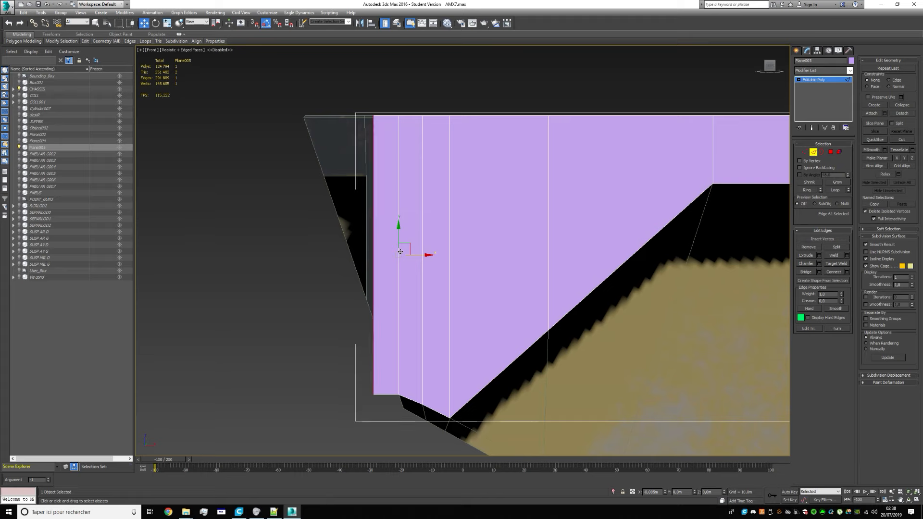
In vertex mode, select the lower corner of the newest rear face
click(805, 152)
click(398, 395)
drag(306, 351, 379, 431)
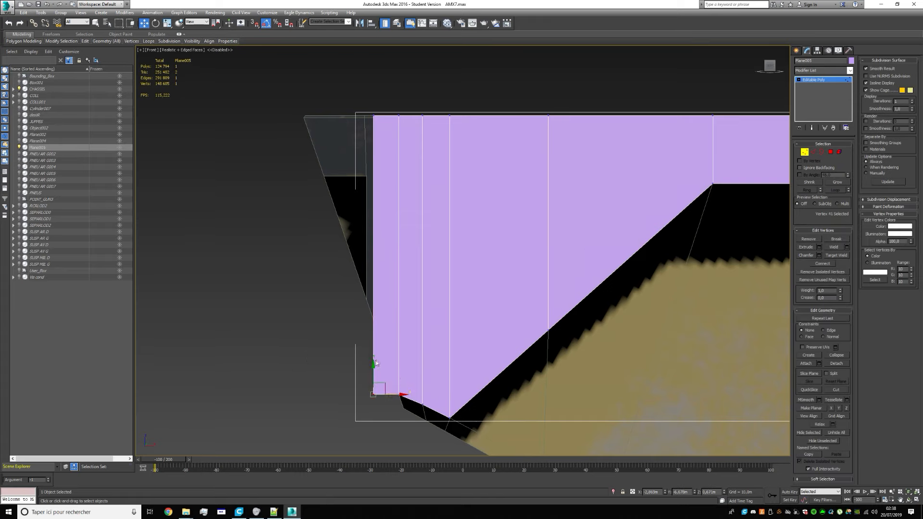